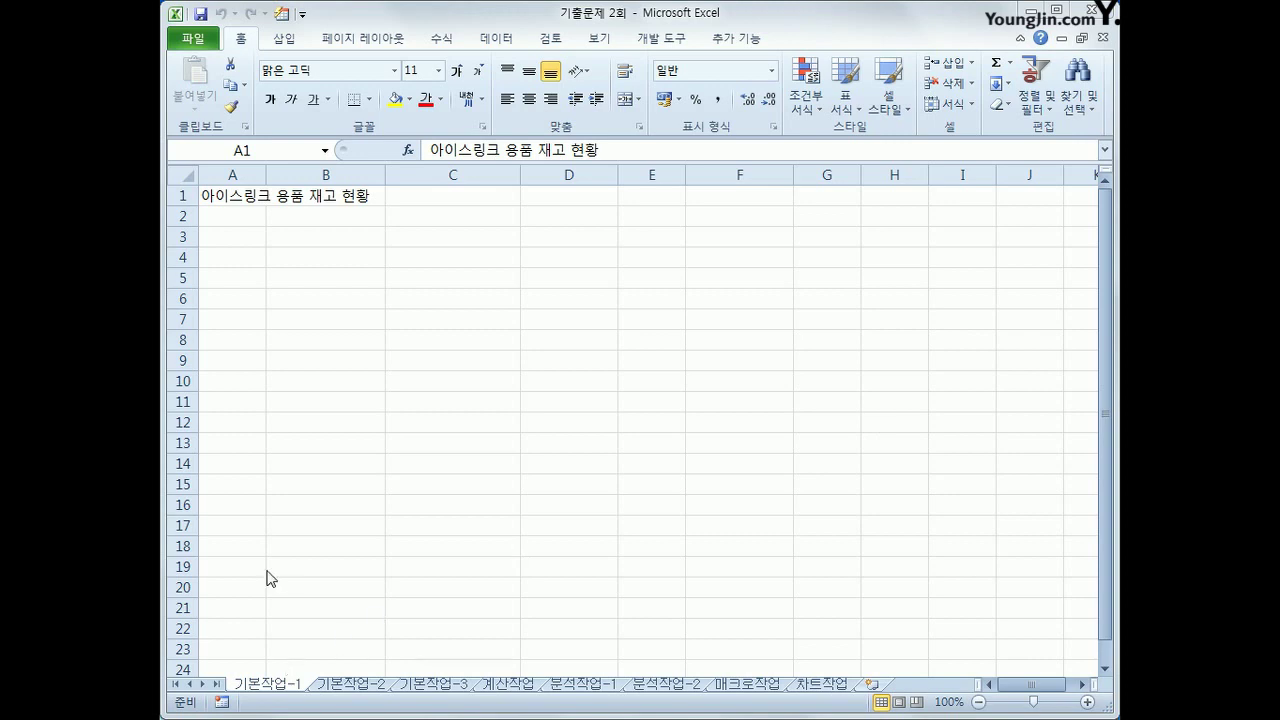
{"action": "left_click_drag", "start_coordinate": [220, 237], "coordinate": [851, 484]}
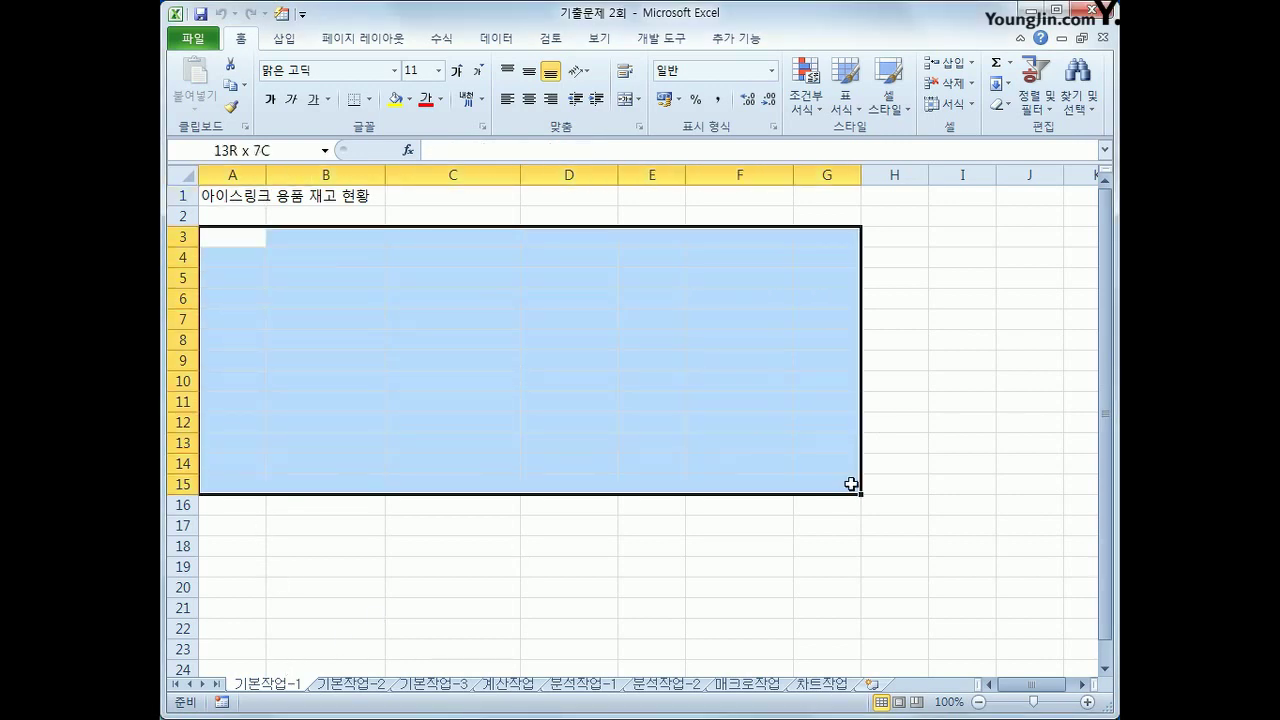
{"action": "left_click_drag", "start_coordinate": [851, 484], "coordinate": [761, 652]}
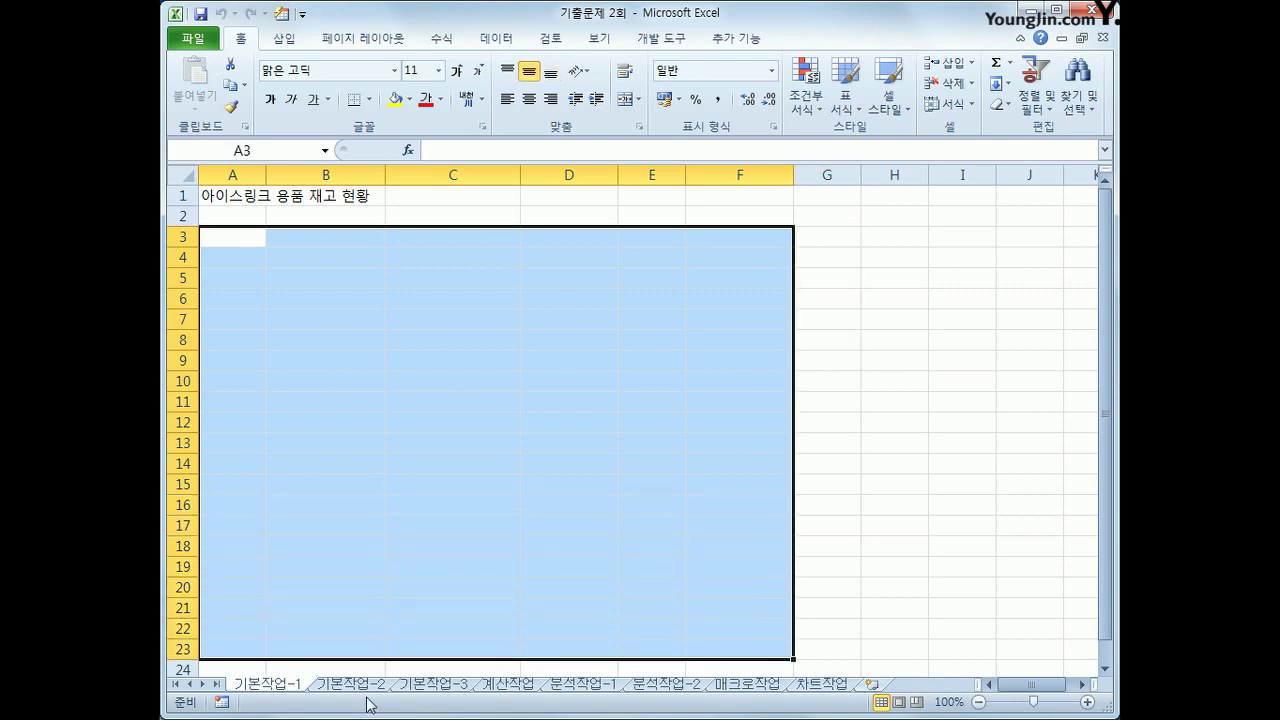
Step: On the 기본작업-2 sheet, merge and center the title across cells A1:G1
{"action": "left_click", "coordinate": [330, 689]}
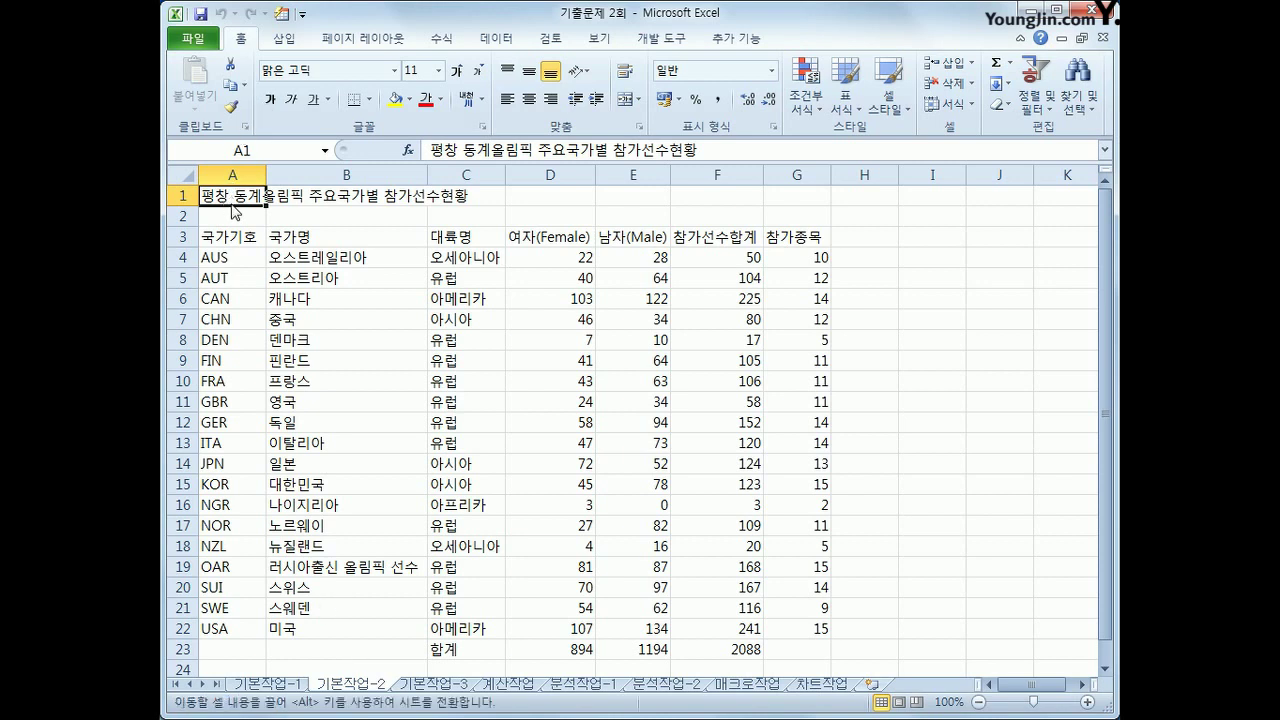
{"action": "left_click_drag", "start_coordinate": [232, 193], "coordinate": [790, 190]}
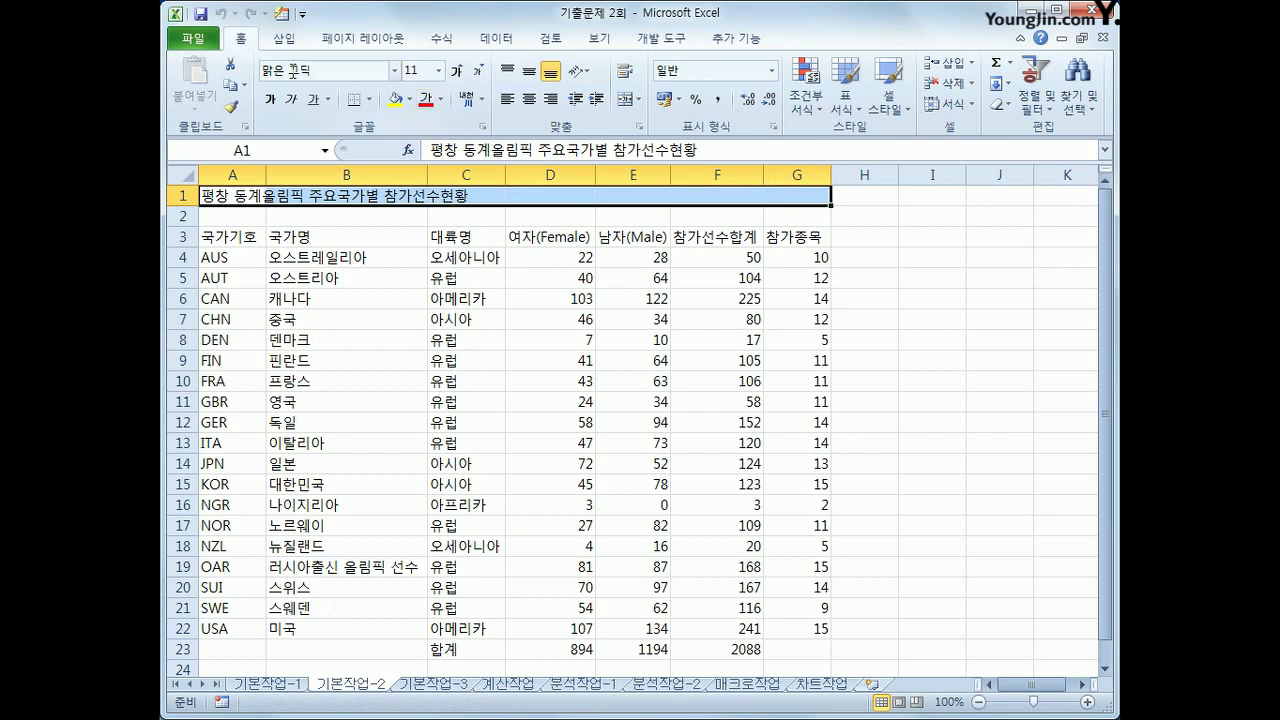
{"action": "left_click", "coordinate": [625, 99]}
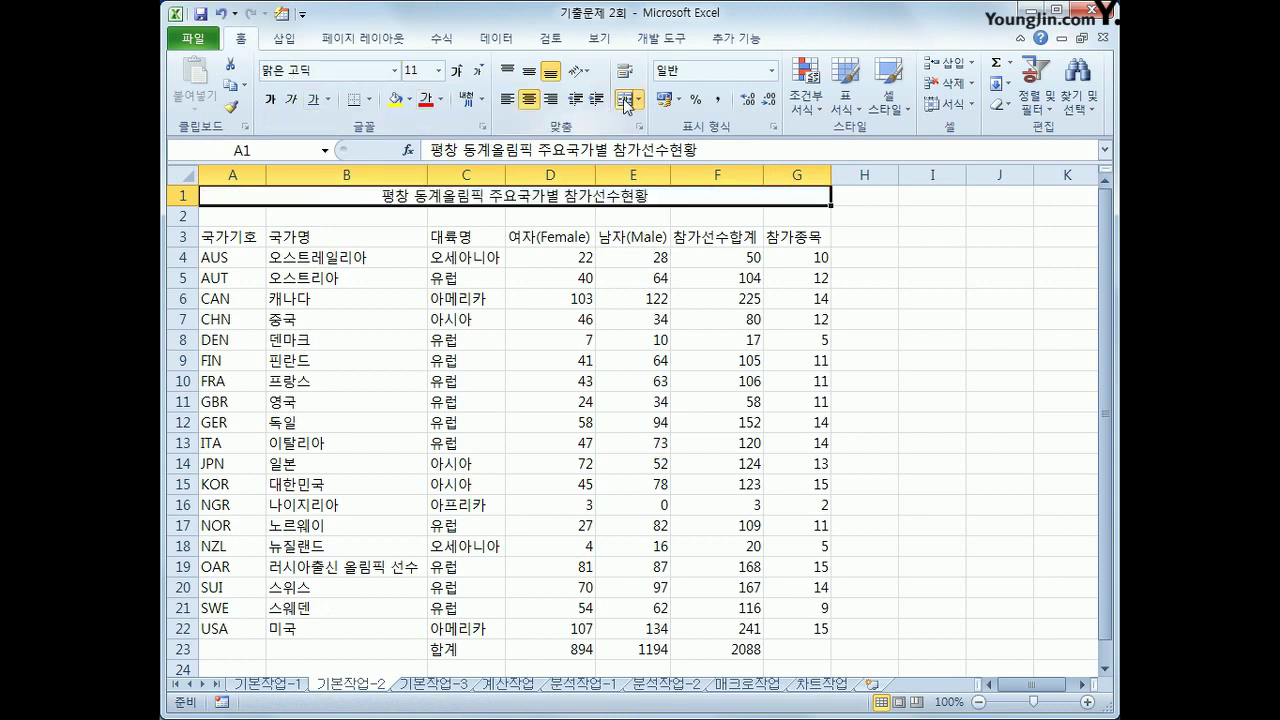
Step: Format the title in A1 with the 굴림 font, size 20, bold, and the standard blue (파랑) font color
{"action": "left_click", "coordinate": [396, 71]}
{"action": "left_click_drag", "start_coordinate": [516, 117], "coordinate": [509, 174]}
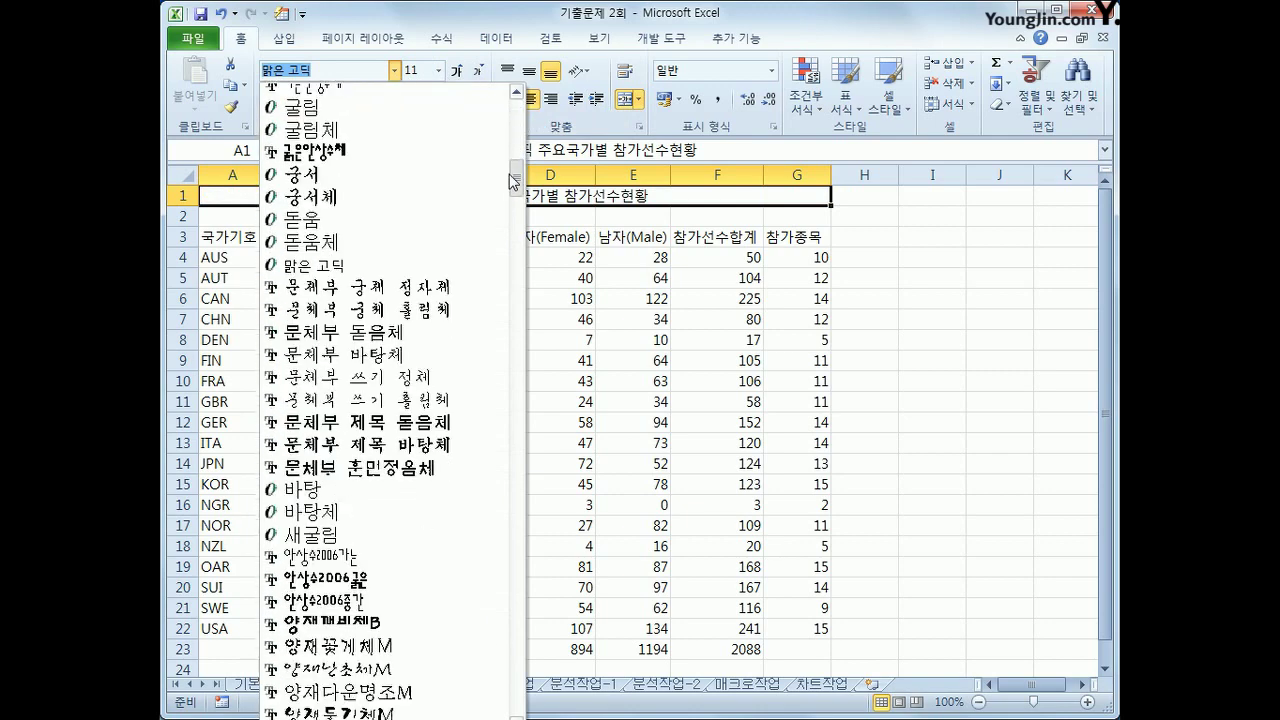
{"action": "left_click", "coordinate": [372, 108]}
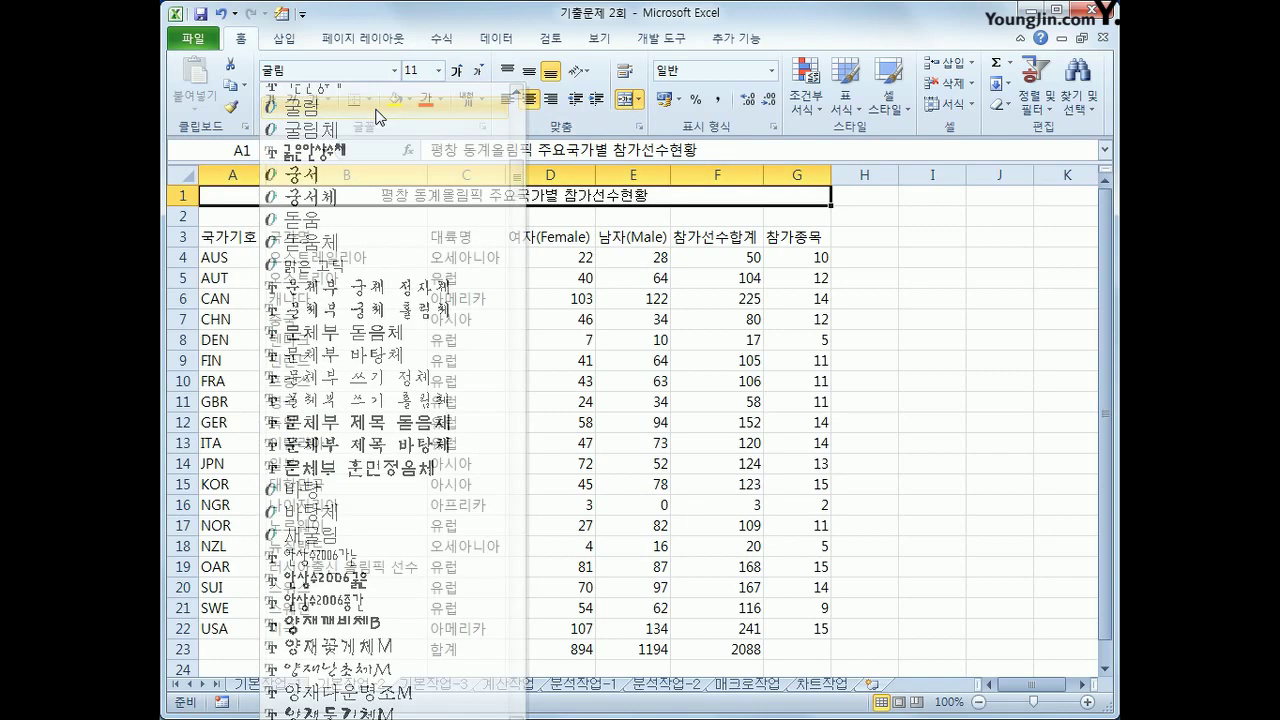
{"action": "left_click", "coordinate": [438, 71]}
{"action": "left_click", "coordinate": [414, 253]}
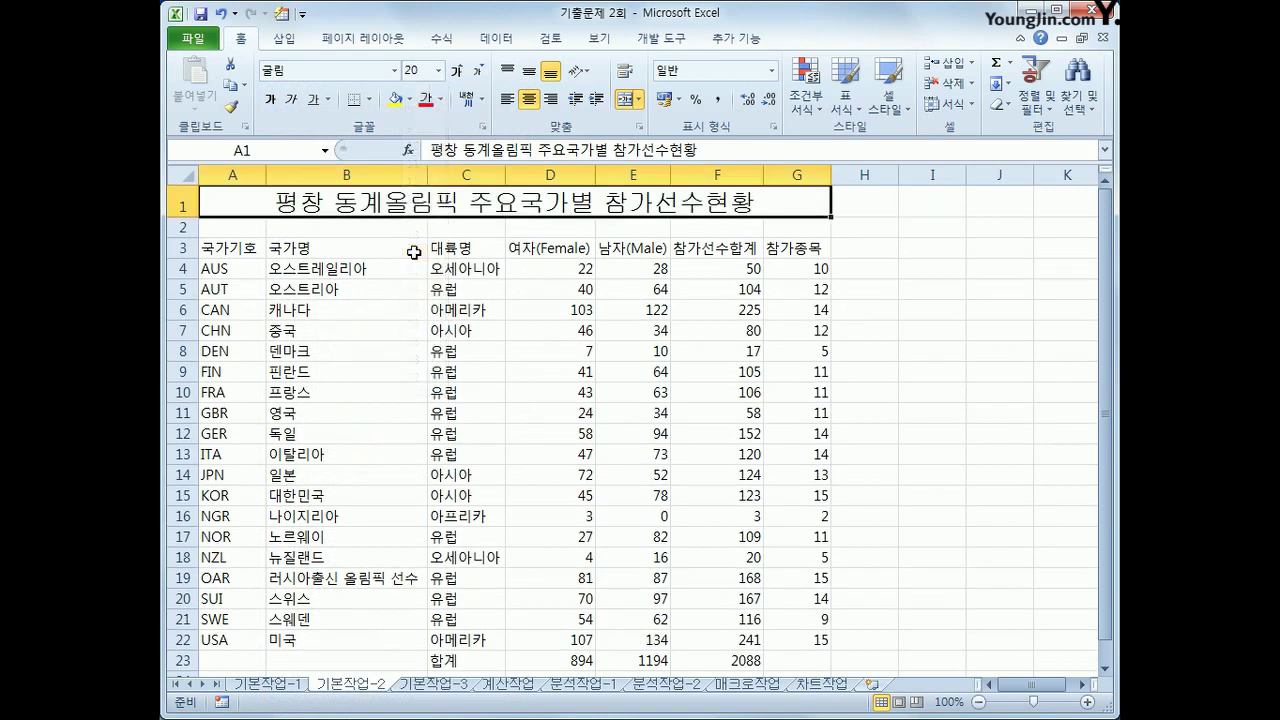
{"action": "left_click", "coordinate": [276, 101]}
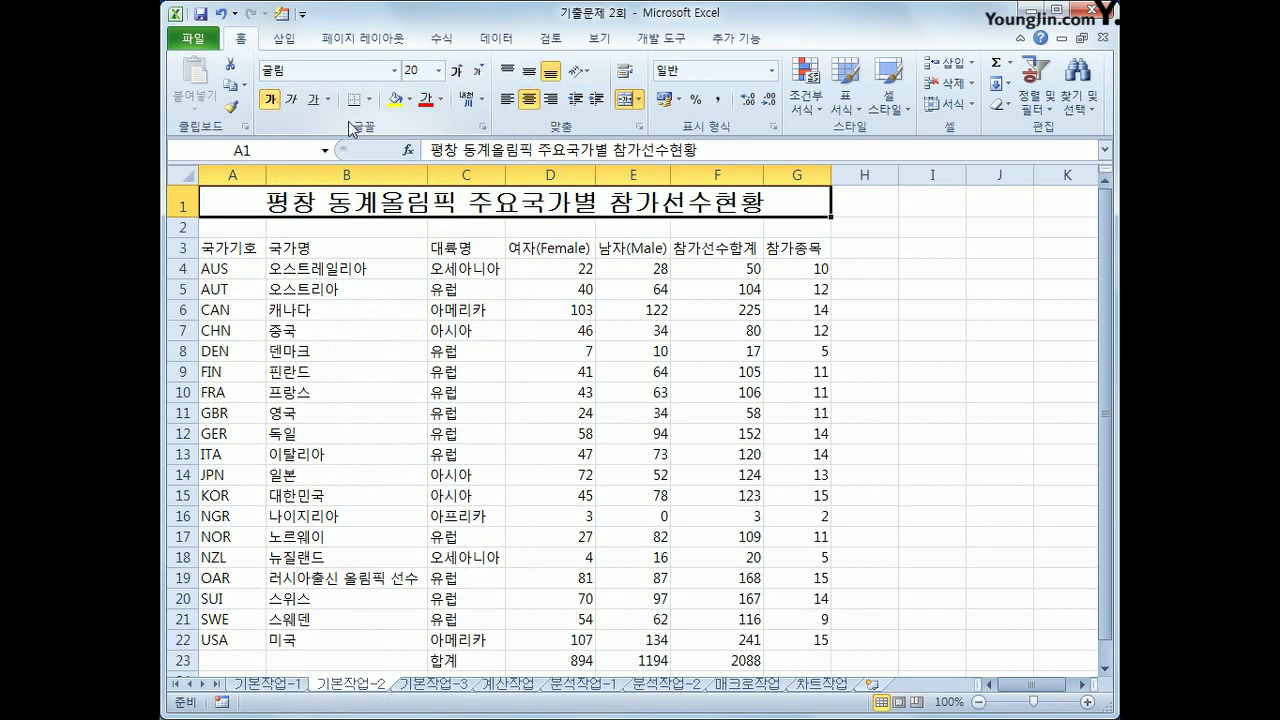
{"action": "left_click", "coordinate": [441, 99]}
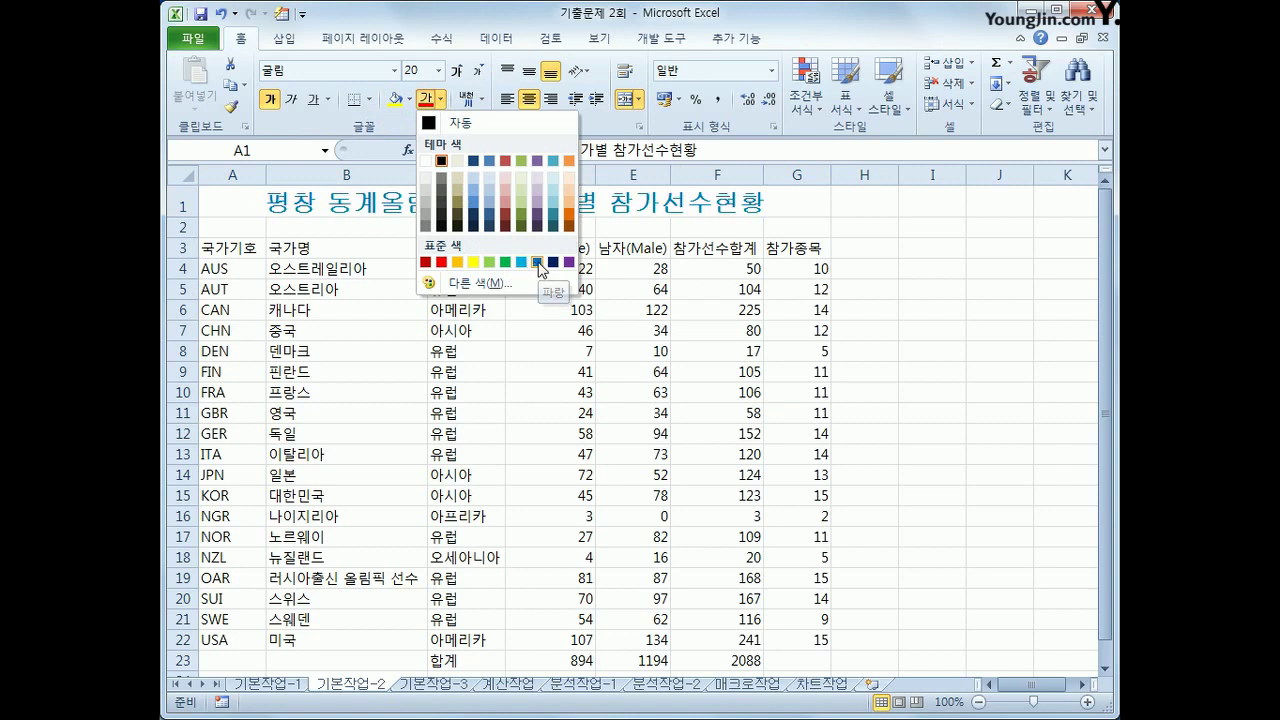
{"action": "left_click", "coordinate": [537, 262]}
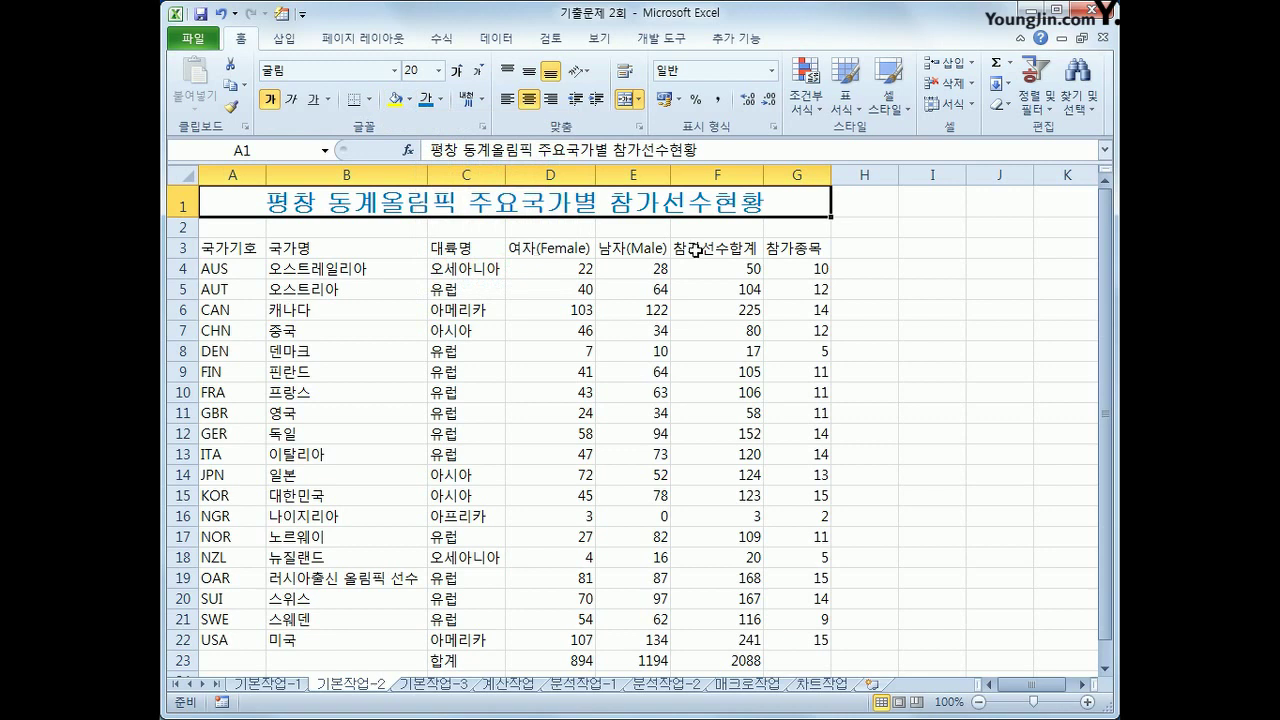
Step: Convert the heading 참가종목 in cell G3 to the Hanja 參加種目
{"action": "left_click", "coordinate": [786, 245]}
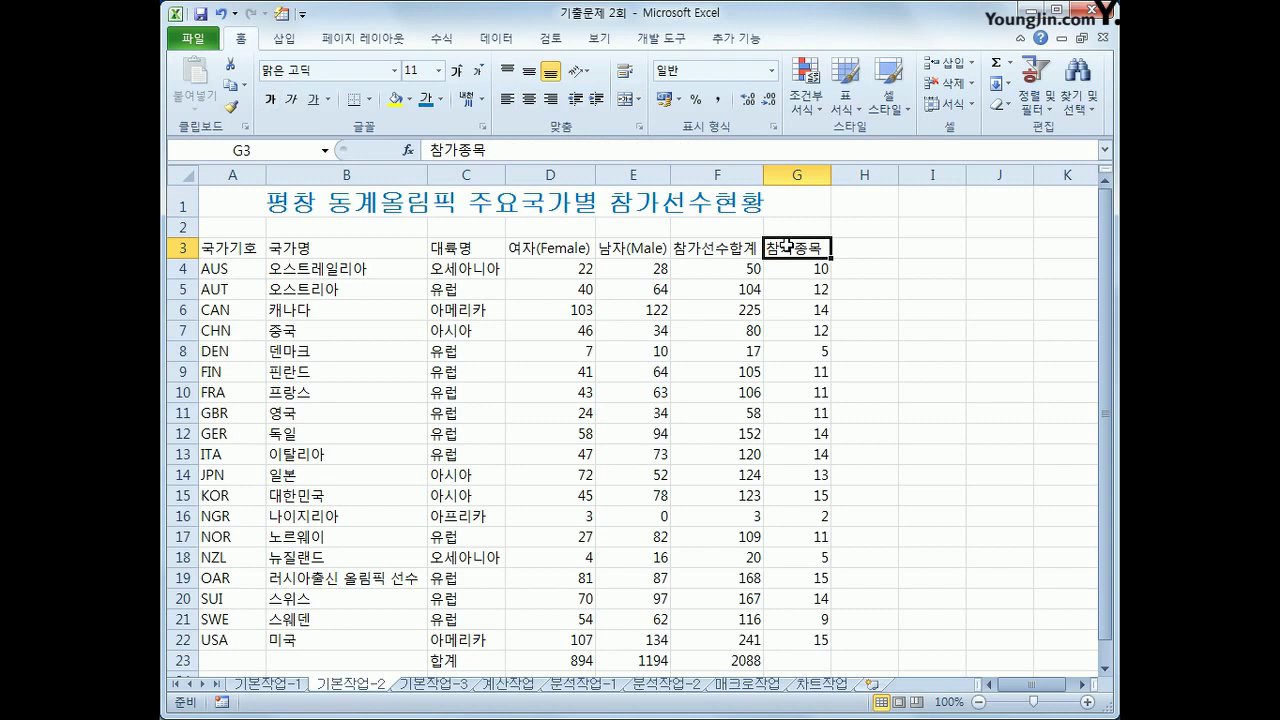
{"action": "double_click", "coordinate": [820, 247]}
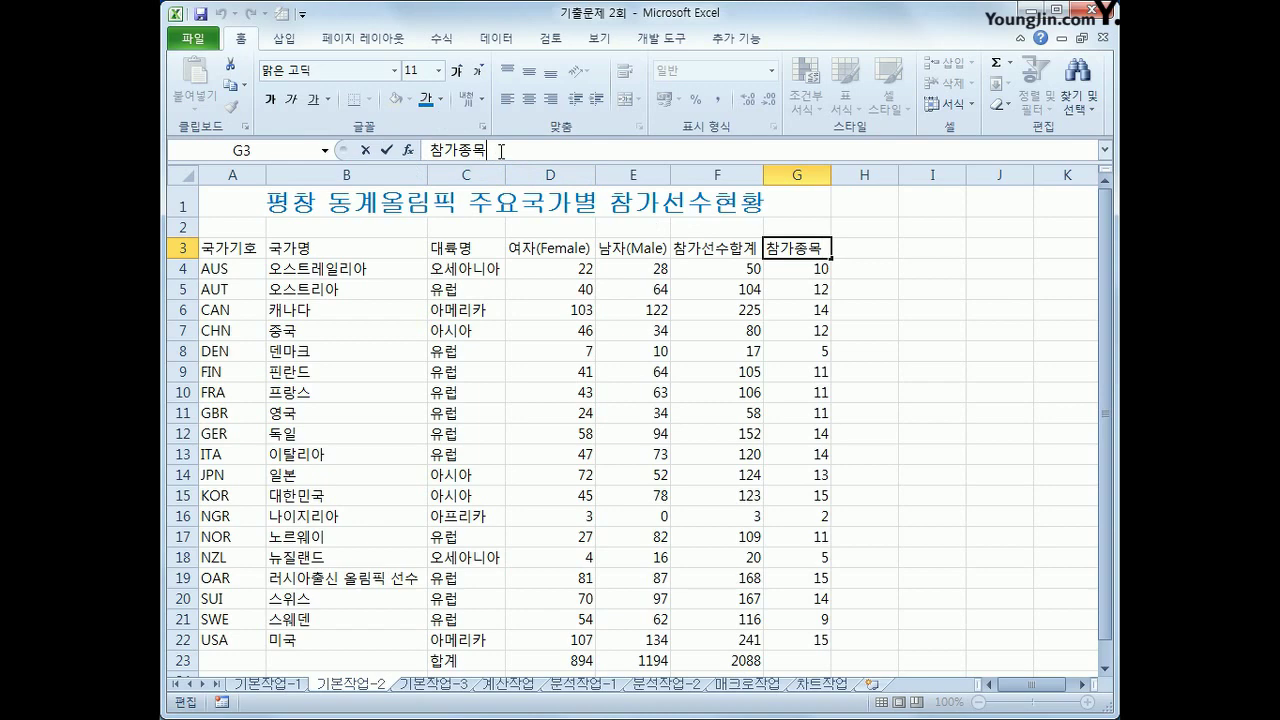
{"action": "key", "text": "Hangul_Hanja"}
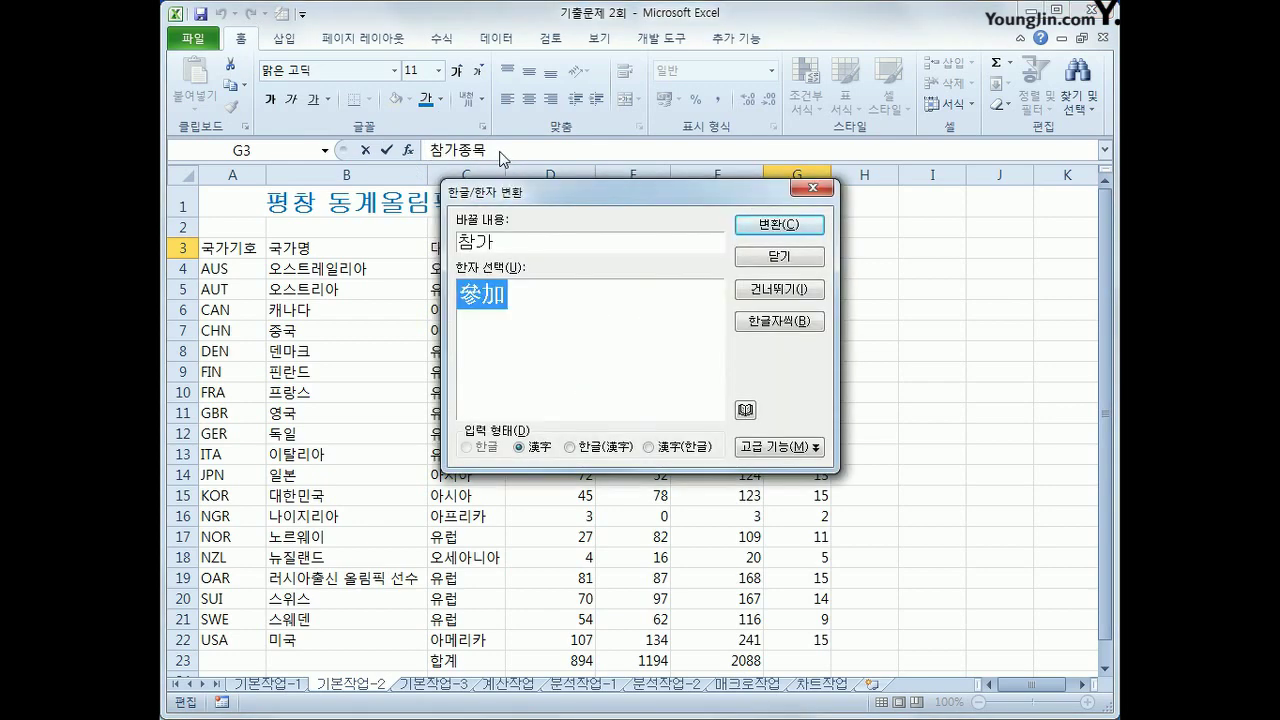
{"action": "left_click", "coordinate": [778, 236]}
{"action": "left_click", "coordinate": [490, 300]}
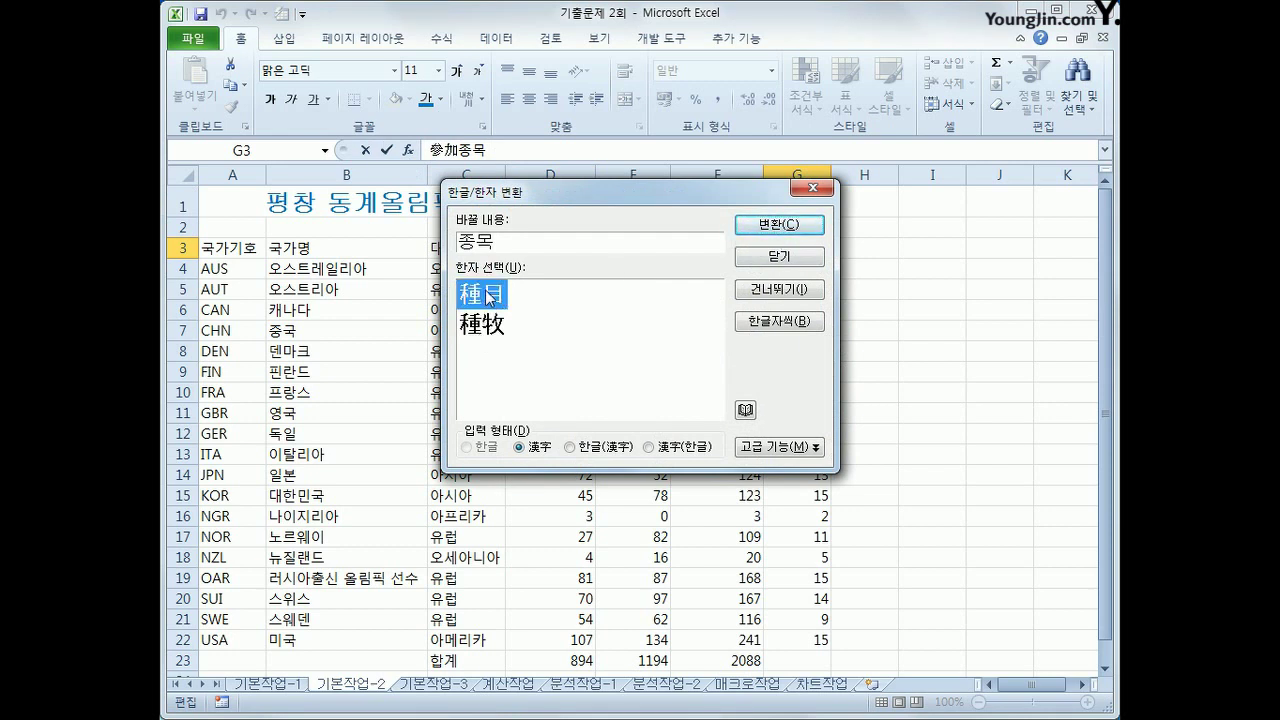
{"action": "left_click", "coordinate": [777, 226]}
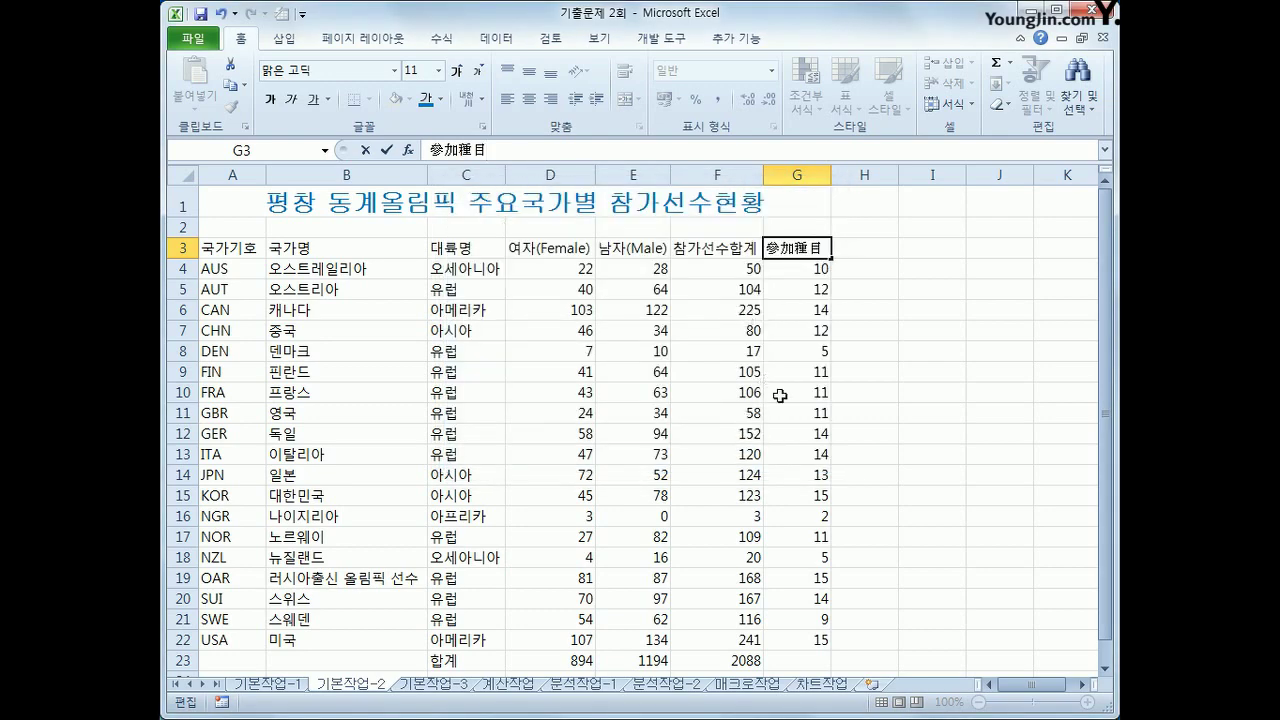
{"action": "left_click", "coordinate": [780, 395]}
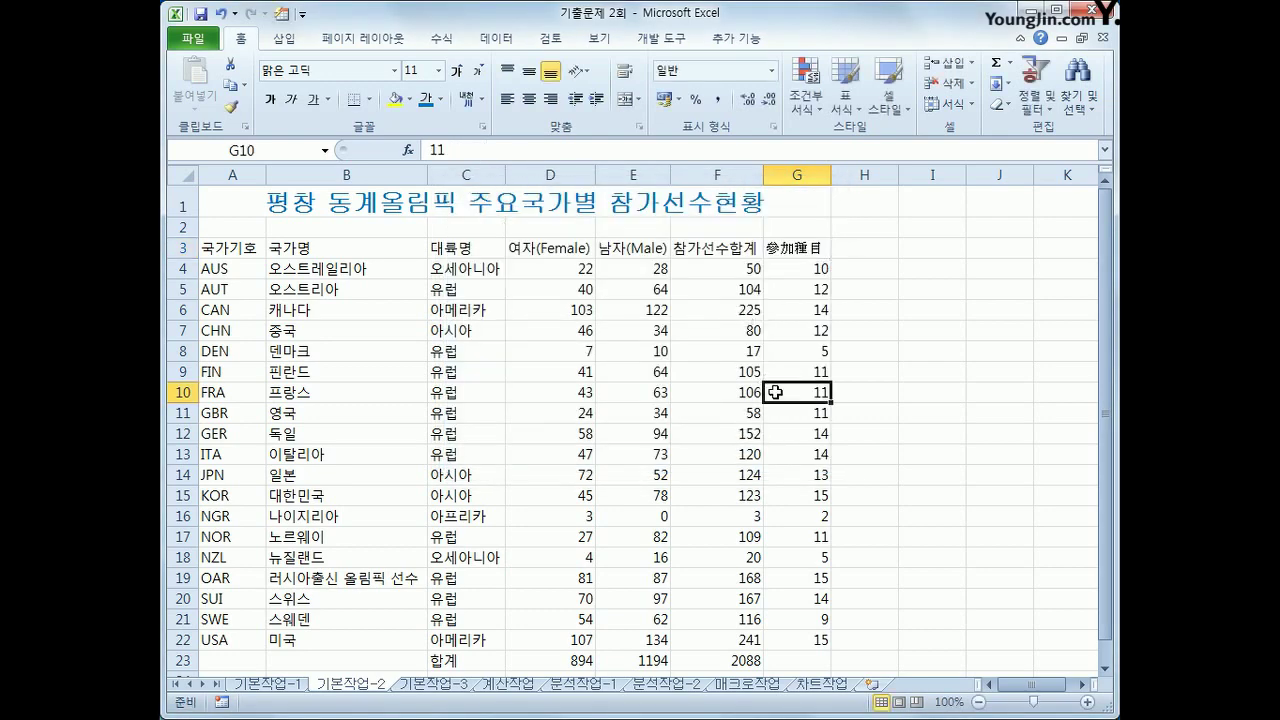
Step: Apply the custom number format #,##0명 to cells D4:F23
{"action": "left_click_drag", "start_coordinate": [540, 272], "coordinate": [722, 611]}
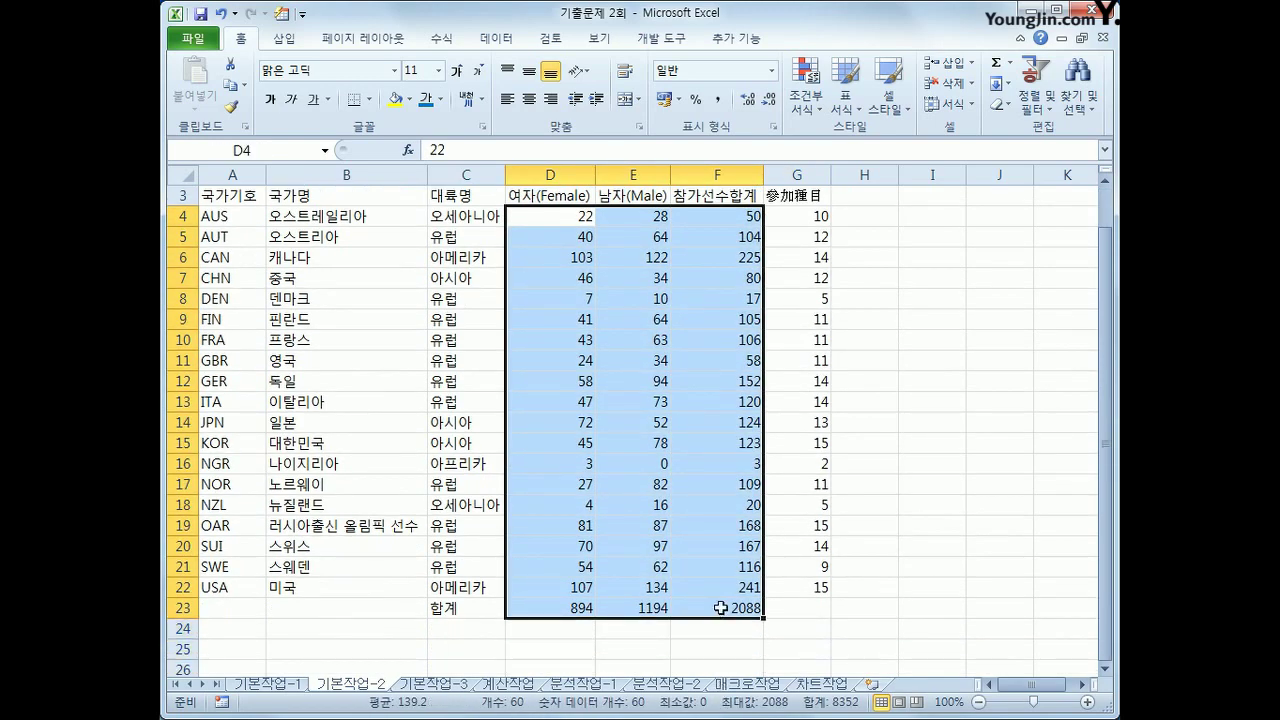
{"action": "scroll", "coordinate": [726, 579], "scroll_direction": "up", "scroll_amount": 1}
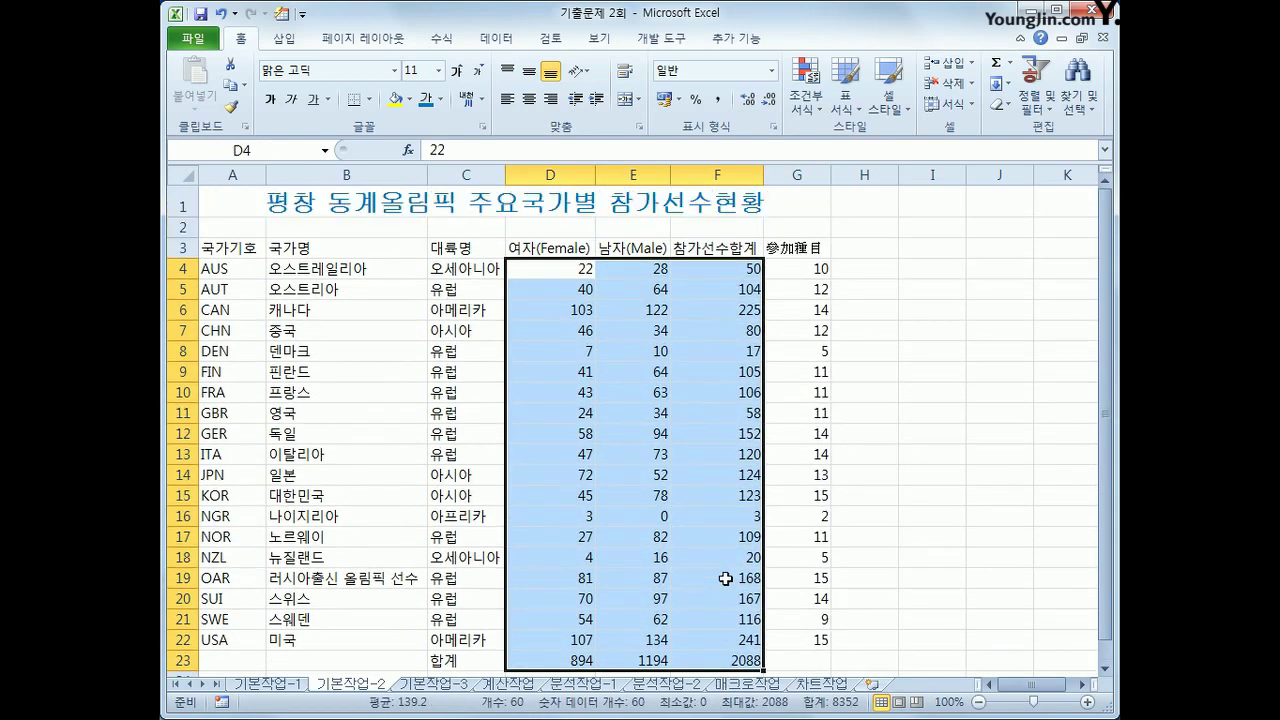
{"action": "right_click", "coordinate": [680, 440]}
{"action": "left_click", "coordinate": [664, 448]}
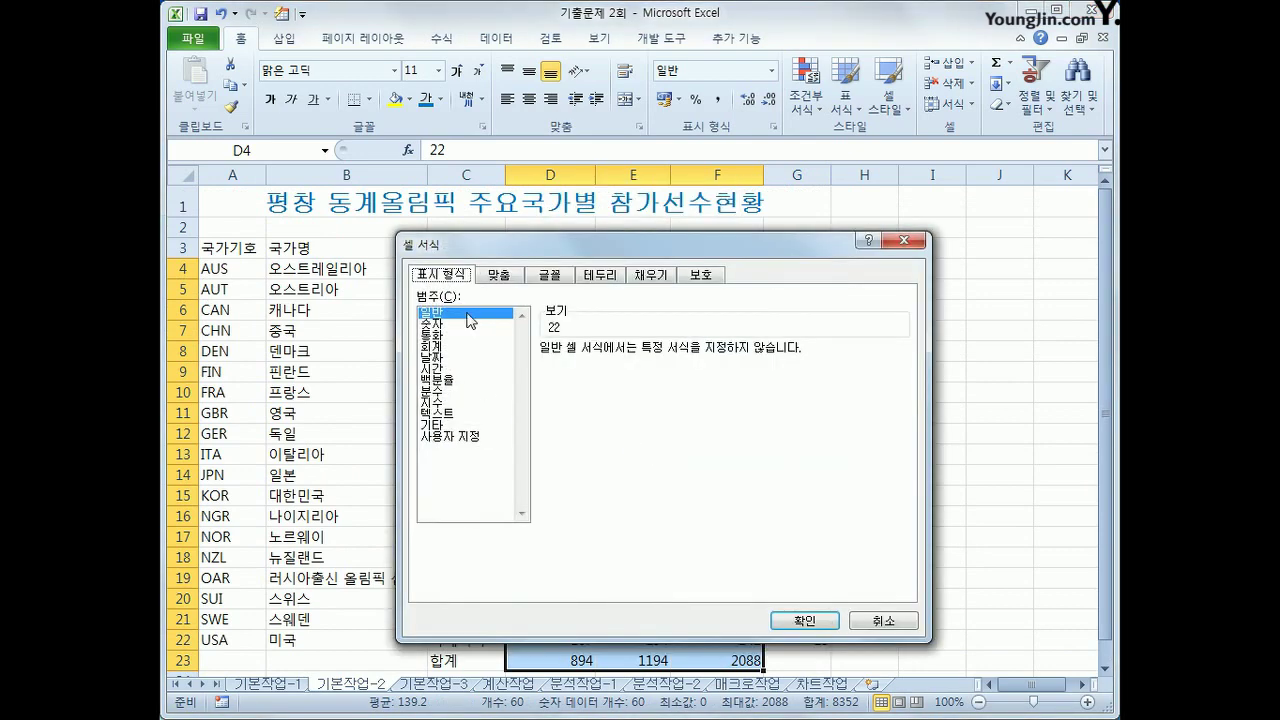
{"action": "left_click", "coordinate": [466, 427]}
{"action": "left_click", "coordinate": [466, 436]}
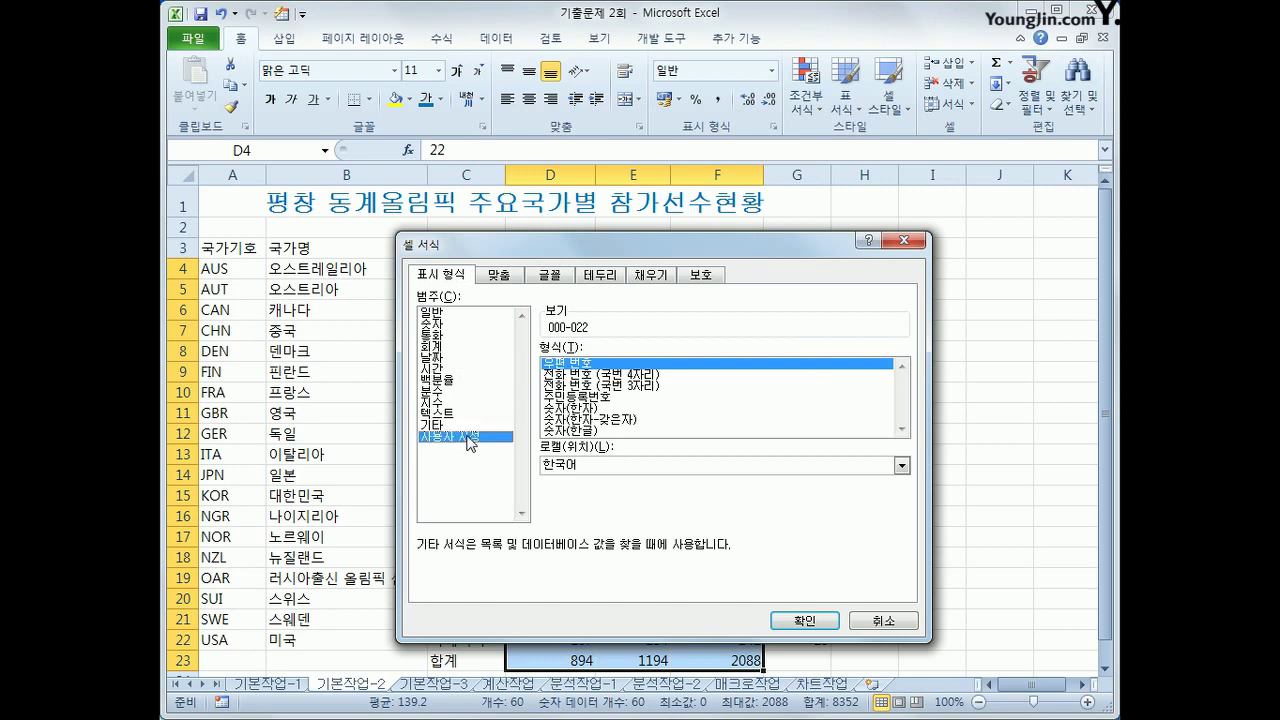
{"action": "left_click_drag", "start_coordinate": [601, 364], "coordinate": [476, 362]}
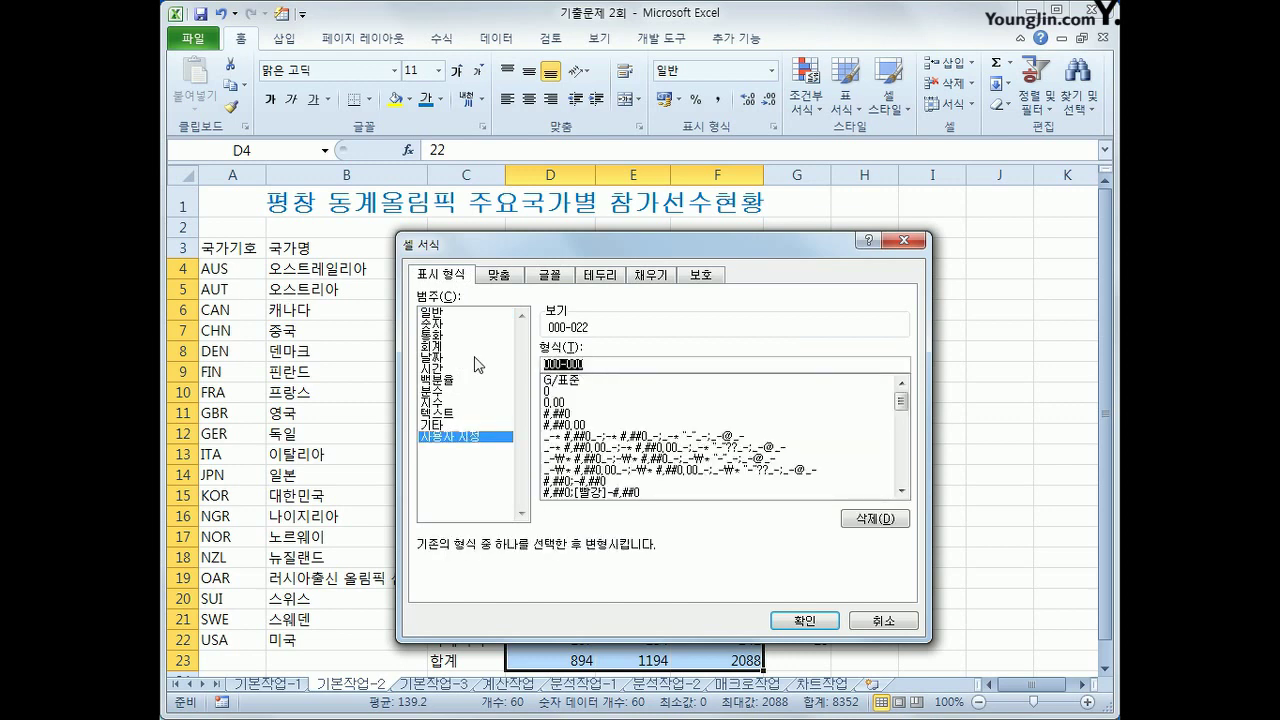
{"action": "key", "text": "BackSpace"}
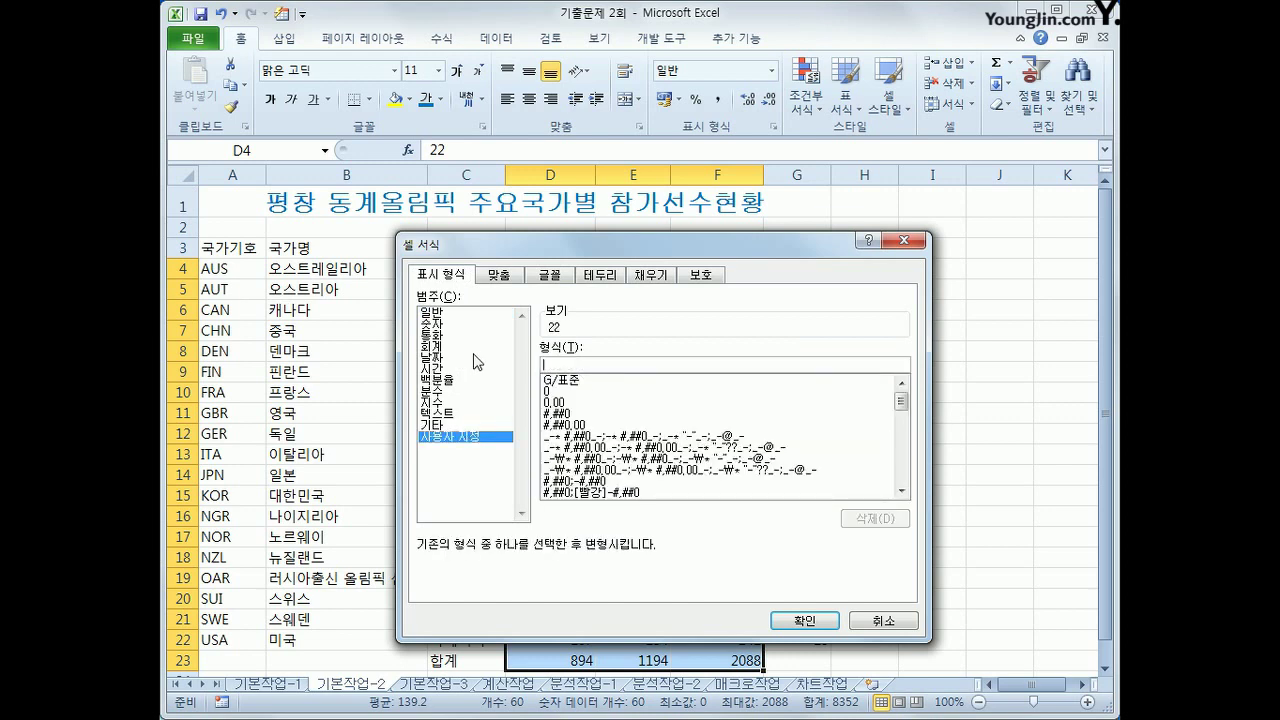
{"action": "type", "text": "#"}
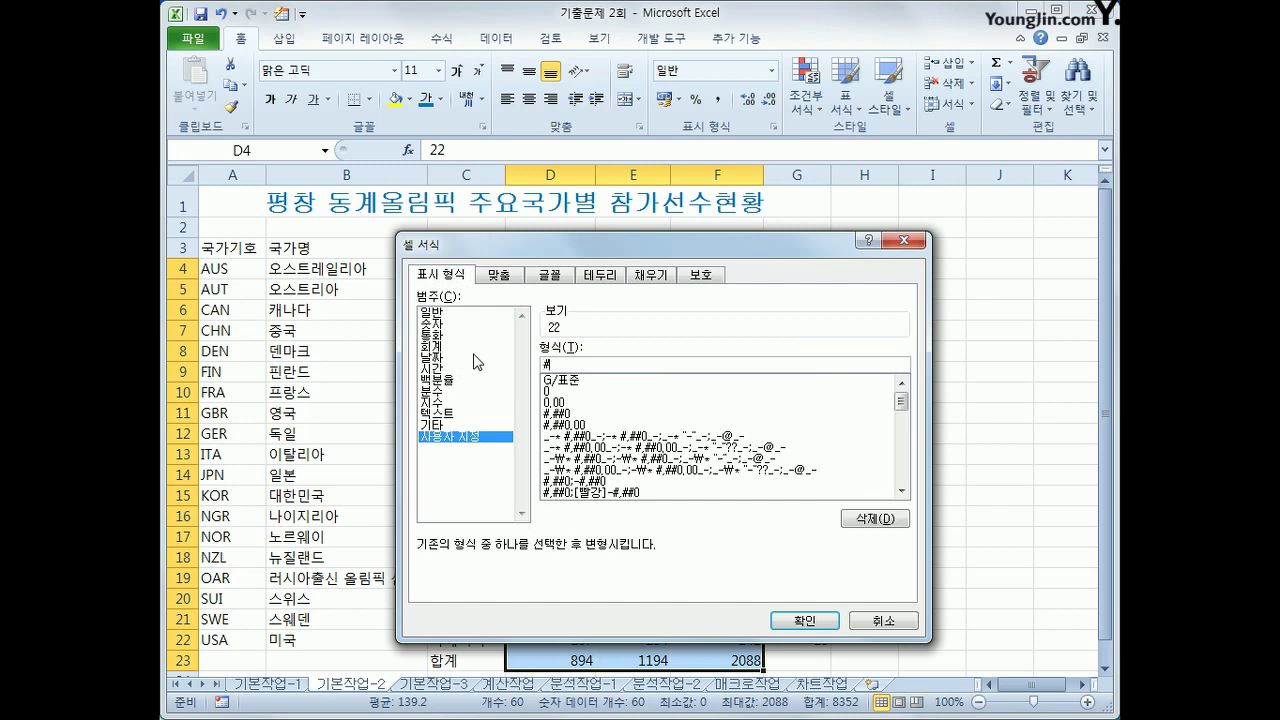
{"action": "type", "text": ",##0"}
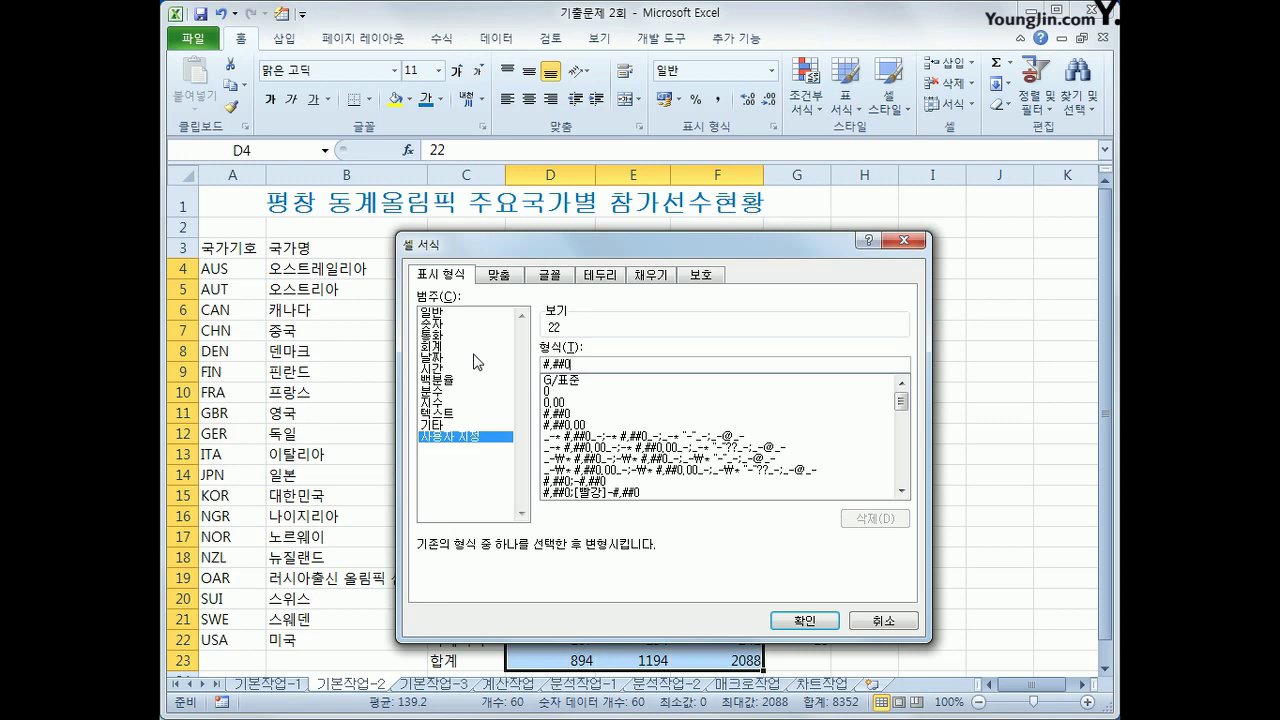
{"action": "type", "text": "a"}
{"action": "key", "text": "BackSpace"}
{"action": "type", "text": "명"}
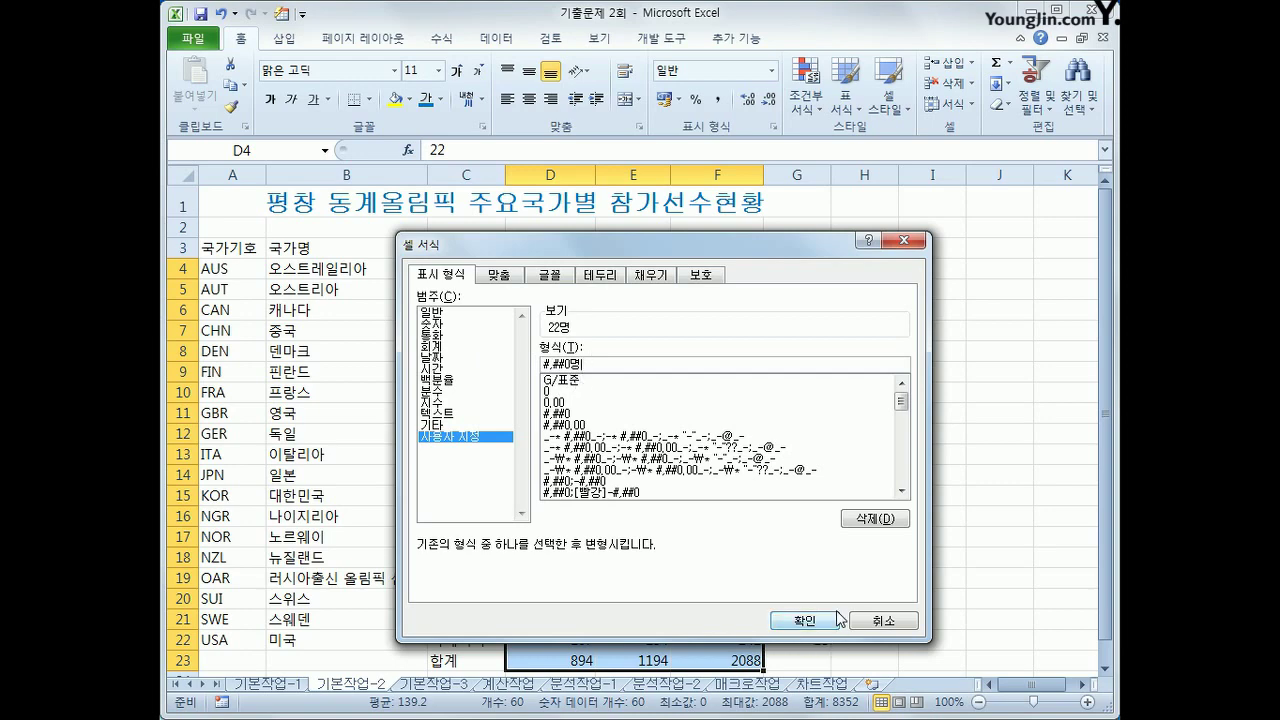
{"action": "left_click", "coordinate": [805, 621]}
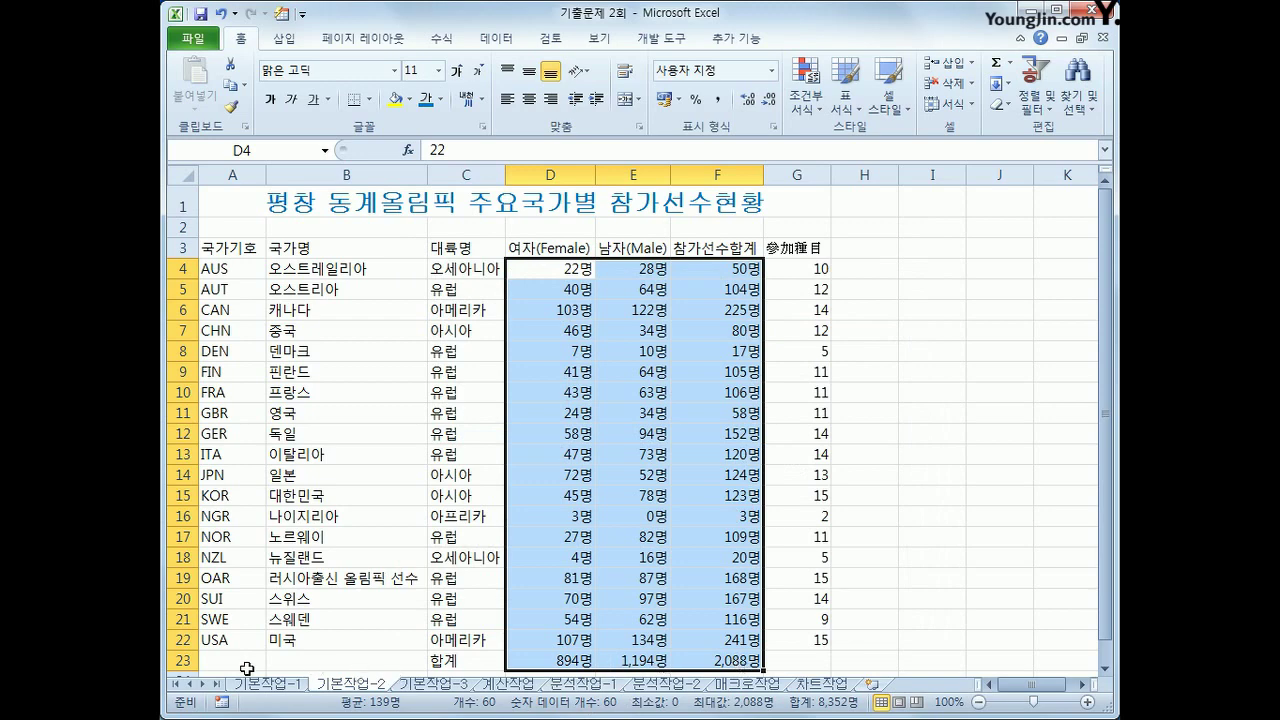
Step: Merge and center the 합계 label across cells A23:C23
{"action": "left_click_drag", "start_coordinate": [246, 668], "coordinate": [459, 664]}
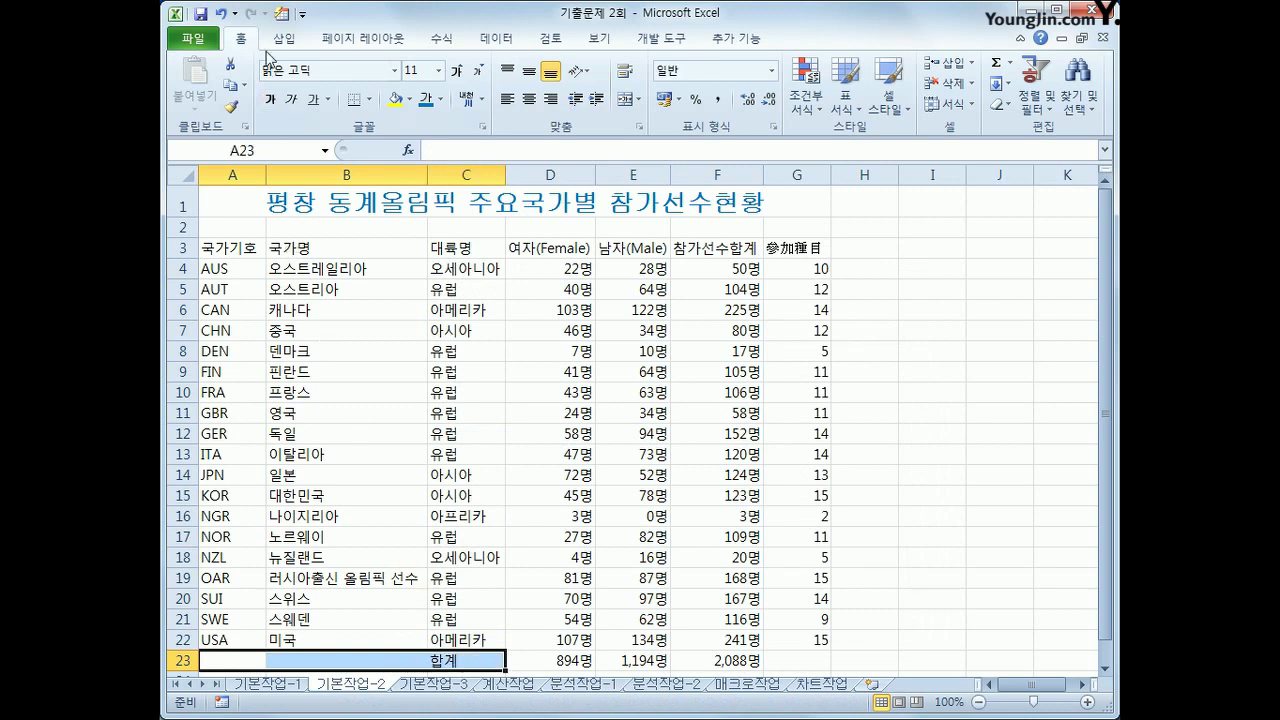
{"action": "left_click", "coordinate": [626, 99]}
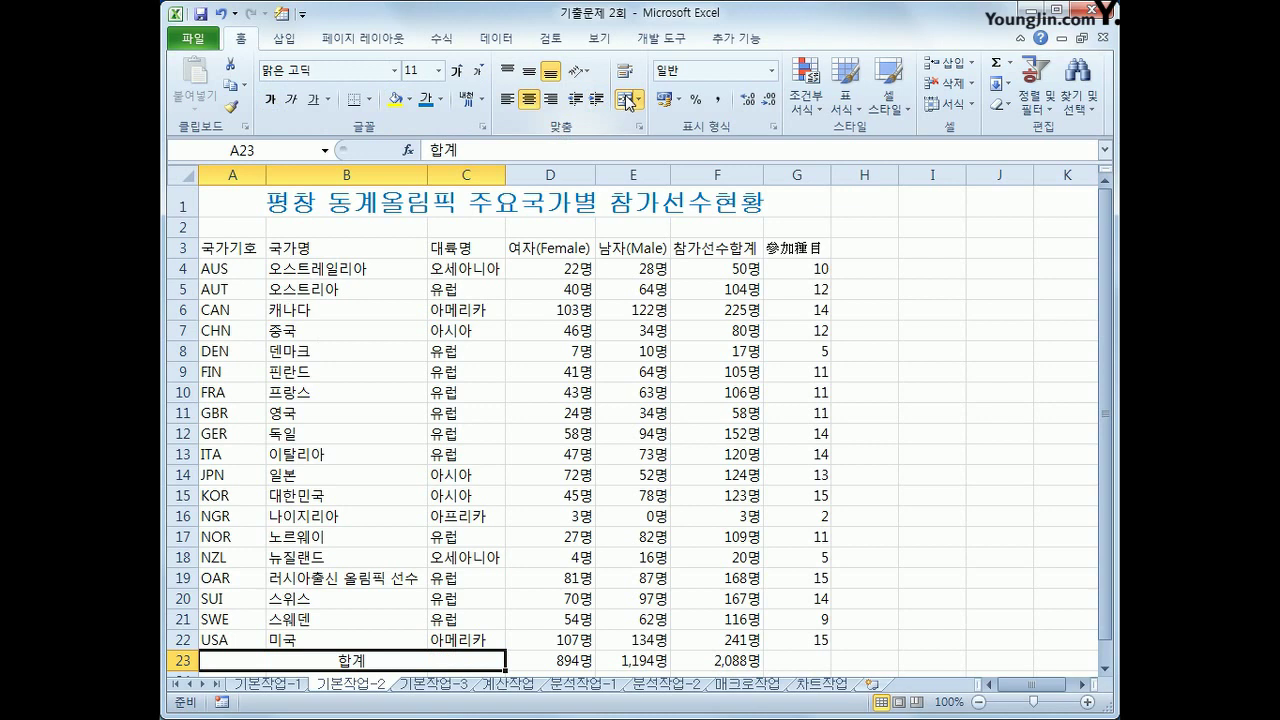
Step: Fill the header row A3:G3 with standard light blue and center A3:G3 together with A4:C22 horizontally
{"action": "left_click_drag", "start_coordinate": [245, 247], "coordinate": [824, 248]}
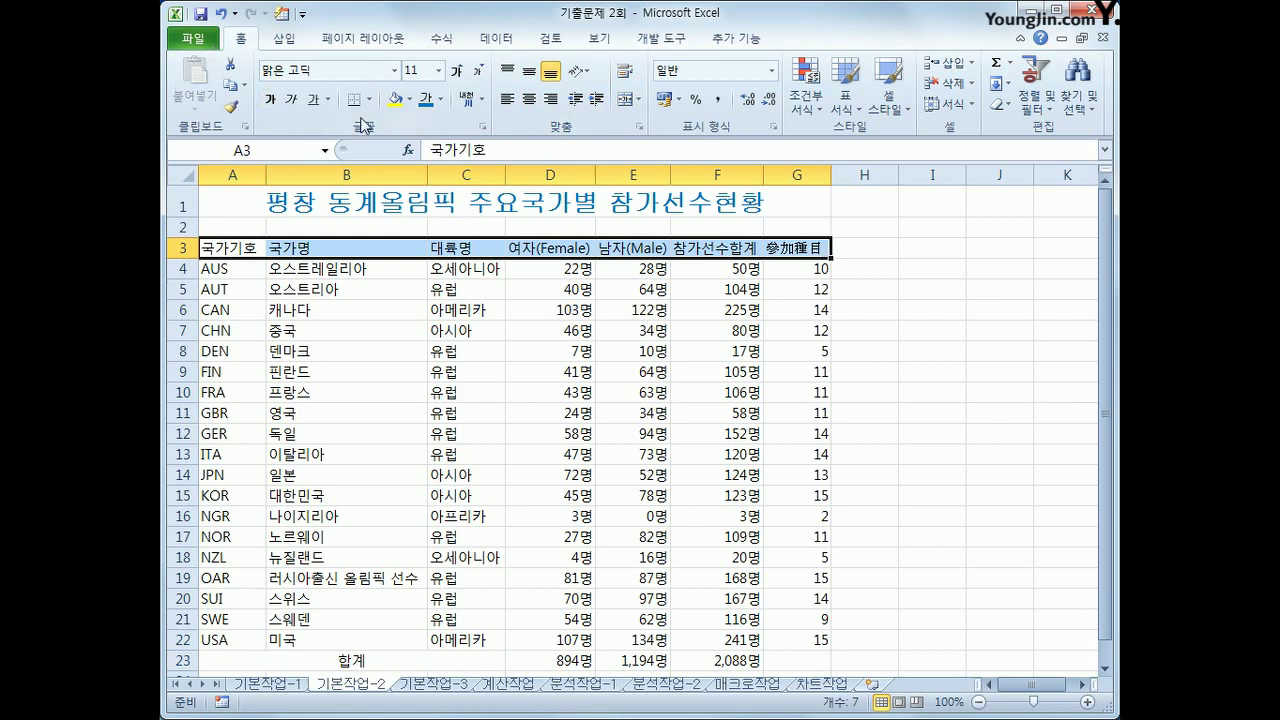
{"action": "left_click", "coordinate": [409, 100]}
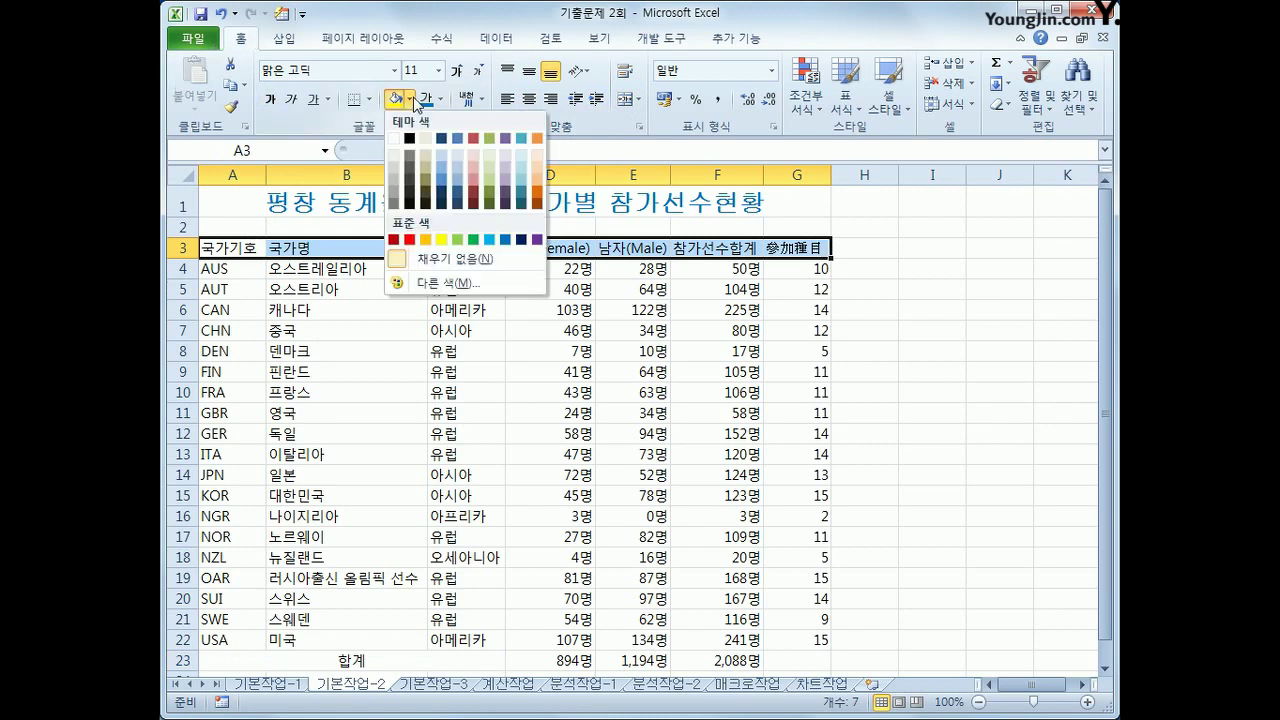
{"action": "left_click", "coordinate": [487, 241]}
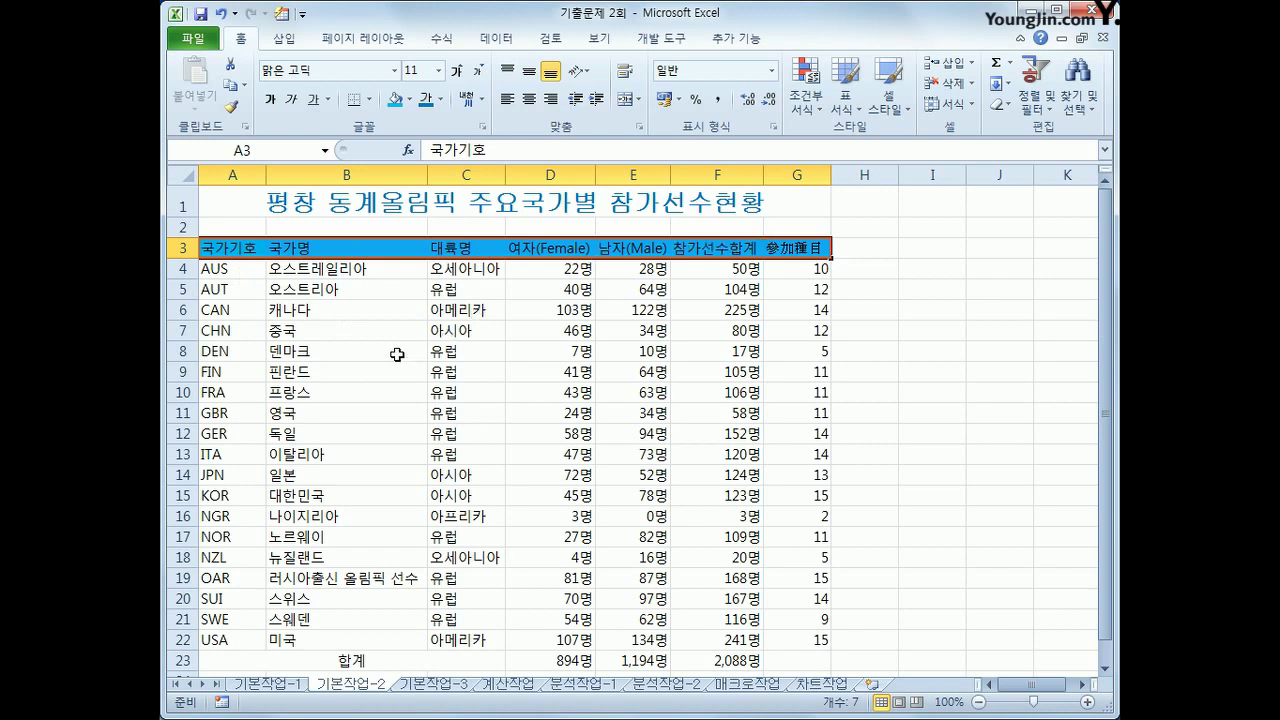
{"action": "left_click_drag", "start_coordinate": [234, 270], "coordinate": [442, 640]}
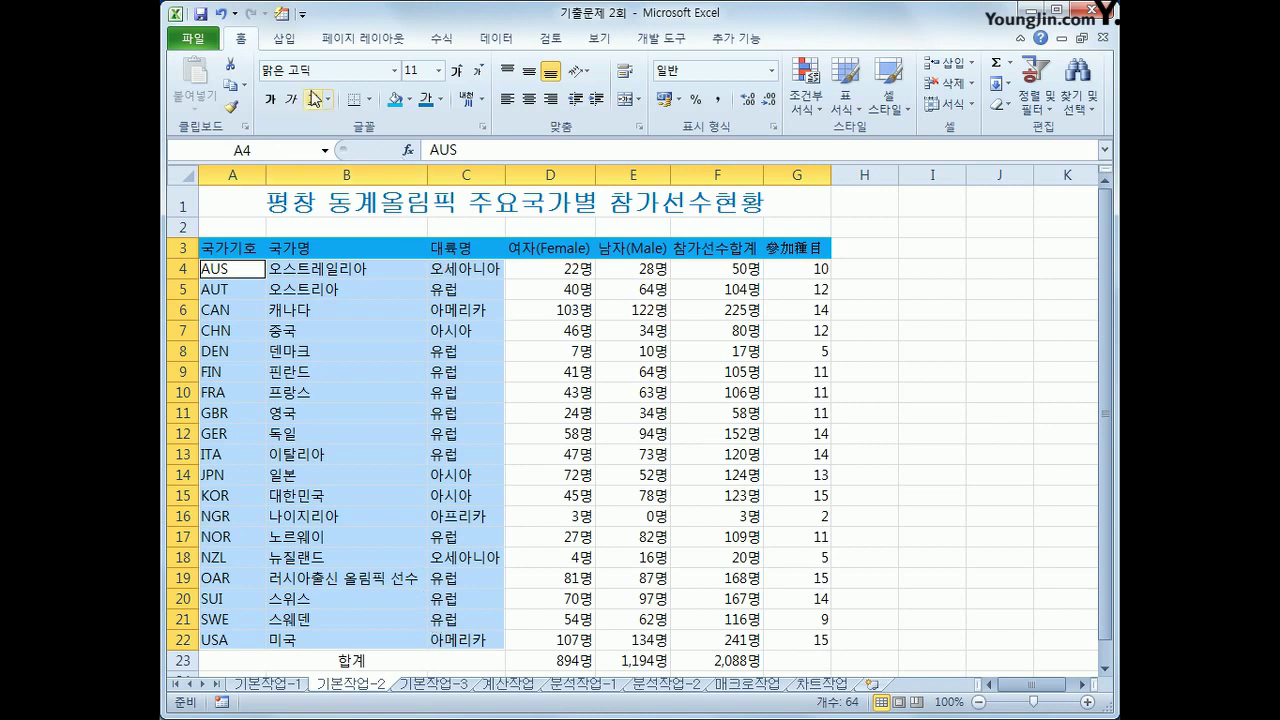
{"action": "left_click", "coordinate": [530, 110]}
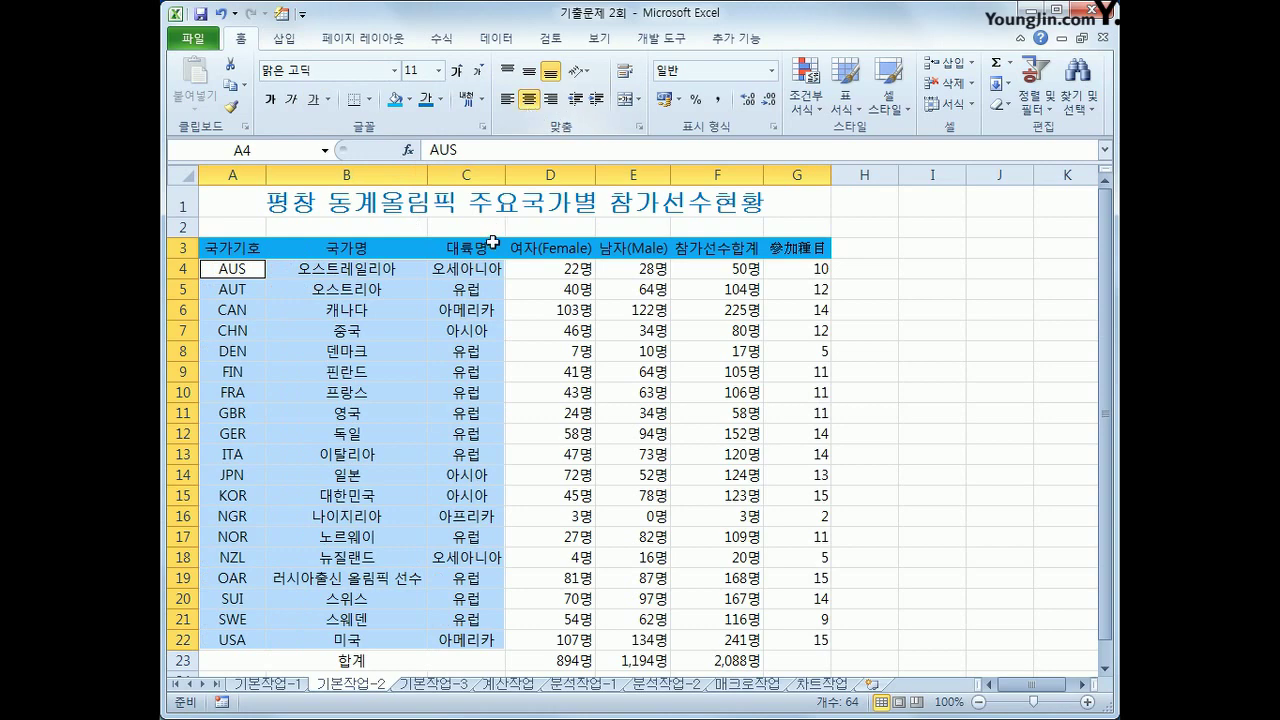
Step: Apply all borders to the athlete table in cells A3:G23
{"action": "left_click", "coordinate": [255, 252]}
{"action": "left_click_drag", "start_coordinate": [259, 253], "coordinate": [794, 660]}
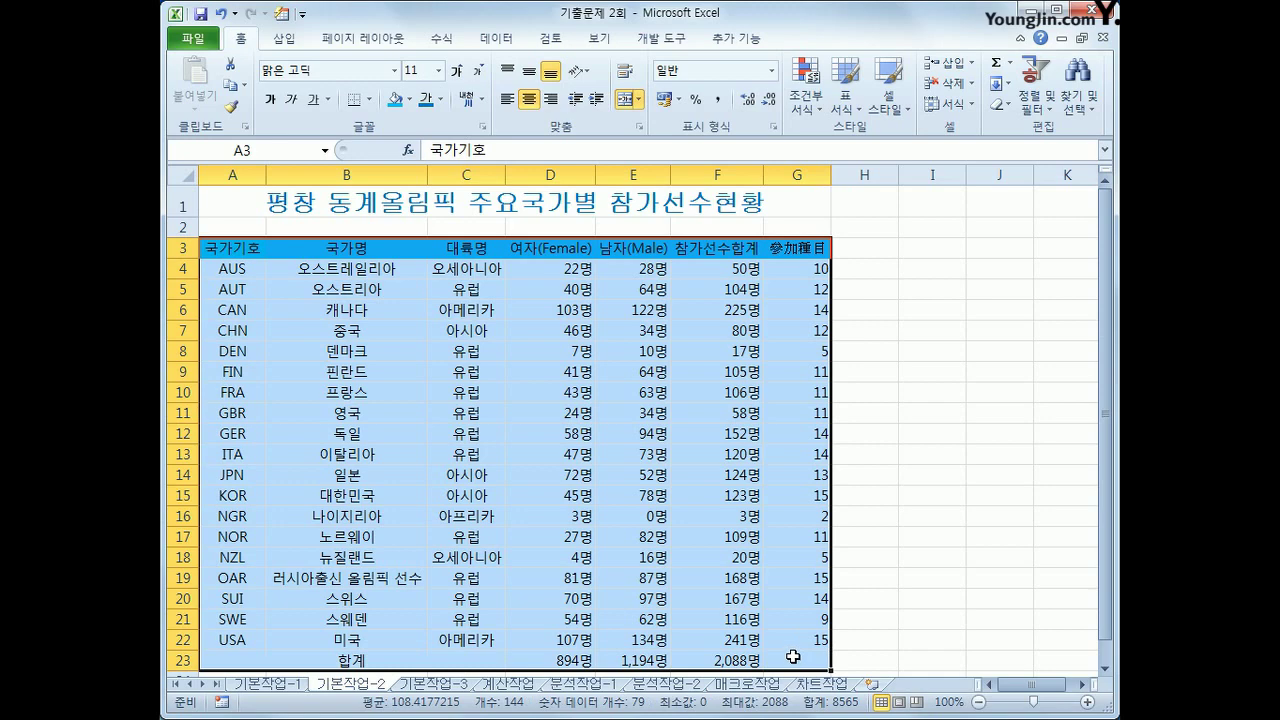
{"action": "left_click", "coordinate": [370, 100]}
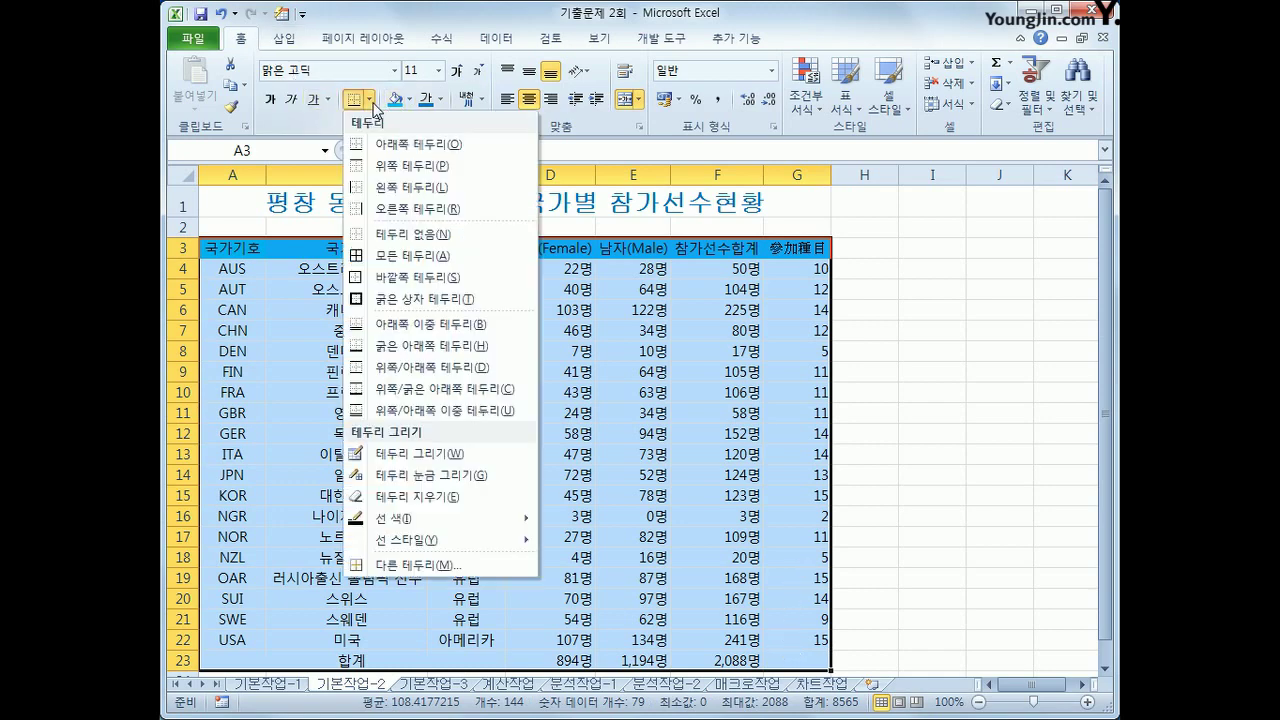
{"action": "left_click", "coordinate": [405, 255]}
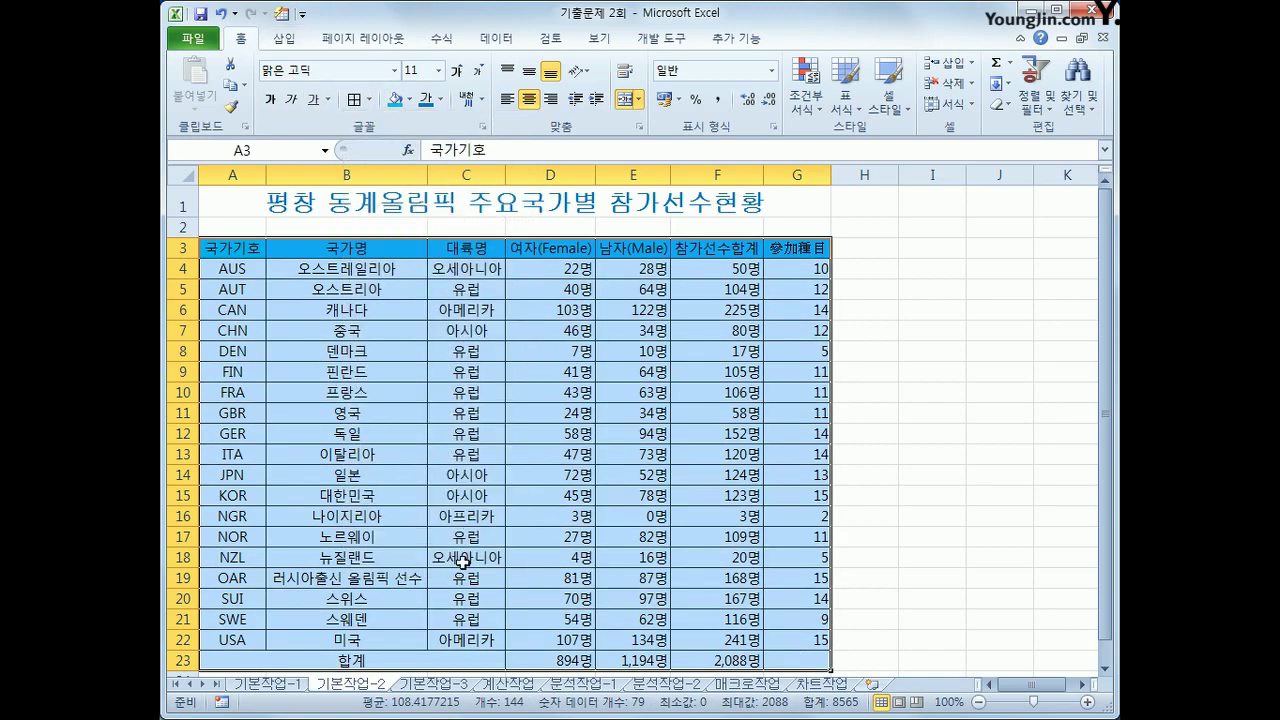
{"action": "left_click", "coordinate": [808, 667]}
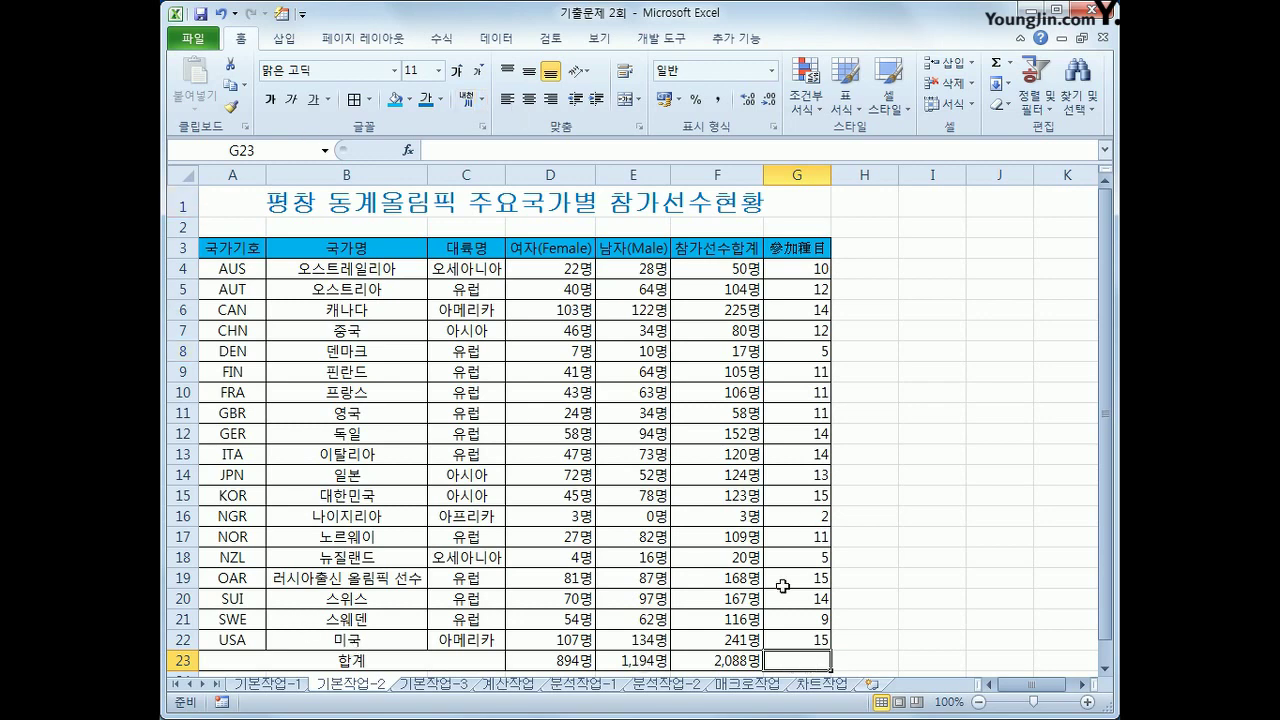
Step: On the 기본작업-3 sheet, start a formula-based conditional formatting rule for the schedule data in cells A4:F15
{"action": "left_click", "coordinate": [443, 688]}
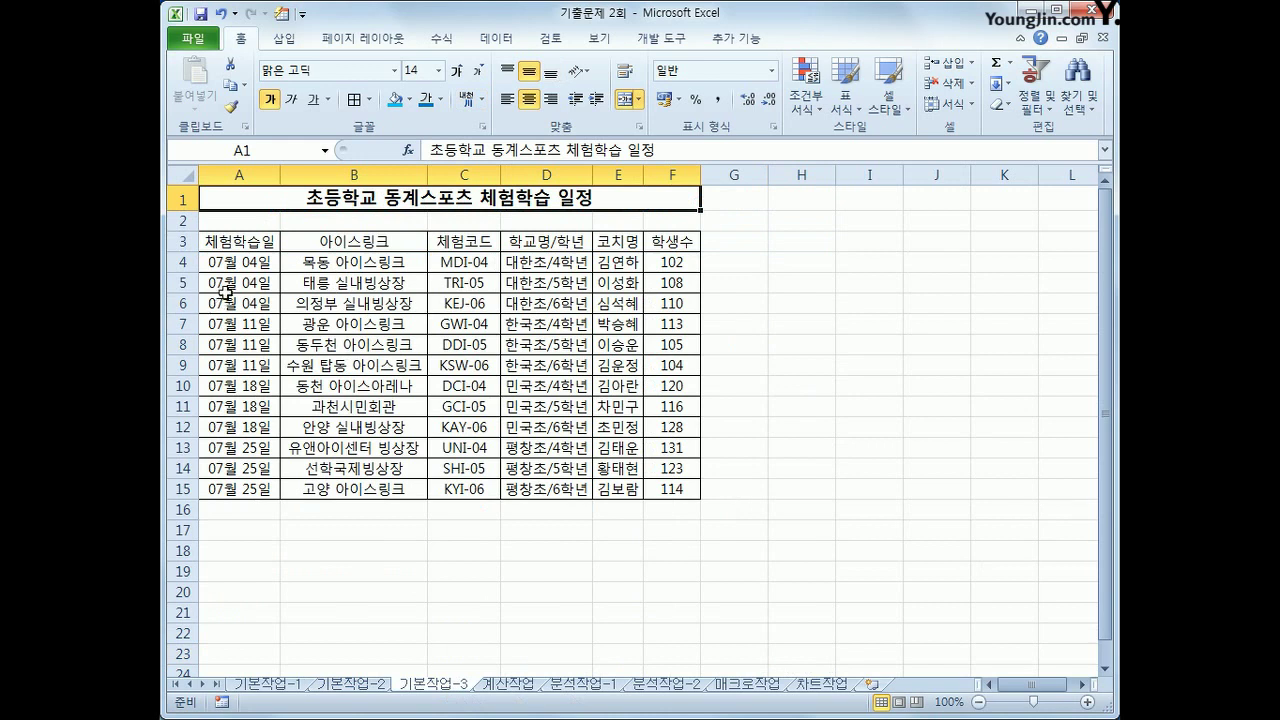
{"action": "left_click_drag", "start_coordinate": [236, 264], "coordinate": [666, 489]}
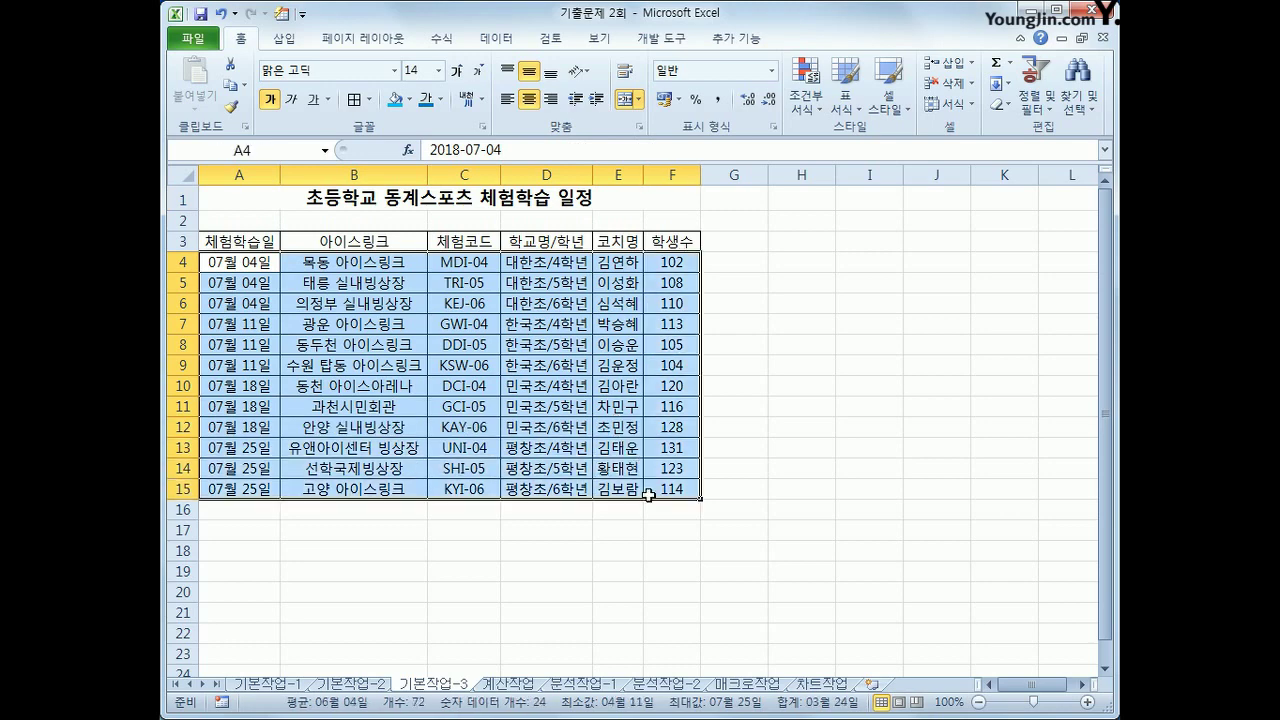
{"action": "left_click_drag", "start_coordinate": [231, 248], "coordinate": [654, 224]}
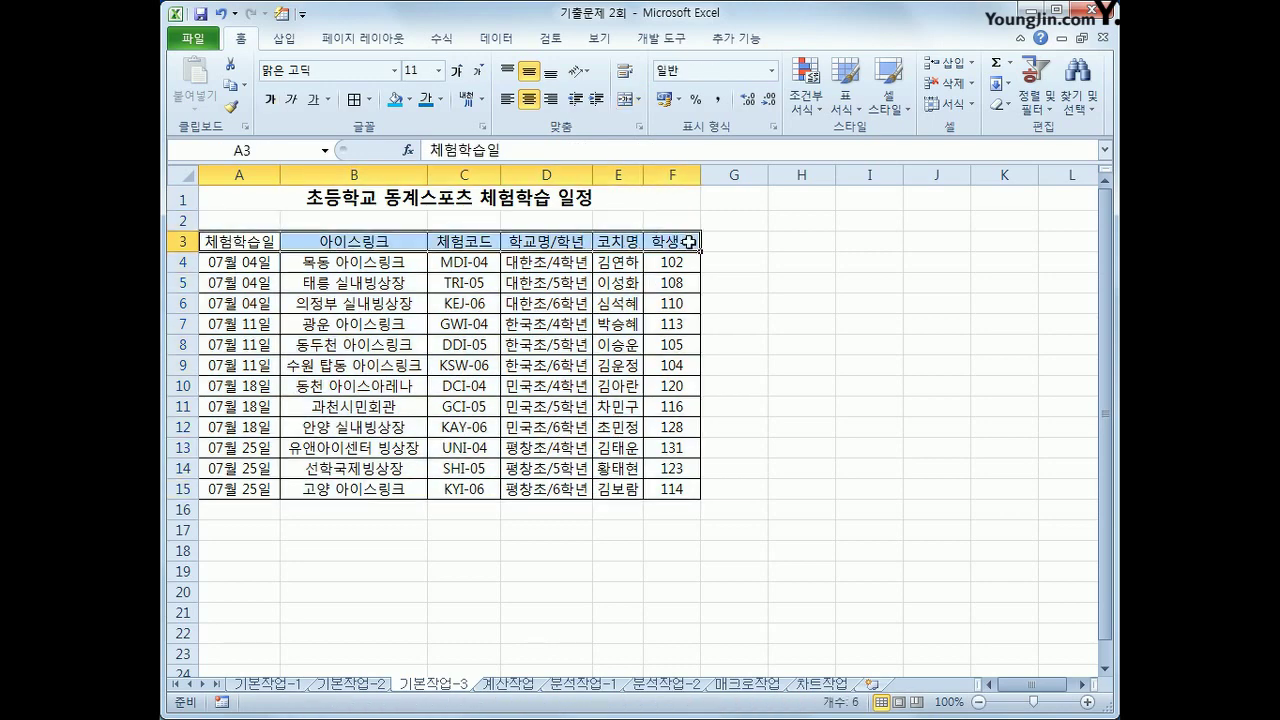
{"action": "left_click_drag", "start_coordinate": [262, 262], "coordinate": [660, 488]}
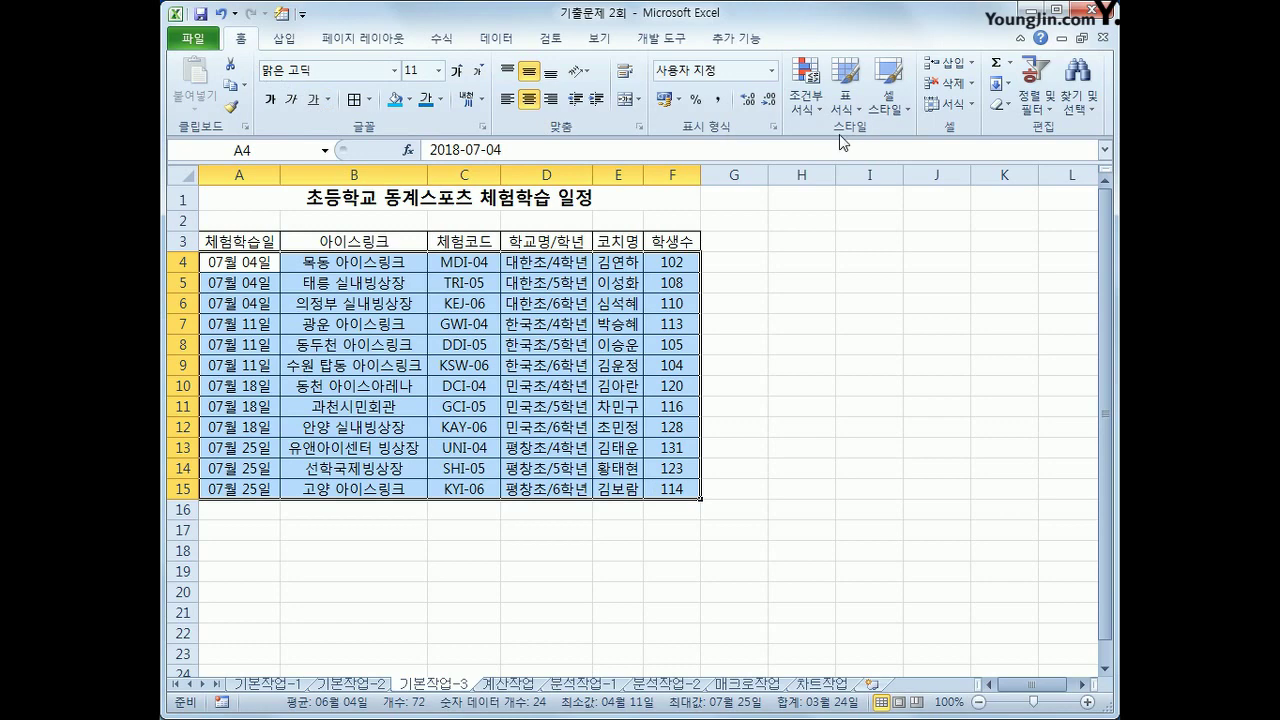
{"action": "left_click", "coordinate": [796, 99]}
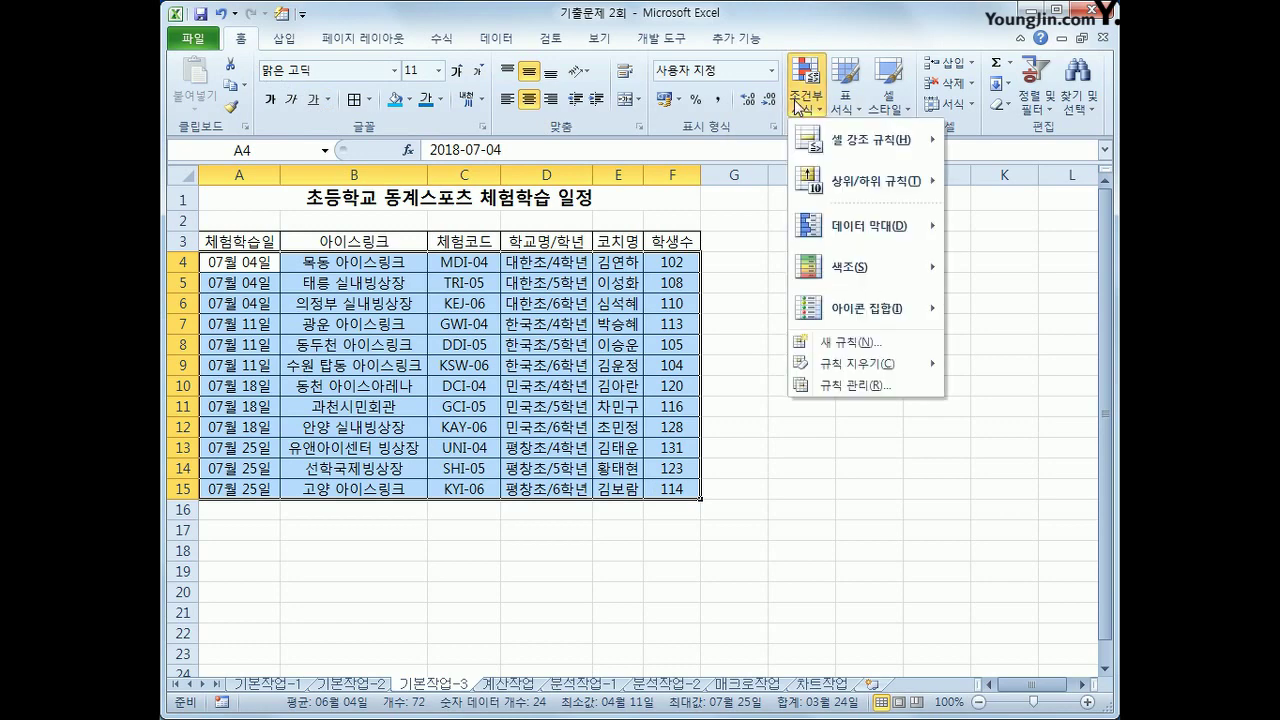
{"action": "left_click", "coordinate": [878, 345]}
{"action": "left_click", "coordinate": [778, 419]}
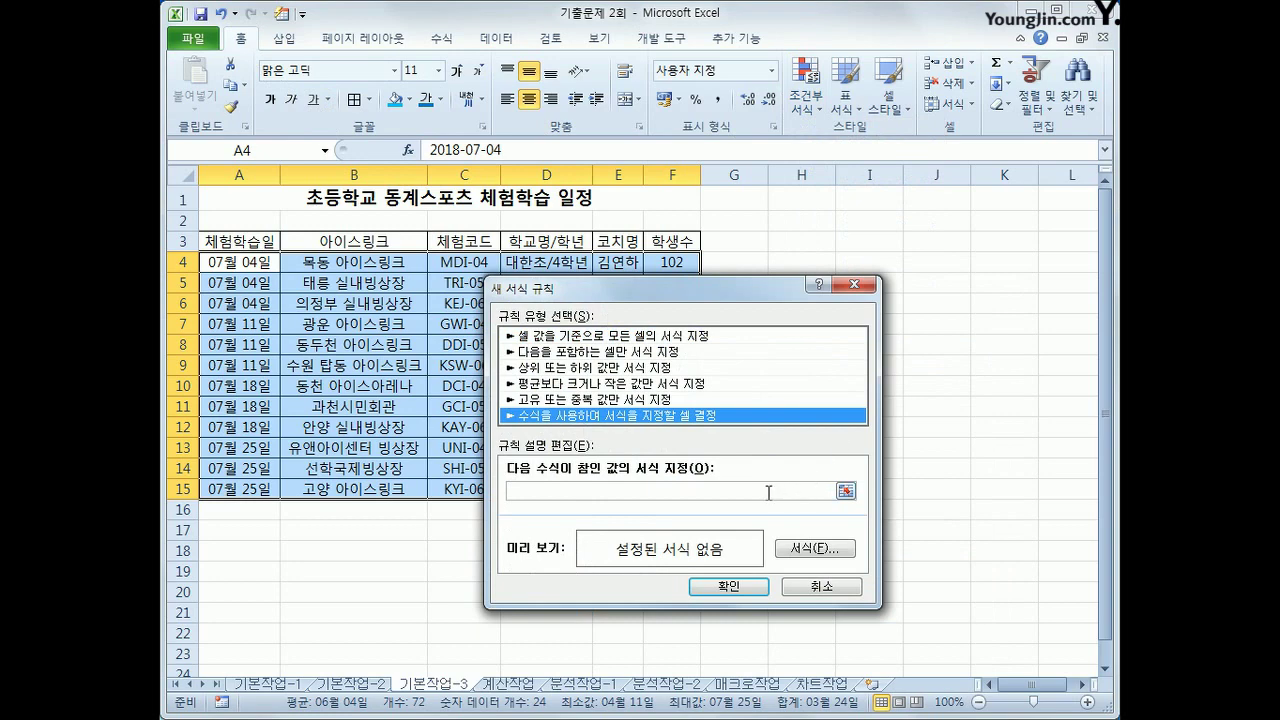
{"action": "left_click", "coordinate": [785, 491]}
{"action": "left_click_drag", "start_coordinate": [732, 290], "coordinate": [900, 202]}
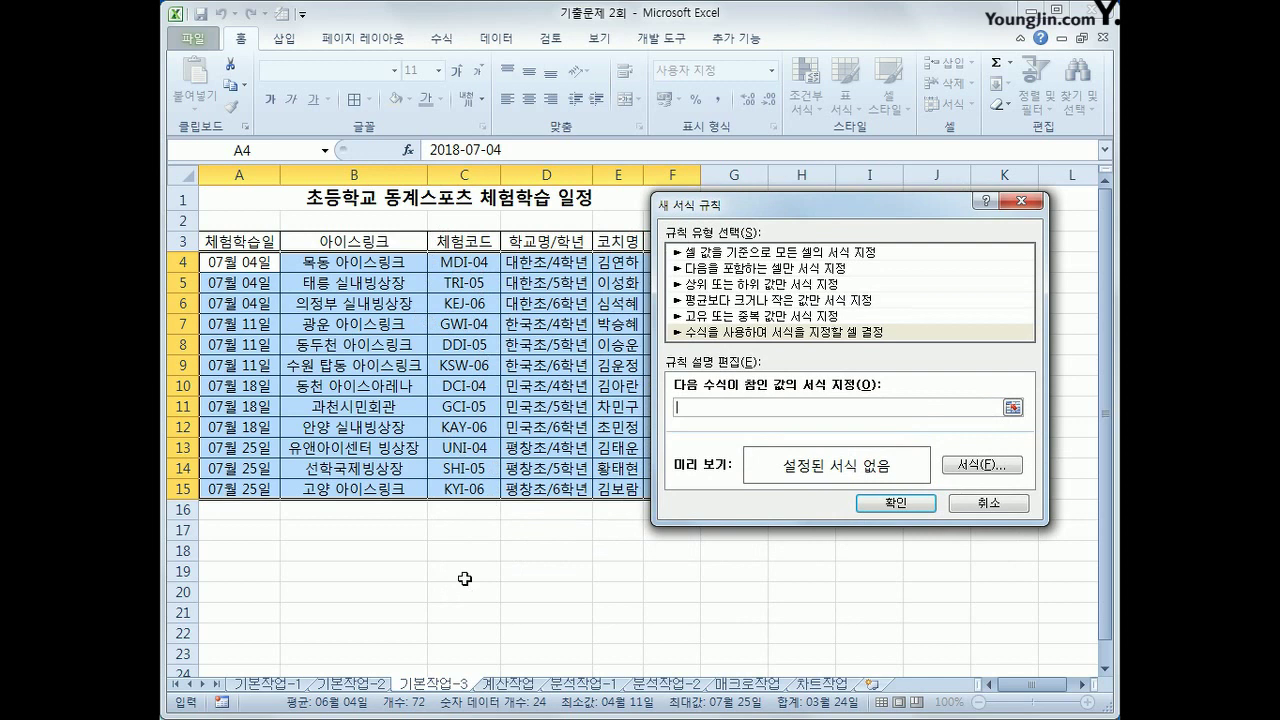
Step: Enter the rule formula =left($C4,1)="K" to match rows whose 체험코드 starts with K
{"action": "type", "text": "ㅋ"}
{"action": "key", "text": "BackSpace"}
{"action": "type", "text": "ㅋ"}
{"action": "type", "text": "left"}
{"action": "type", "text": "("}
{"action": "left_click", "coordinate": [490, 262]}
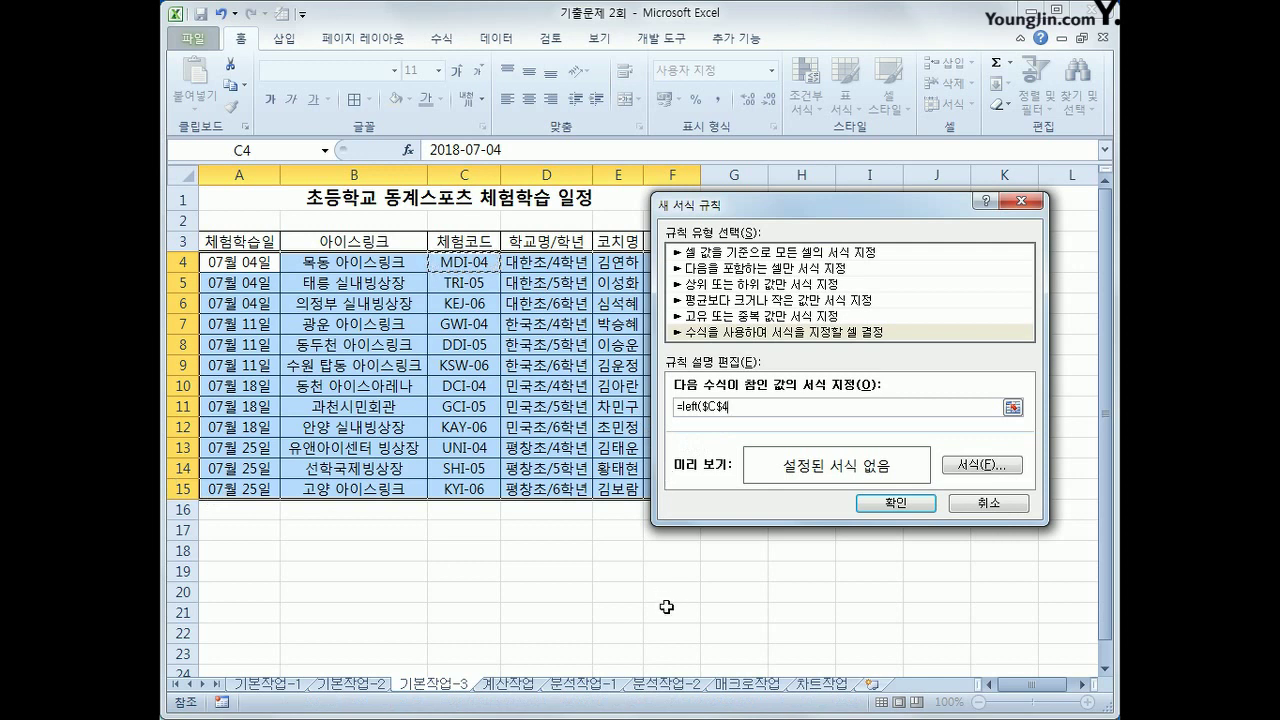
{"action": "key", "text": "F4"}
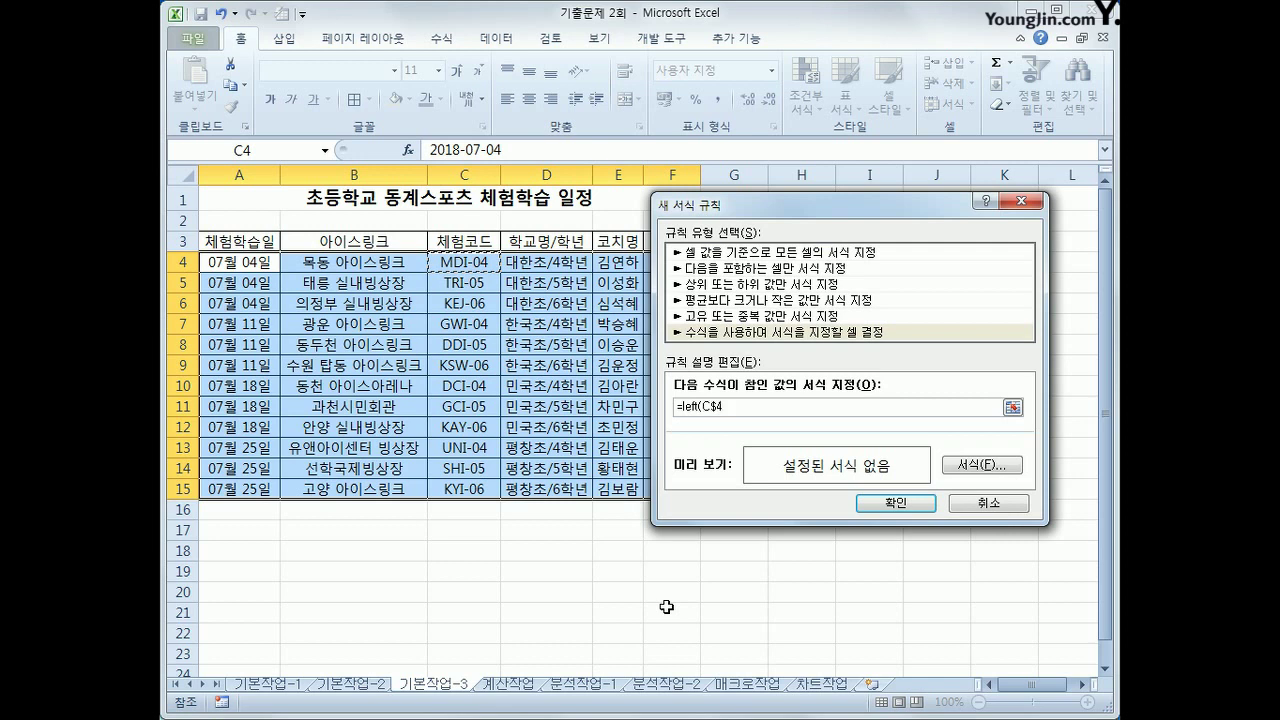
{"action": "key", "text": "F4"}
{"action": "type", "text": ",1)=\"K"}
Step: Give the rule a bold font style and standard yellow fill, and apply it to the schedule rows
{"action": "left_click", "coordinate": [997, 464]}
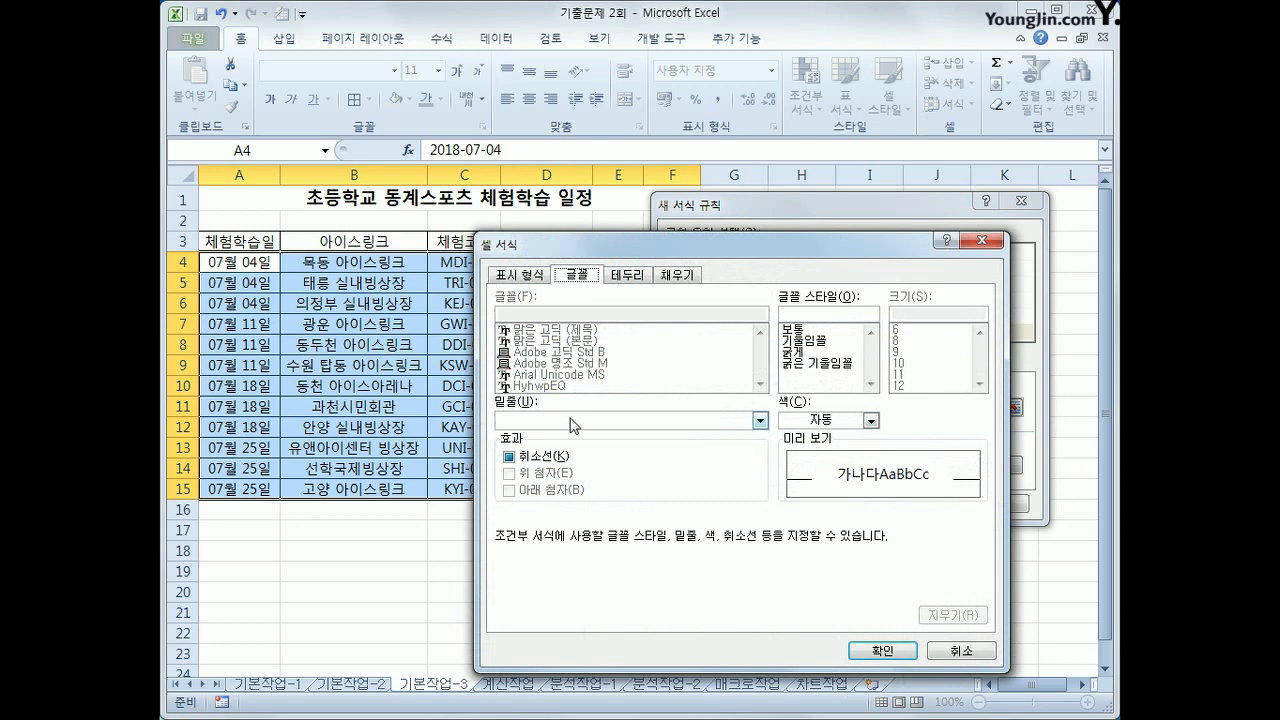
{"action": "left_click", "coordinate": [810, 346]}
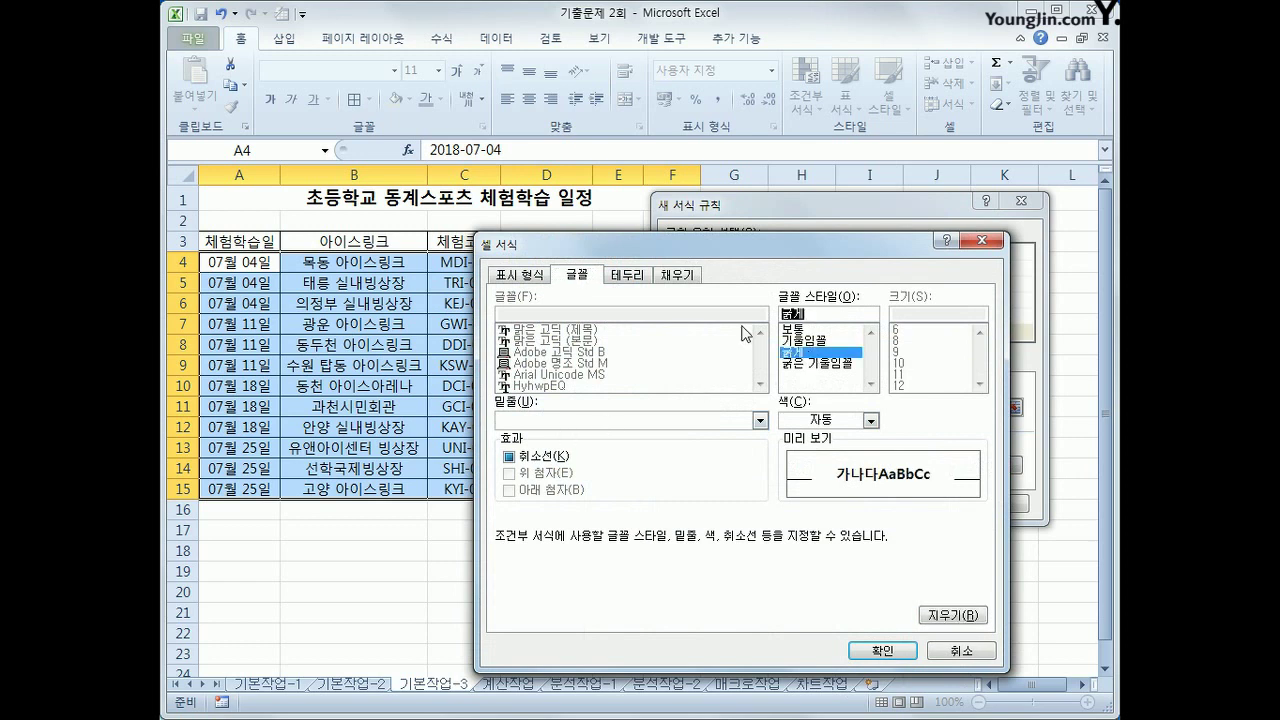
{"action": "left_click", "coordinate": [680, 274]}
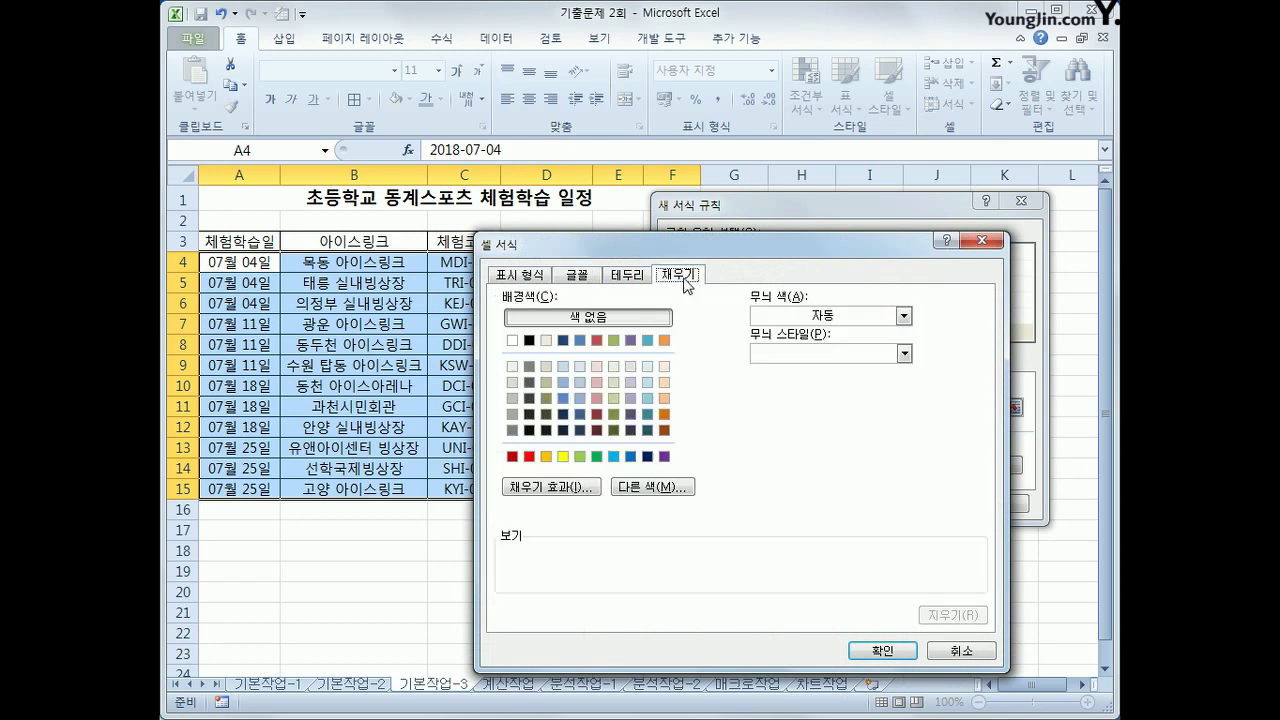
{"action": "left_click", "coordinate": [563, 456]}
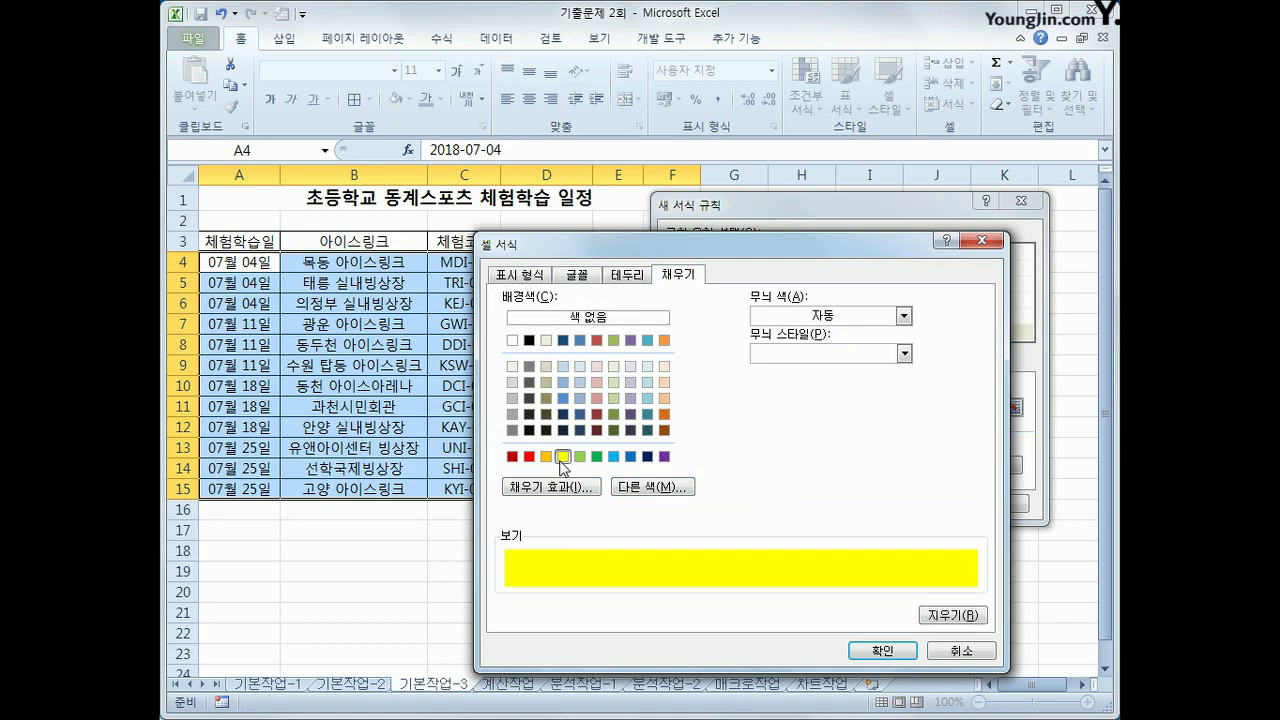
{"action": "left_click", "coordinate": [872, 652]}
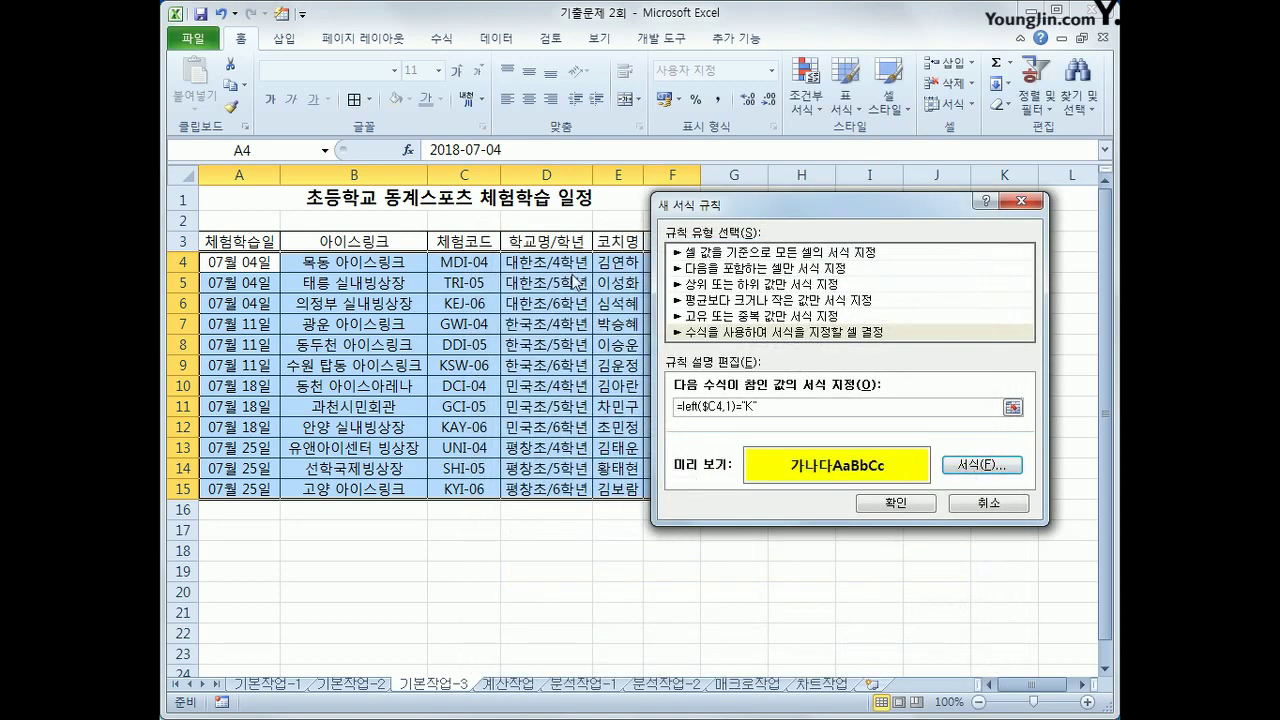
{"action": "left_click", "coordinate": [921, 505]}
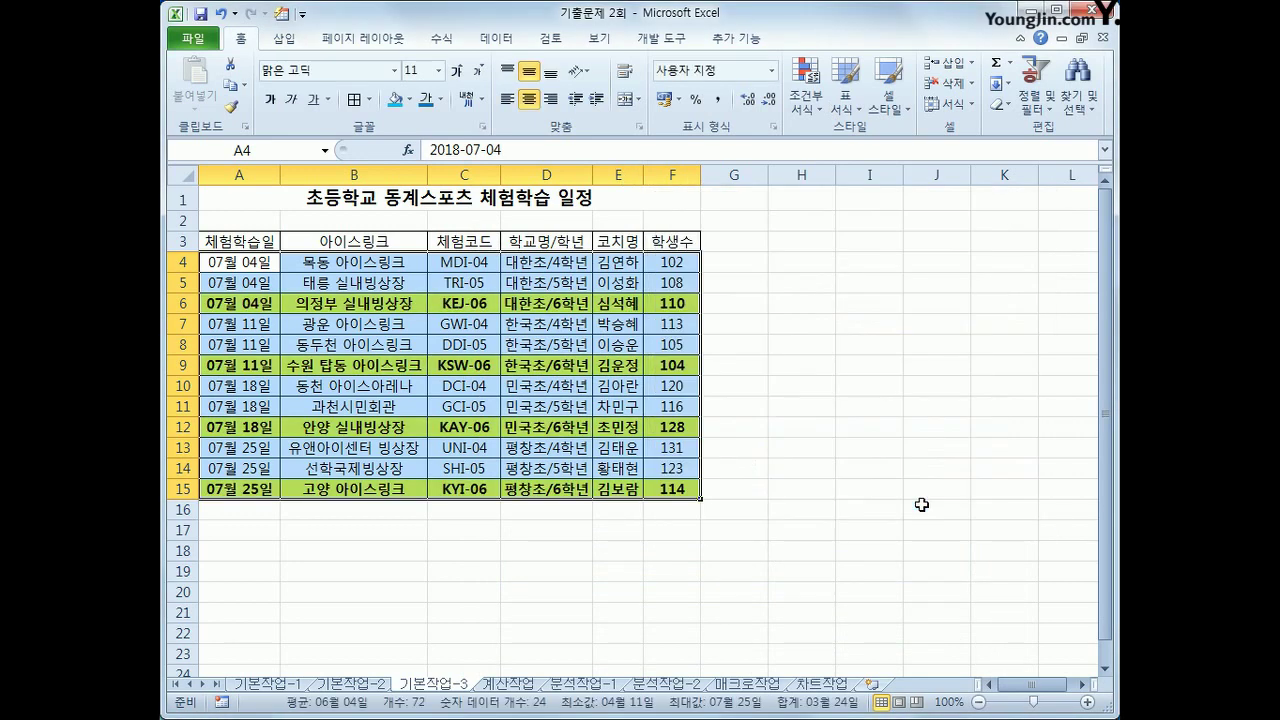
{"action": "left_click", "coordinate": [476, 304]}
{"action": "left_click", "coordinate": [456, 366]}
{"action": "left_click", "coordinate": [456, 426]}
{"action": "left_click", "coordinate": [450, 489]}
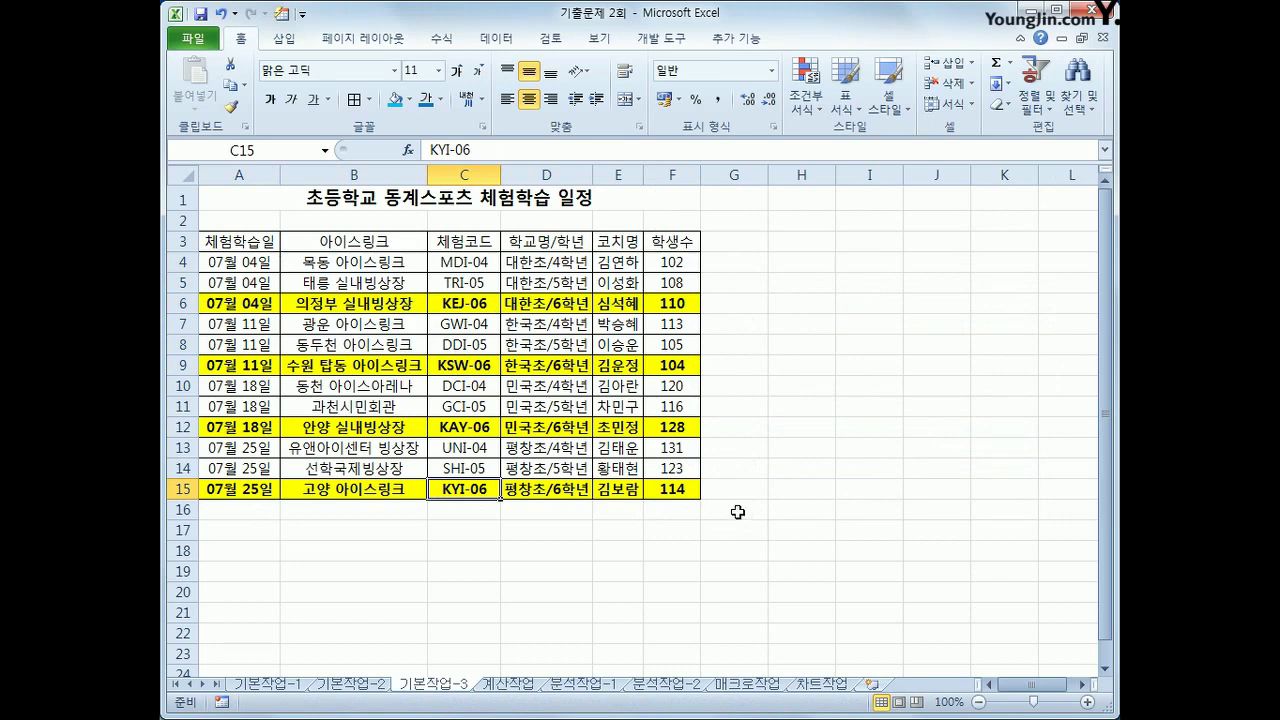
Step: On the 계산작업 sheet, enter =PROPER(C3) in cell E3 of the women's curling table
{"action": "left_click", "coordinate": [509, 686]}
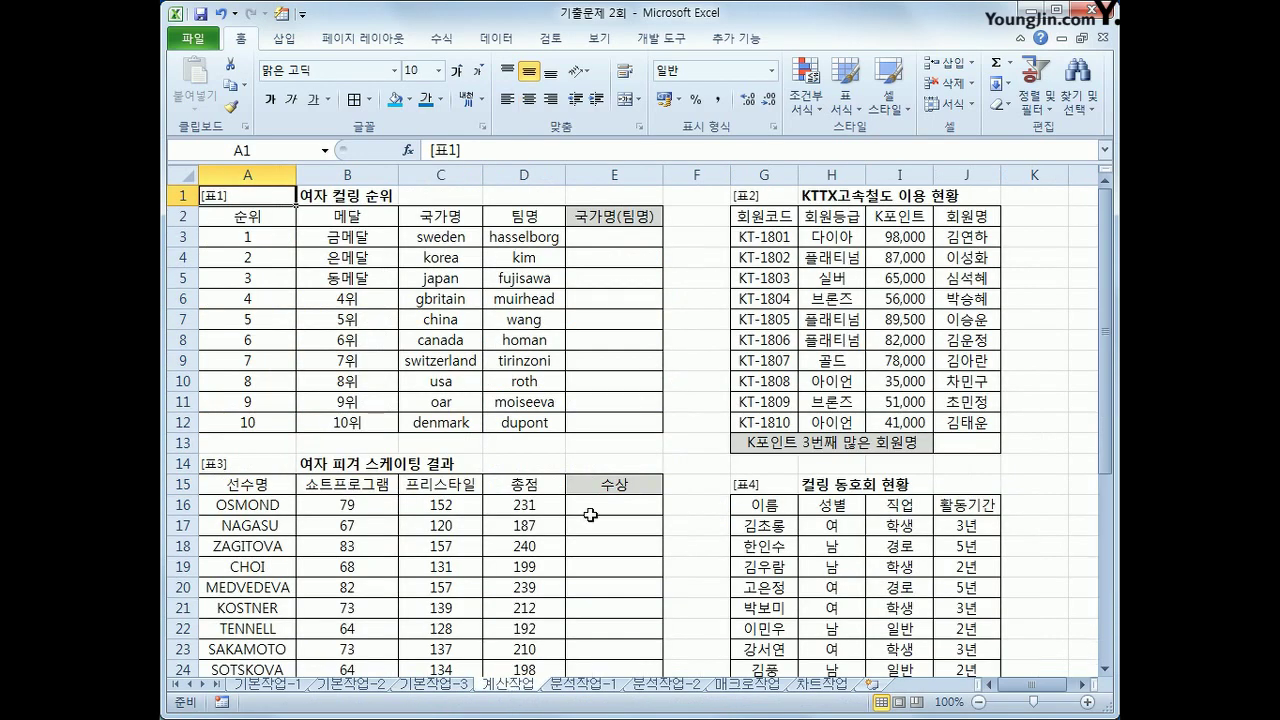
{"action": "left_click", "coordinate": [617, 240]}
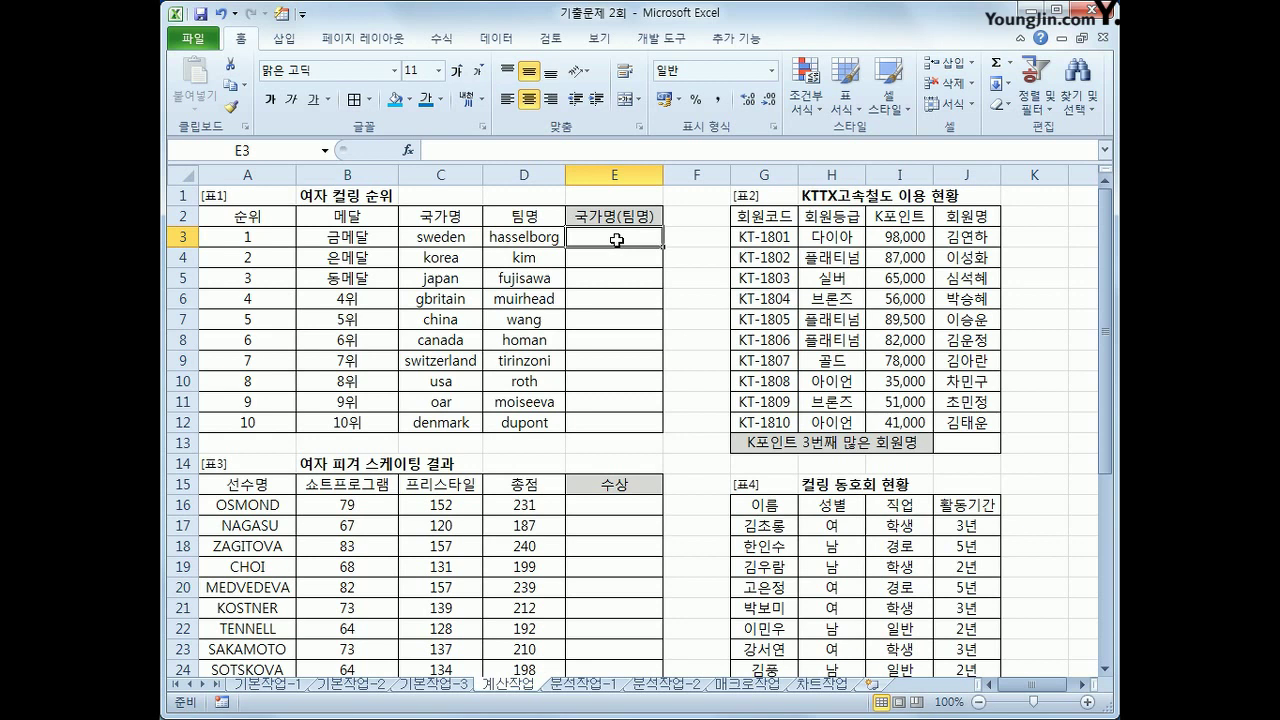
{"action": "left_click", "coordinate": [445, 40]}
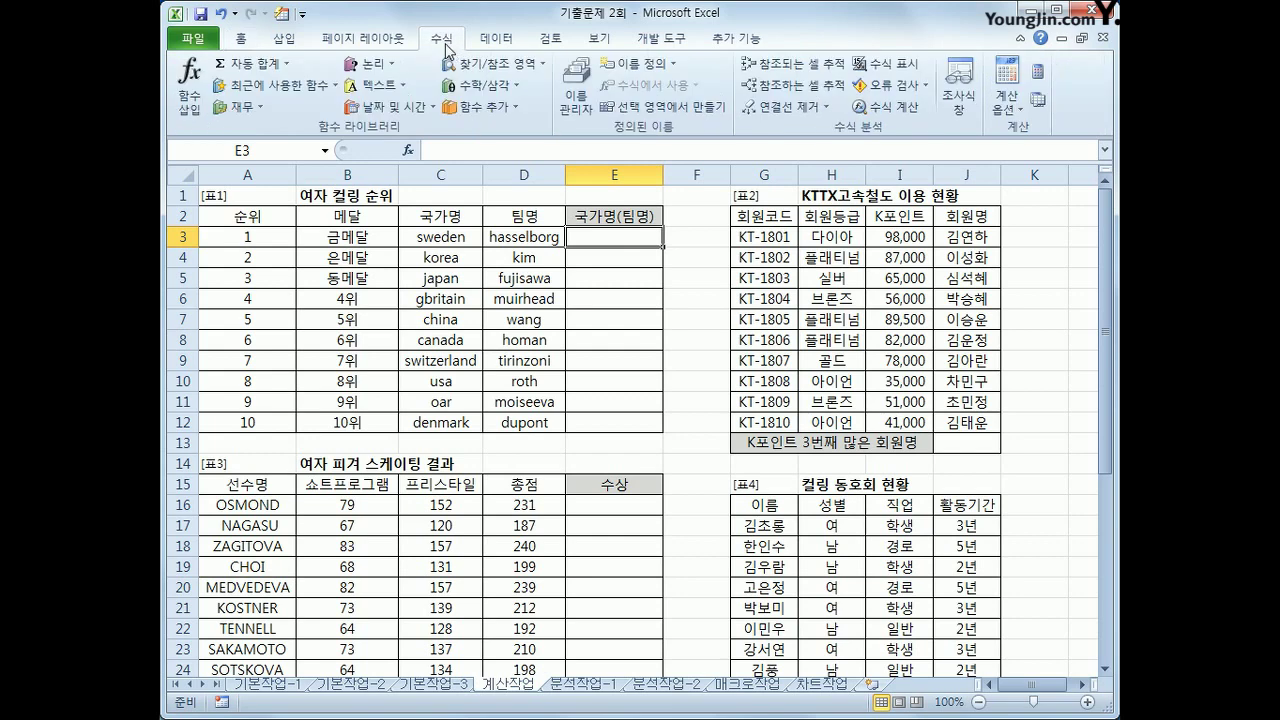
{"action": "left_click", "coordinate": [379, 90]}
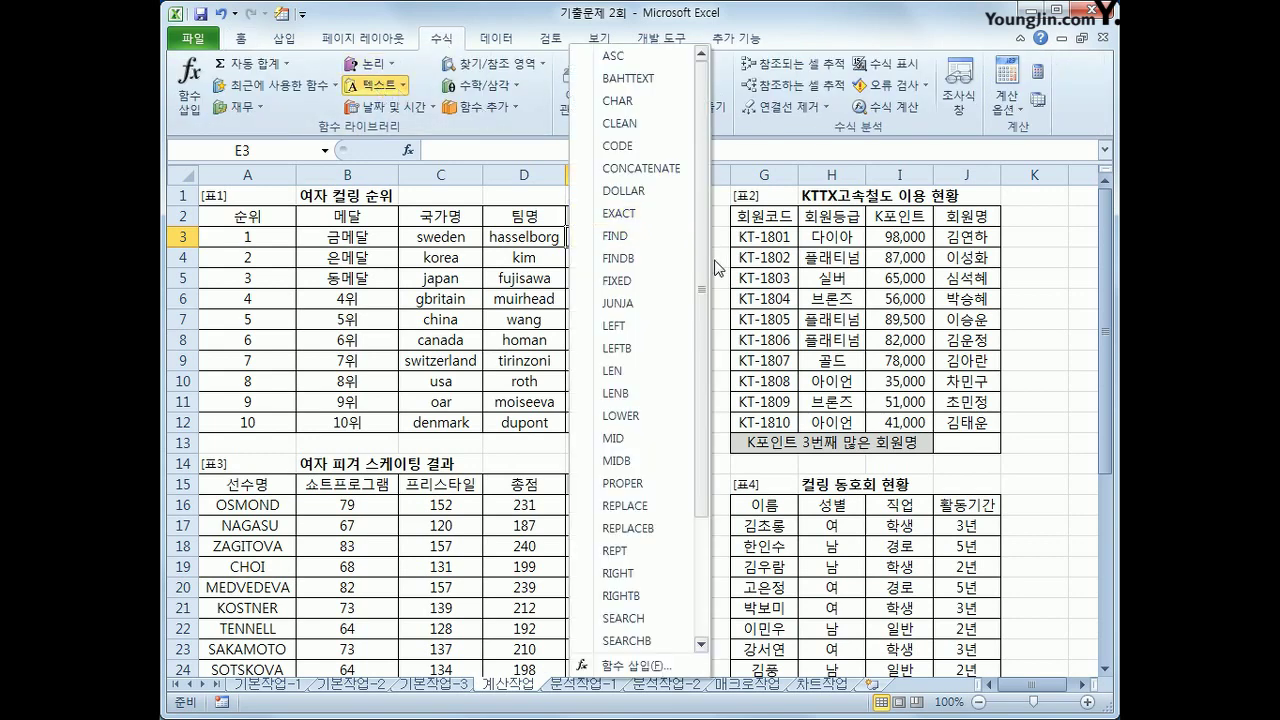
{"action": "left_click", "coordinate": [662, 494]}
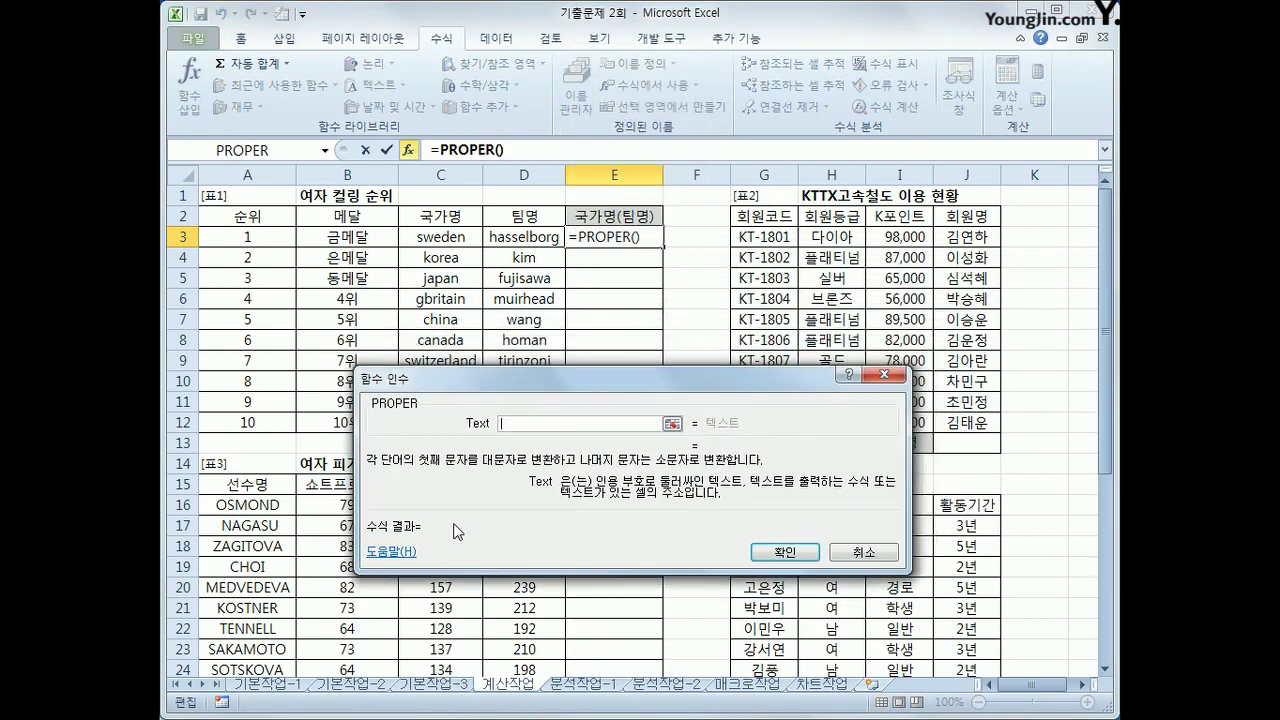
{"action": "left_click", "coordinate": [438, 238]}
{"action": "left_click", "coordinate": [810, 556]}
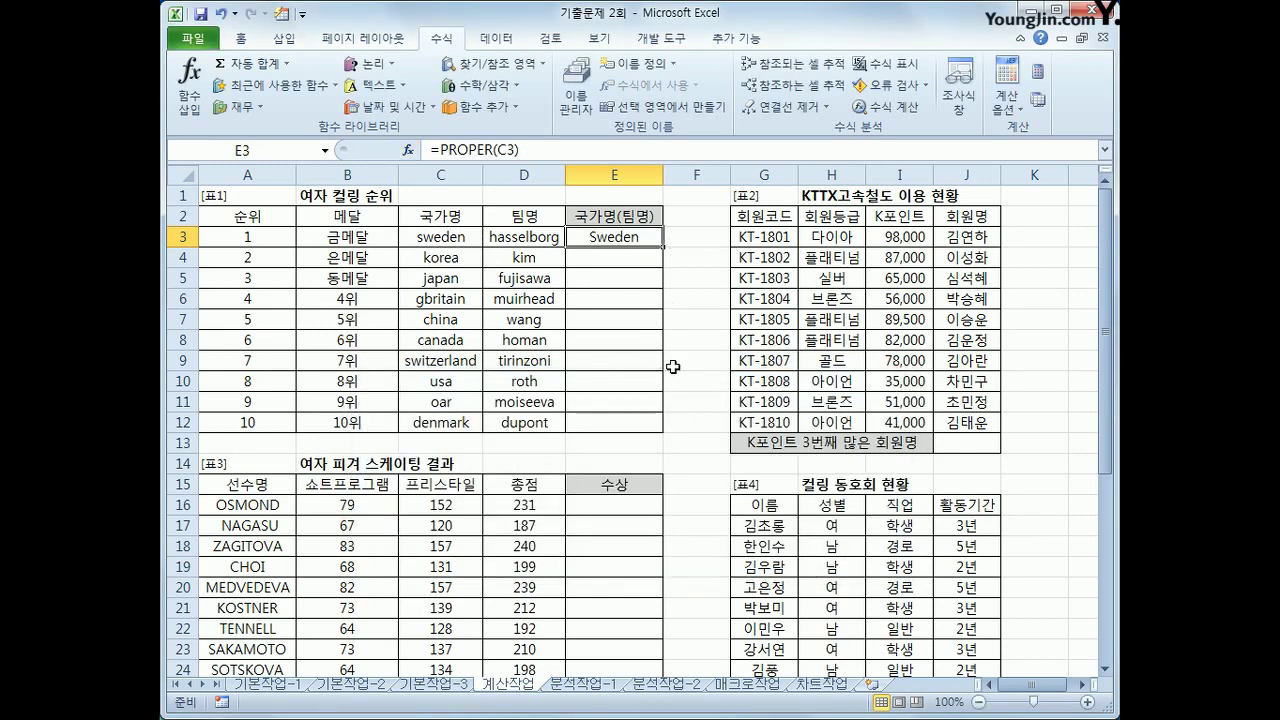
Step: Extend the formula in E3 with an opening parenthesis and the uppercase team name: &"("&UPPER(D3)
{"action": "left_click", "coordinate": [546, 148]}
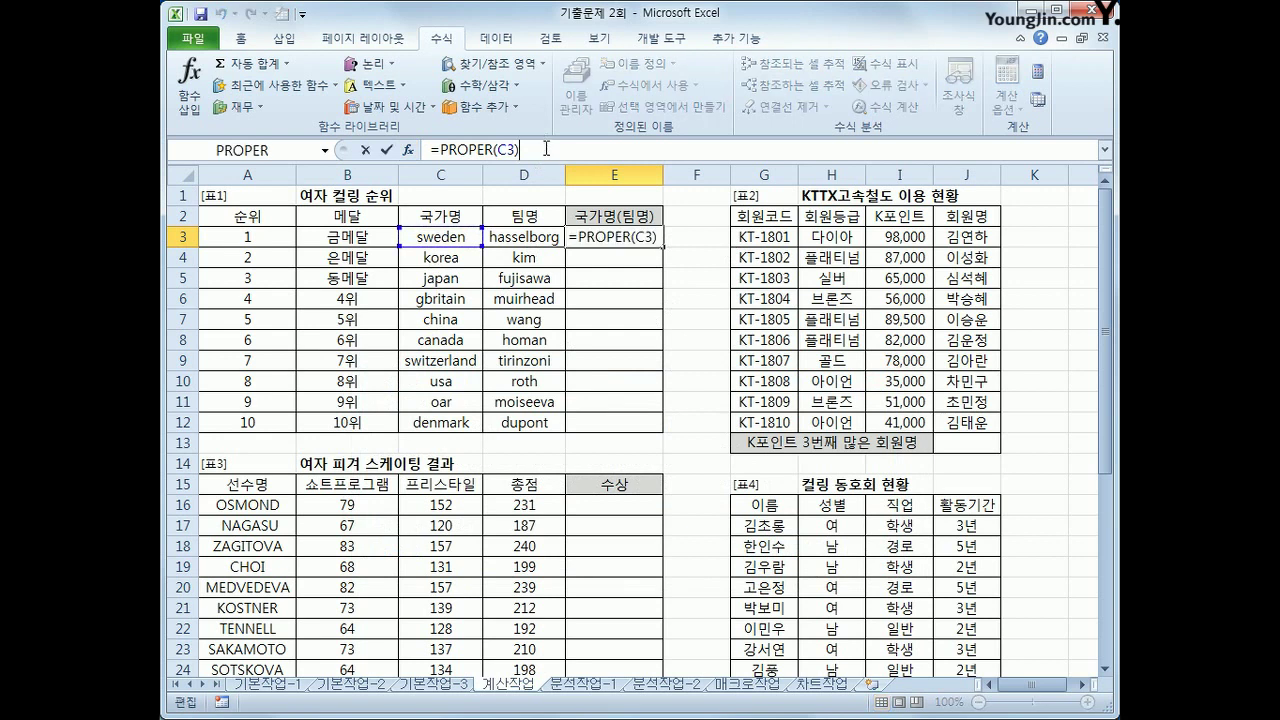
{"action": "type", "text": "&"}
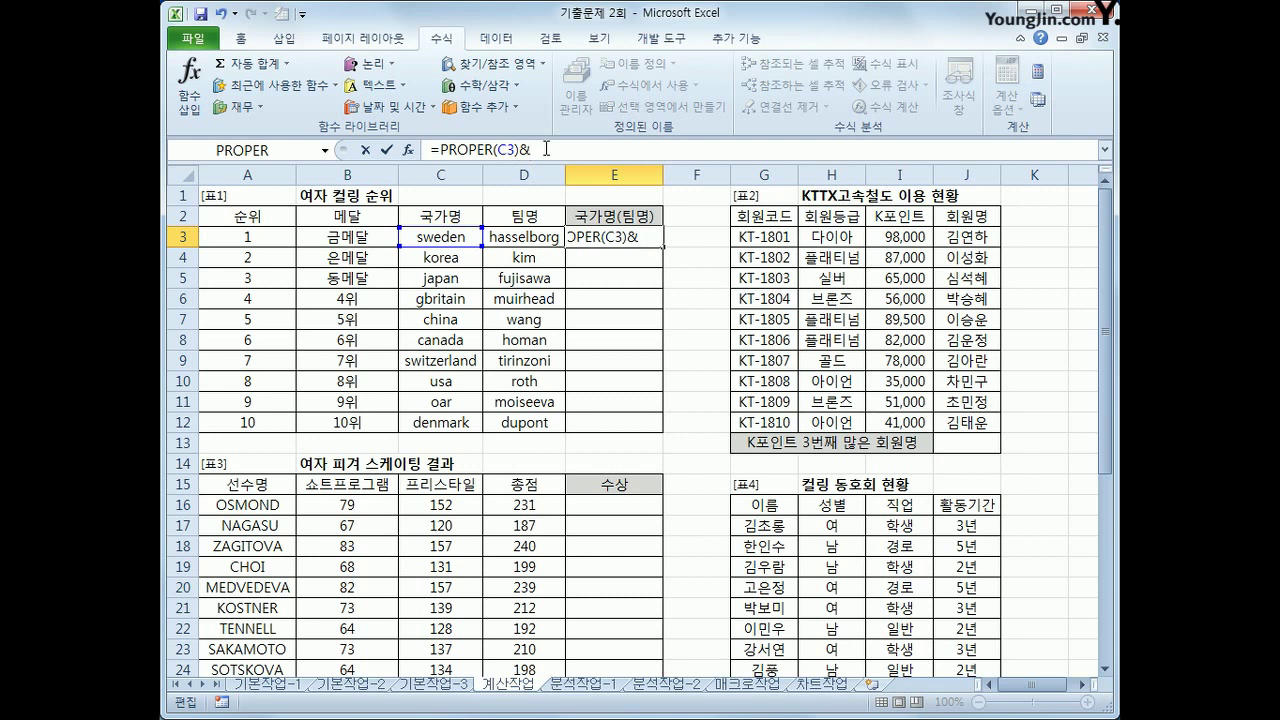
{"action": "type", "text": "\"(\"&"}
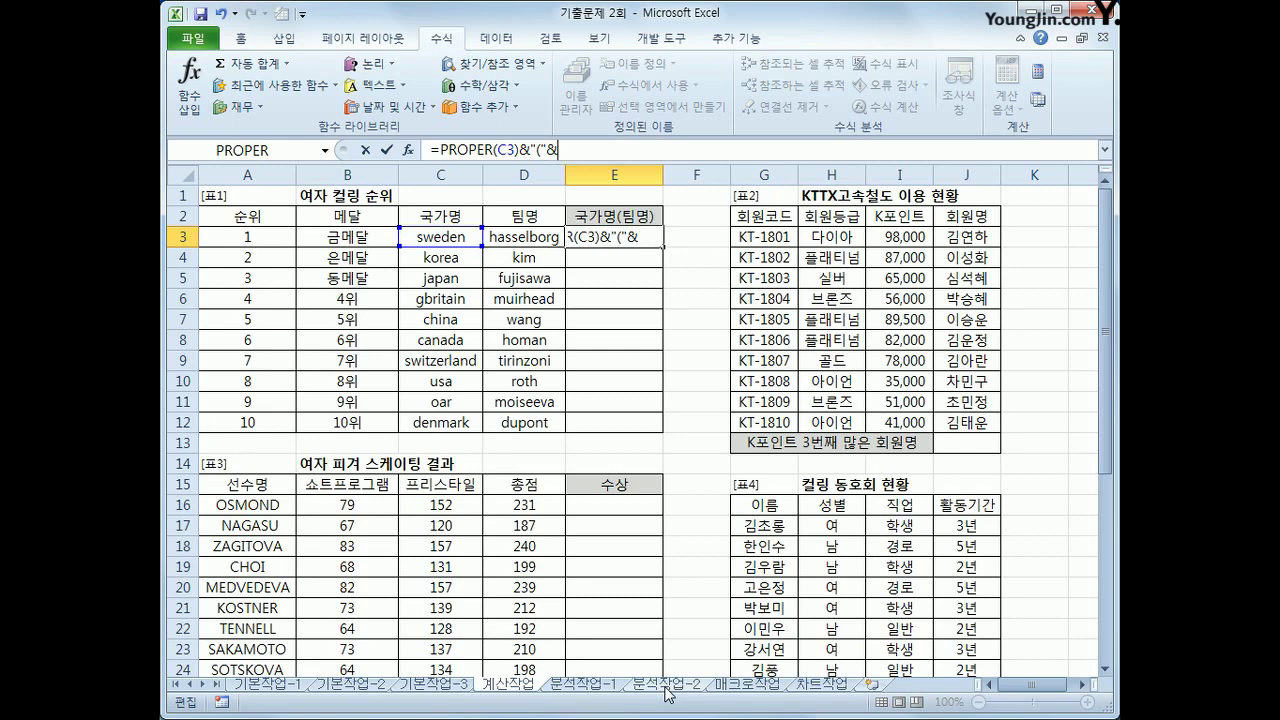
{"action": "left_click", "coordinate": [373, 85]}
{"action": "scroll", "coordinate": [700, 211], "scroll_direction": "down", "scroll_amount": 1}
{"action": "scroll", "coordinate": [700, 211], "scroll_direction": "down", "scroll_amount": 1}
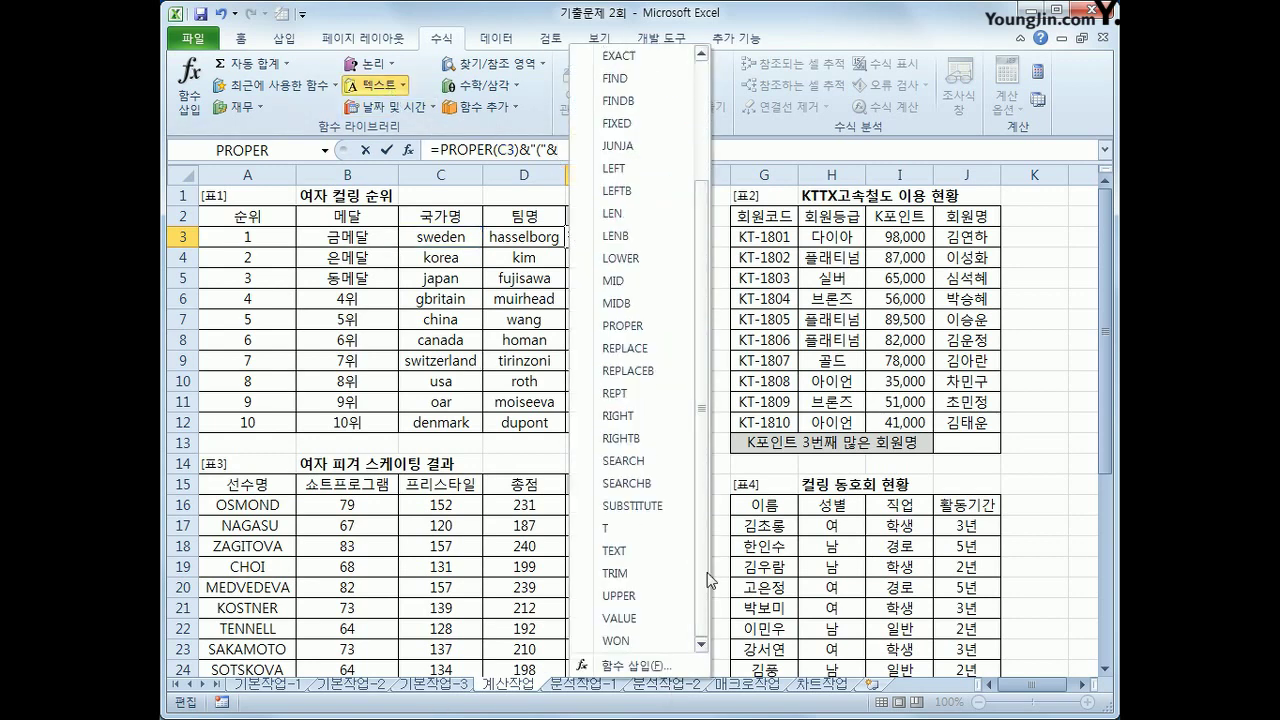
{"action": "left_click", "coordinate": [637, 602]}
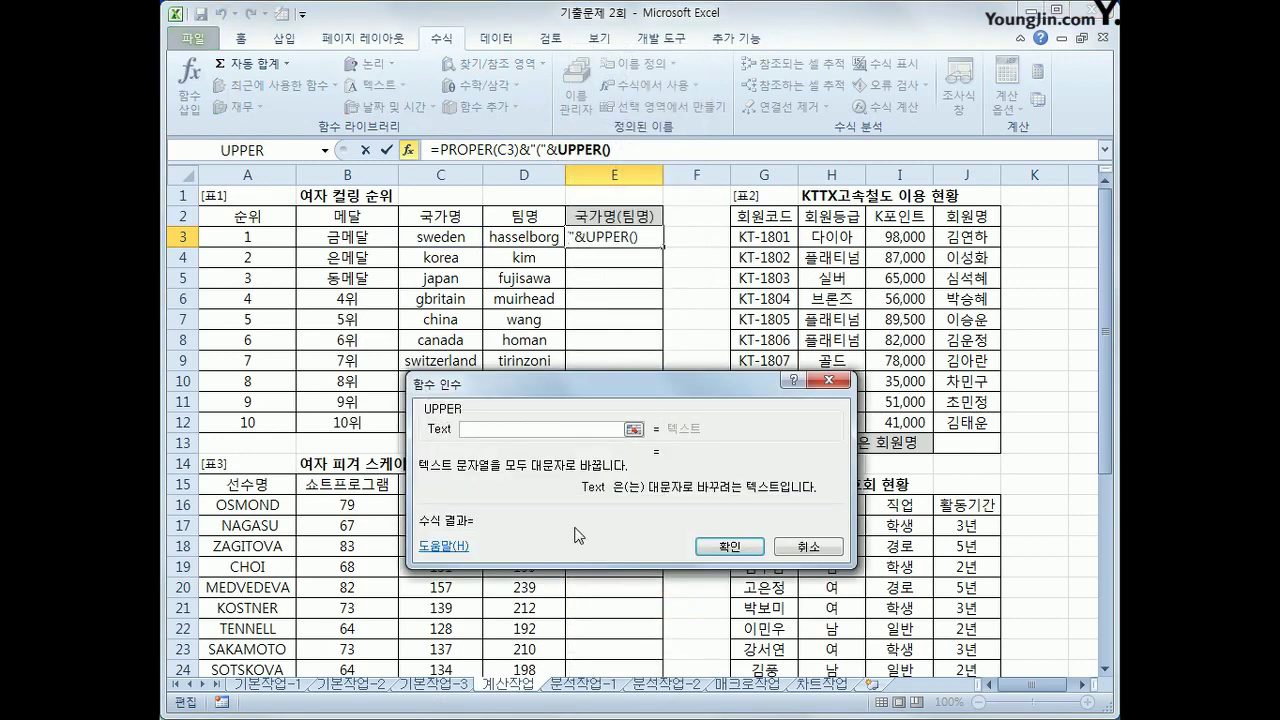
{"action": "left_click", "coordinate": [533, 240]}
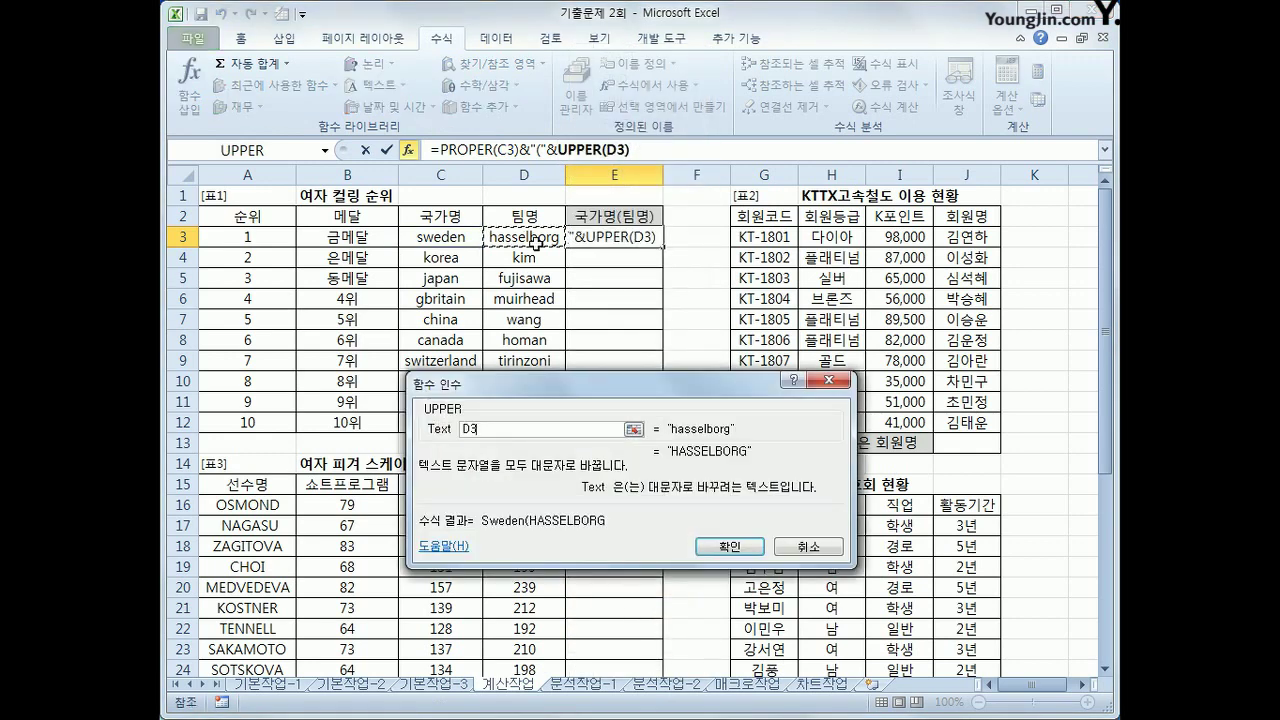
{"action": "key", "text": "Return"}
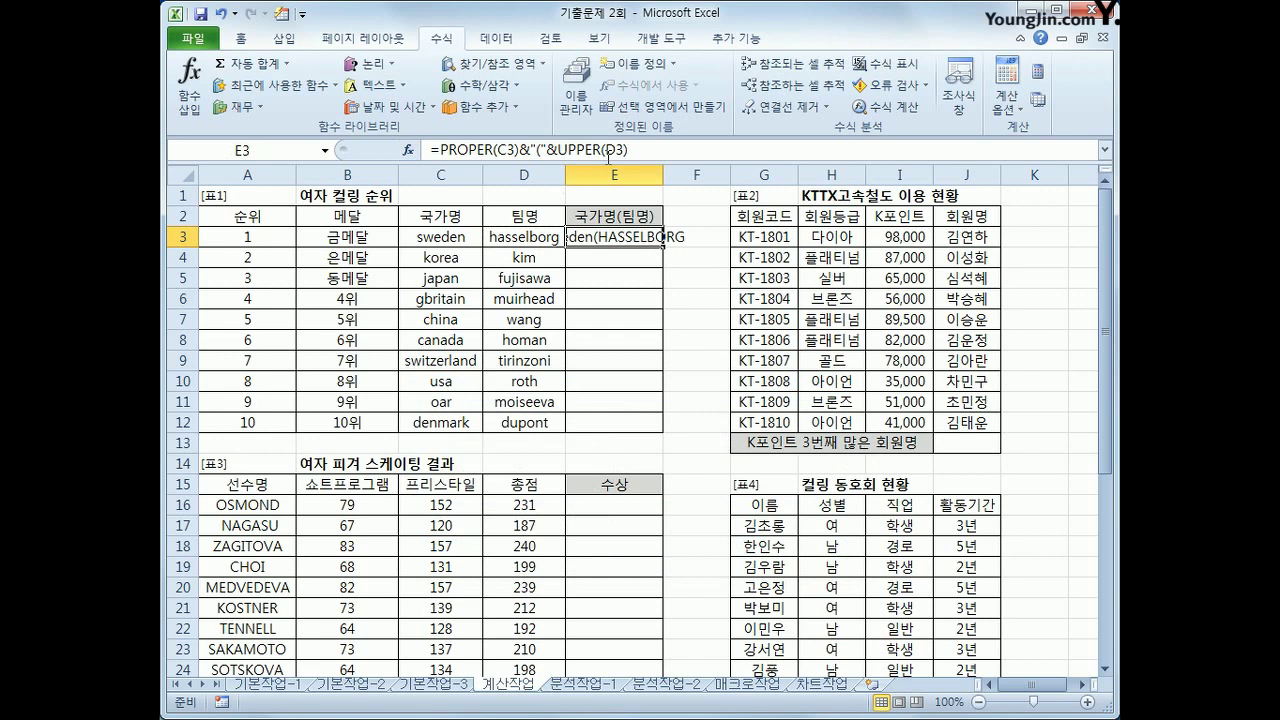
Step: Complete the country and team name formula in E3 with a closing parenthesis by appending &")"
{"action": "left_click", "coordinate": [626, 150]}
{"action": "type", "text": "&"}
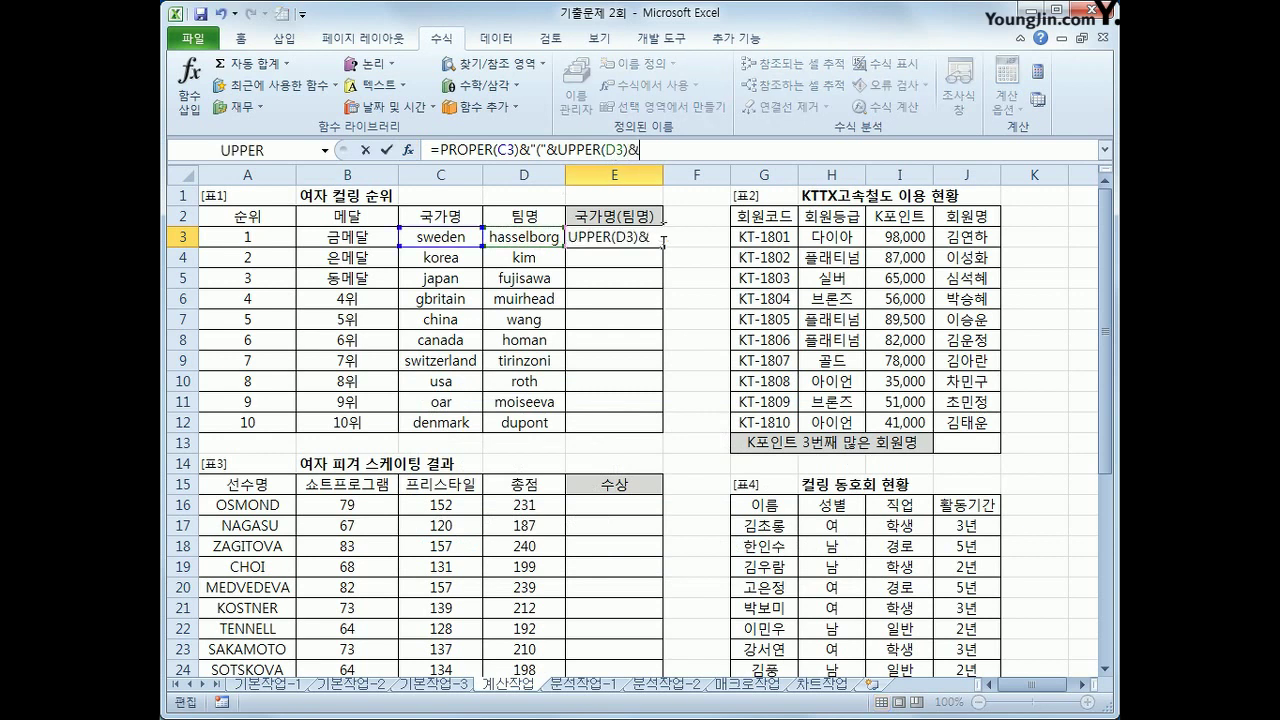
{"action": "type", "text": "\")\""}
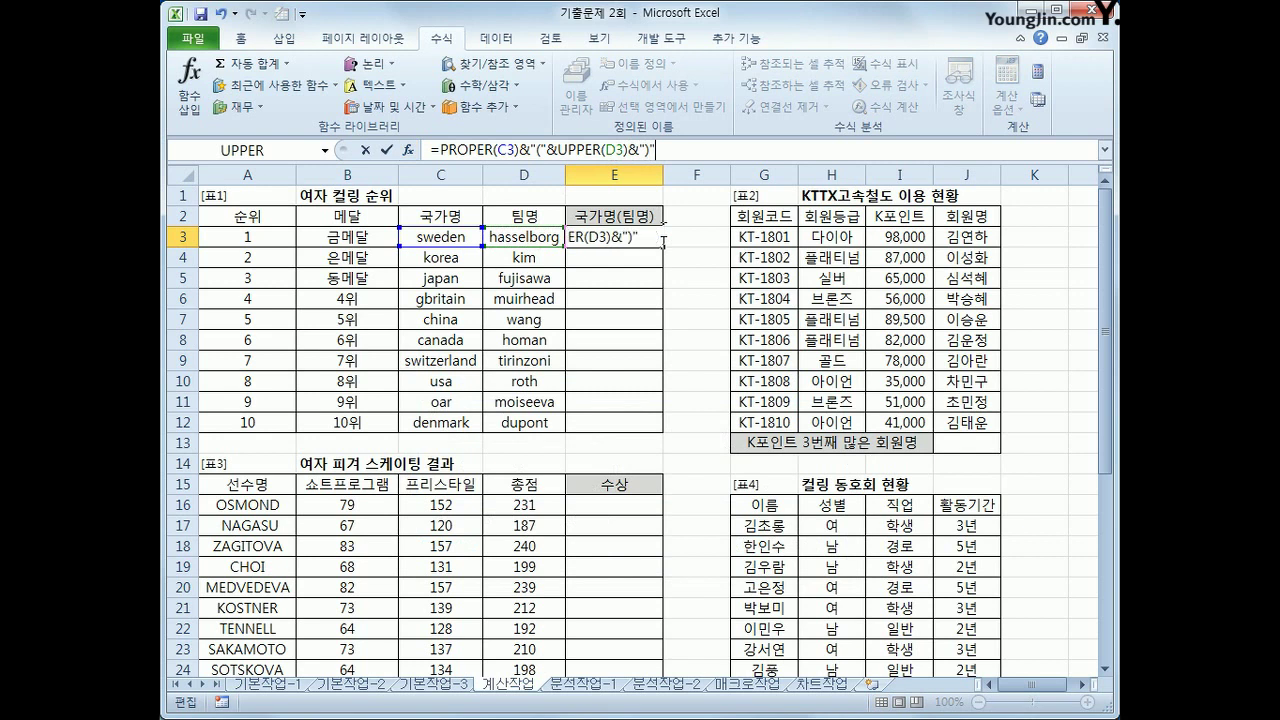
{"action": "key", "text": "Return"}
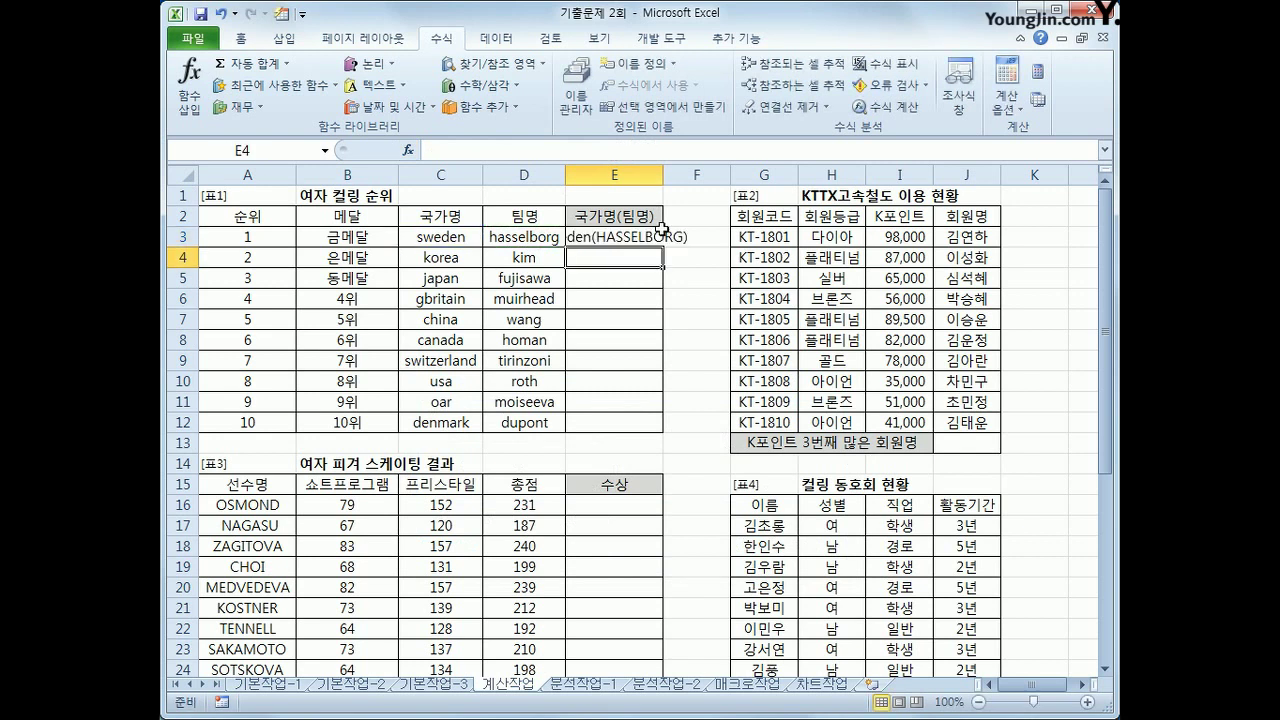
Step: Fit column E to its contents and fill the E3 formula down to E12
{"action": "left_click", "coordinate": [661, 229]}
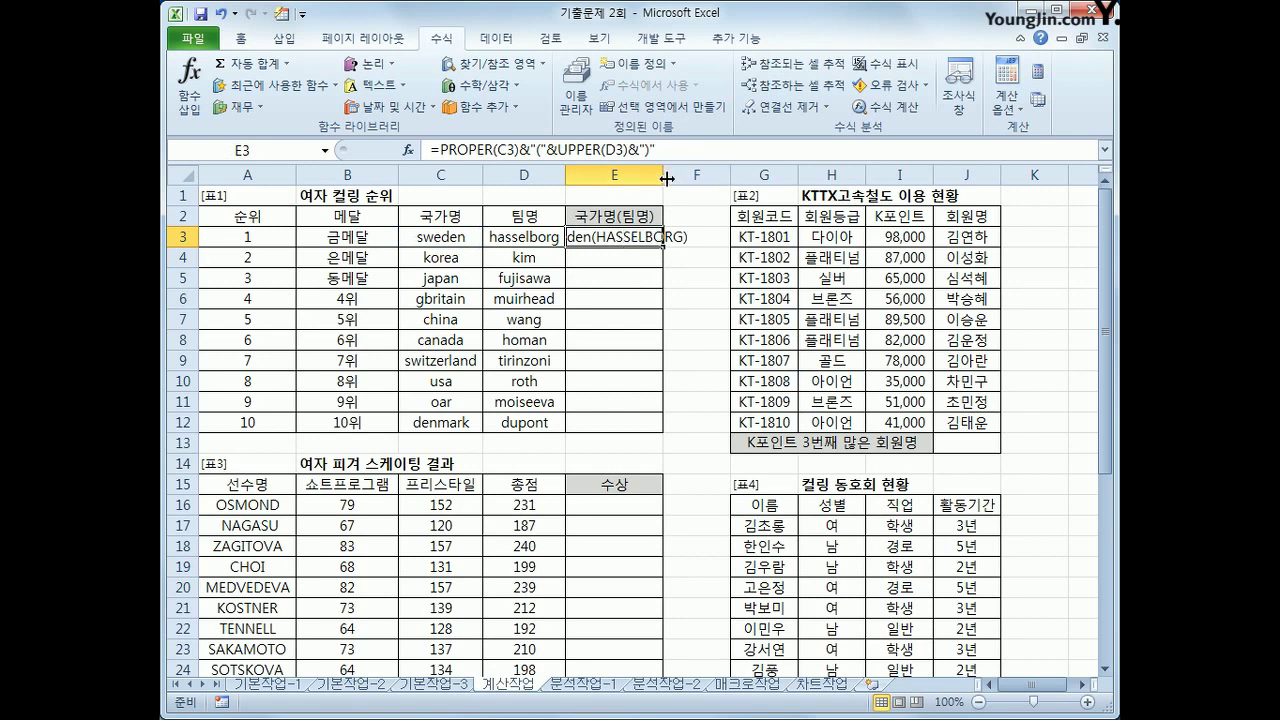
{"action": "left_click", "coordinate": [662, 176]}
{"action": "double_click", "coordinate": [662, 176]}
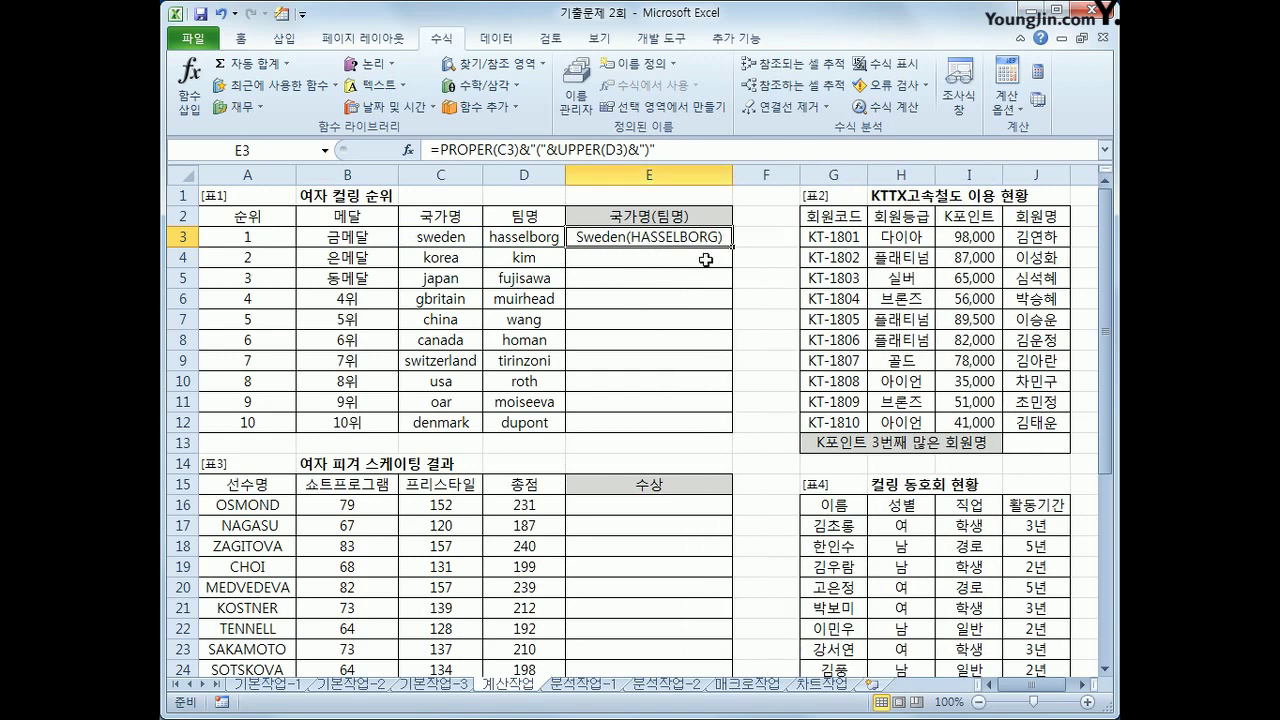
{"action": "left_click_drag", "start_coordinate": [733, 246], "coordinate": [720, 431]}
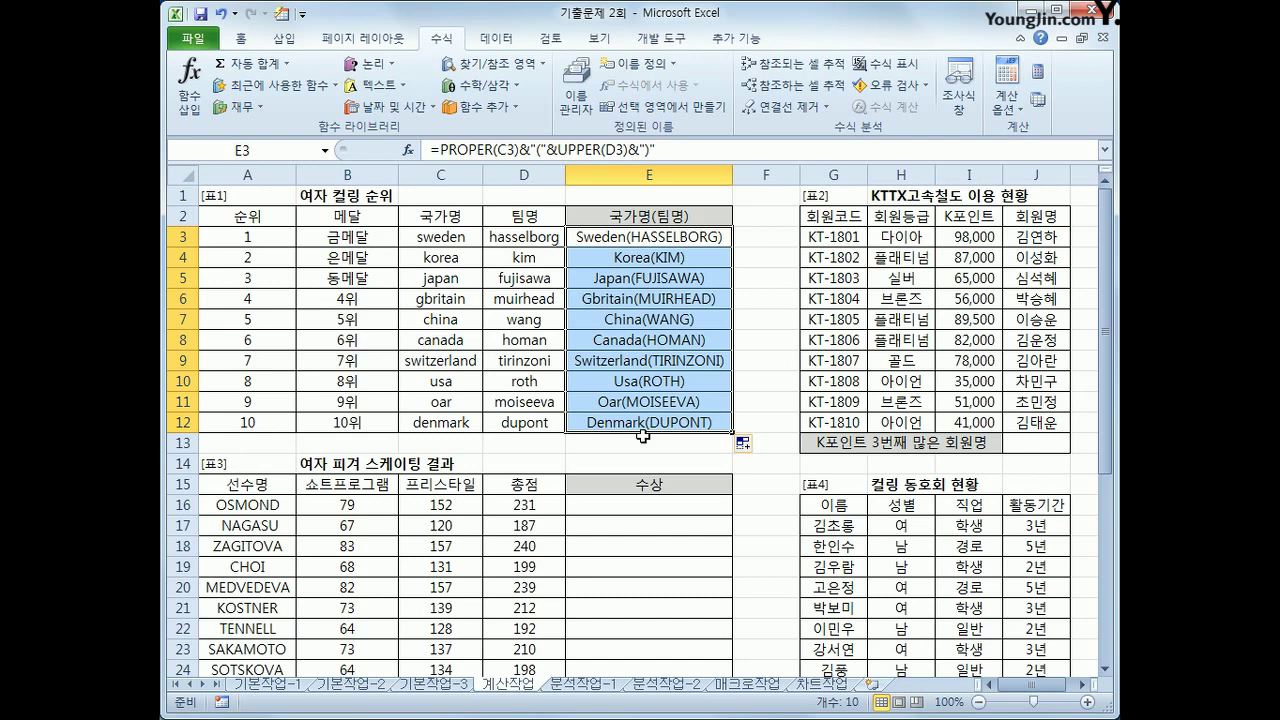
Step: Enter =LARGE(I3:I12,3) in J13 to get the third-highest K포인트 value
{"action": "left_click", "coordinate": [1027, 447]}
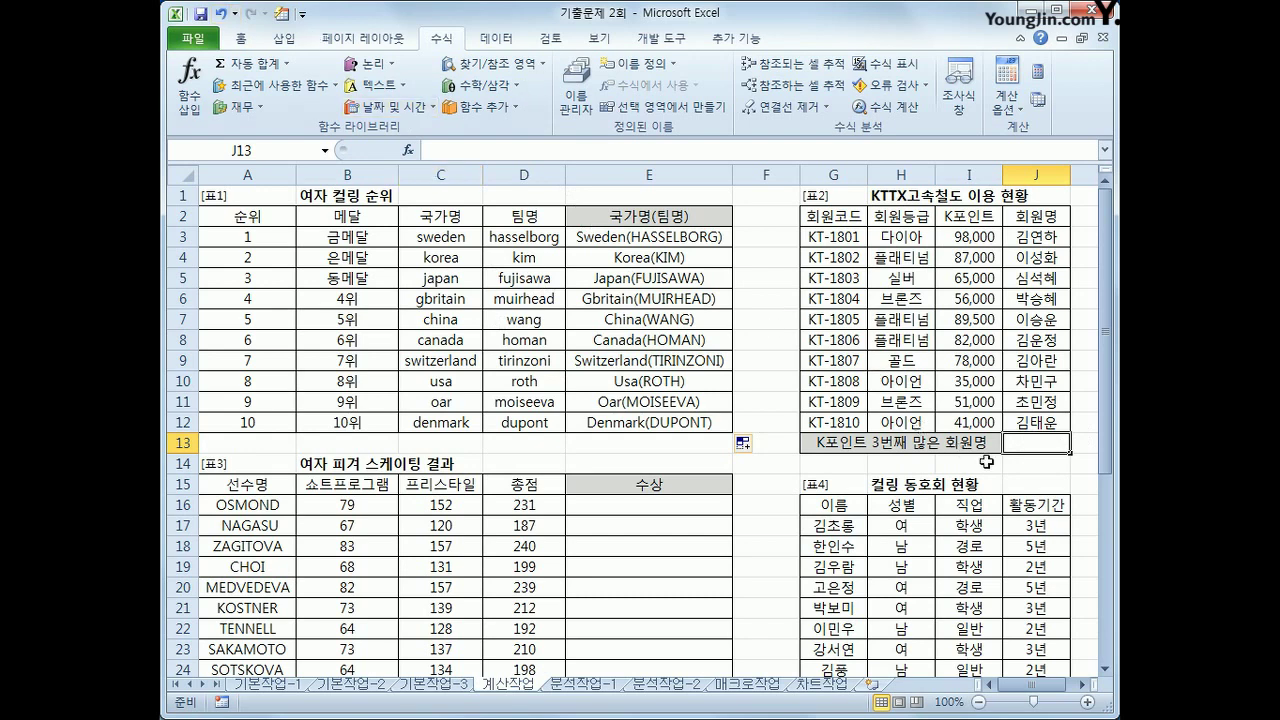
{"action": "type", "text": "=l"}
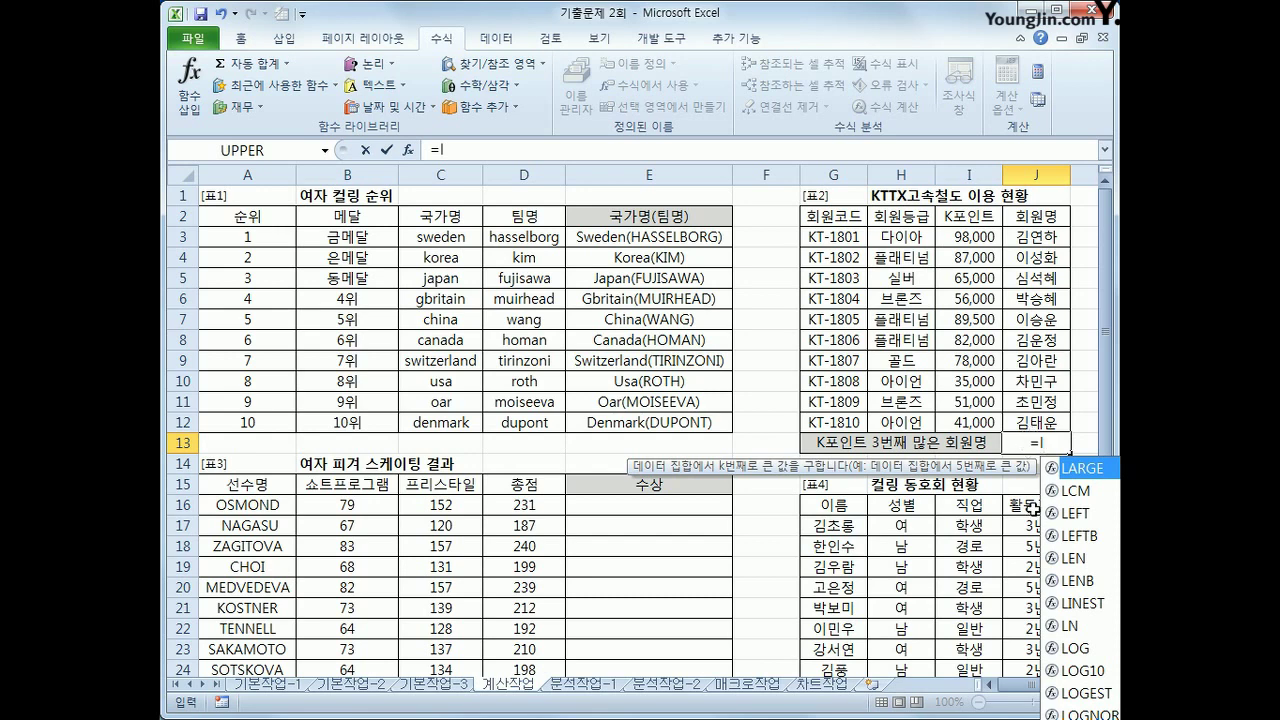
{"action": "key", "text": "Tab"}
{"action": "left_click_drag", "start_coordinate": [958, 234], "coordinate": [969, 420]}
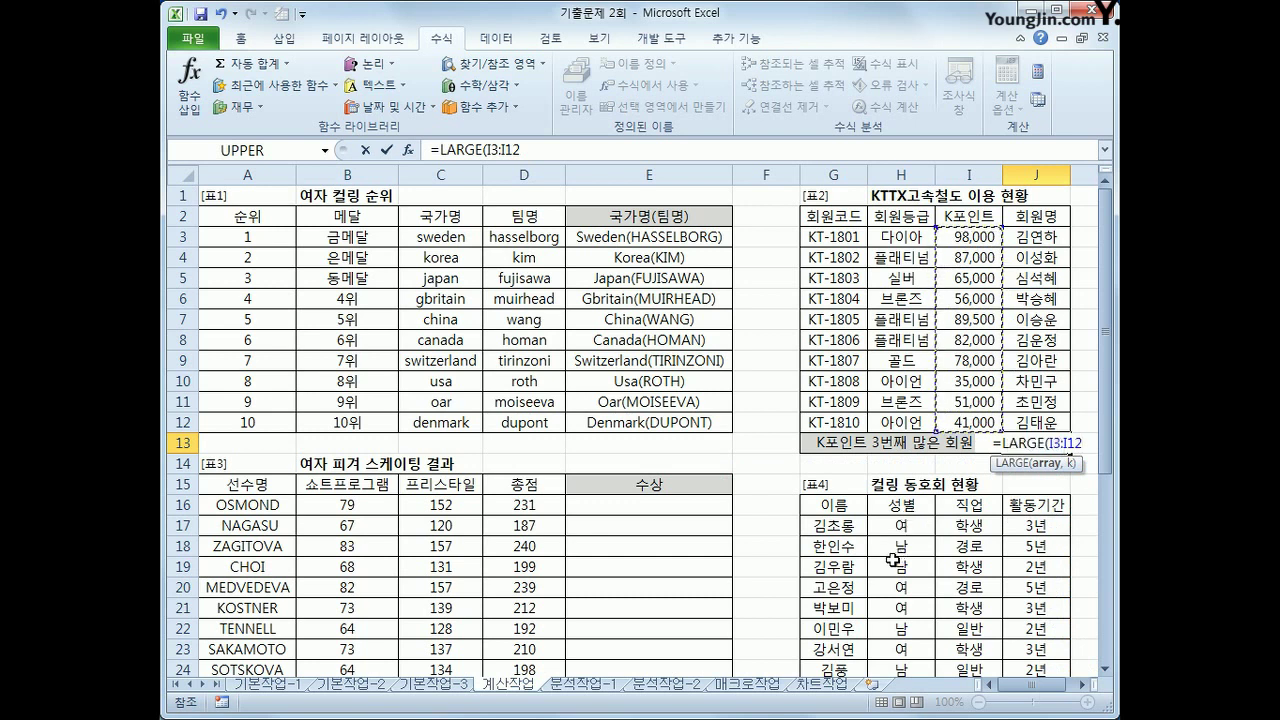
{"action": "type", "text": ",3"}
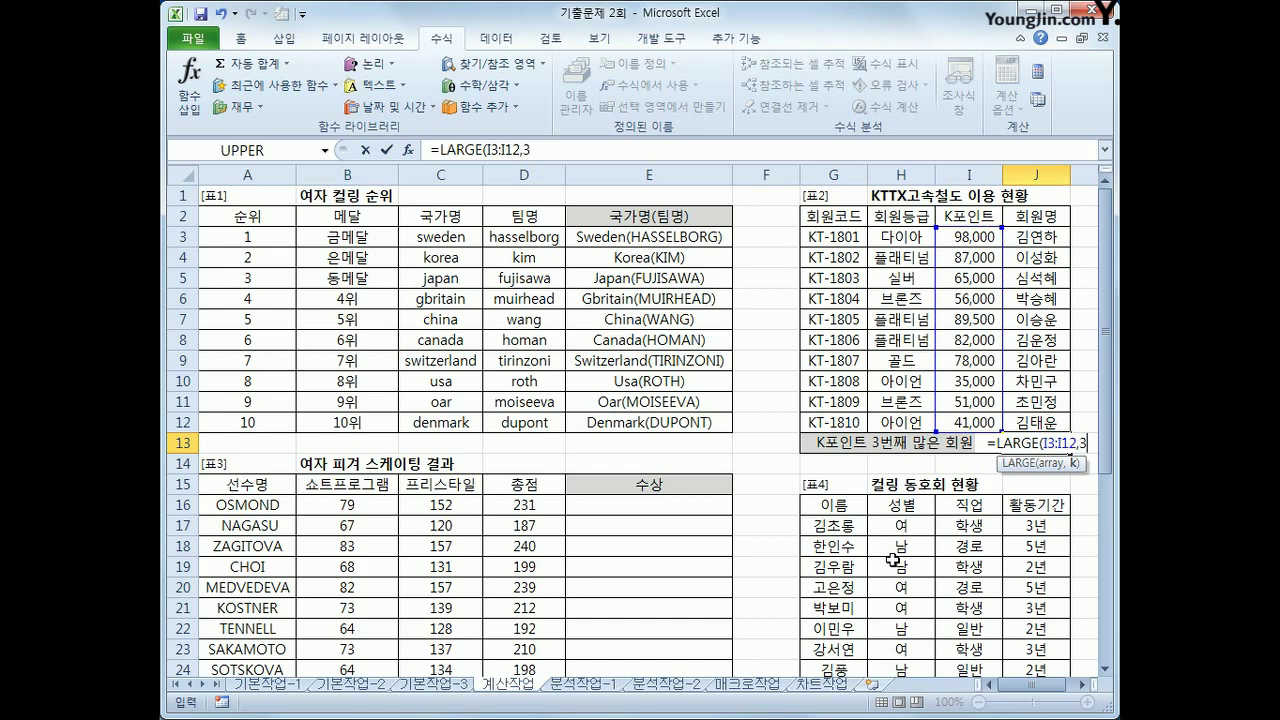
{"action": "type", "text": ")"}
{"action": "key", "text": "Return"}
{"action": "key", "text": "Up"}
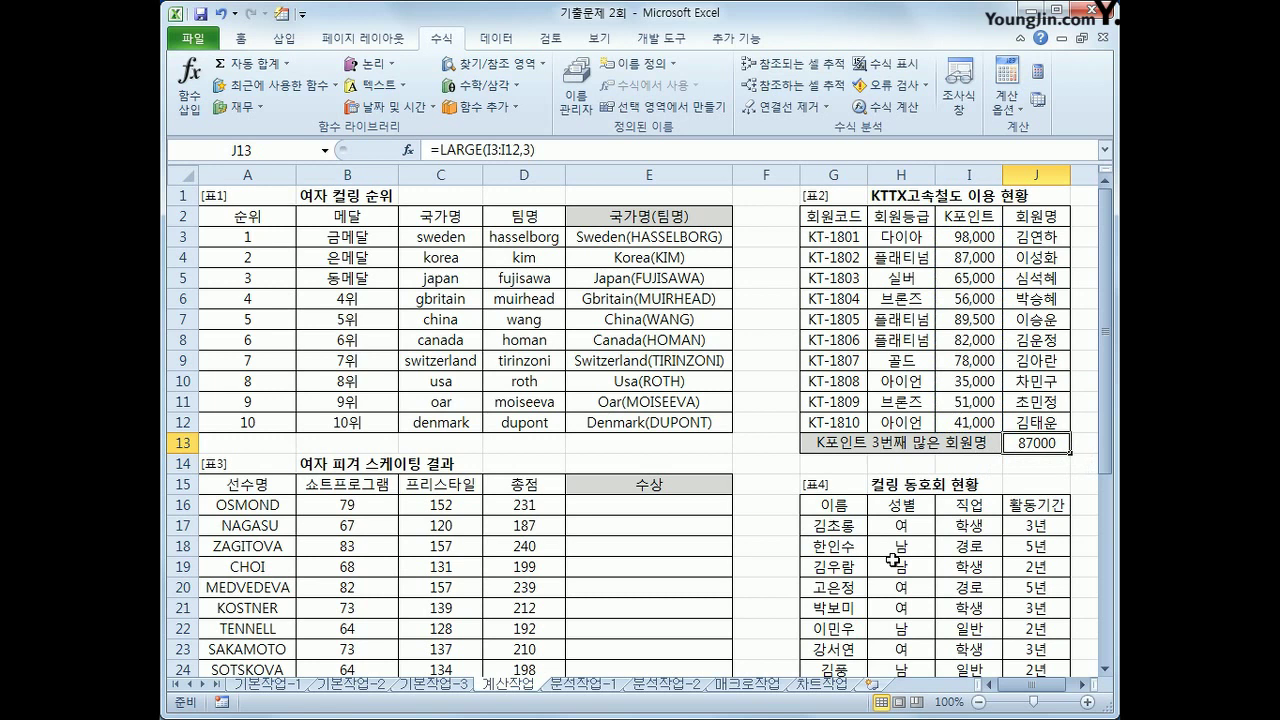
Step: Cut LARGE(I3:I12,3) out of the J13 formula and use it as the Lookup_value of a new VLOOKUP there
{"action": "left_click_drag", "start_coordinate": [975, 244], "coordinate": [1037, 423]}
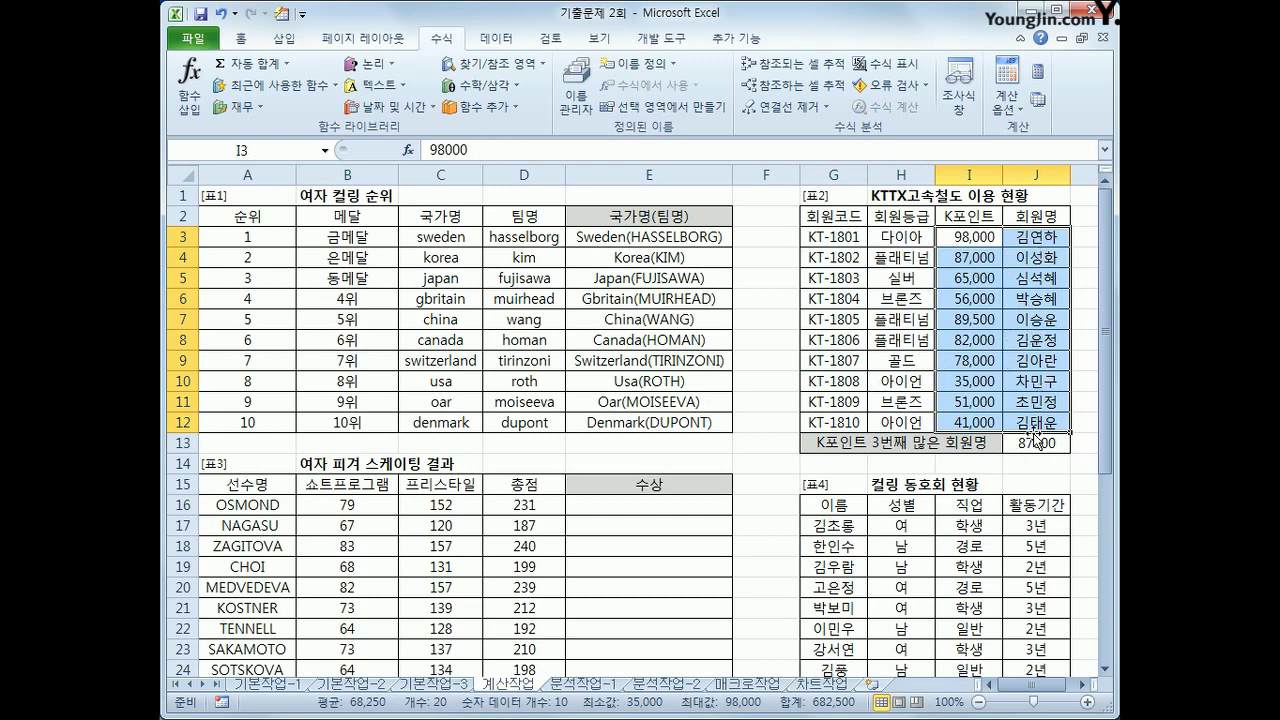
{"action": "left_click", "coordinate": [1035, 442]}
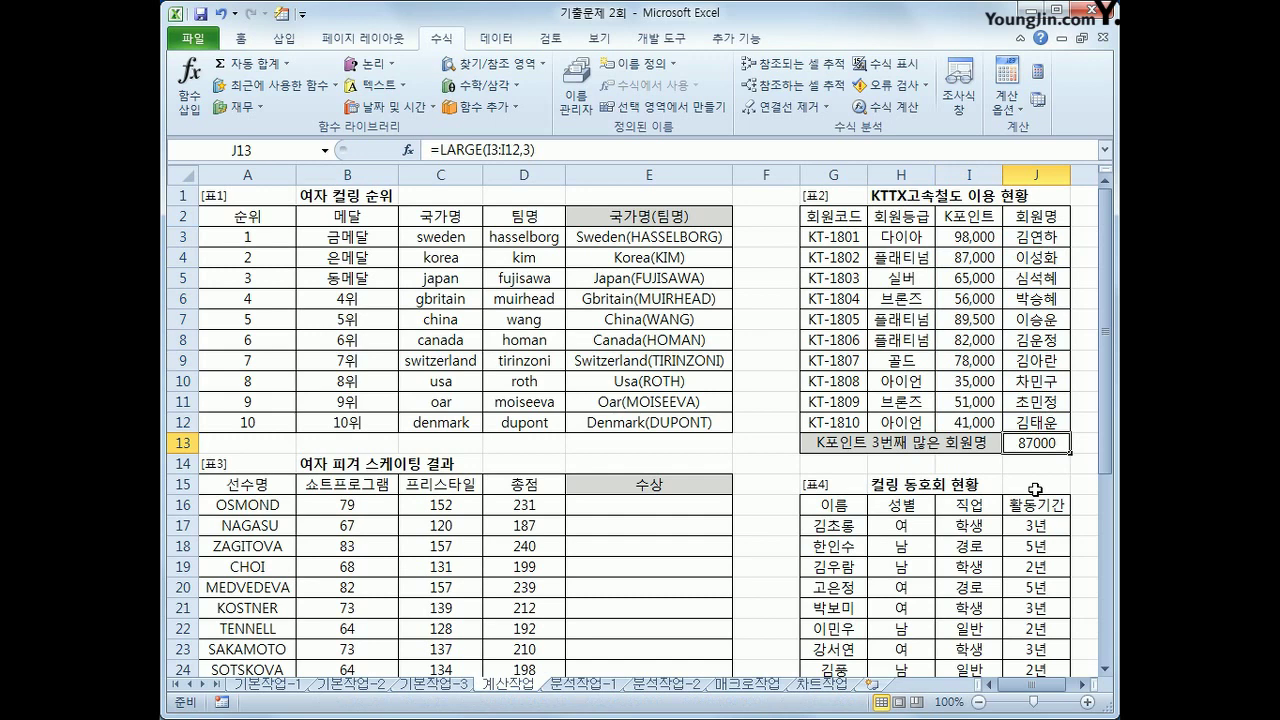
{"action": "left_click_drag", "start_coordinate": [441, 150], "coordinate": [594, 156]}
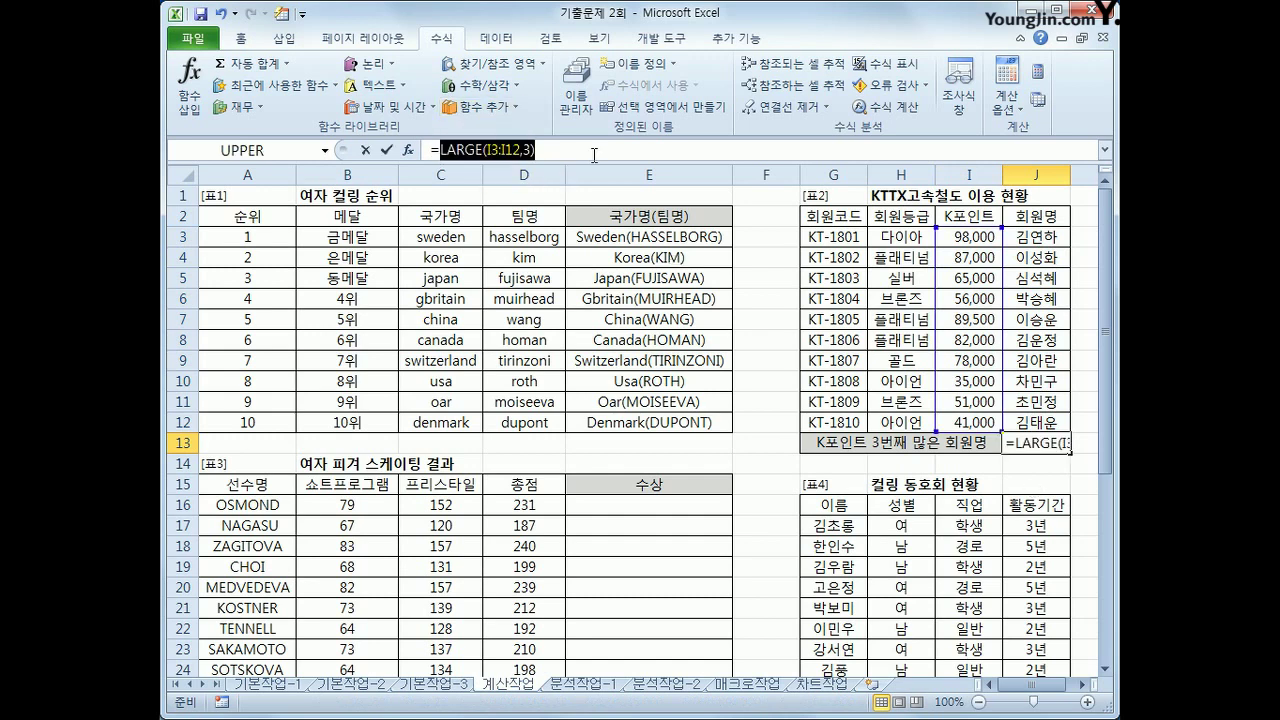
{"action": "right_click", "coordinate": [596, 159]}
{"action": "left_click", "coordinate": [630, 165]}
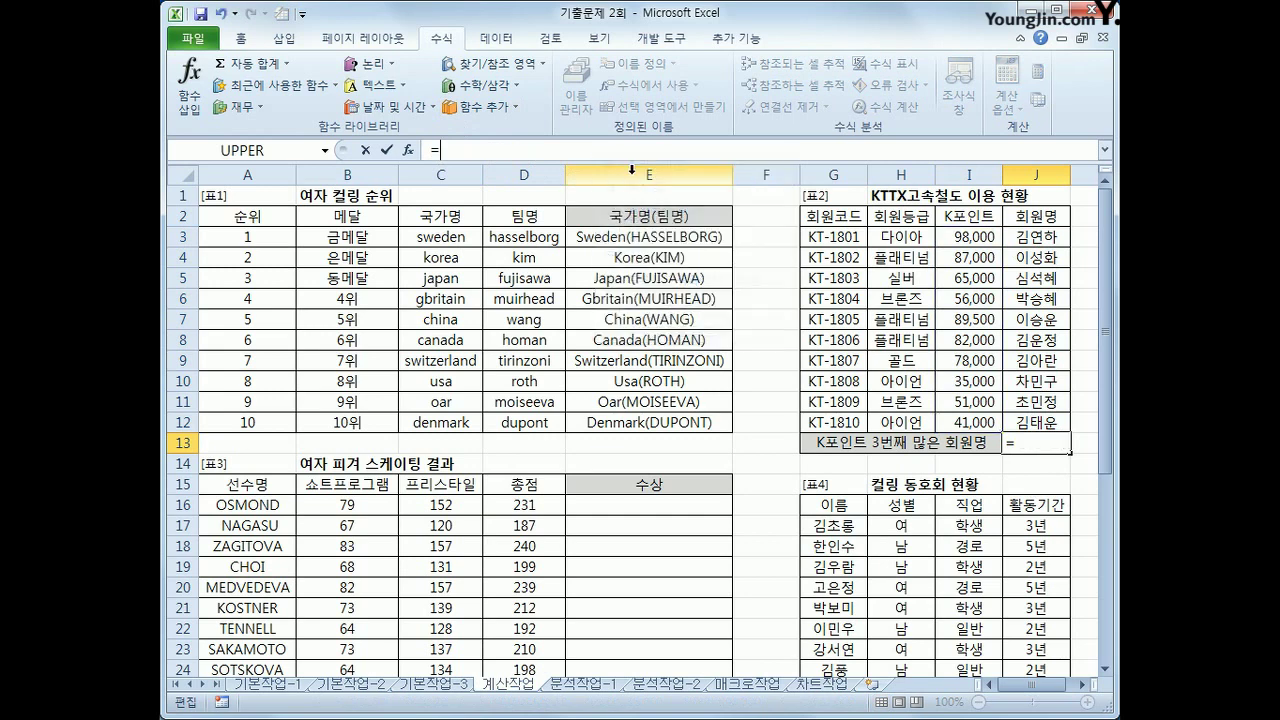
{"action": "left_click", "coordinate": [492, 63]}
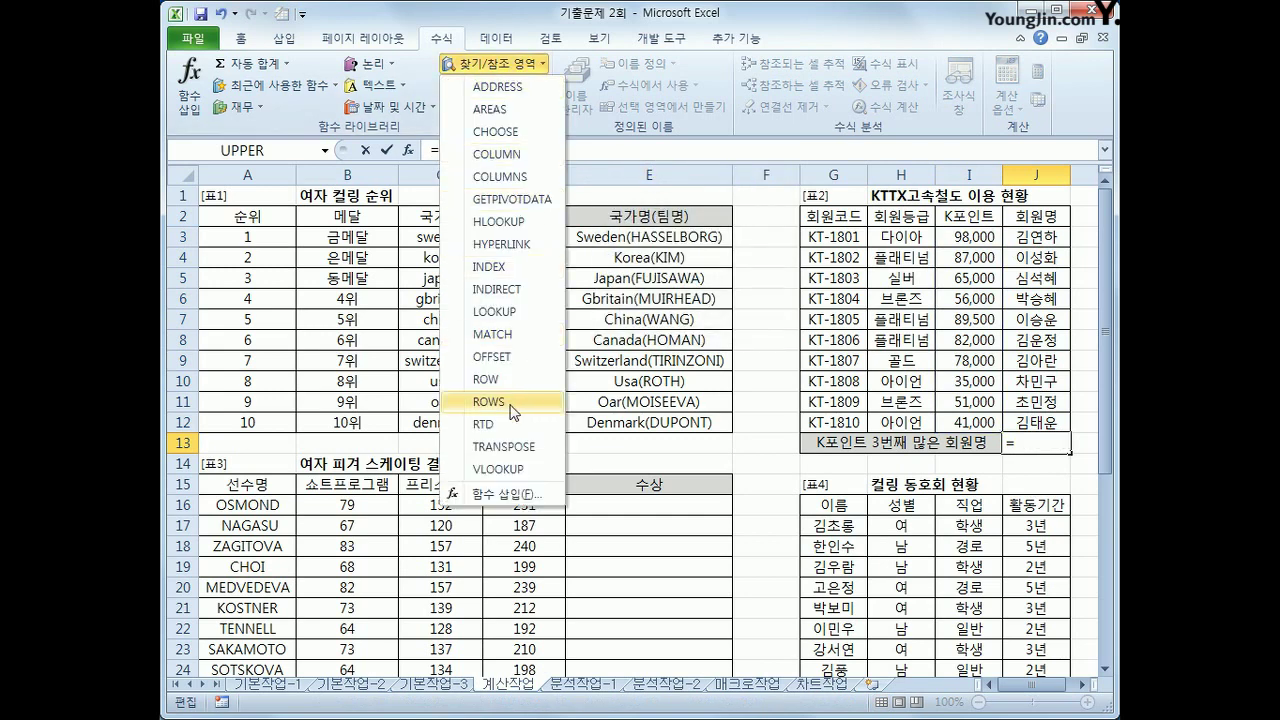
{"action": "left_click", "coordinate": [490, 468]}
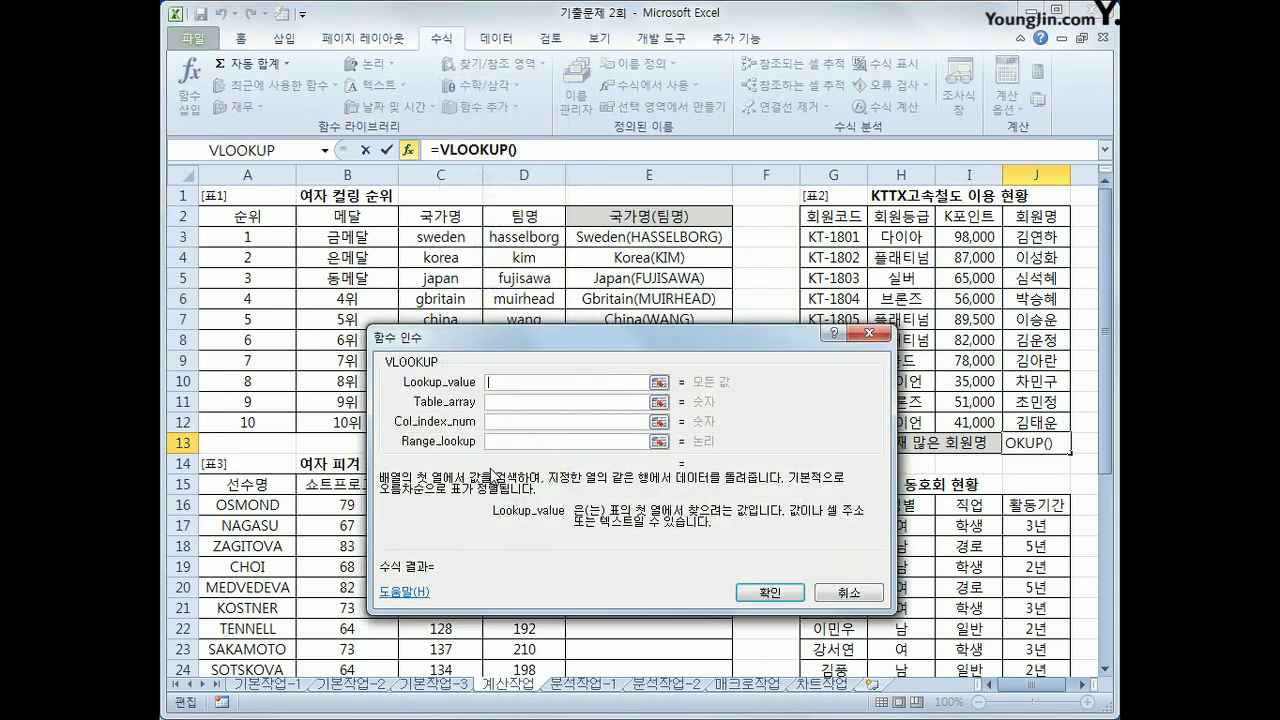
{"action": "right_click", "coordinate": [522, 384]}
{"action": "left_click", "coordinate": [575, 450]}
{"action": "left_click", "coordinate": [556, 411]}
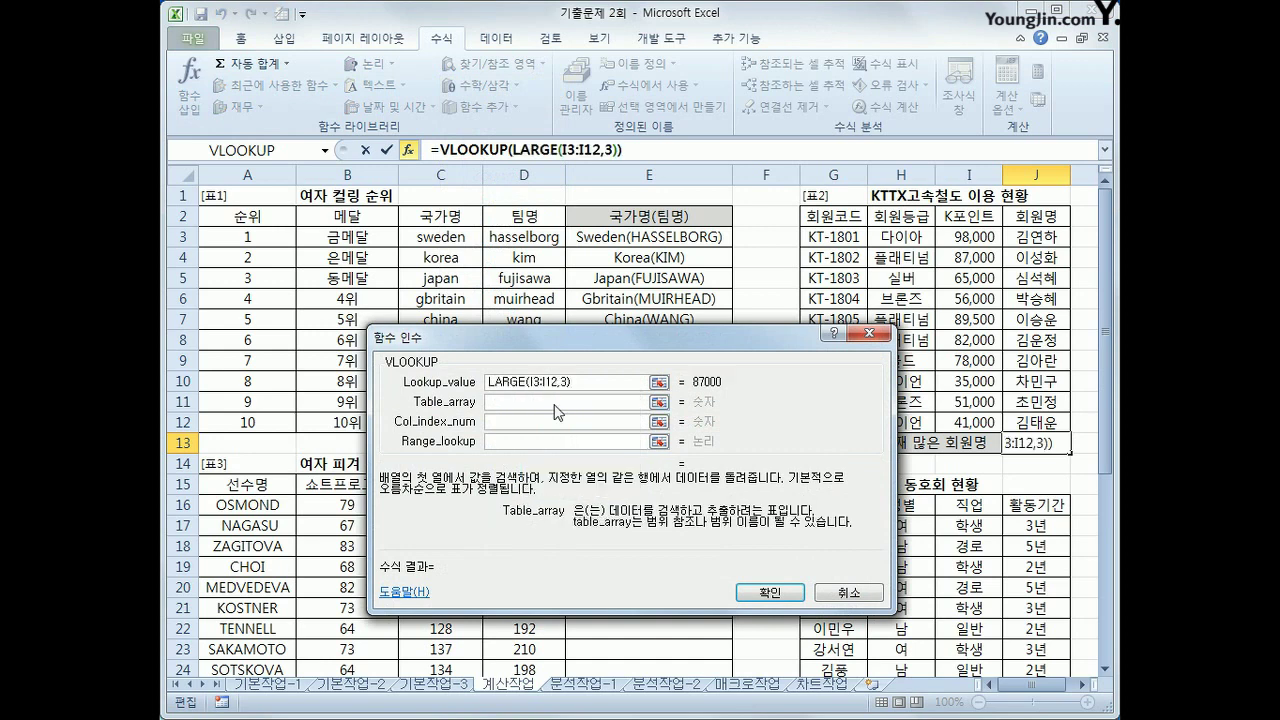
Step: Complete the J13 VLOOKUP with table array I3:J12, column index 2 and range lookup 0
{"action": "left_click_drag", "start_coordinate": [962, 238], "coordinate": [1031, 427]}
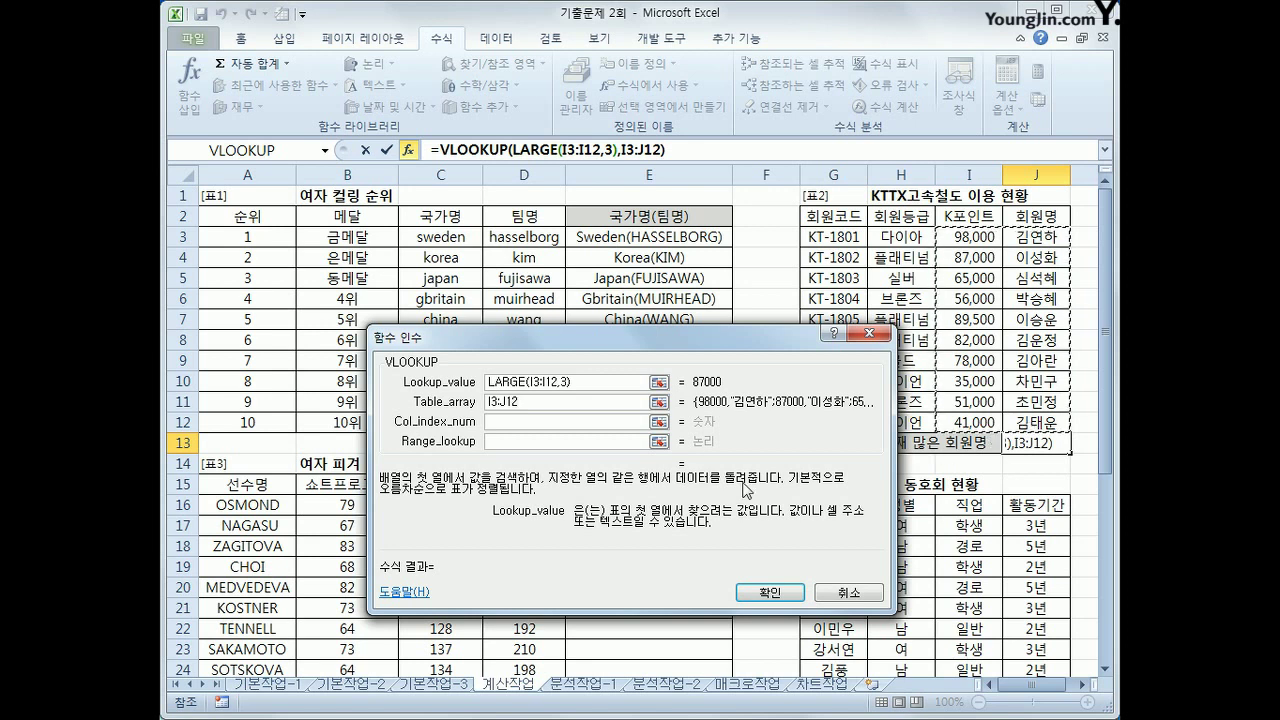
{"action": "left_click", "coordinate": [571, 427]}
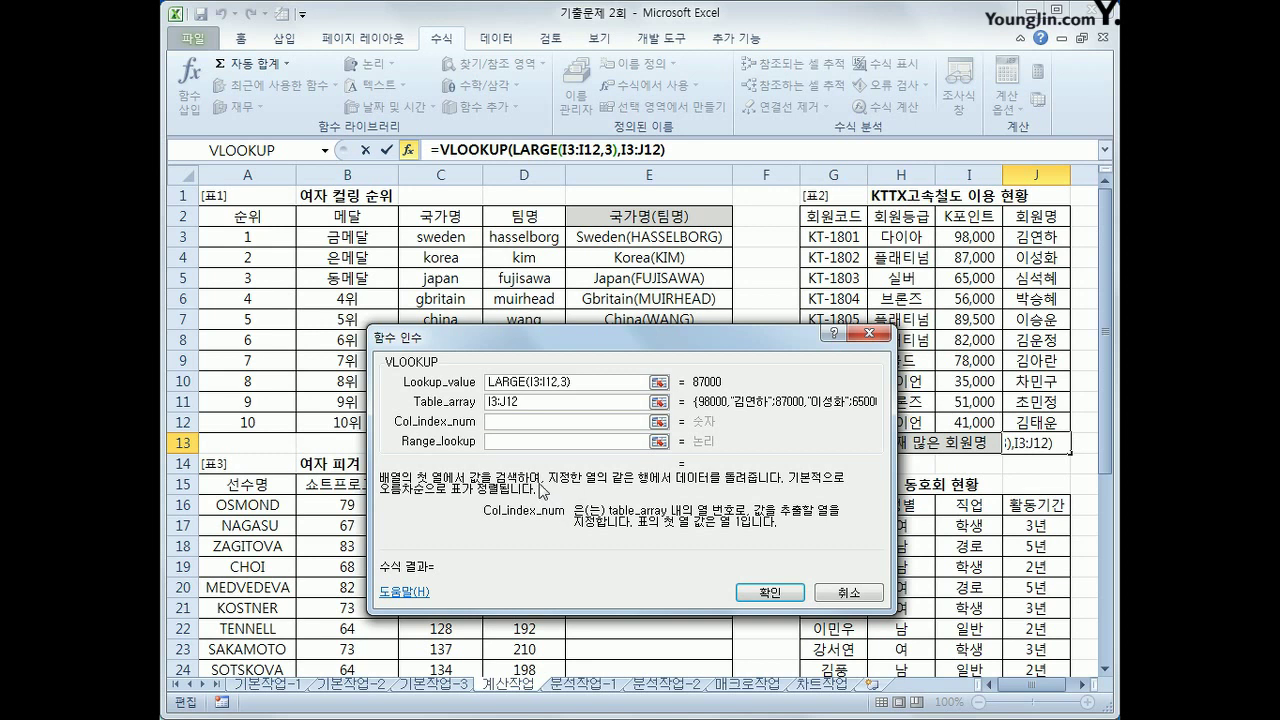
{"action": "type", "text": "2"}
{"action": "left_click", "coordinate": [529, 440]}
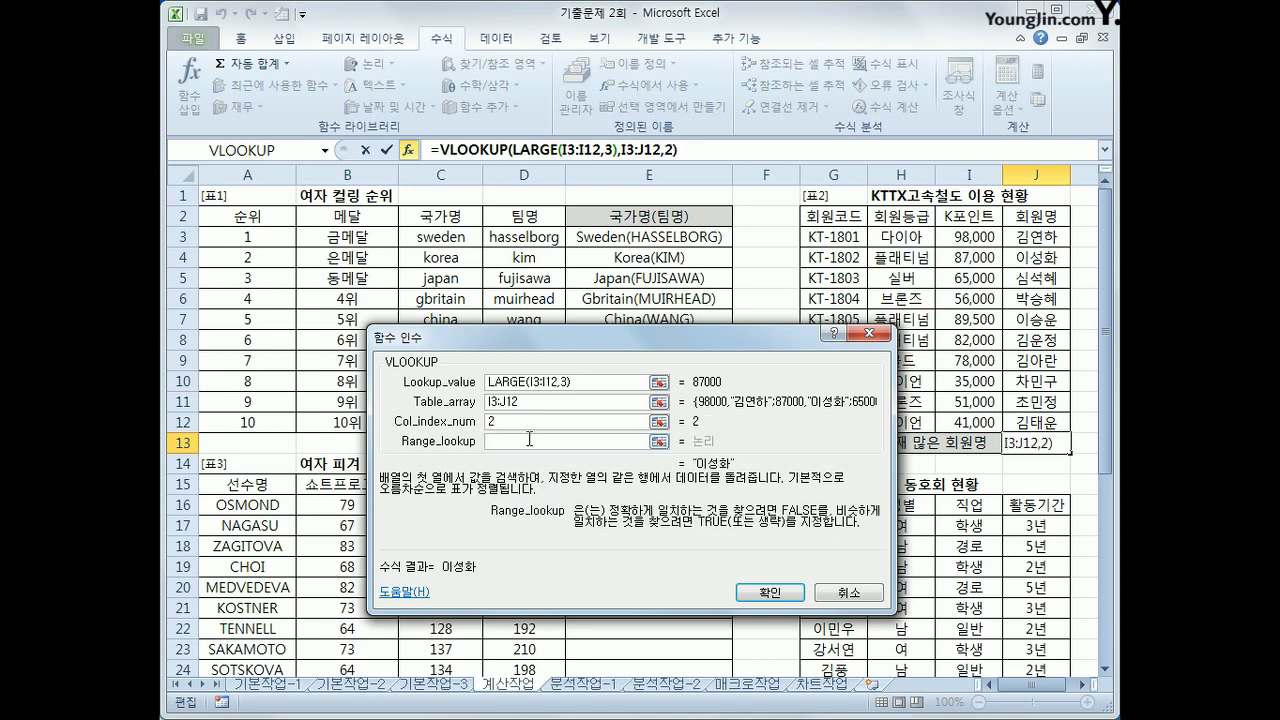
{"action": "type", "text": "0"}
{"action": "left_click", "coordinate": [764, 597]}
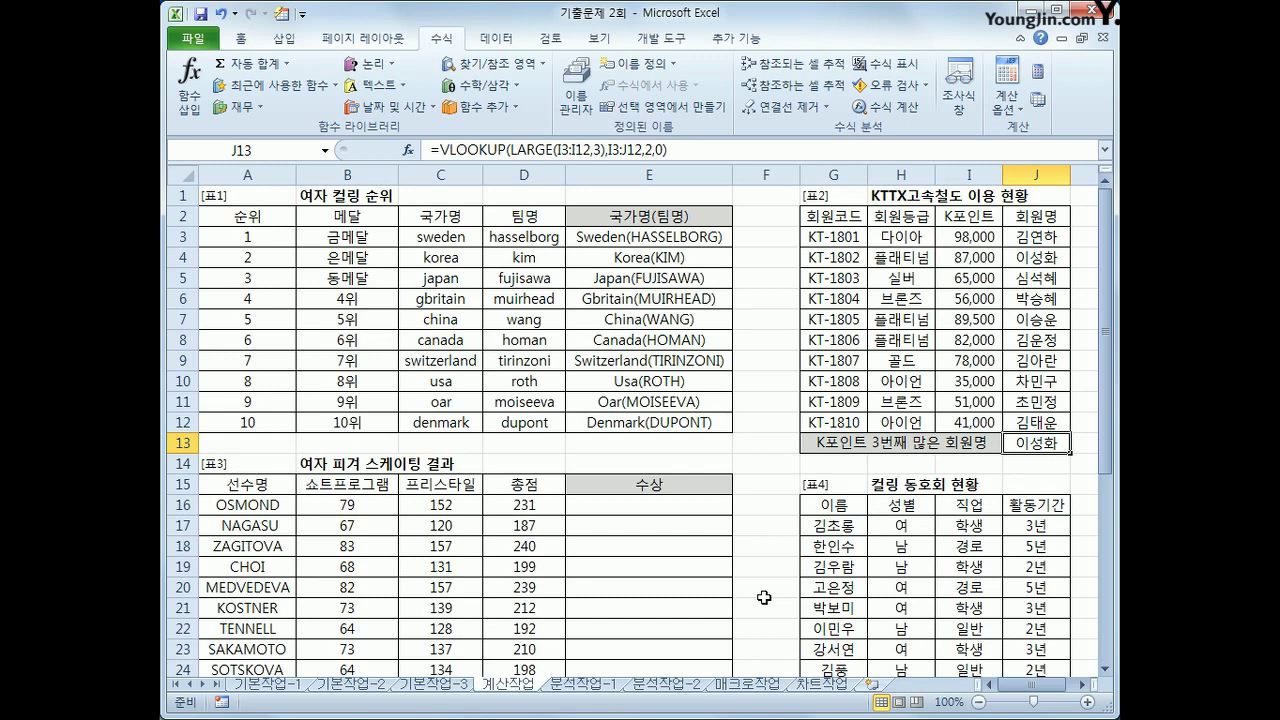
Step: Start a RANK formula in E16 of the figure skating table with total score D16 as the number to rank
{"action": "left_click", "coordinate": [668, 506]}
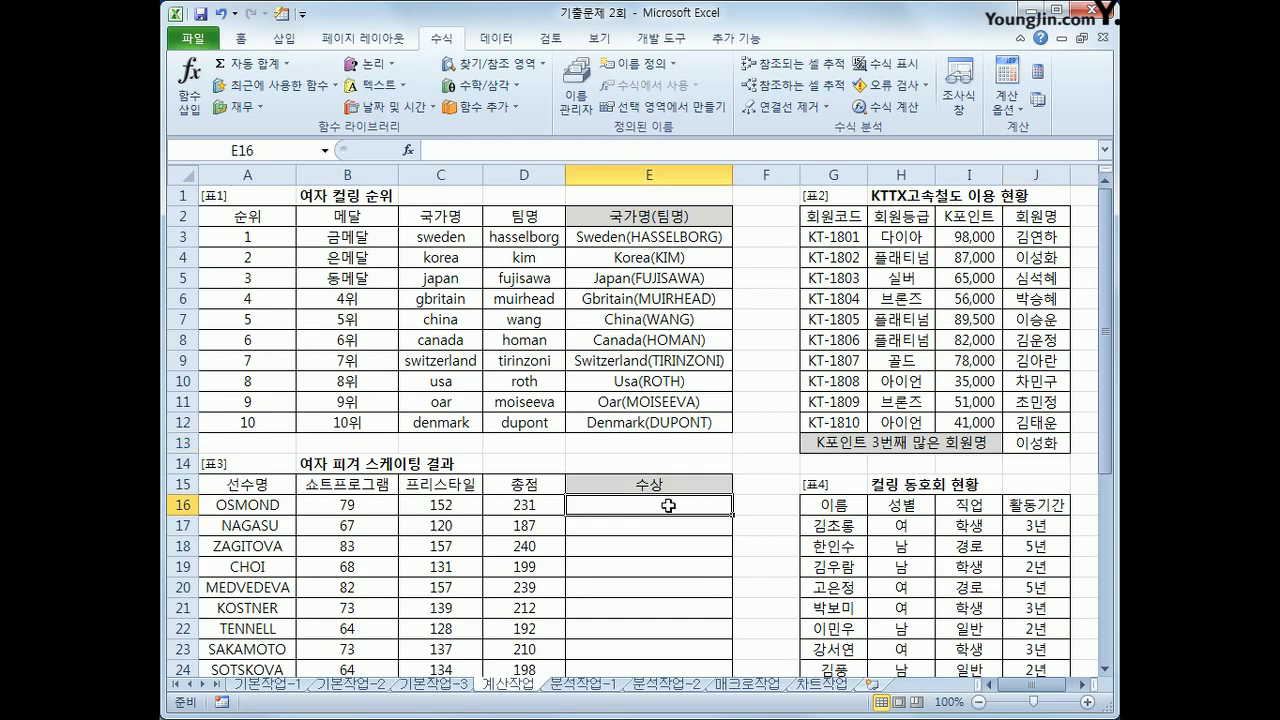
{"action": "scroll", "coordinate": [668, 506], "scroll_direction": "down", "scroll_amount": 1}
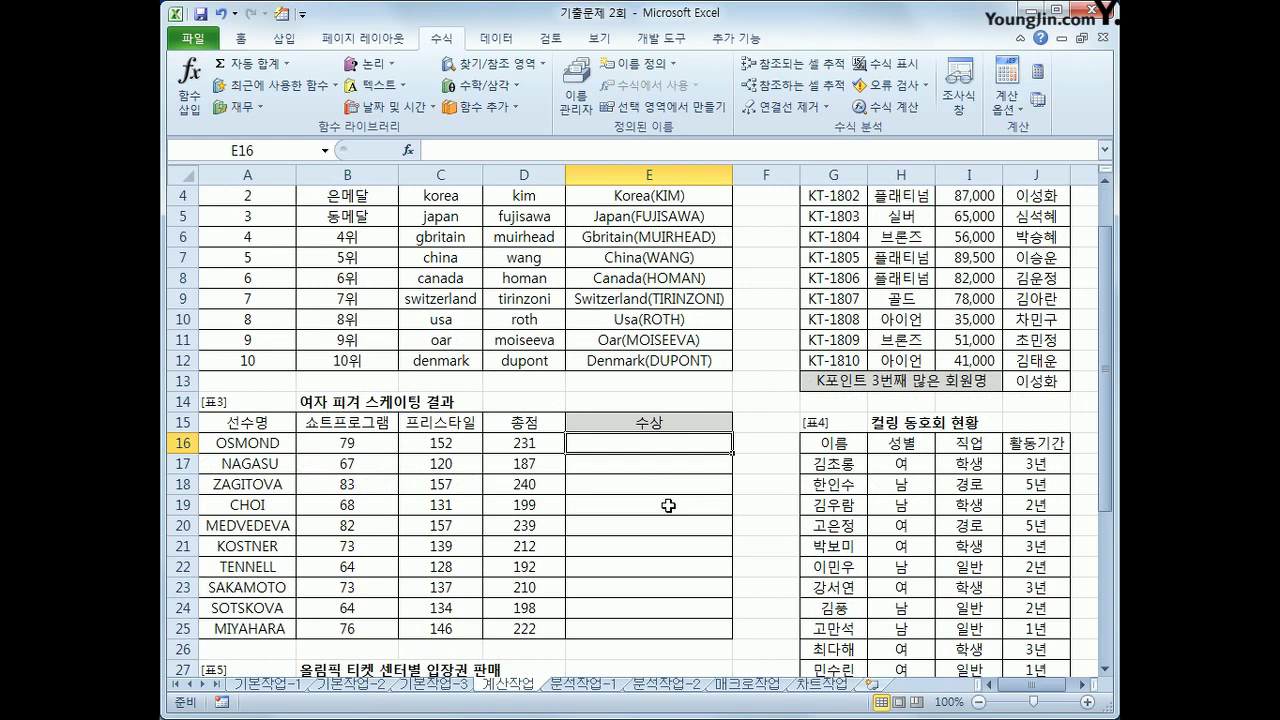
{"action": "left_click_drag", "start_coordinate": [523, 443], "coordinate": [529, 625]}
{"action": "left_click", "coordinate": [672, 444]}
{"action": "left_click_drag", "start_coordinate": [650, 448], "coordinate": [646, 620]}
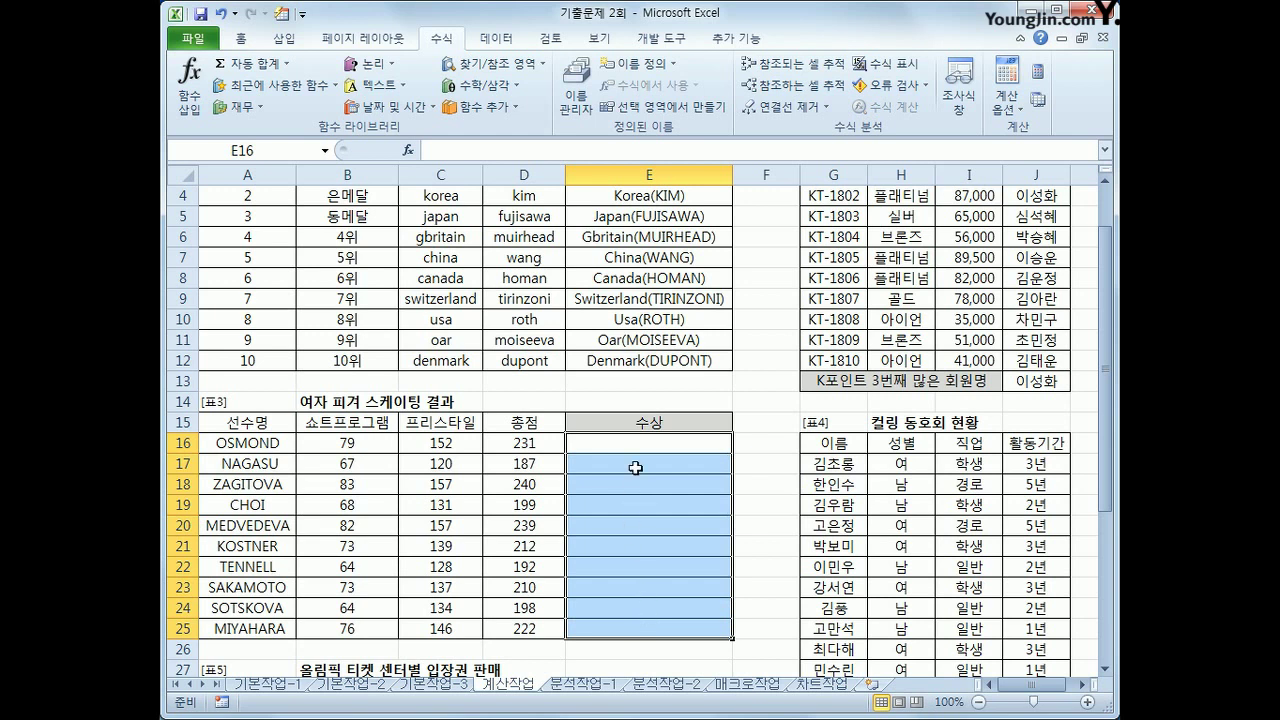
{"action": "left_click", "coordinate": [637, 448]}
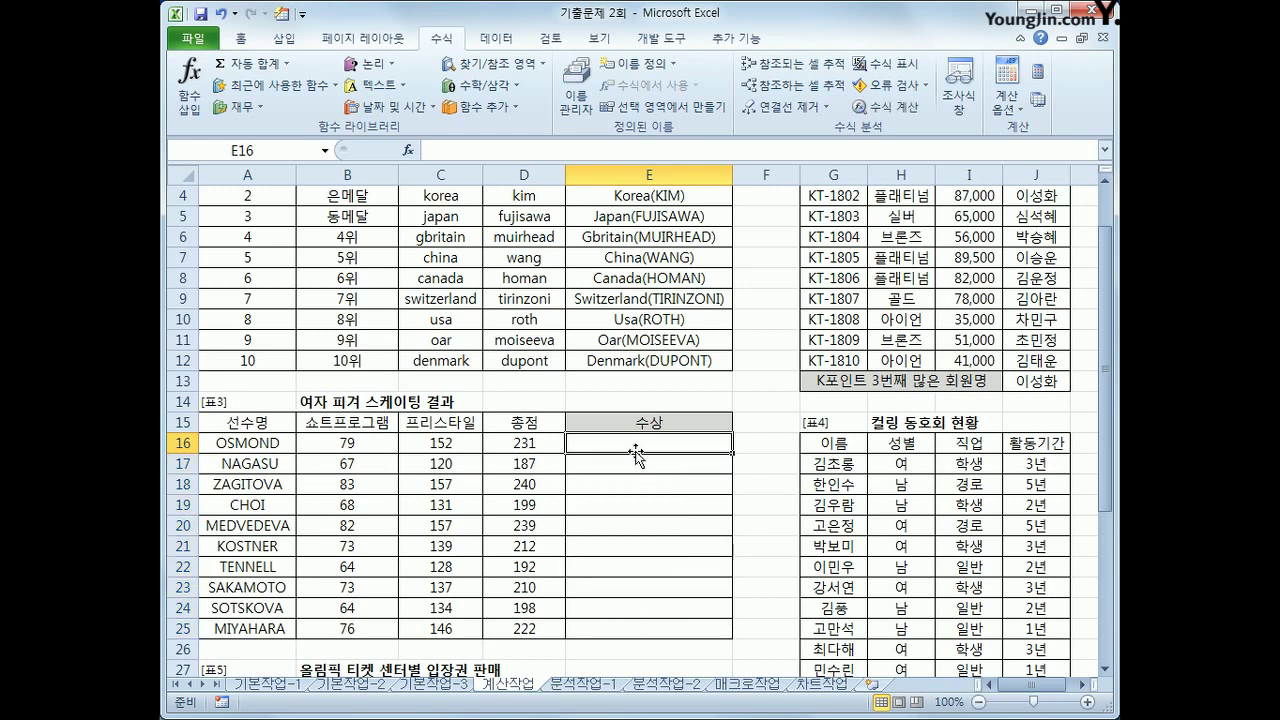
{"action": "type", "text": "="}
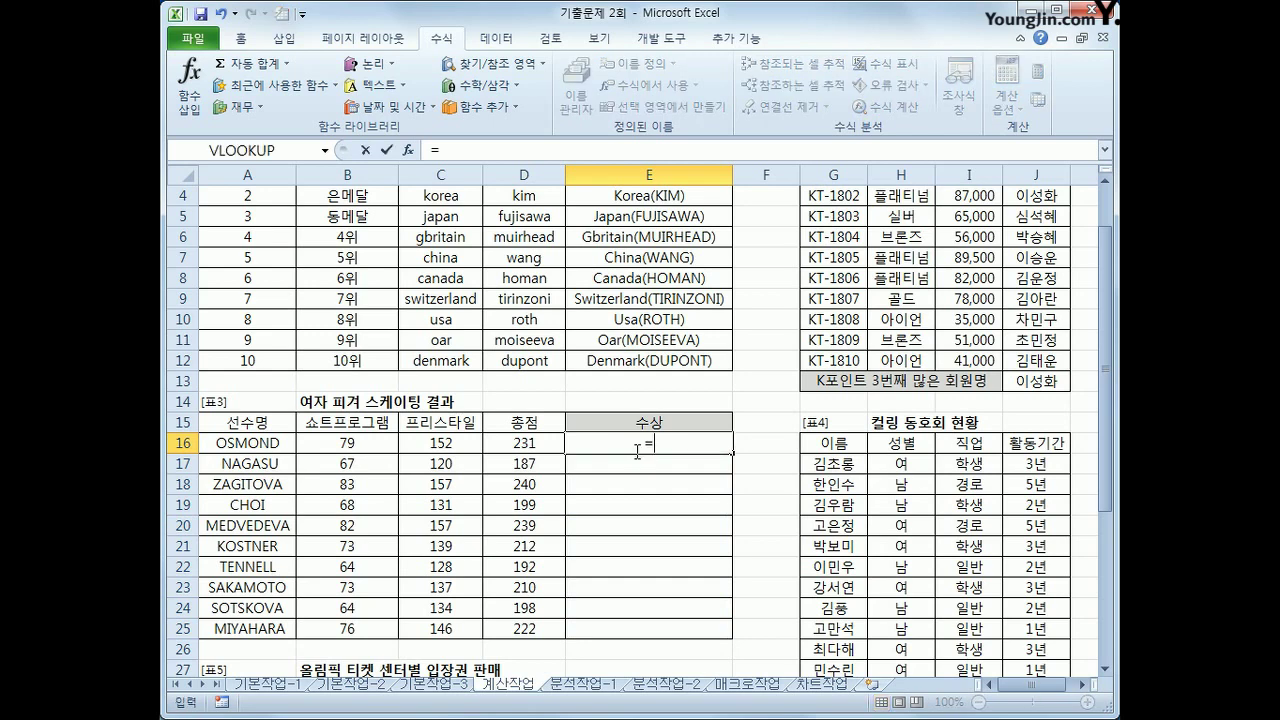
{"action": "type", "text": "rank"}
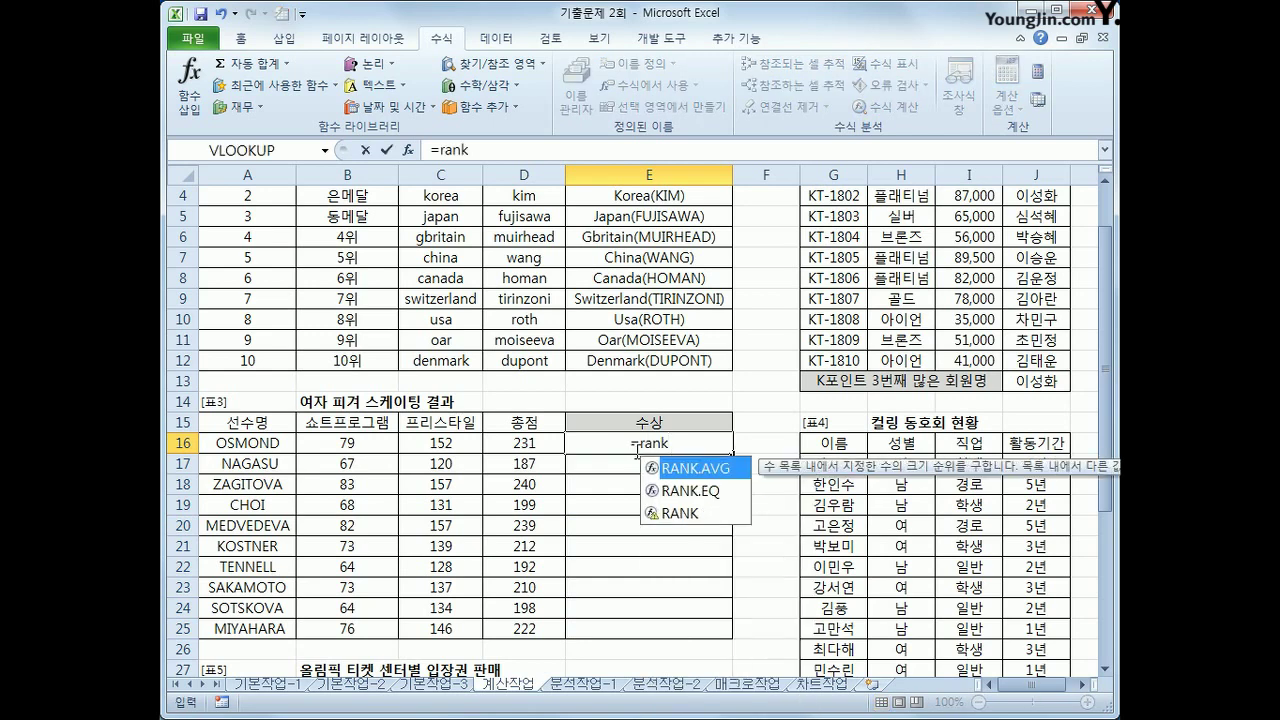
{"action": "type", "text": "("}
{"action": "left_click", "coordinate": [556, 444]}
{"action": "type", "text": ","}
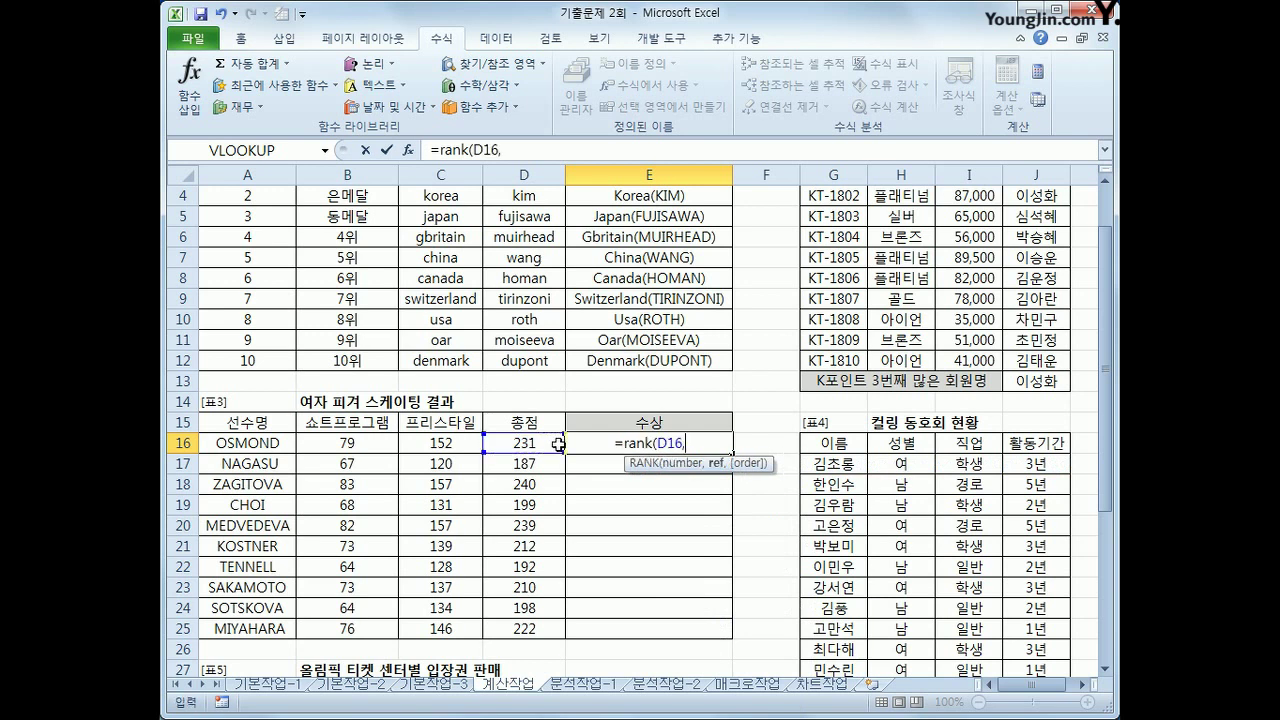
Step: Finish the RANK formula in E16 with the absolute reference range $D$16:$D$25
{"action": "left_click_drag", "start_coordinate": [530, 447], "coordinate": [530, 638]}
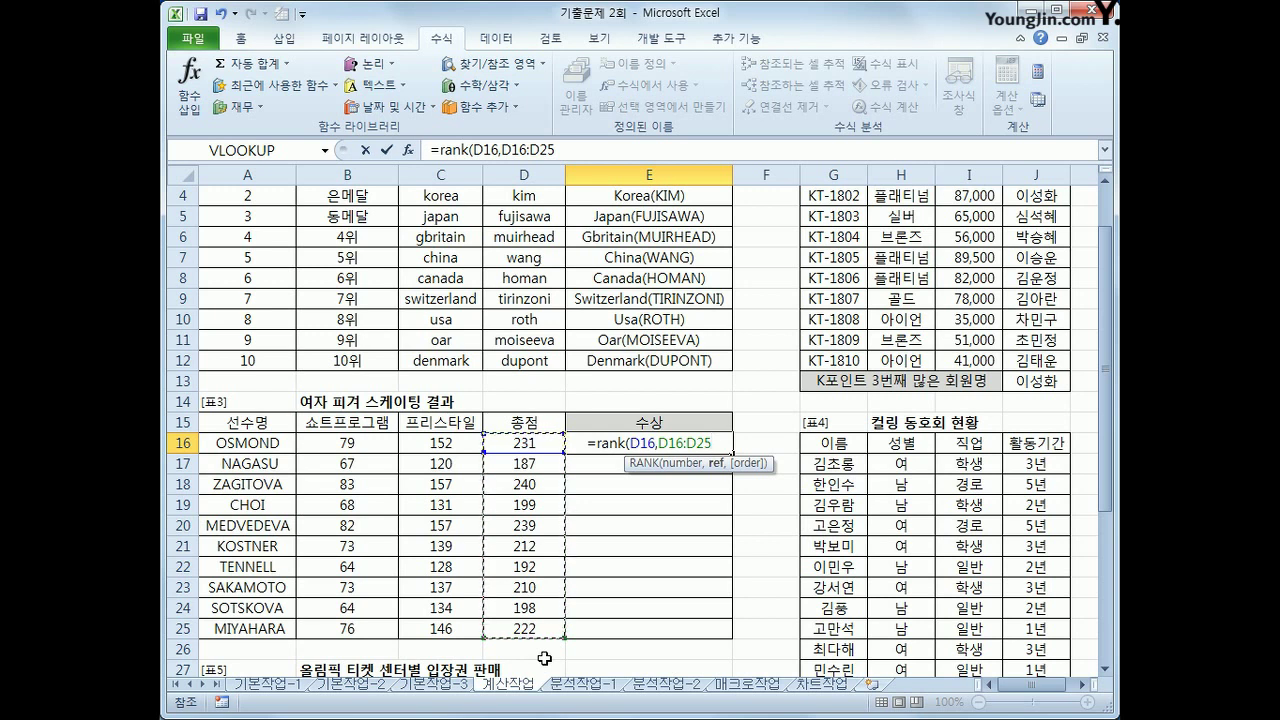
{"action": "key", "text": "F4"}
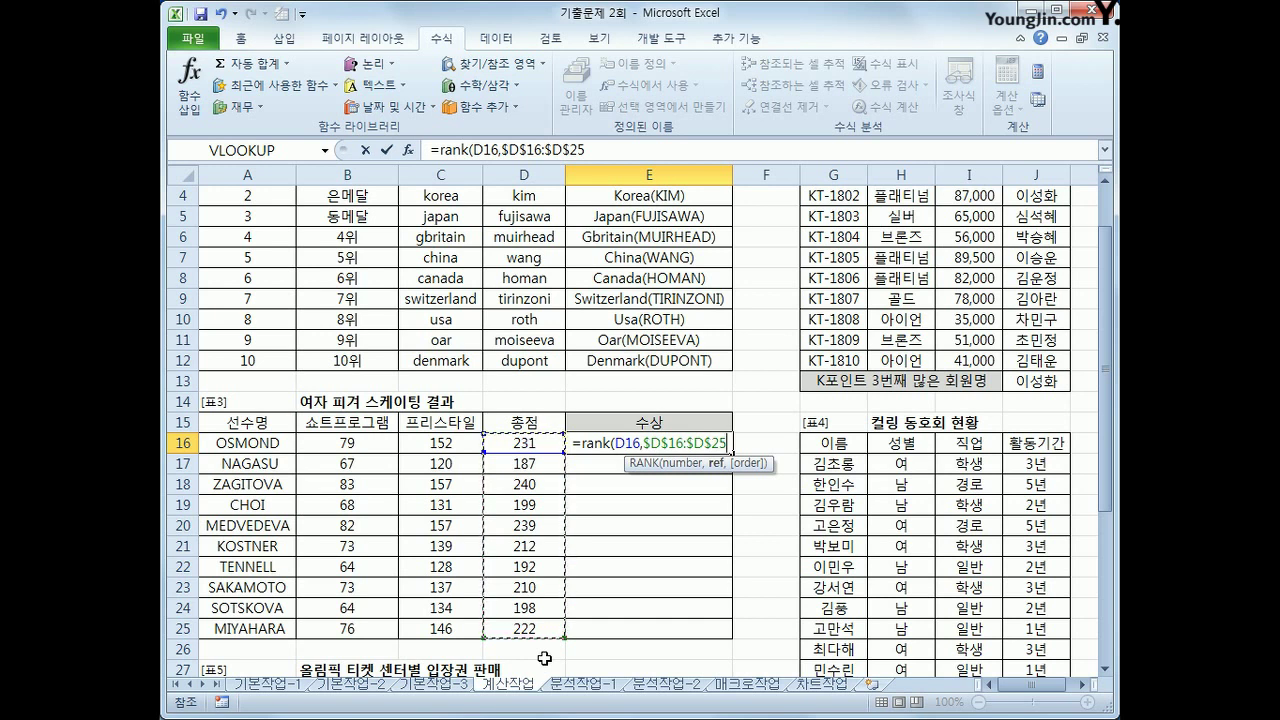
{"action": "type", "text": ")"}
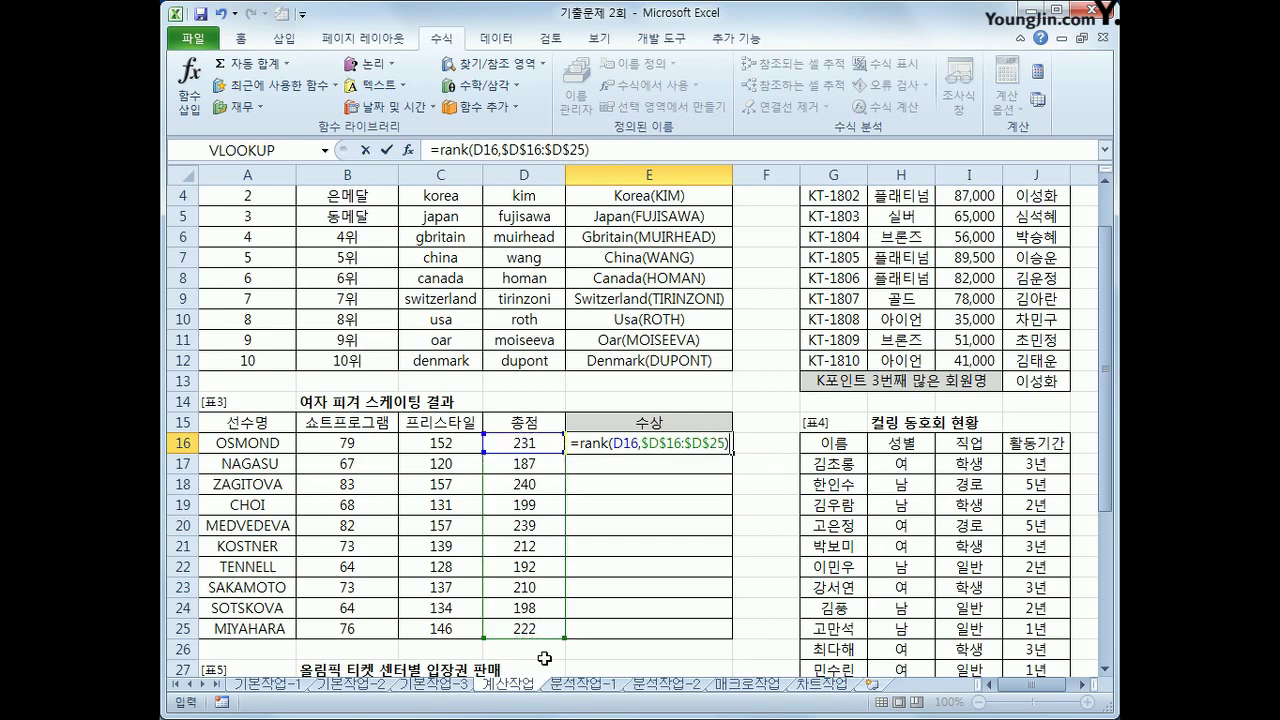
{"action": "key", "text": "Return"}
{"action": "left_click", "coordinate": [669, 440]}
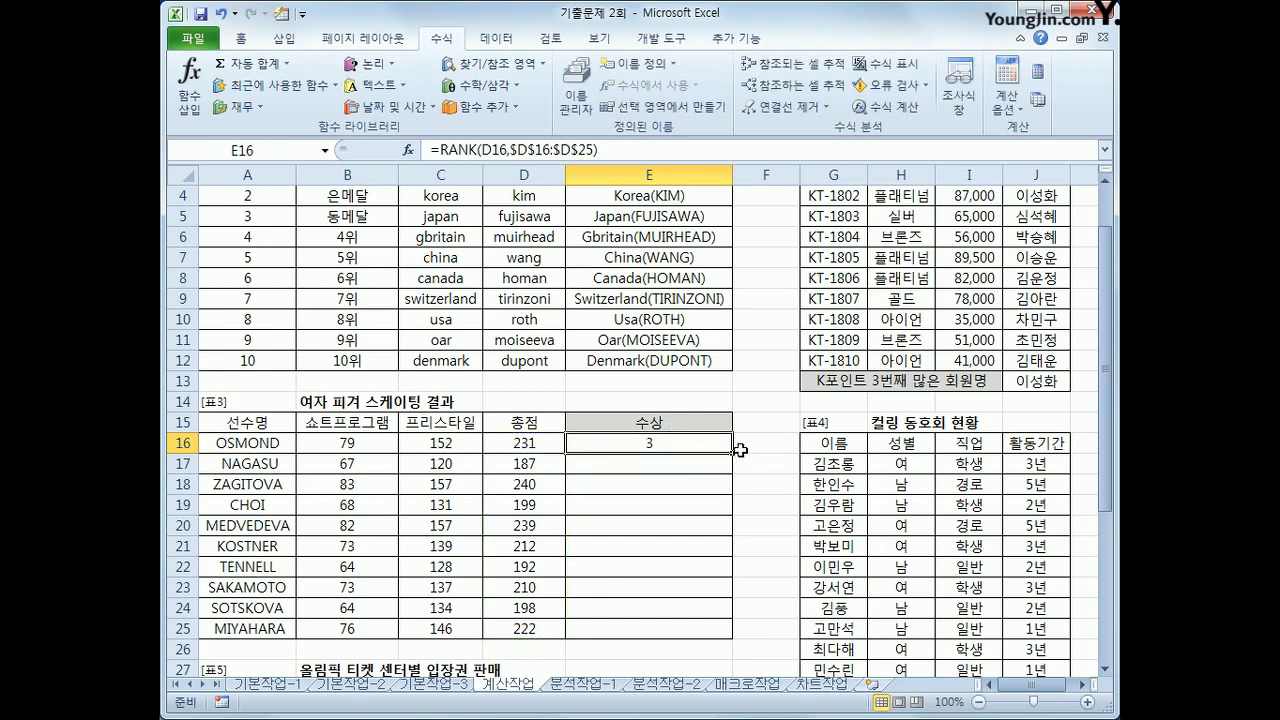
Step: Fill the RANK formula from E16 down through E25 of the 수상 column
{"action": "left_click_drag", "start_coordinate": [727, 457], "coordinate": [708, 625]}
{"action": "left_click", "coordinate": [684, 483]}
{"action": "left_click", "coordinate": [664, 533]}
Step: Cut the RANK expression out of the E16 formula, keeping the equals sign, and start an IF function in its place
{"action": "left_click", "coordinate": [667, 446]}
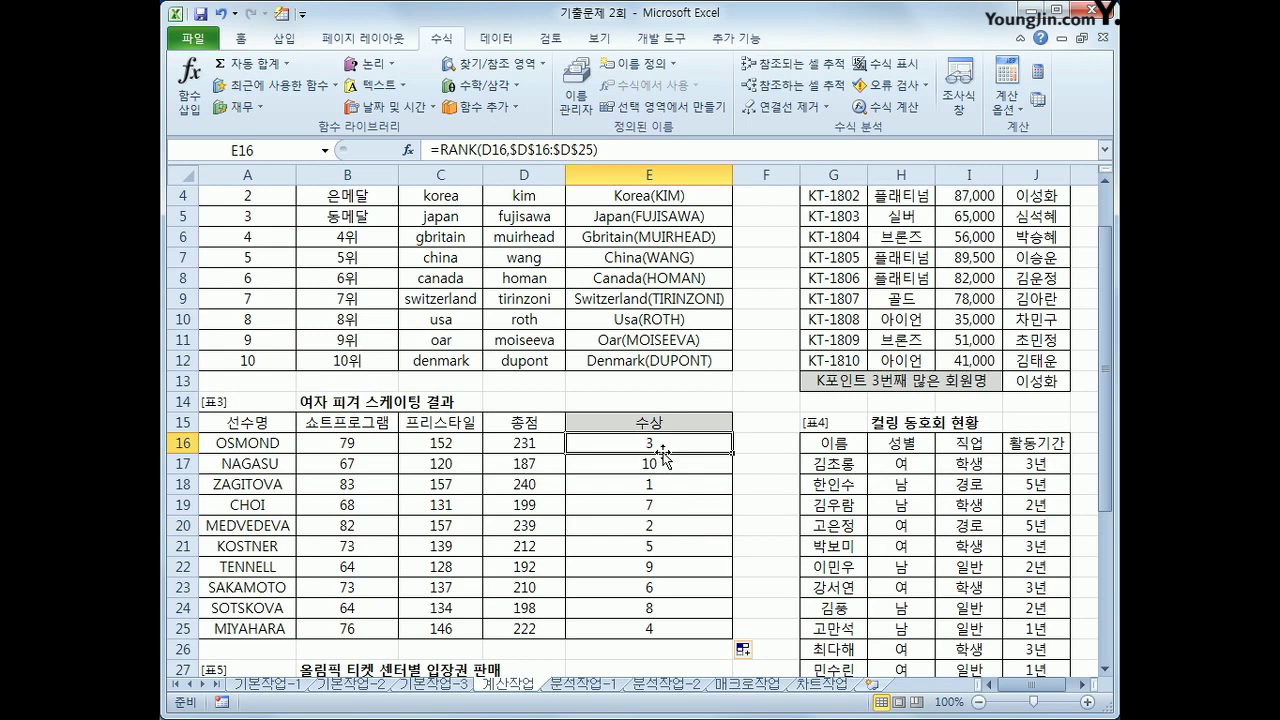
{"action": "left_click_drag", "start_coordinate": [440, 150], "coordinate": [664, 152]}
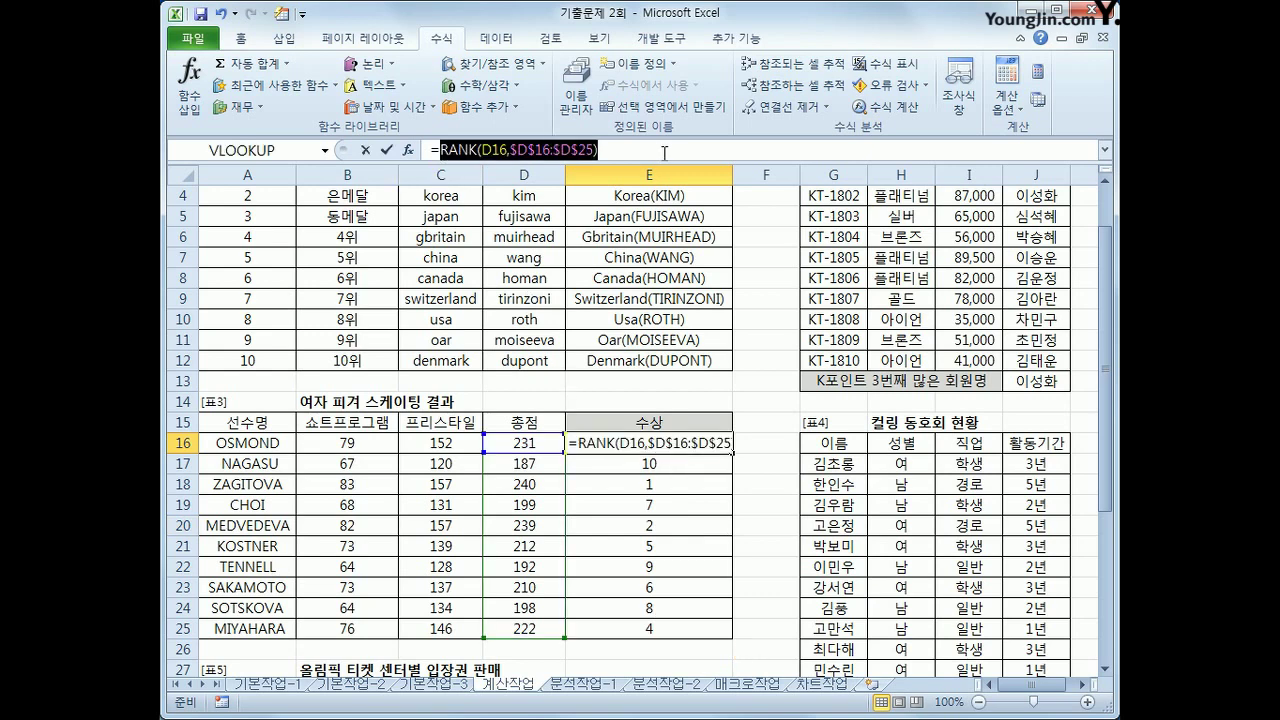
{"action": "right_click", "coordinate": [666, 155]}
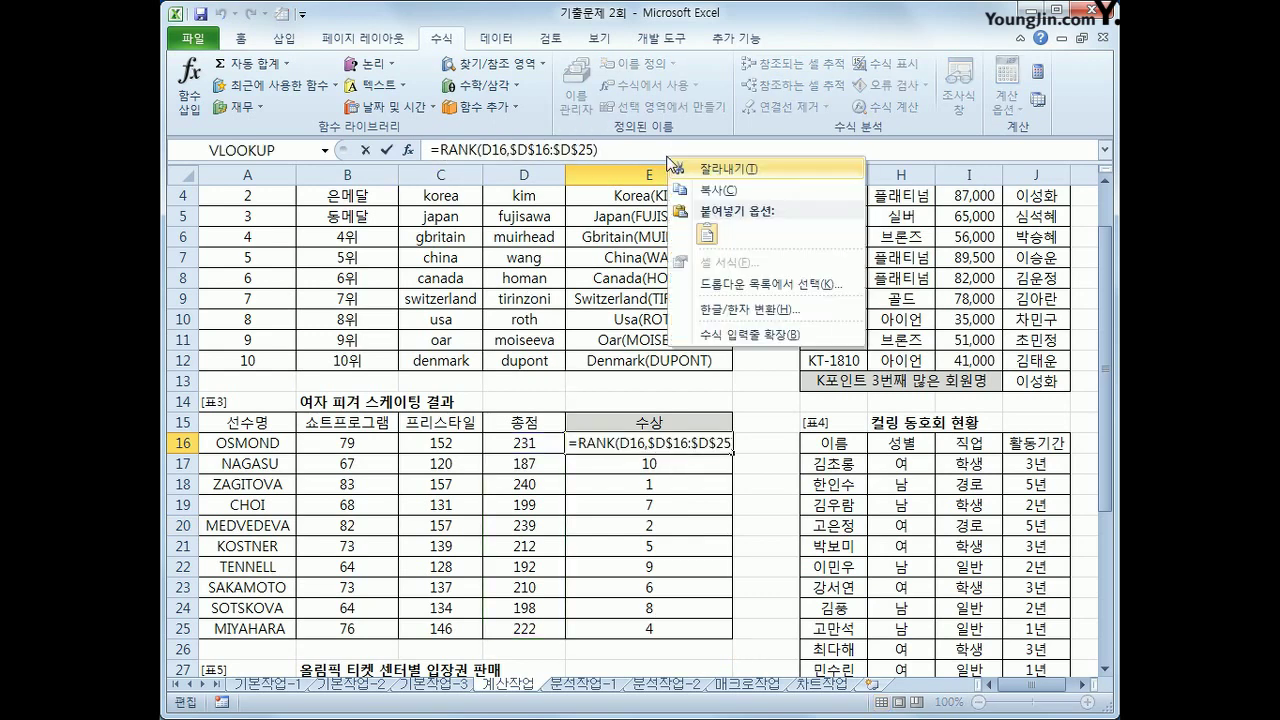
{"action": "left_click", "coordinate": [714, 168]}
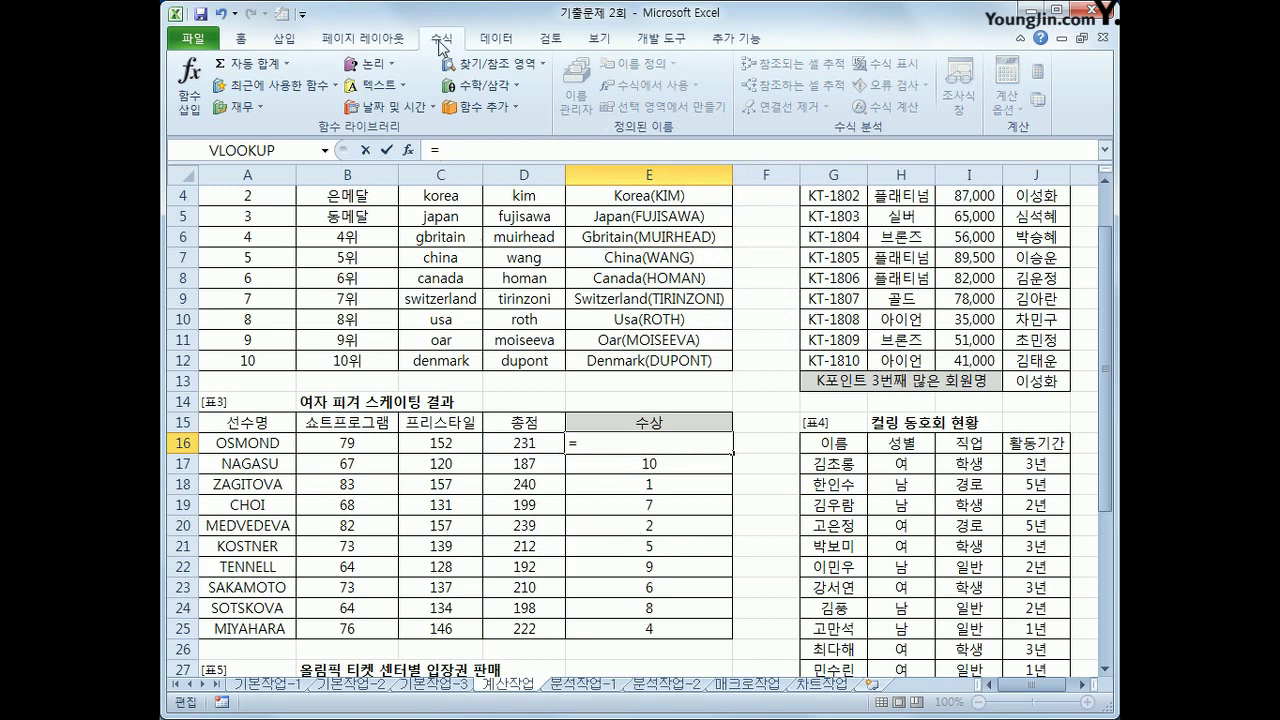
{"action": "left_click", "coordinate": [366, 63]}
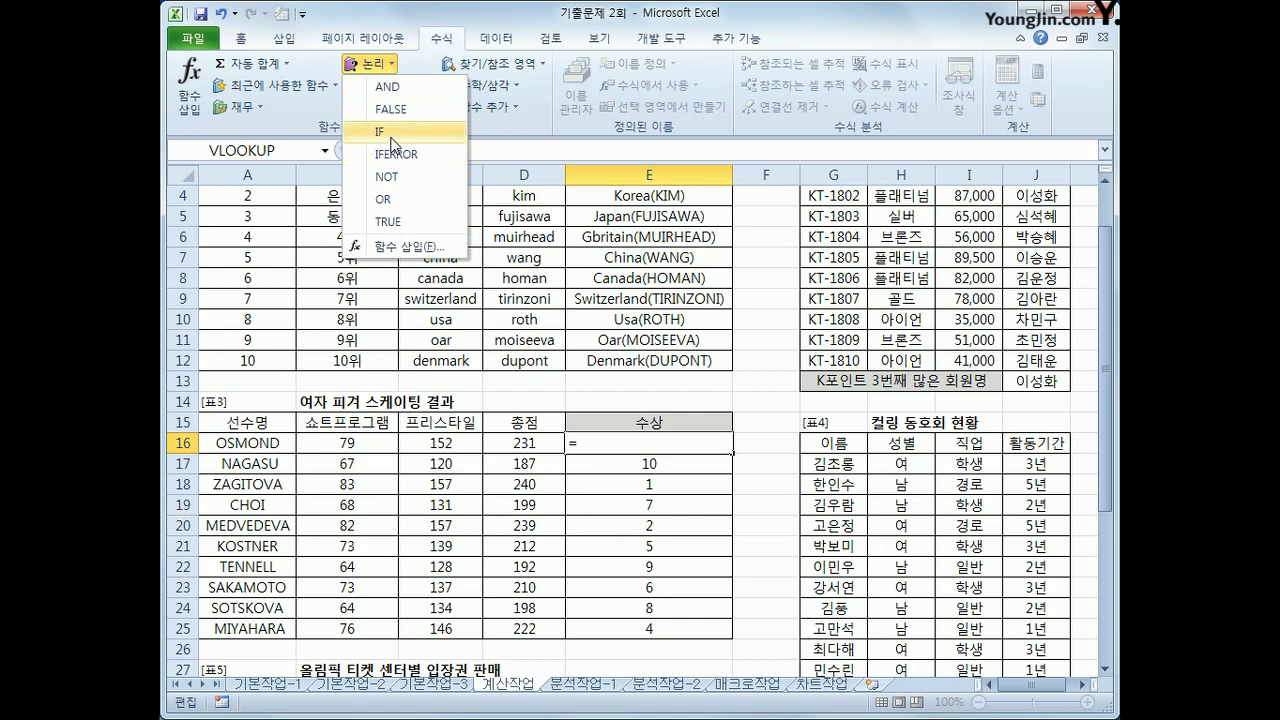
{"action": "left_click", "coordinate": [388, 128]}
{"action": "left_click_drag", "start_coordinate": [662, 307], "coordinate": [666, 302]}
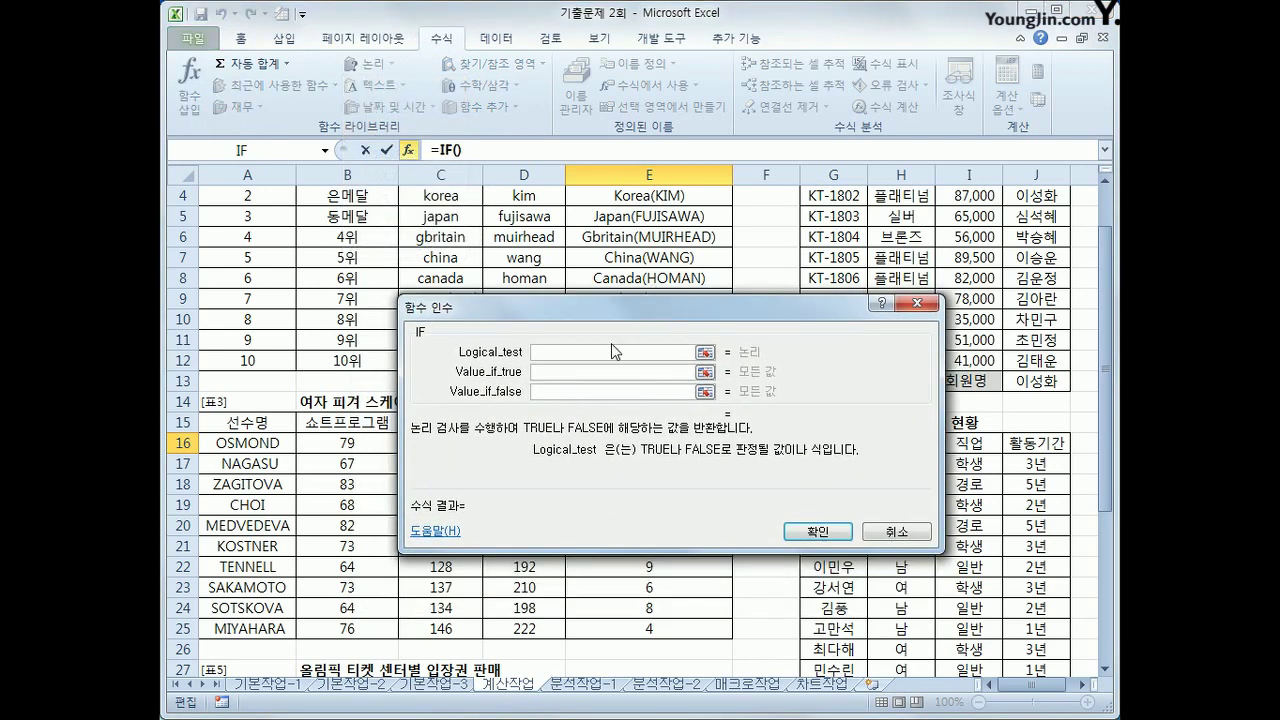
Step: Set the IF logical test to the cut RANK(D16,$D$16:$D$25) followed by =1, with "대상" as the value if true
{"action": "right_click", "coordinate": [551, 352]}
{"action": "left_click", "coordinate": [578, 407]}
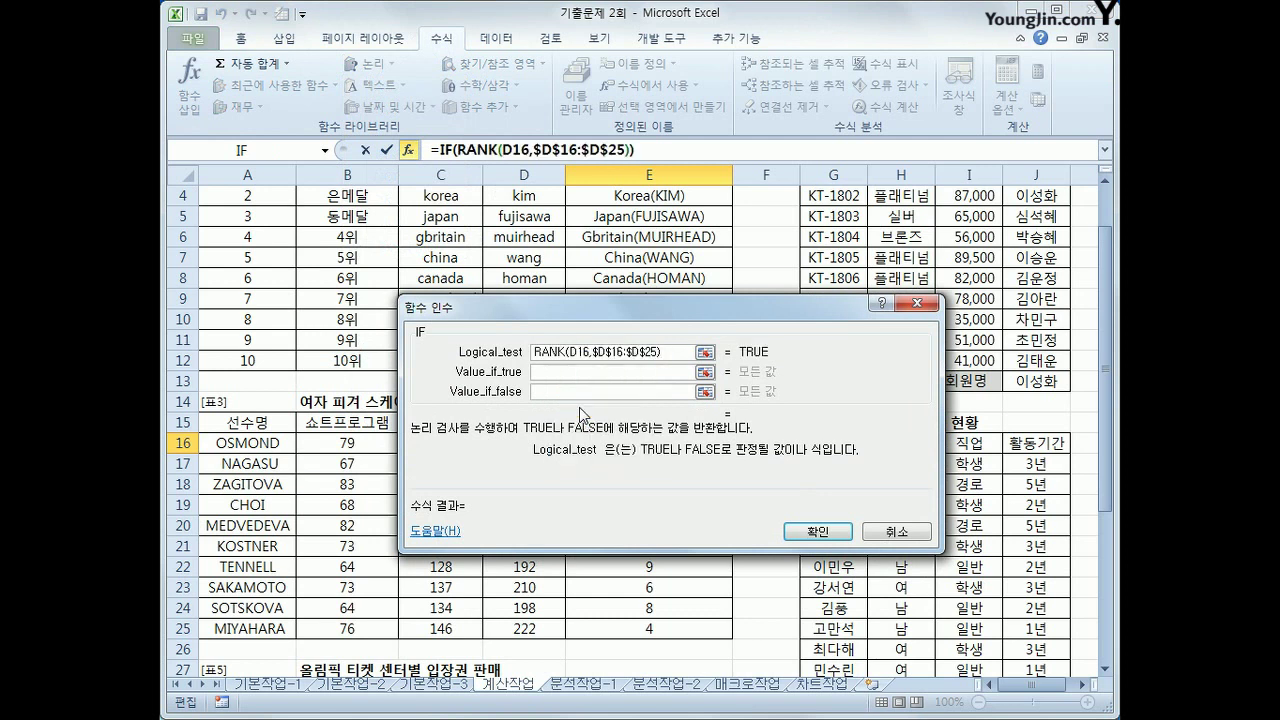
{"action": "type", "text": "=1"}
{"action": "left_click", "coordinate": [604, 378]}
{"action": "type", "text": "e"}
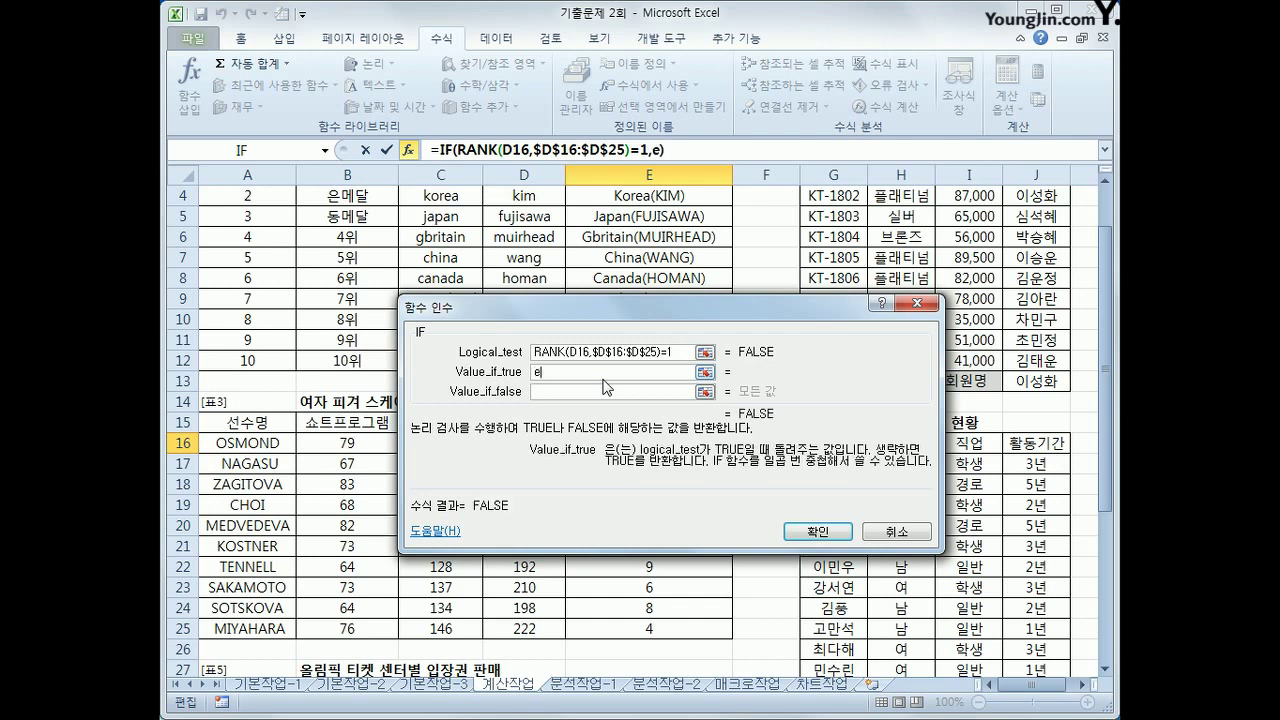
{"action": "key", "text": "BackSpace"}
{"action": "type", "text": "댓"}
{"action": "type", "text": "상"}
{"action": "left_click", "coordinate": [605, 394]}
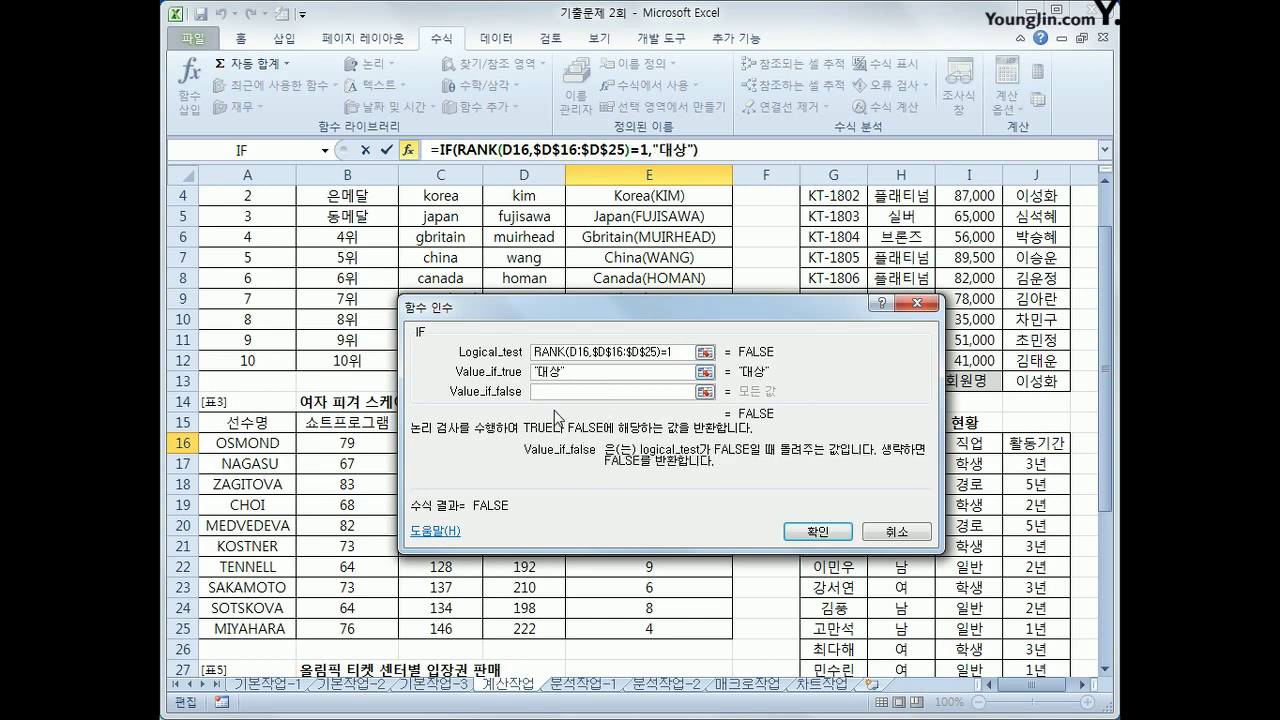
Step: Nest a second IF as the false value, testing RANK(D16,$D$16:$D$25)=2 and returning "금상" if true
{"action": "left_click", "coordinate": [246, 148]}
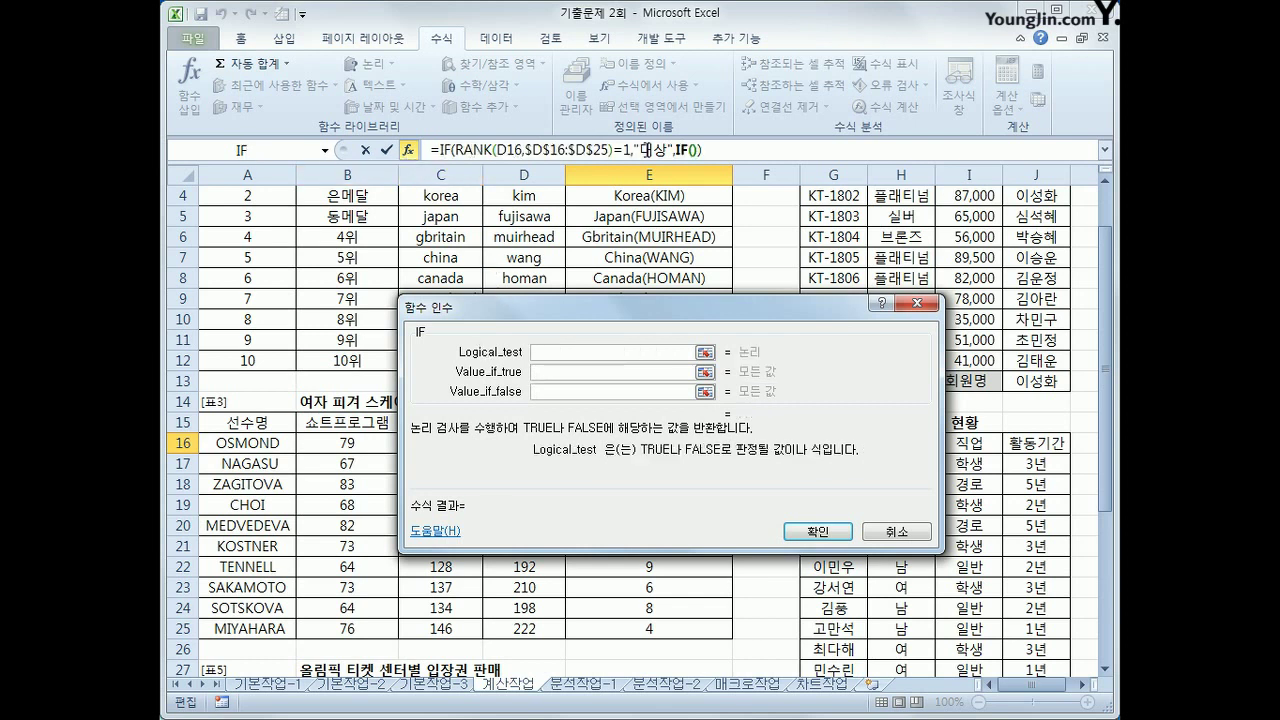
{"action": "right_click", "coordinate": [580, 352]}
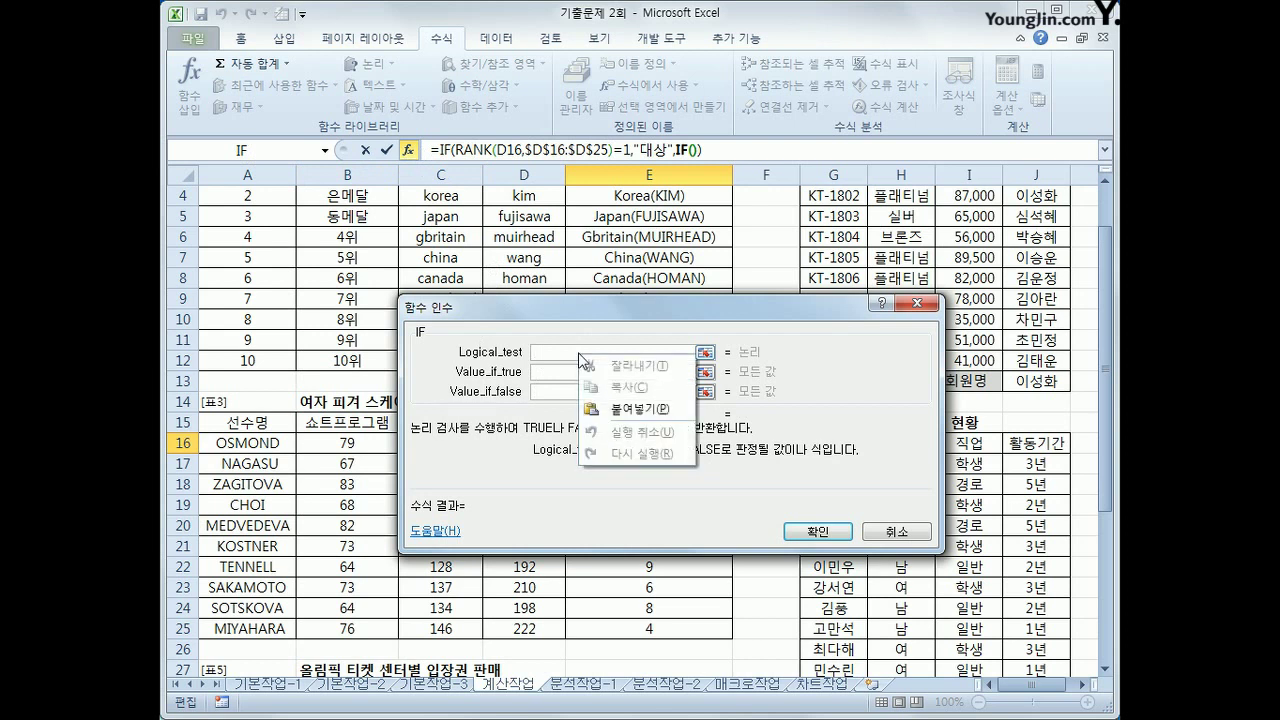
{"action": "left_click", "coordinate": [614, 410]}
{"action": "type", "text": "=2"}
{"action": "key", "text": "Tab"}
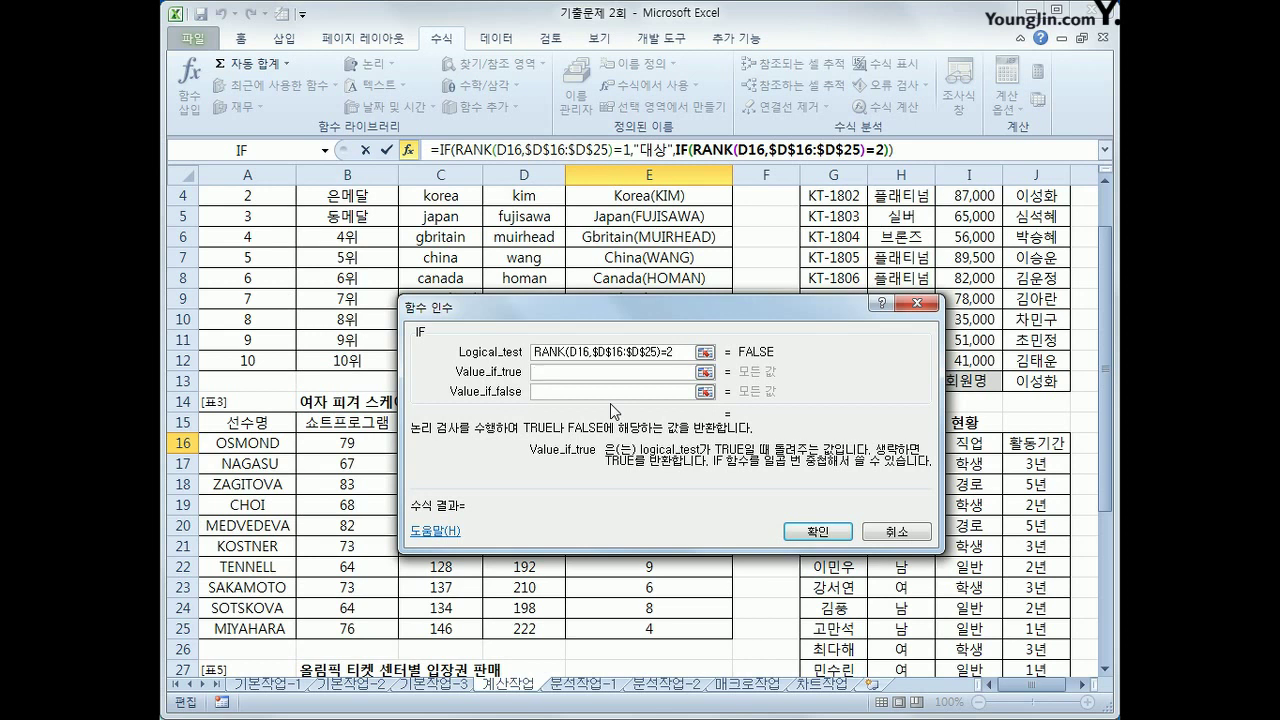
{"action": "type", "text": "금상"}
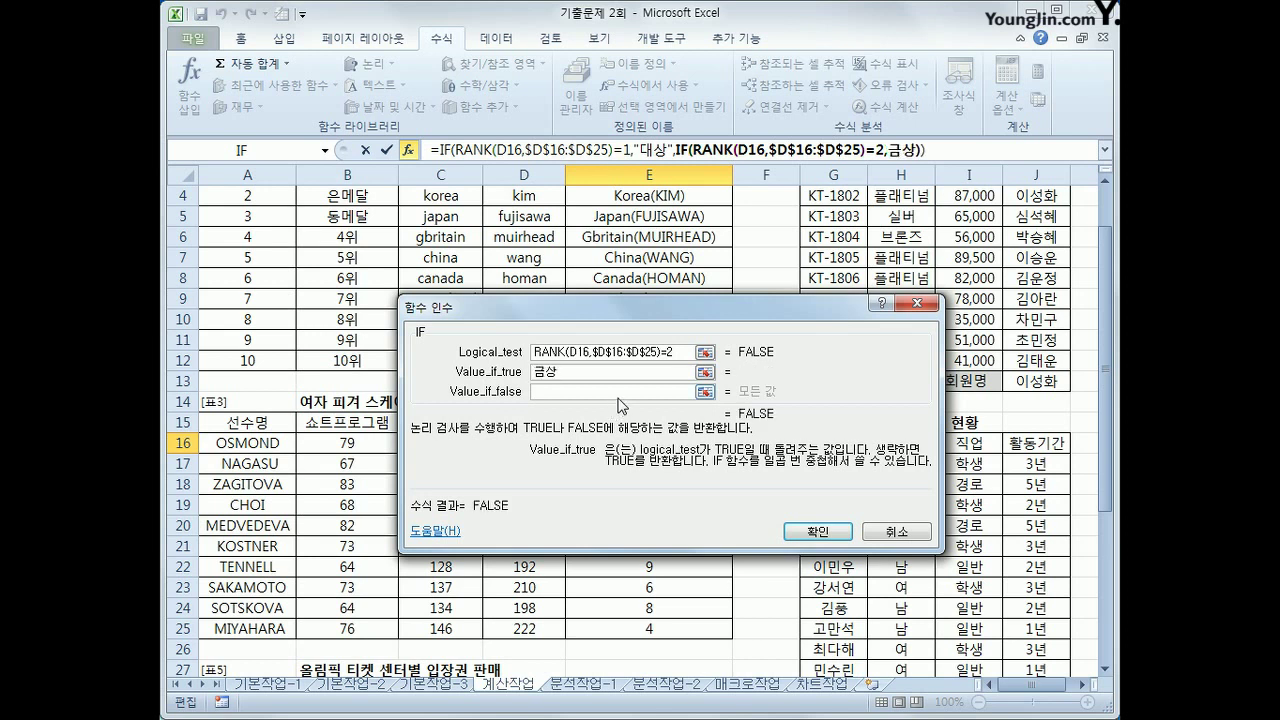
{"action": "key", "text": "Tab"}
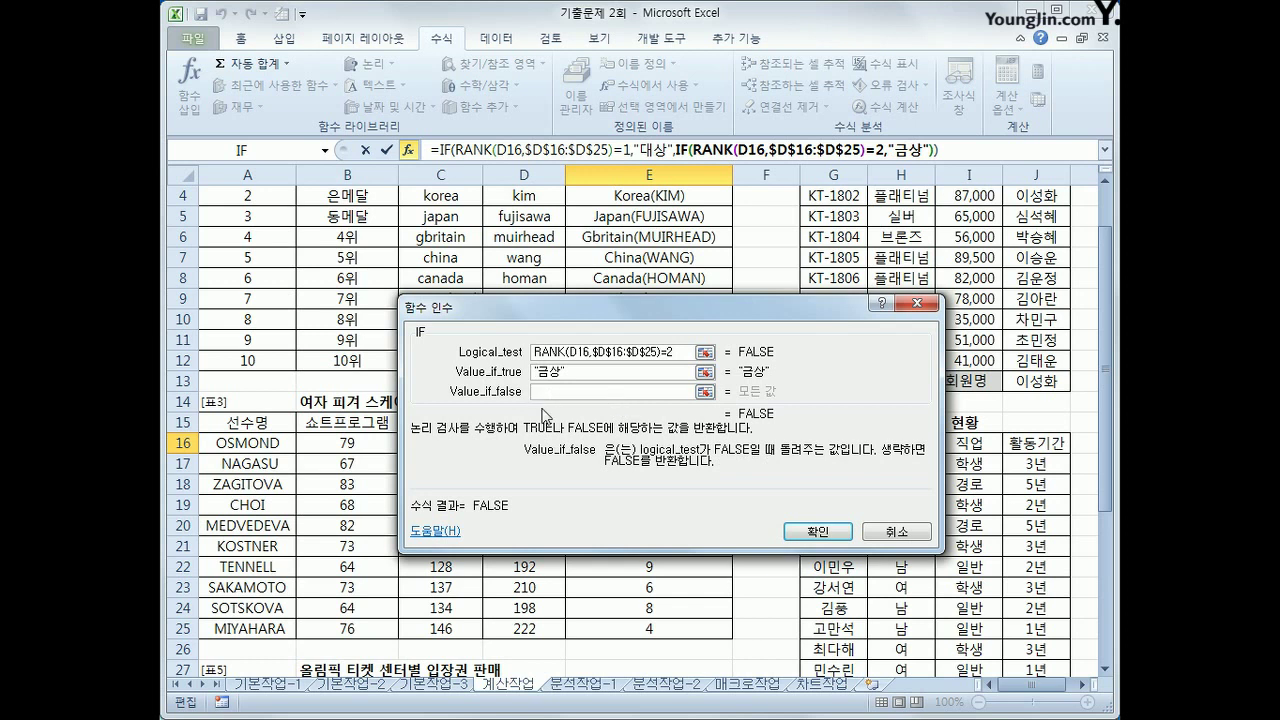
Step: Nest a third IF as the false value, testing RANK(D16,$D$16:$D$25)=3 and returning "은상" if true
{"action": "left_click", "coordinate": [266, 150]}
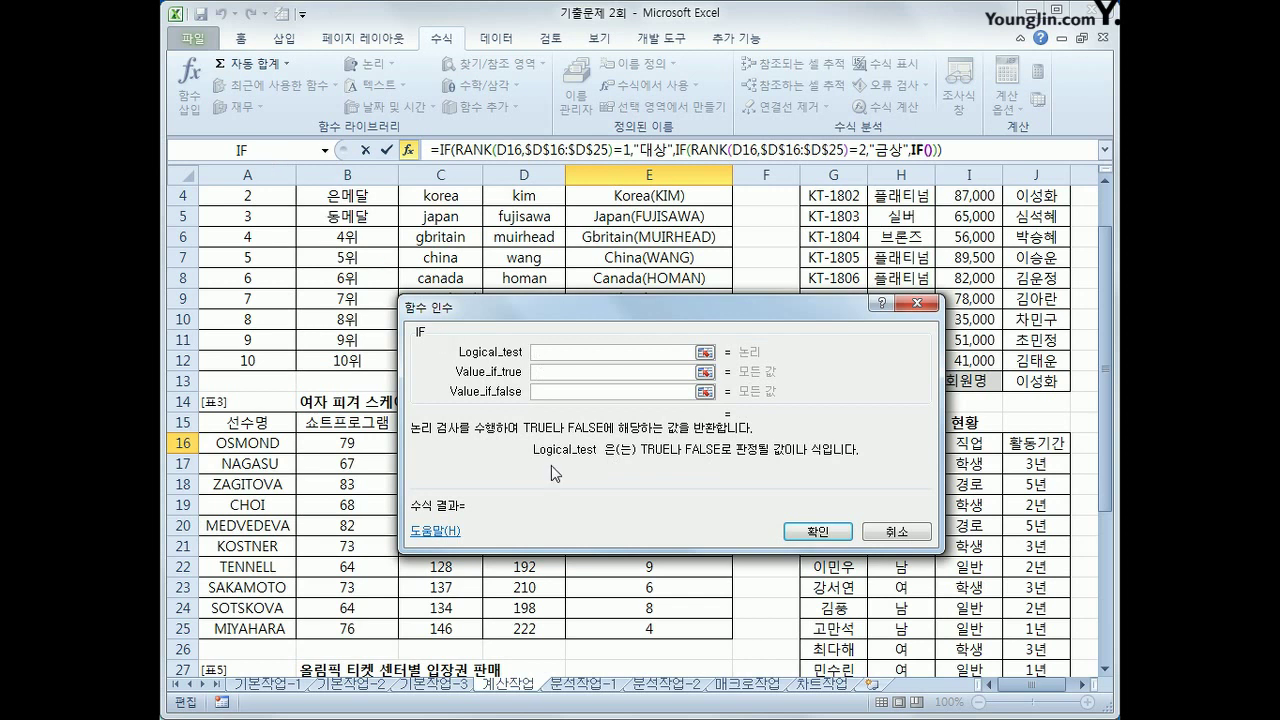
{"action": "right_click", "coordinate": [565, 351]}
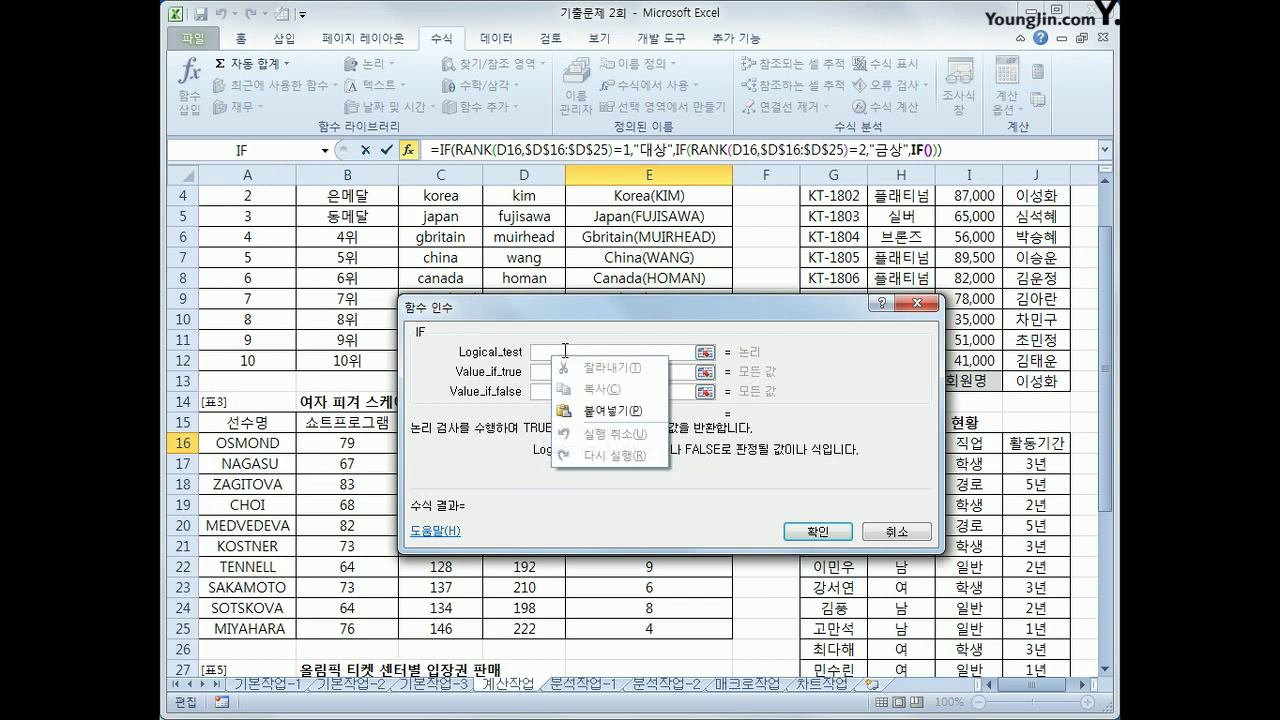
{"action": "left_click", "coordinate": [598, 410]}
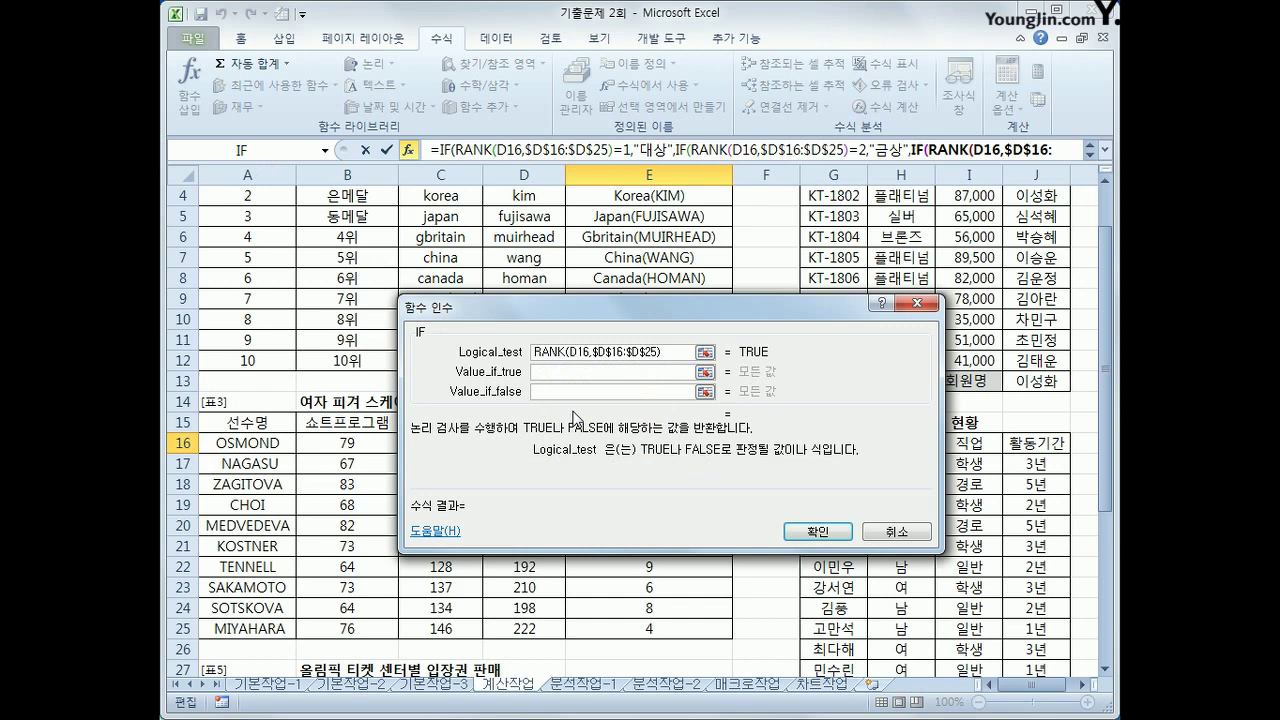
{"action": "type", "text": "=3"}
{"action": "left_click", "coordinate": [574, 372]}
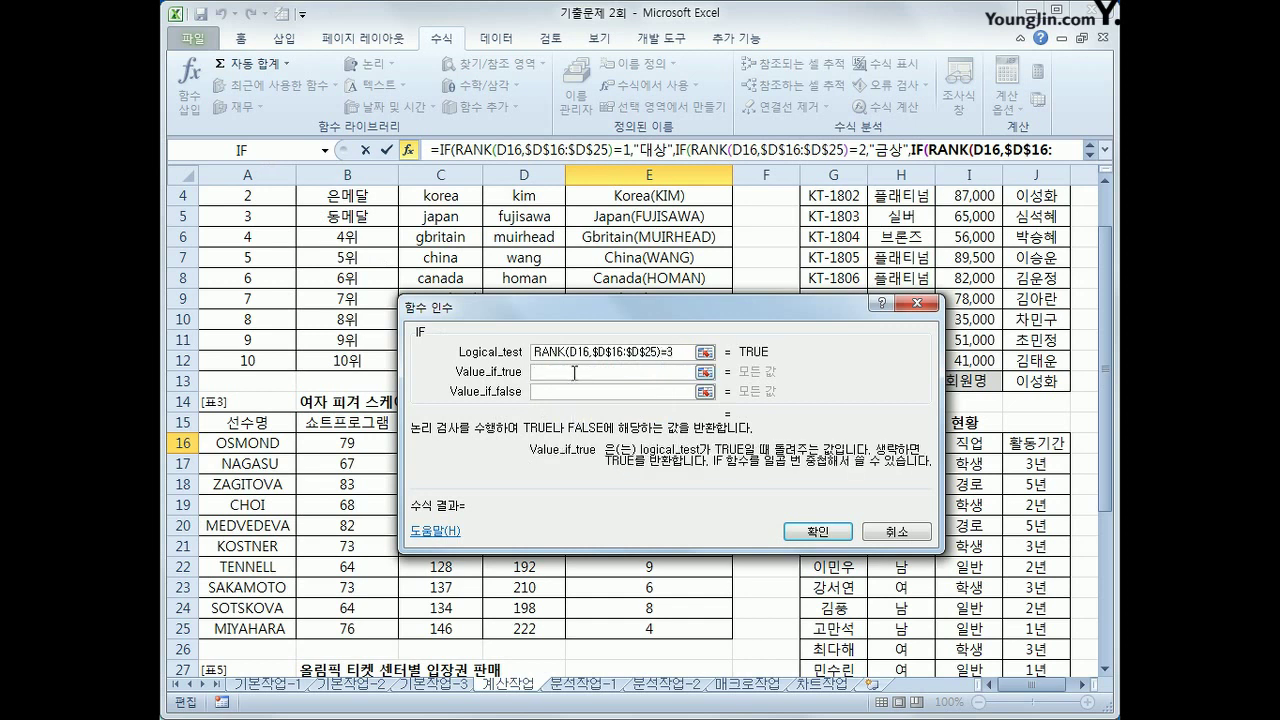
{"action": "type", "text": "은상"}
{"action": "key", "text": "Tab"}
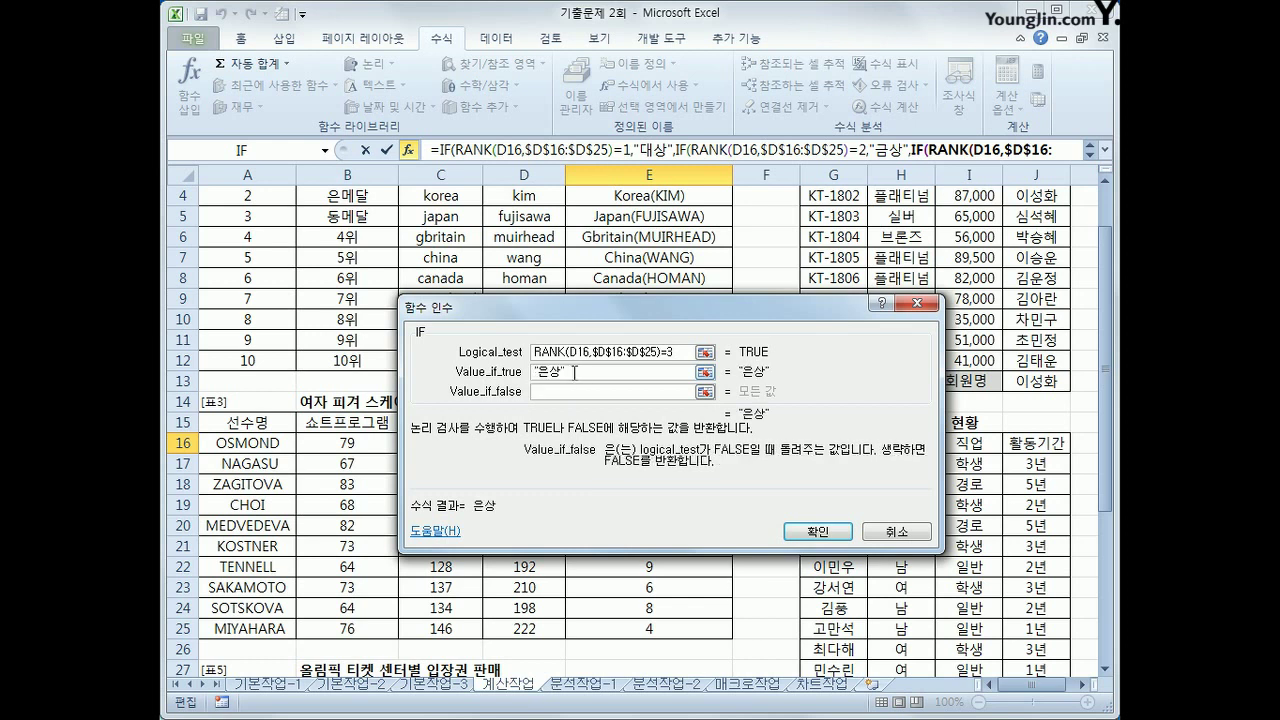
Step: Complete the innermost IF with an empty string "" as the false value and fill the formula from E16 down through E25
{"action": "type", "text": "\"\""}
{"action": "left_click", "coordinate": [818, 531]}
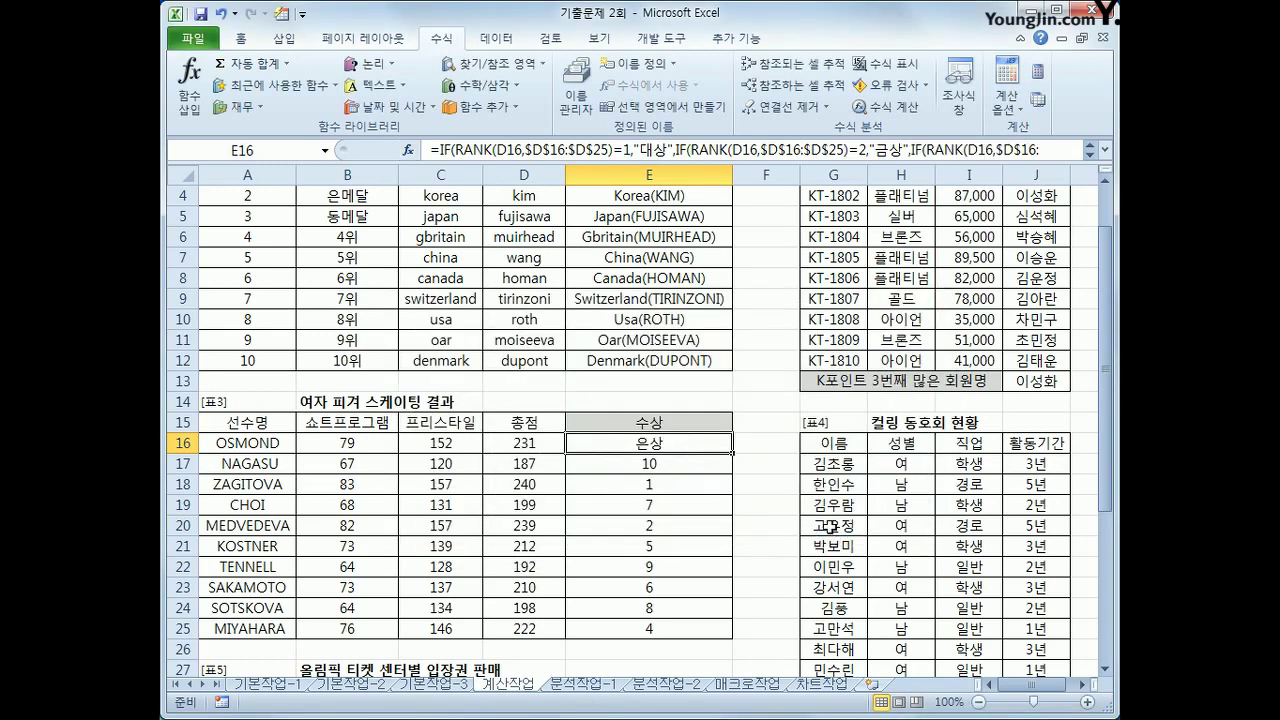
{"action": "left_click_drag", "start_coordinate": [731, 452], "coordinate": [716, 634]}
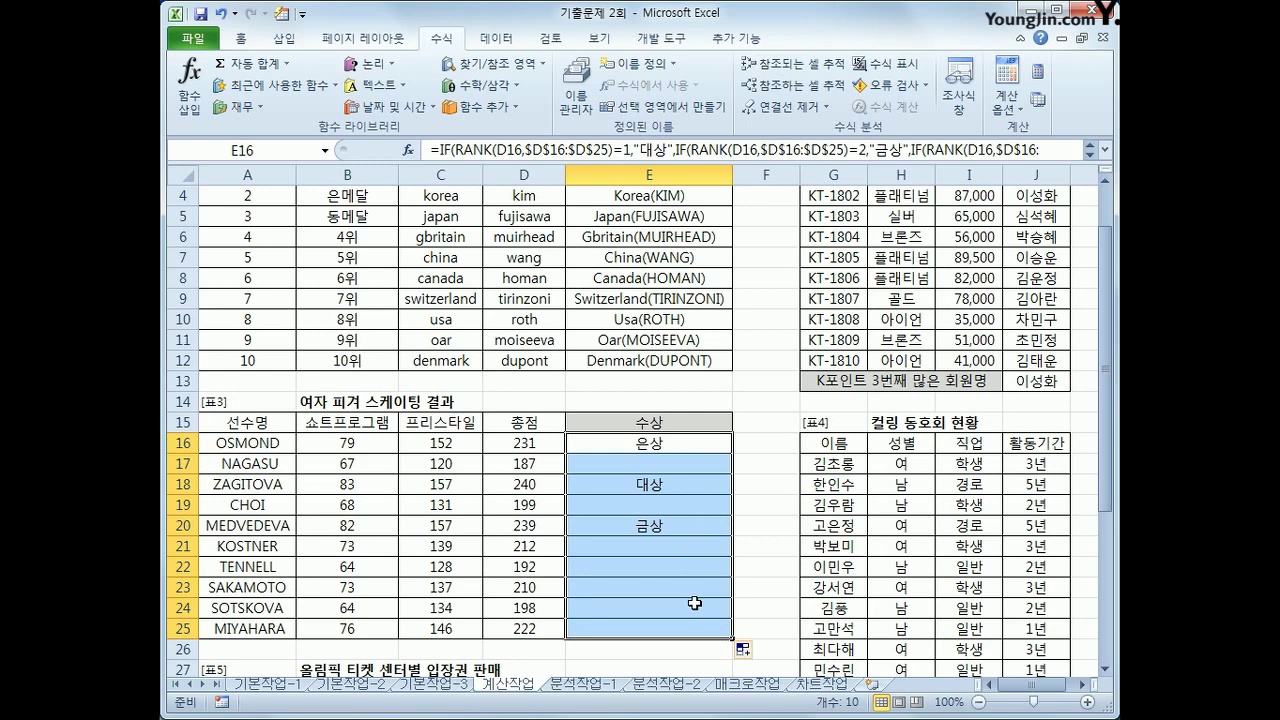
Step: Start a DCOUNTA formula in J30, the 학생 회원수 cell of the curling club table
{"action": "scroll", "coordinate": [694, 603], "scroll_direction": "down", "scroll_amount": 2}
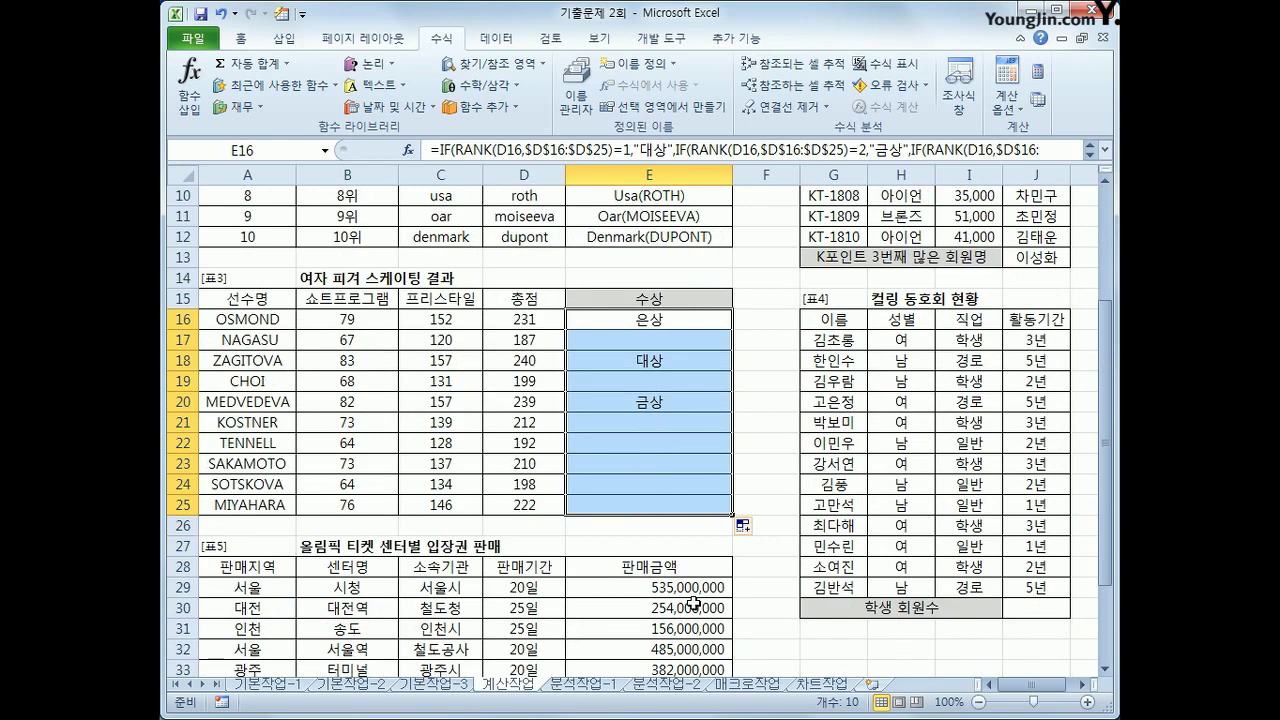
{"action": "left_click", "coordinate": [1040, 608]}
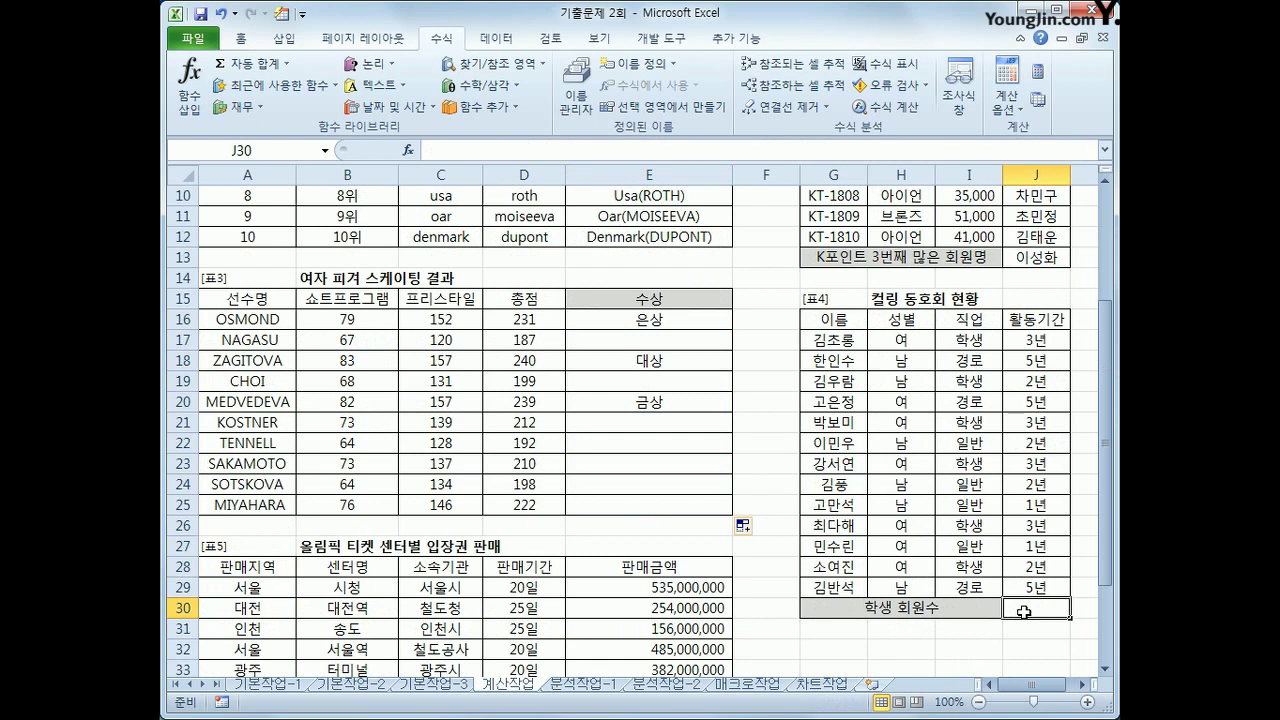
{"action": "left_click", "coordinate": [979, 339]}
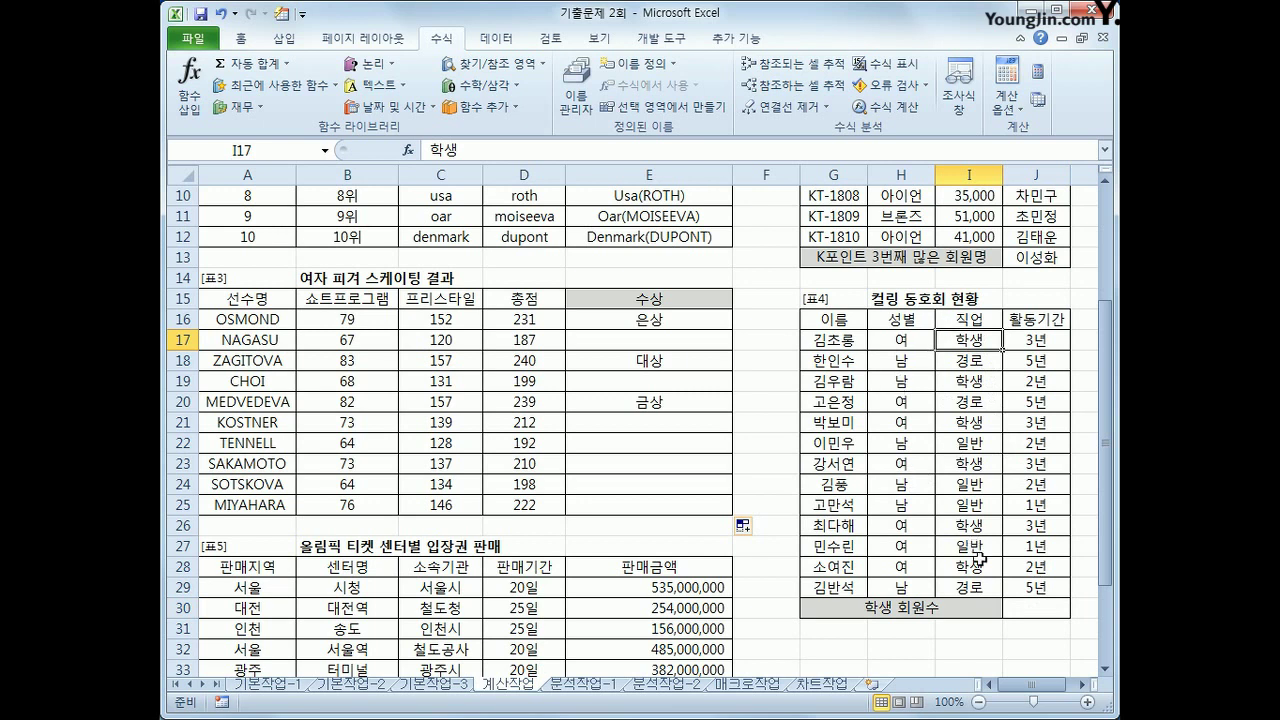
{"action": "left_click_drag", "start_coordinate": [838, 320], "coordinate": [1031, 590]}
{"action": "left_click", "coordinate": [1044, 608]}
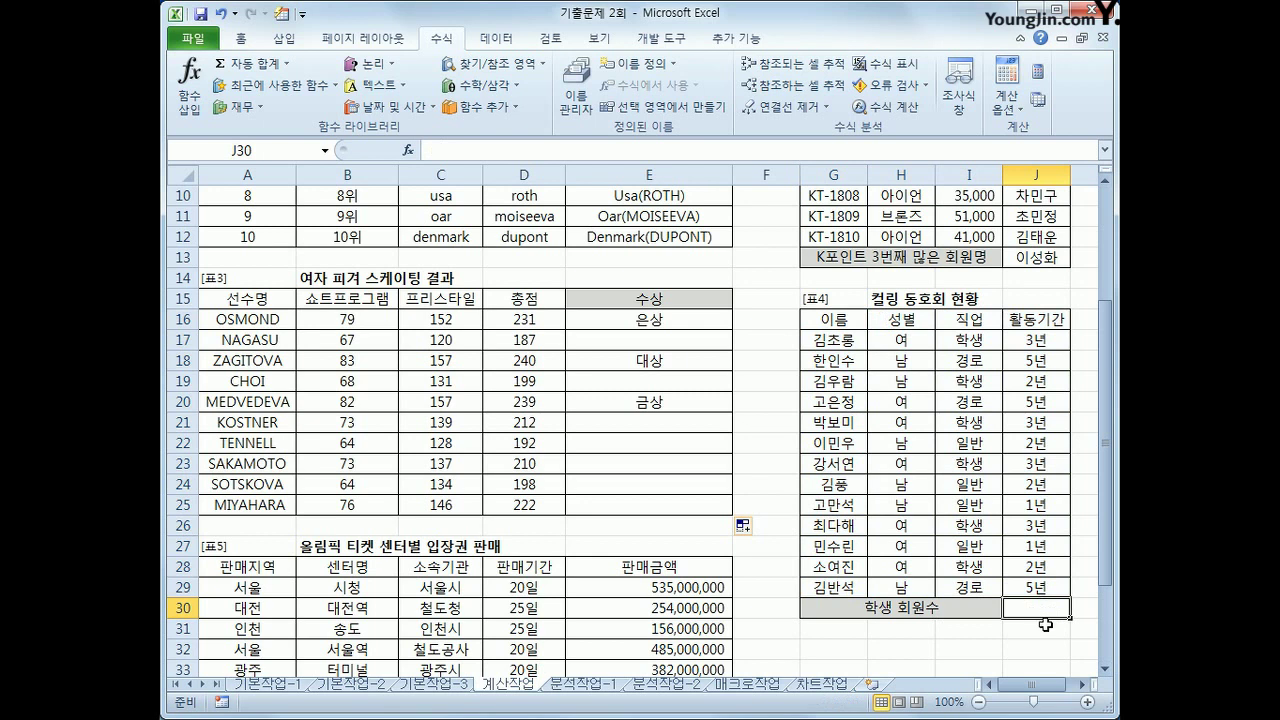
{"action": "type", "text": "="}
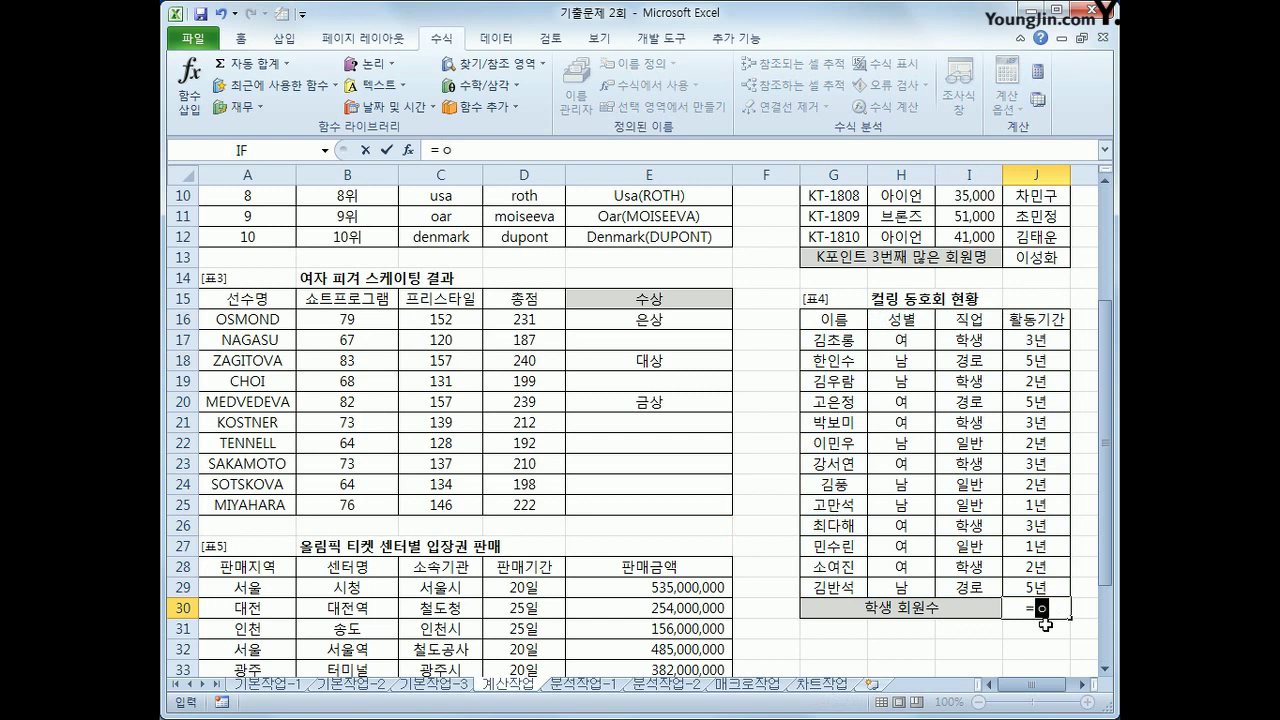
{"action": "type", "text": "d"}
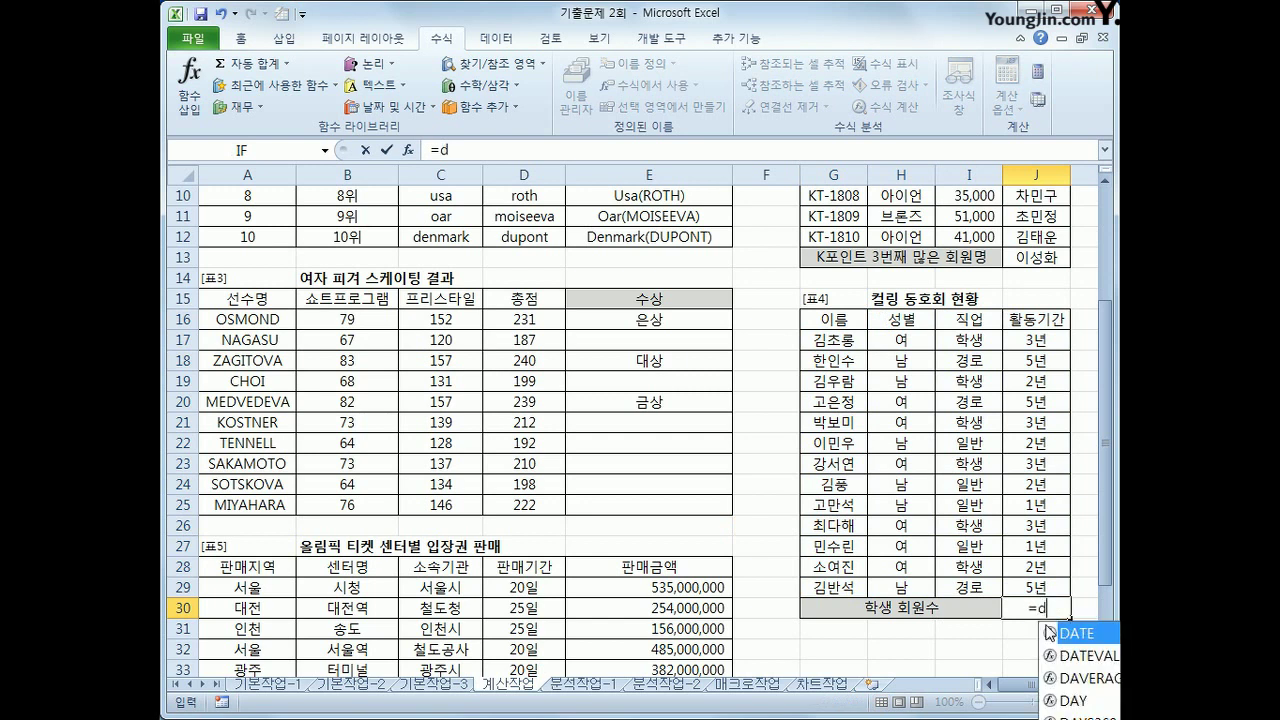
{"action": "type", "text": "c"}
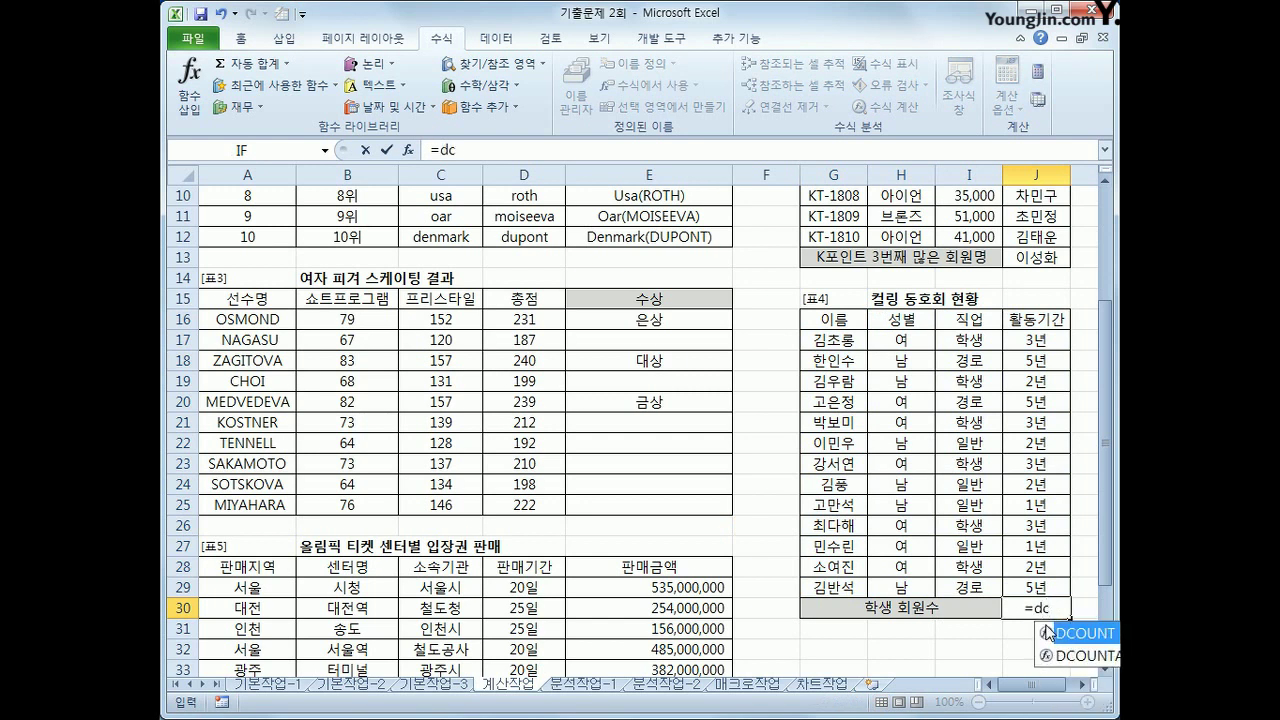
{"action": "key", "text": "Down"}
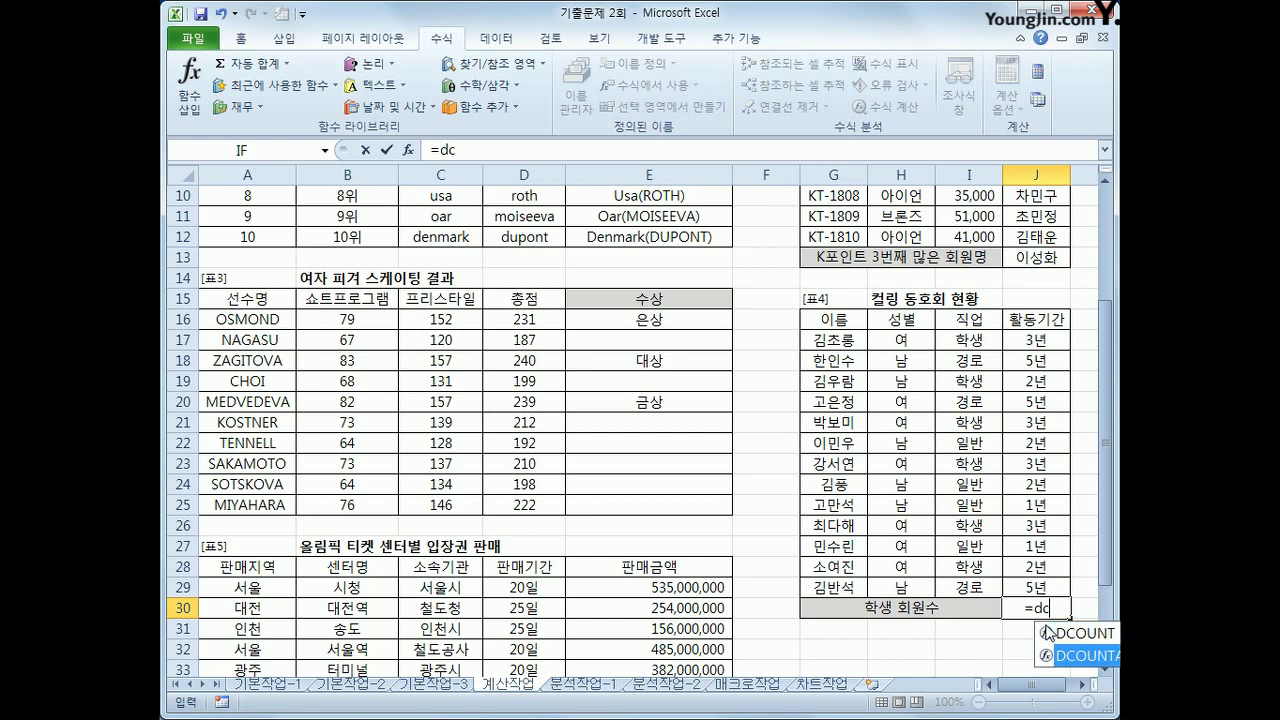
{"action": "double_click", "coordinate": [1108, 656]}
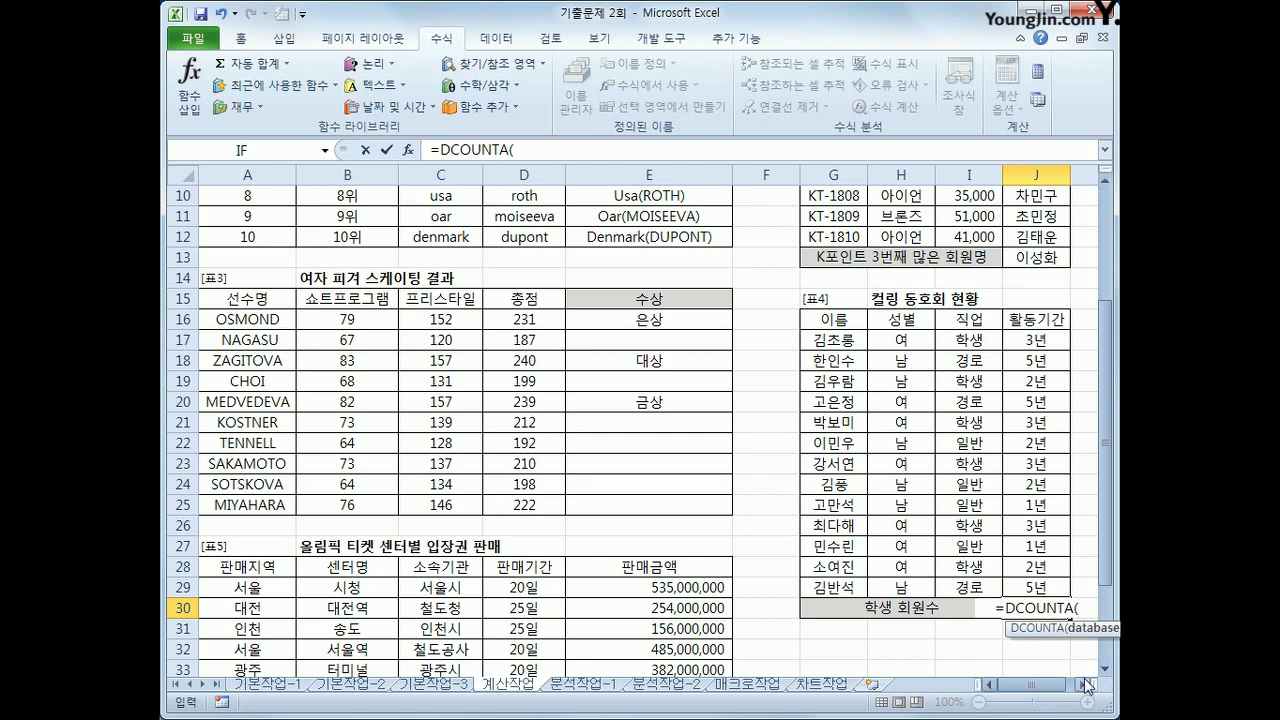
Step: Give the DCOUNTA formula the database range G16:J29 and the 활동기간 header J16 as the field
{"action": "left_click_drag", "start_coordinate": [834, 318], "coordinate": [1040, 587]}
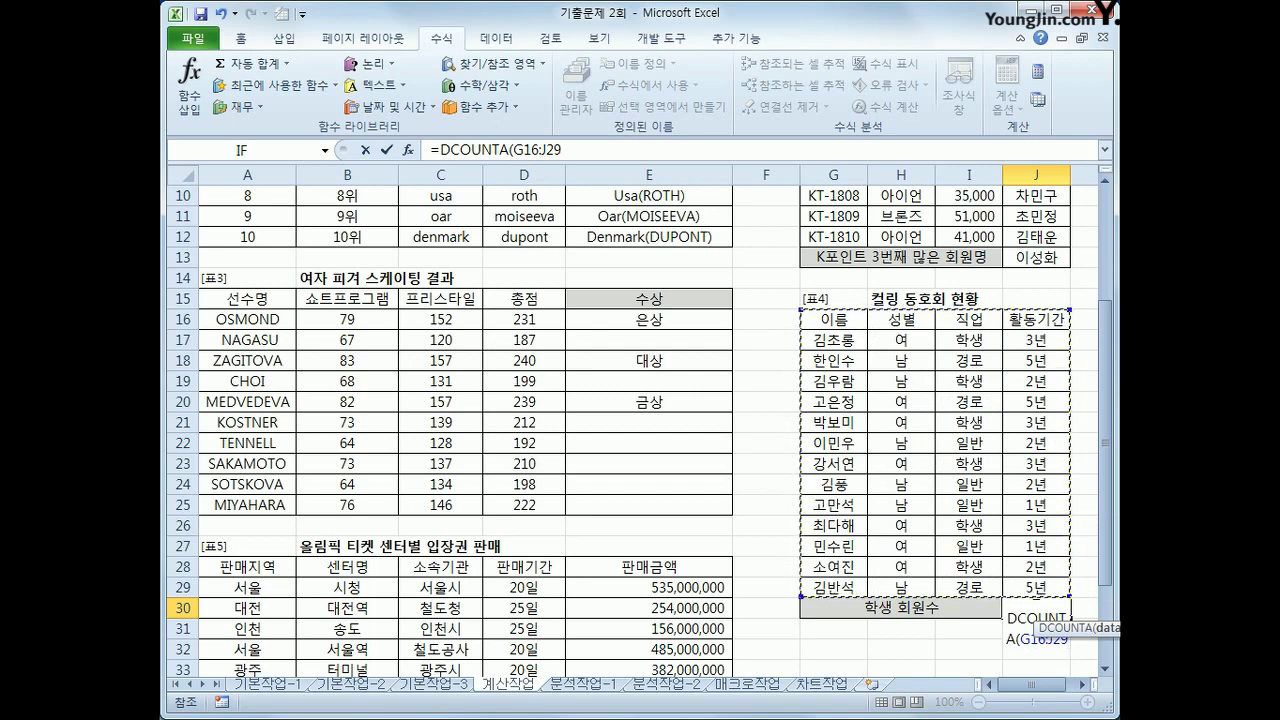
{"action": "type", "text": ","}
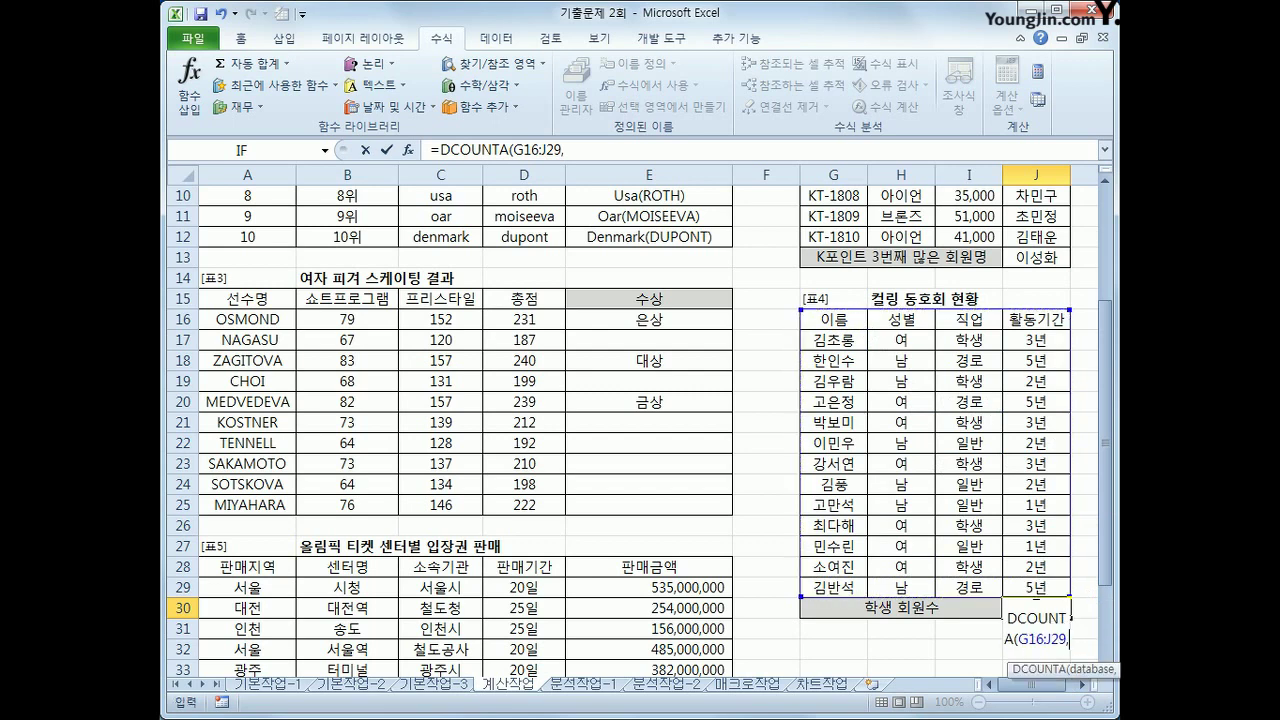
{"action": "left_click", "coordinate": [1055, 316]}
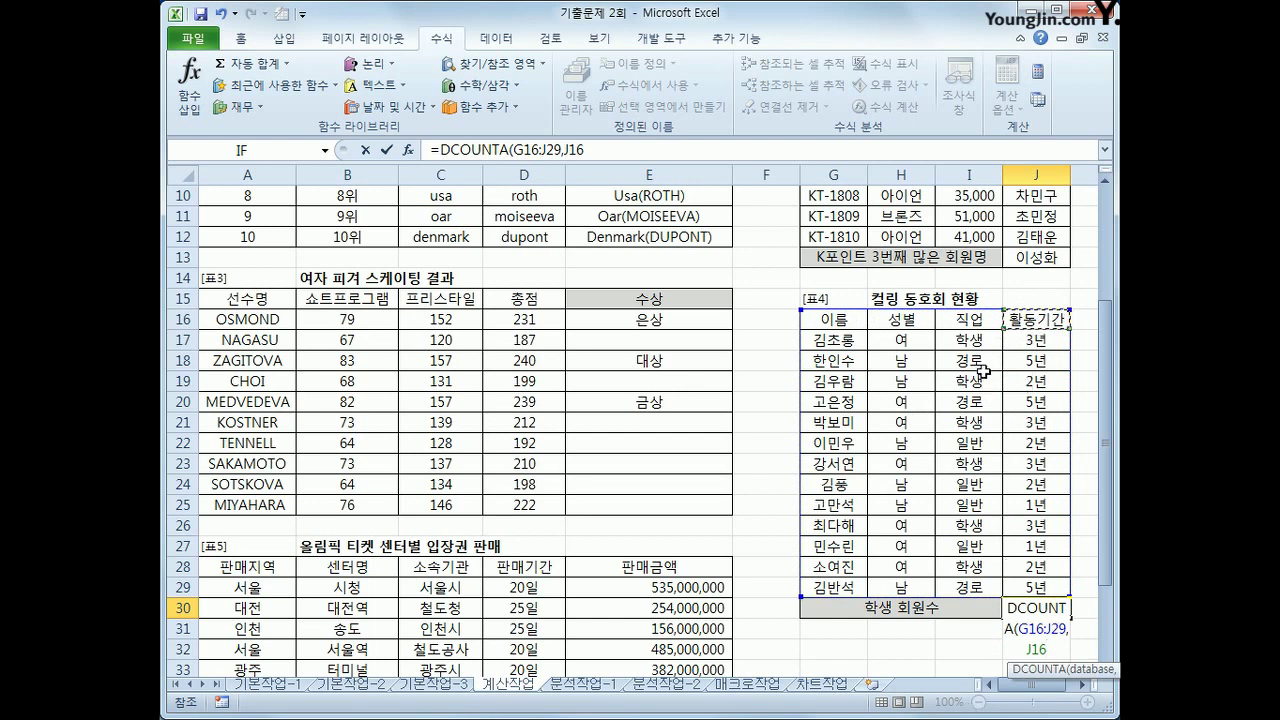
{"action": "left_click", "coordinate": [974, 317]}
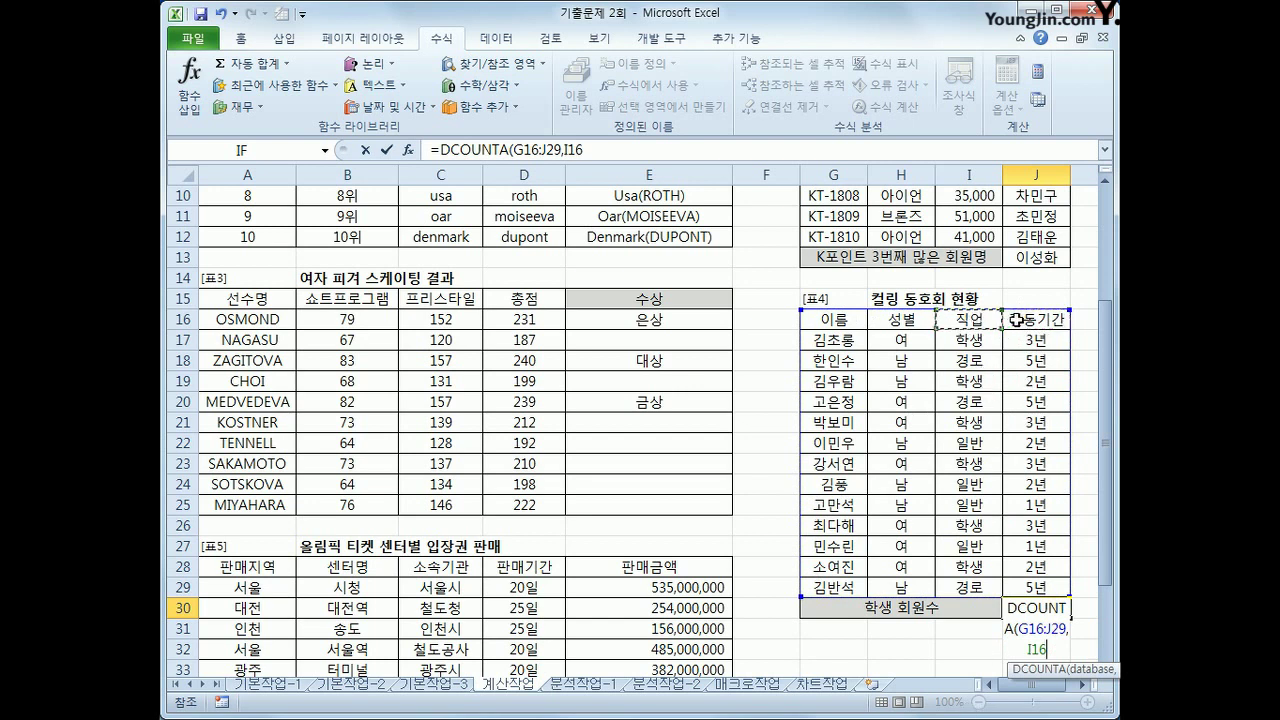
{"action": "left_click", "coordinate": [1021, 318]}
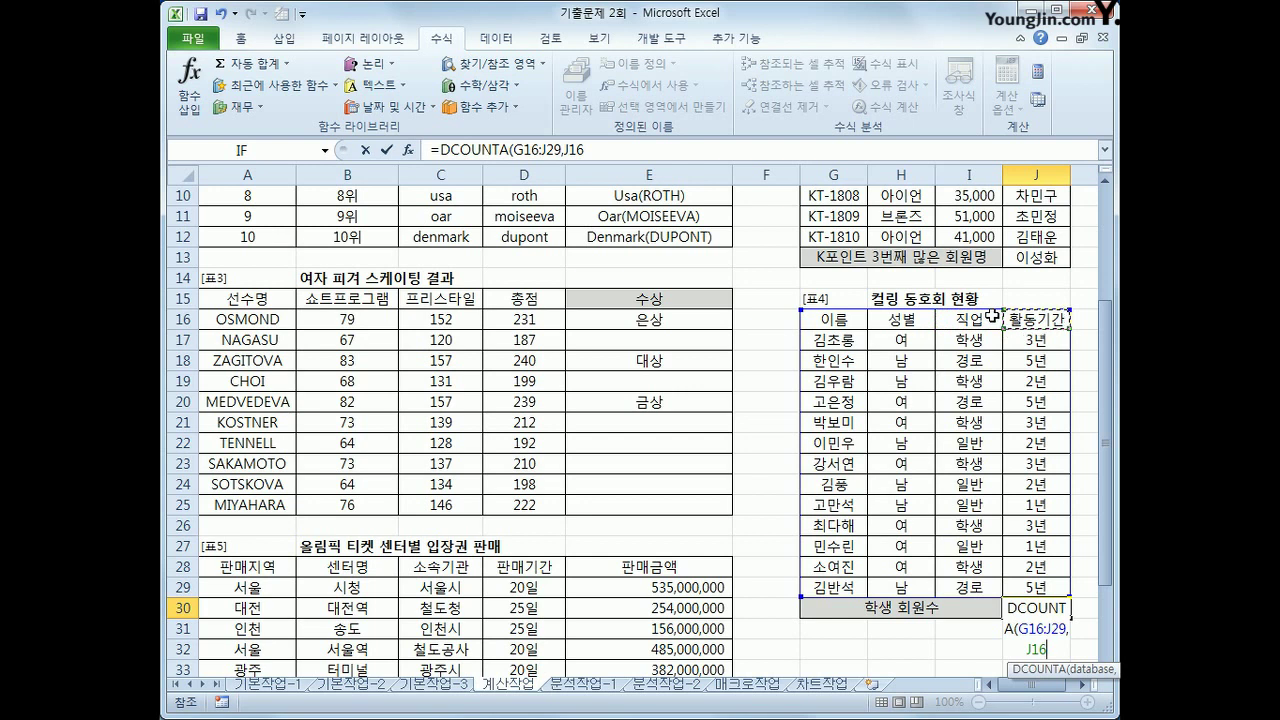
Step: Complete the DCOUNTA formula in J30 with the criteria range I16:I17
{"action": "type", "text": ","}
{"action": "left_click_drag", "start_coordinate": [965, 318], "coordinate": [962, 342]}
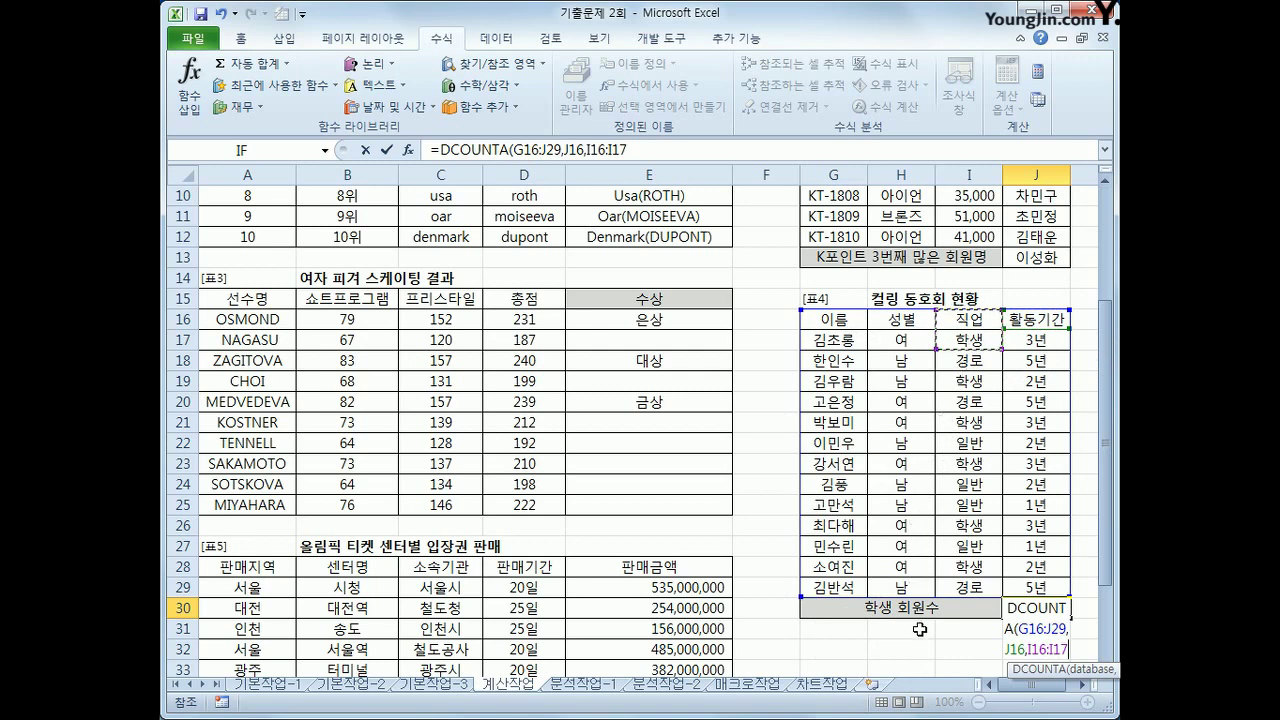
{"action": "type", "text": ")"}
{"action": "key", "text": "Return"}
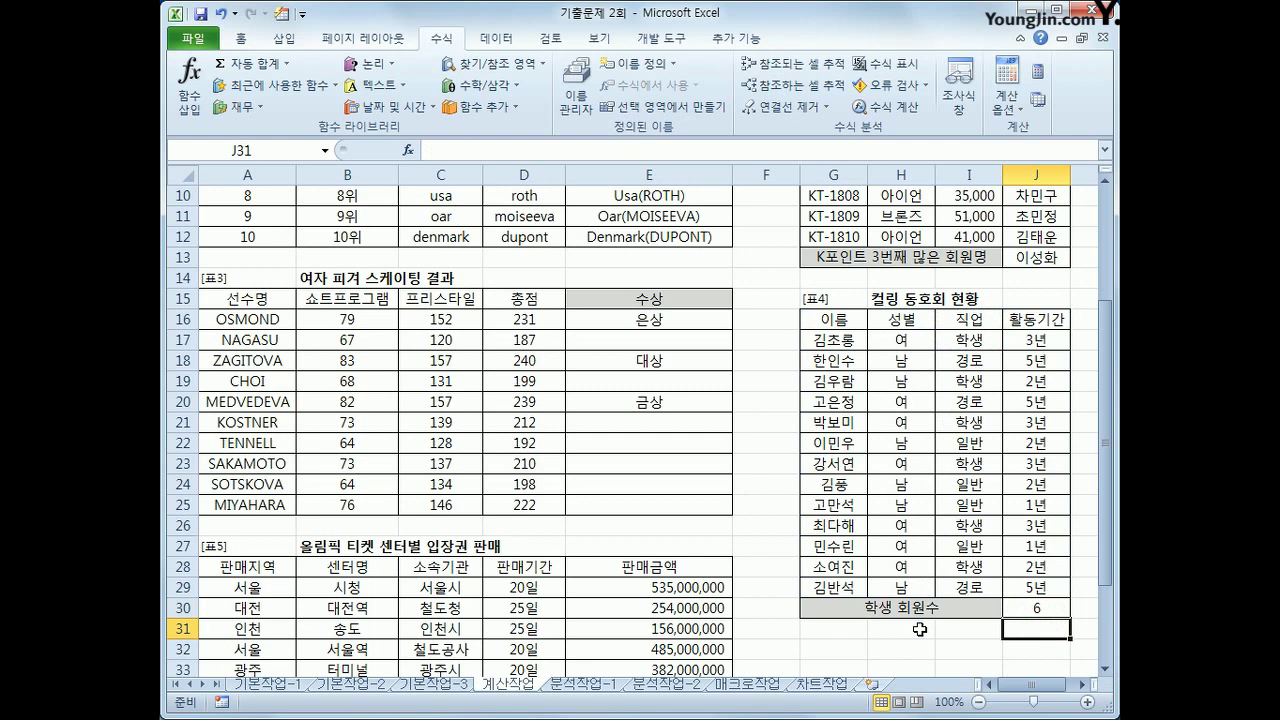
Step: Check the student count by selecting each 학생 entry in the 직업 column and reviewing the formula in J30
{"action": "left_click", "coordinate": [984, 342]}
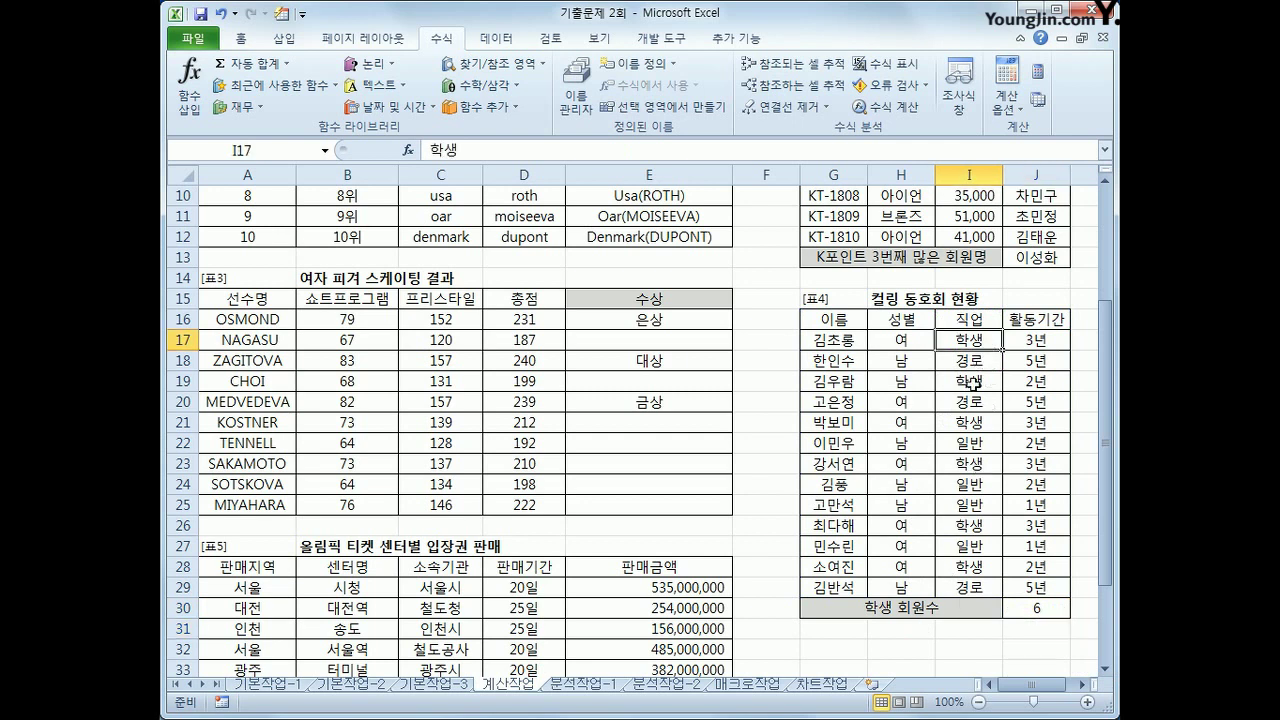
{"action": "left_click", "coordinate": [972, 381], "text": "ctrl"}
{"action": "left_click", "coordinate": [972, 422], "text": "ctrl"}
{"action": "left_click", "coordinate": [975, 463], "text": "ctrl"}
{"action": "left_click", "coordinate": [982, 522], "text": "ctrl"}
{"action": "left_click", "coordinate": [982, 566], "text": "ctrl"}
{"action": "left_click", "coordinate": [1025, 610]}
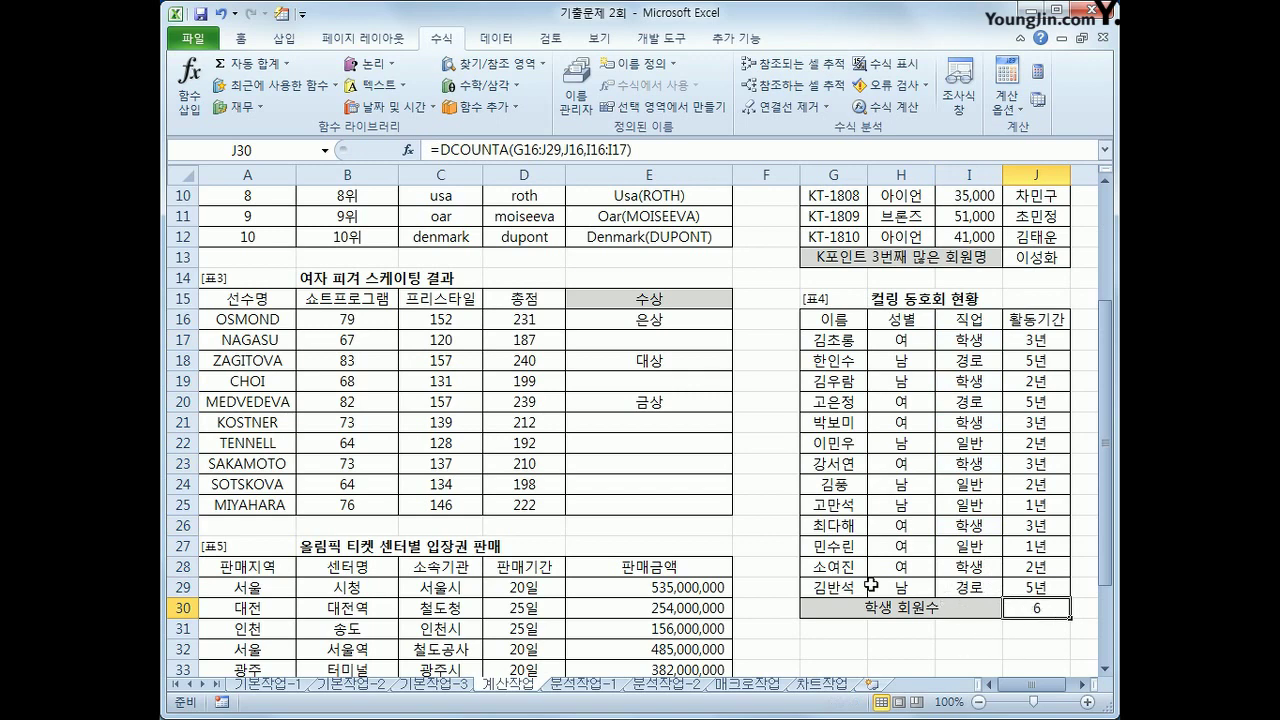
Step: Start an AVERAGEIF formula in E38, the 서울지역 판매금액 평균 cell of the ticket sales table
{"action": "scroll", "coordinate": [855, 575], "scroll_direction": "down", "scroll_amount": 3}
{"action": "left_click", "coordinate": [689, 593]}
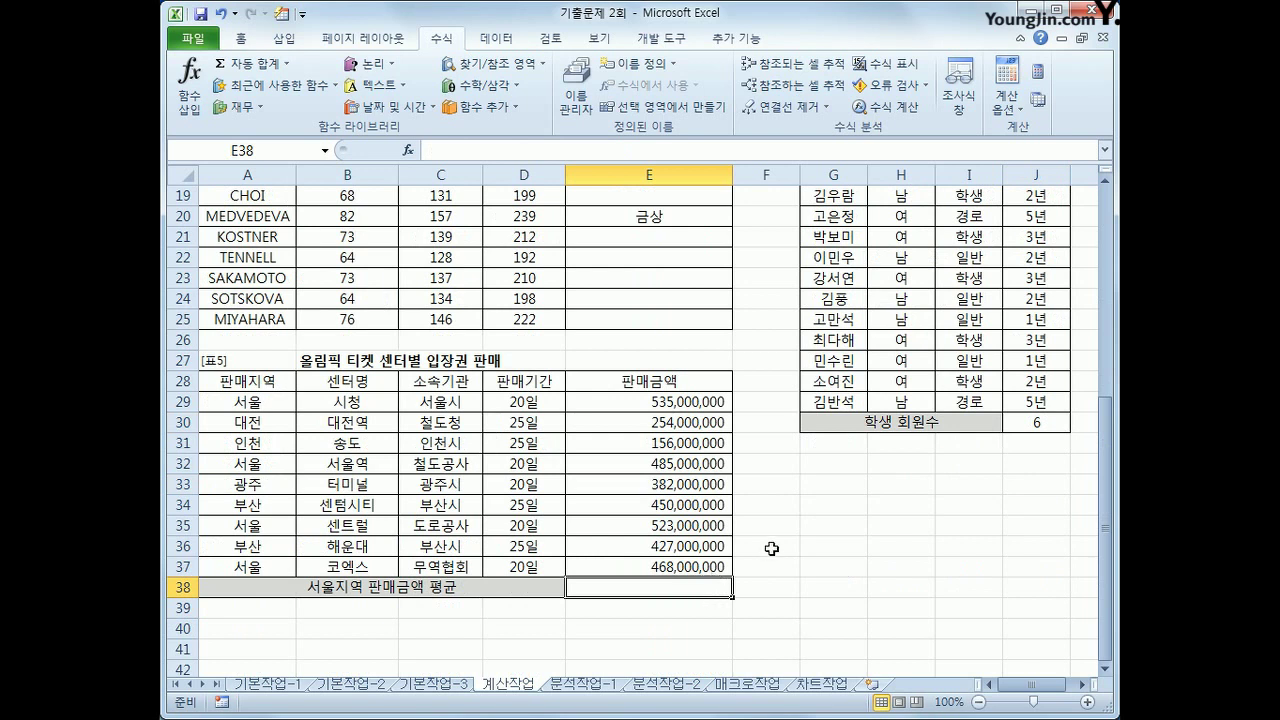
{"action": "left_click", "coordinate": [278, 403]}
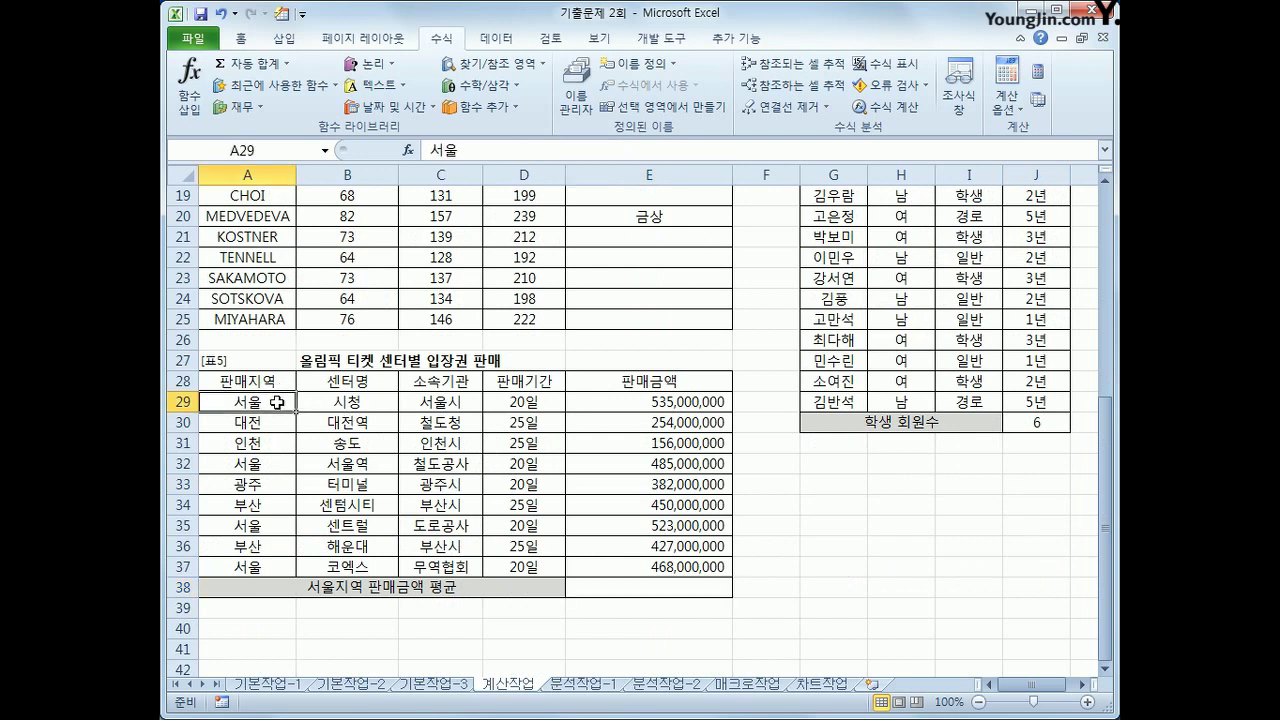
{"action": "left_click", "coordinate": [592, 405]}
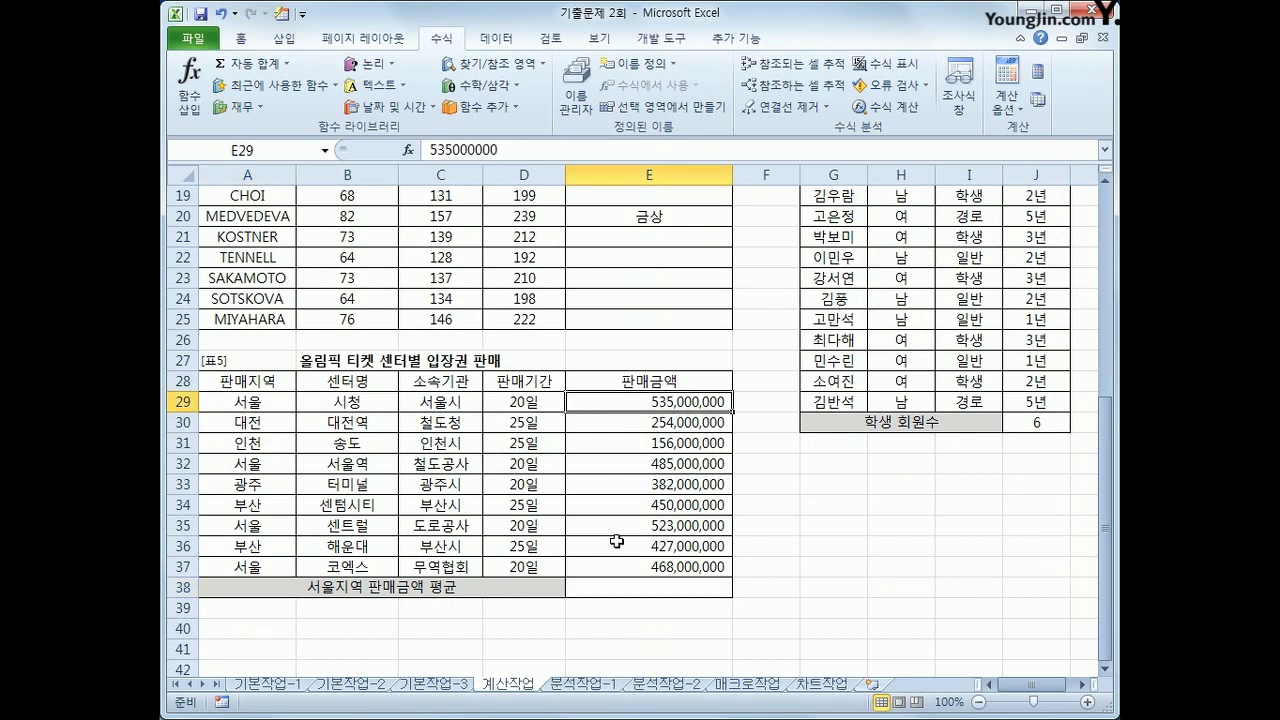
{"action": "left_click", "coordinate": [621, 586]}
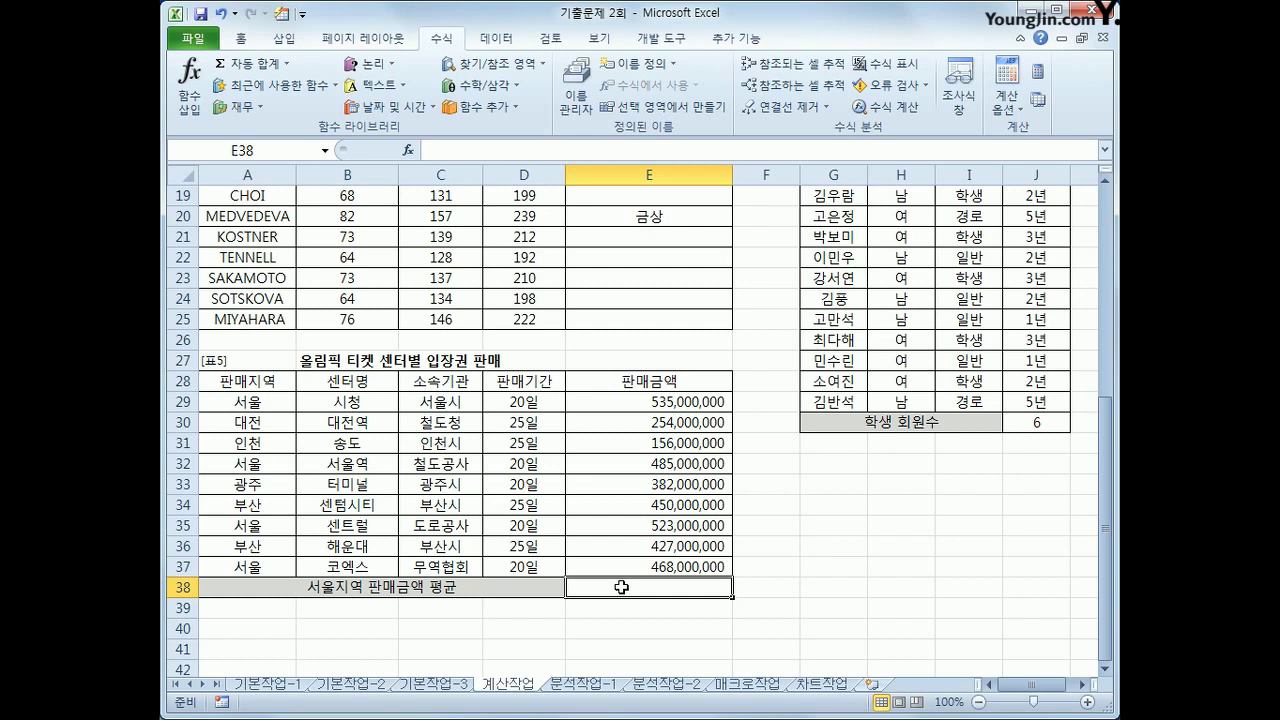
{"action": "type", "text": "=a"}
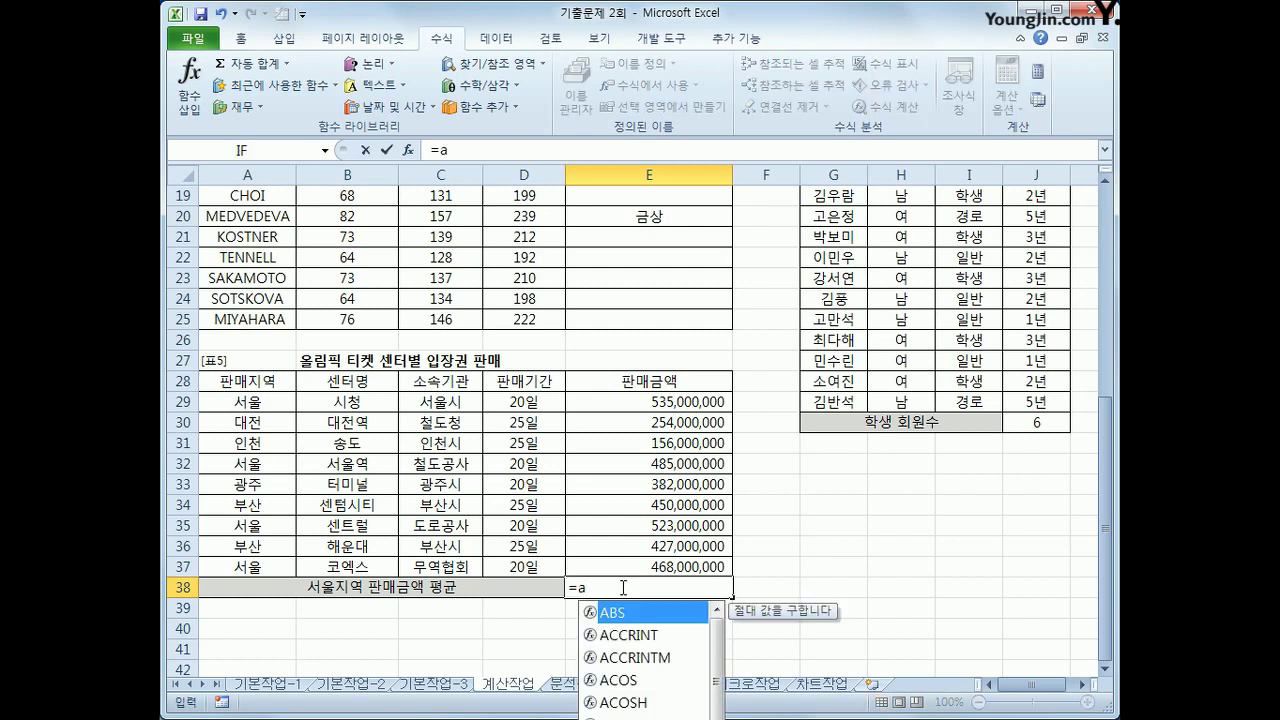
{"action": "type", "text": "v"}
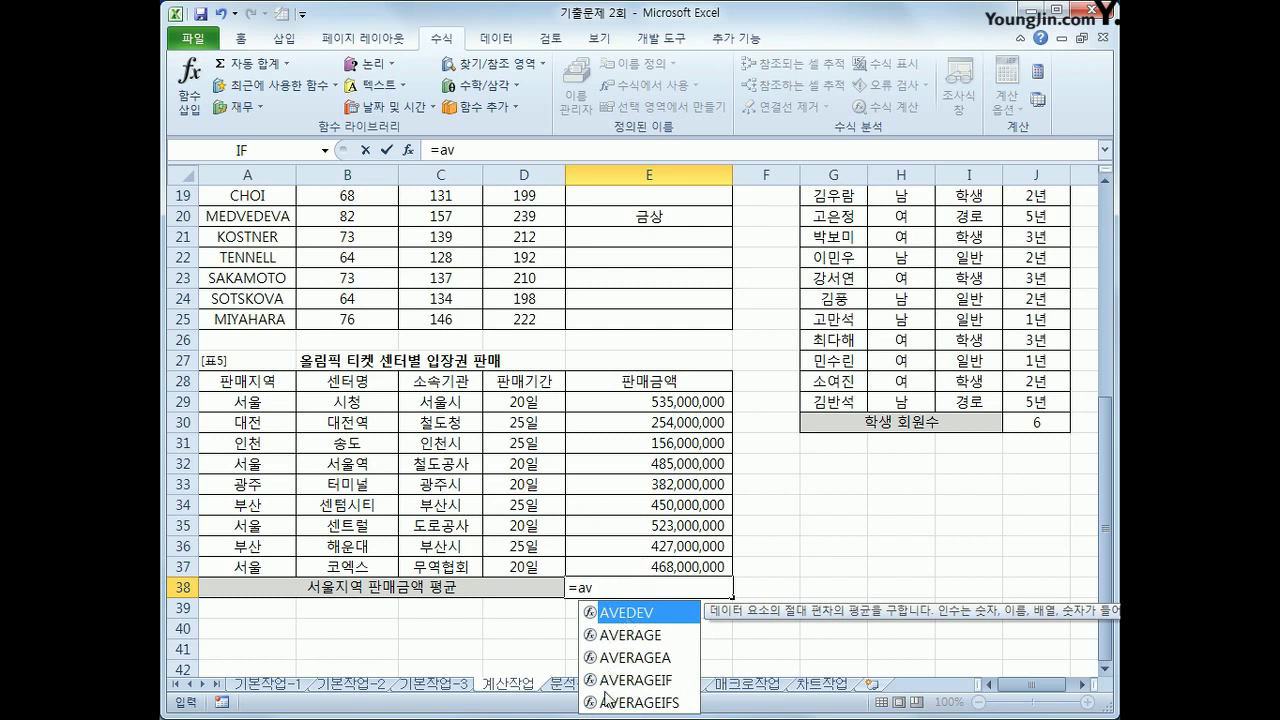
{"action": "left_click", "coordinate": [643, 682]}
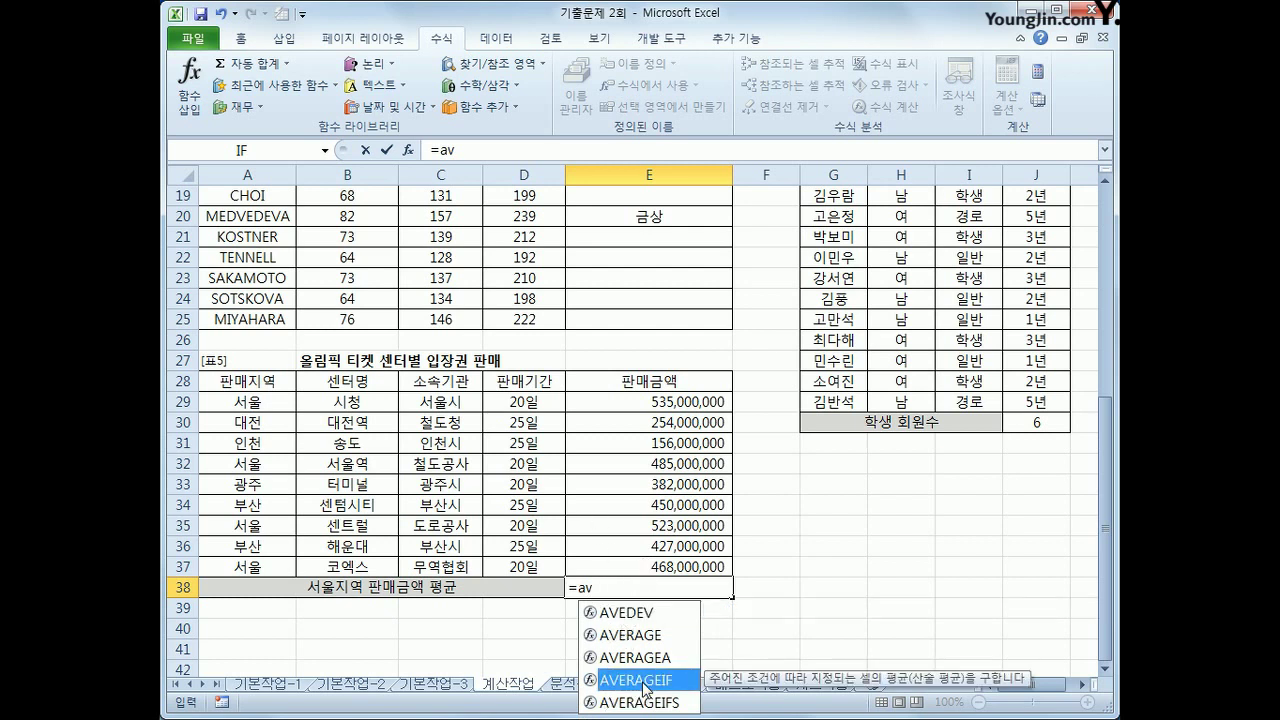
{"action": "double_click", "coordinate": [643, 682]}
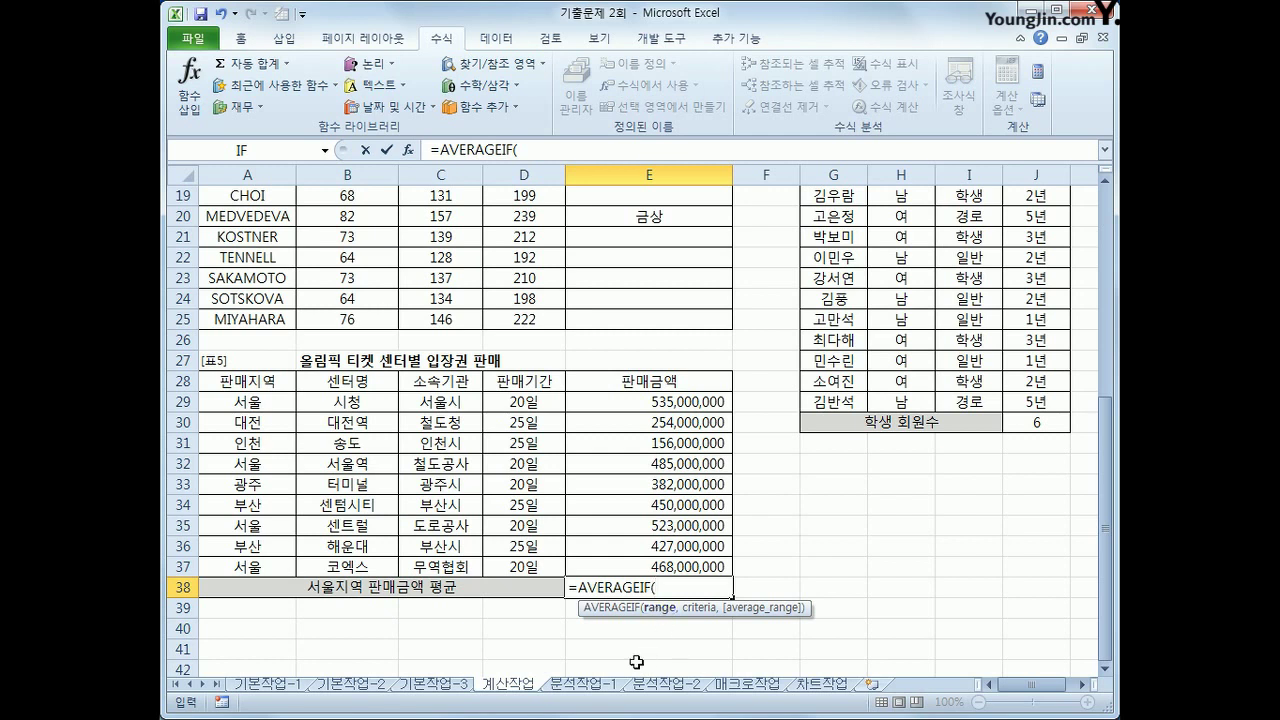
Step: Complete the AVERAGEIF formula with range A29:A37, criterion "서울" and average range E29:E37
{"action": "left_click_drag", "start_coordinate": [266, 401], "coordinate": [256, 566]}
{"action": "type", "text": ","}
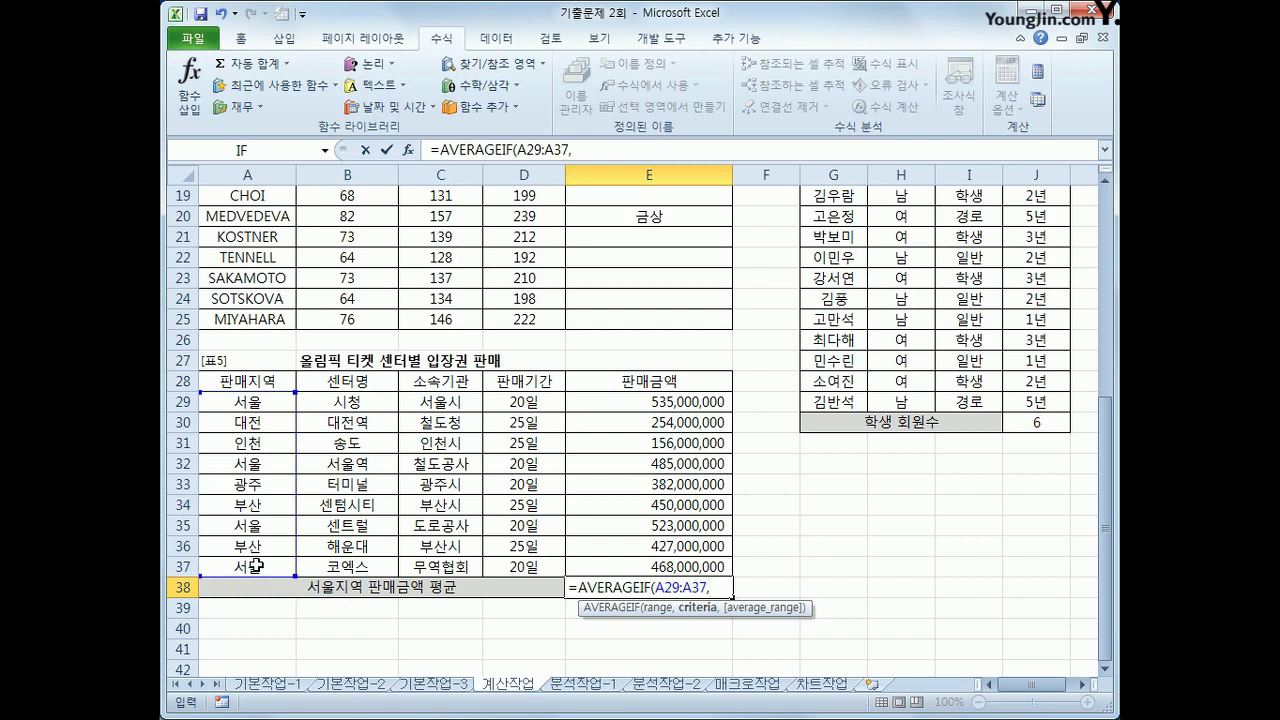
{"action": "type", "text": "\"서울\","}
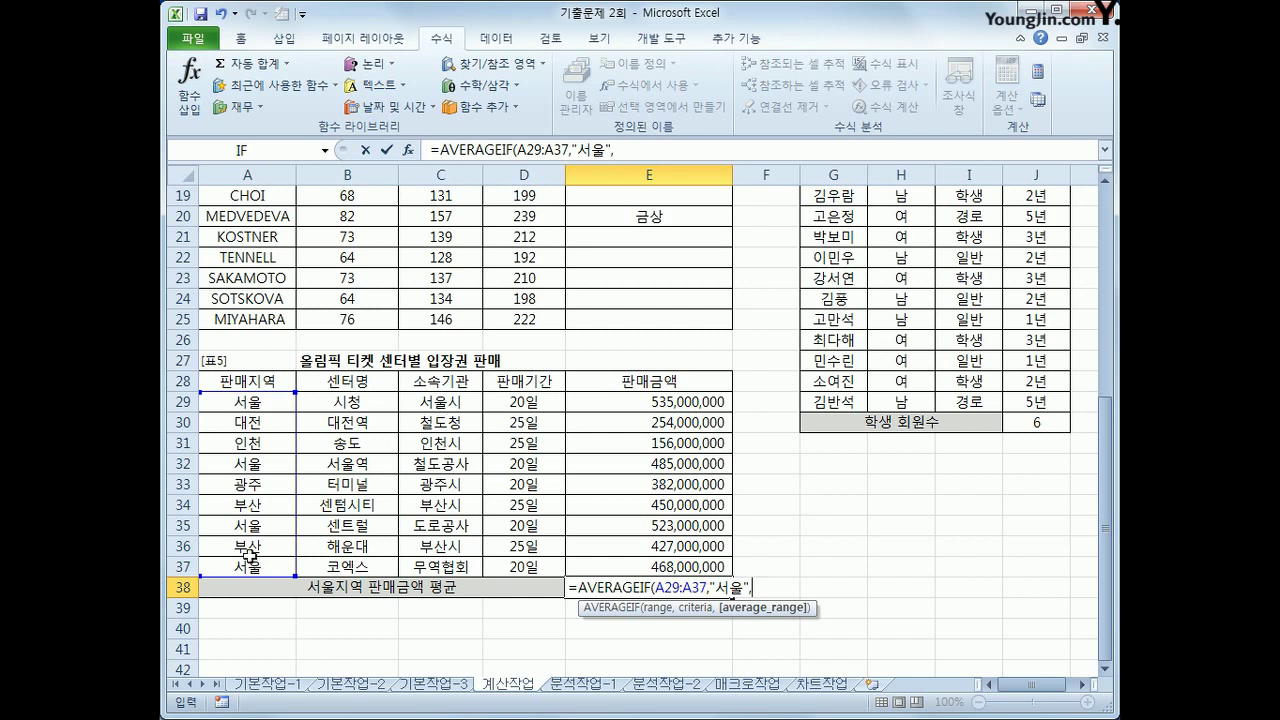
{"action": "left_click_drag", "start_coordinate": [645, 404], "coordinate": [651, 561]}
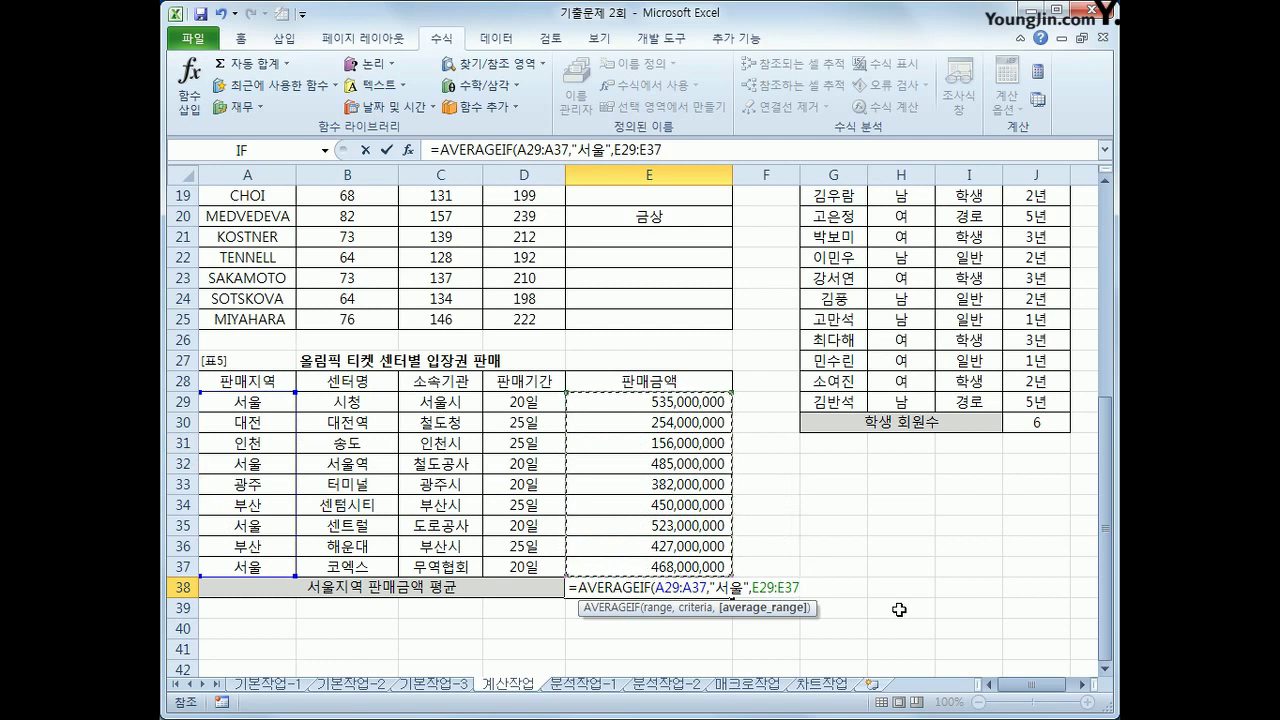
{"action": "type", "text": ")"}
{"action": "key", "text": "Return"}
{"action": "key", "text": "Up"}
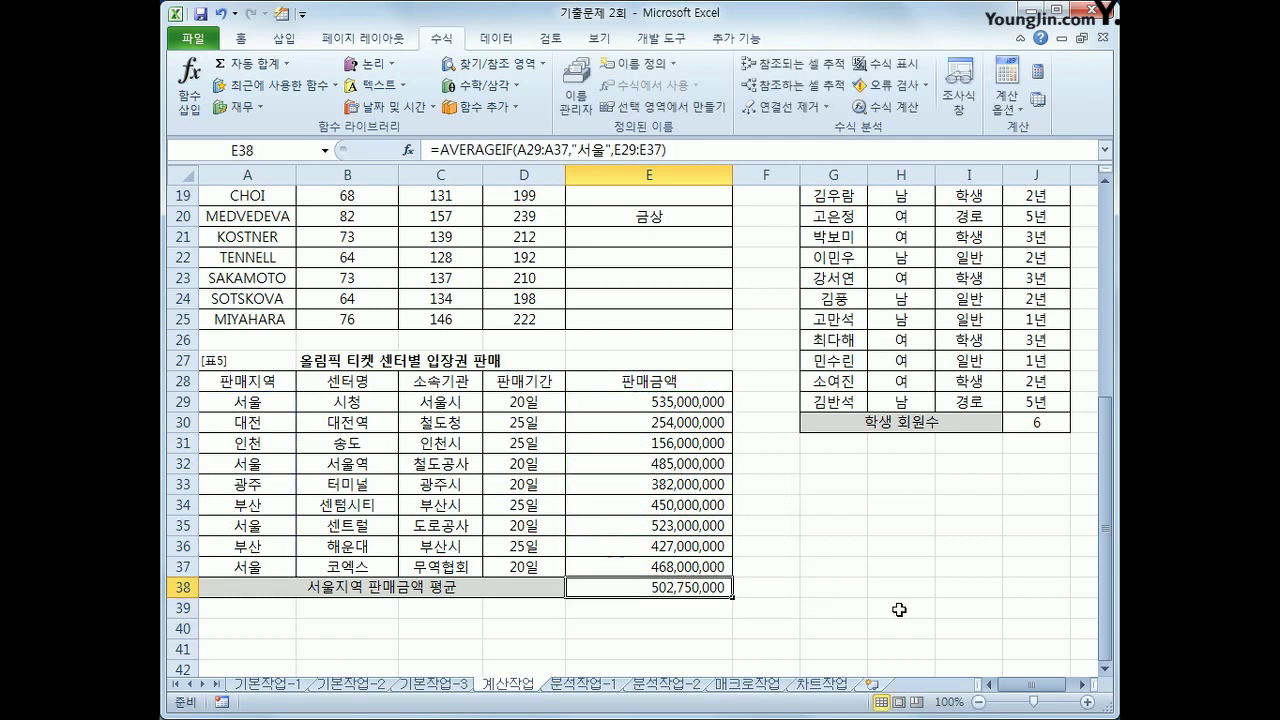
Step: Check the Seoul average by selecting the 판매금액 values of all four 서울 rows together
{"action": "left_click", "coordinate": [692, 403]}
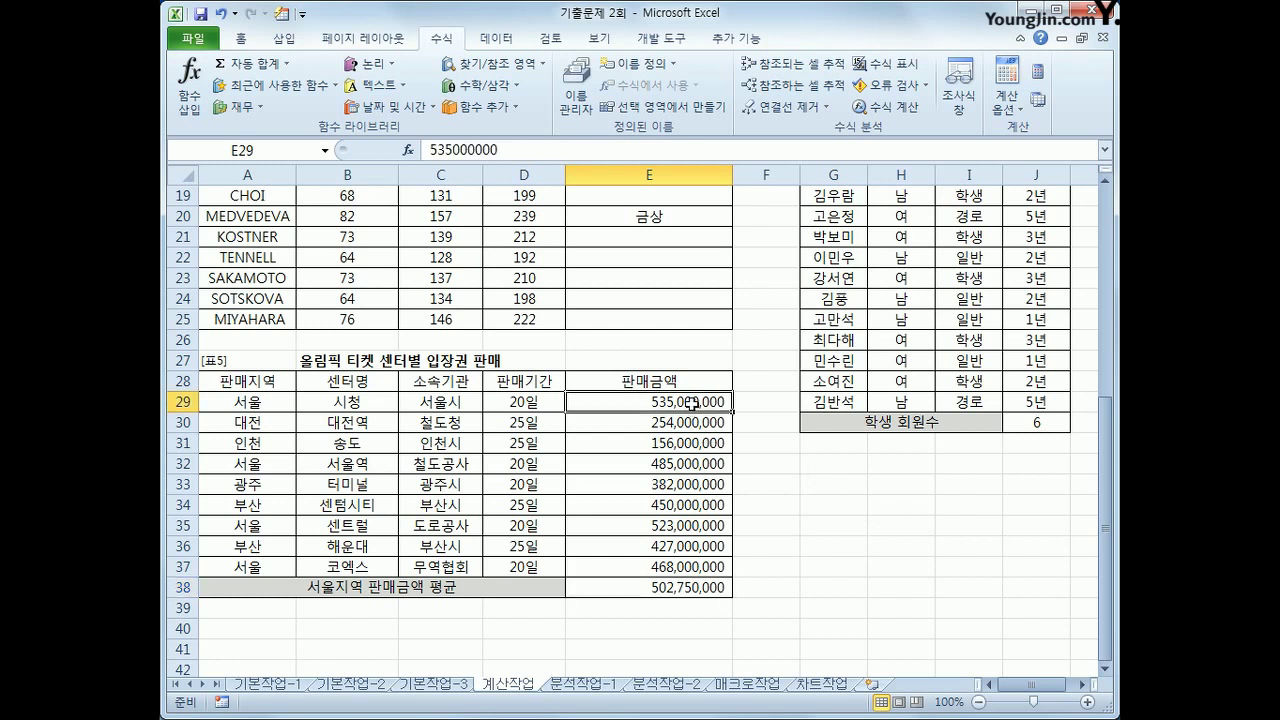
{"action": "left_click", "coordinate": [696, 466], "text": "ctrl"}
{"action": "left_click", "coordinate": [668, 524], "text": "ctrl"}
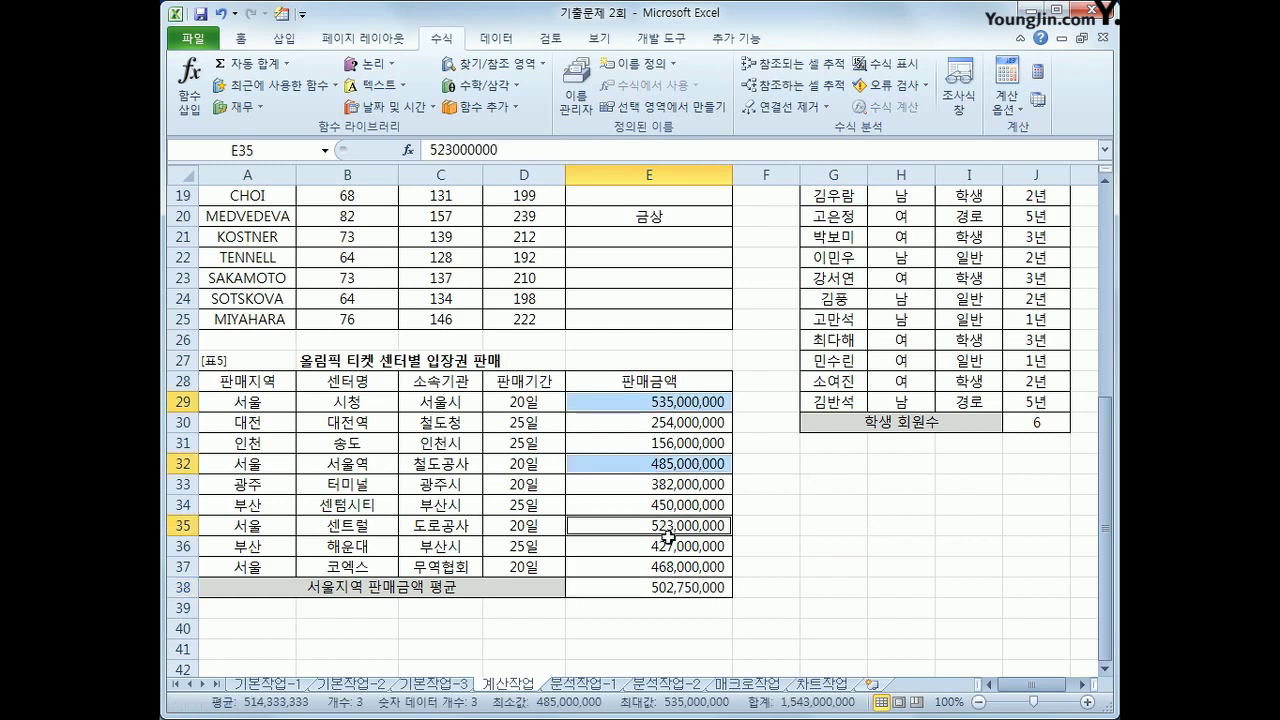
{"action": "left_click", "coordinate": [669, 566], "text": "ctrl"}
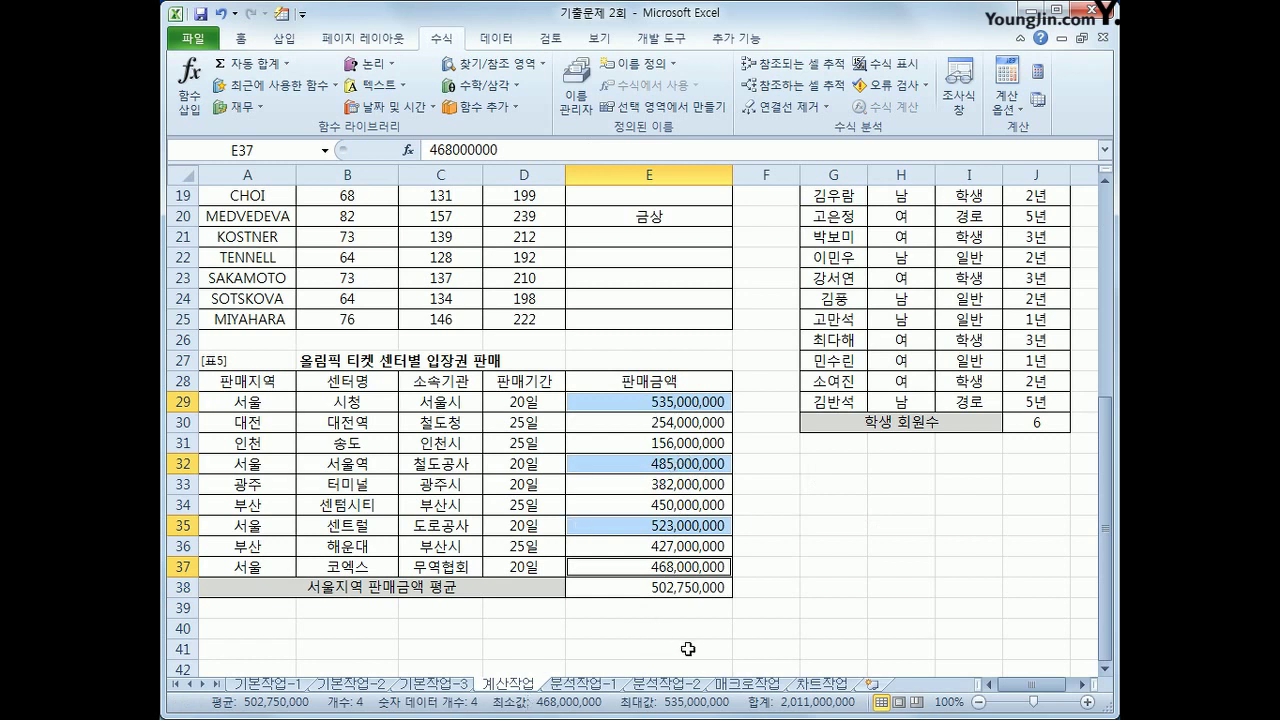
{"action": "left_click", "coordinate": [844, 633]}
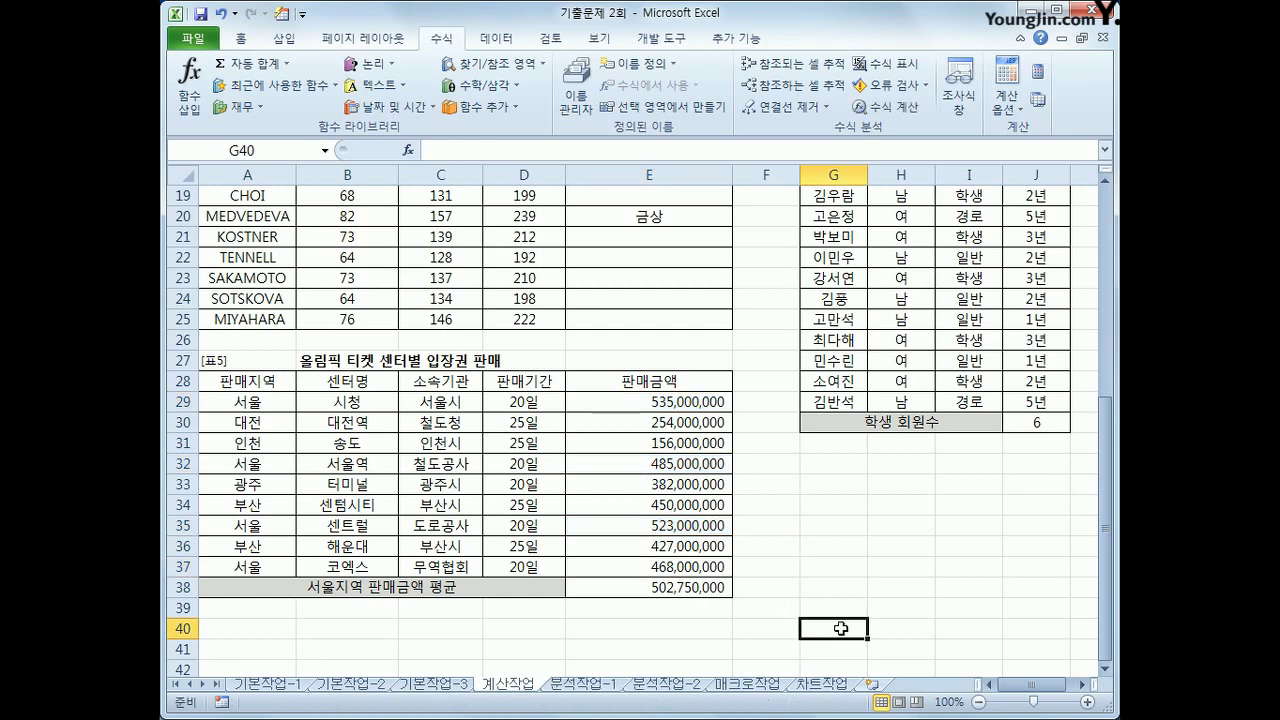
Step: Switch to the 분석작업-1 sheet and start a pivot table from the salary data in A3:F23
{"action": "scroll", "coordinate": [840, 628], "scroll_direction": "up", "scroll_amount": 2}
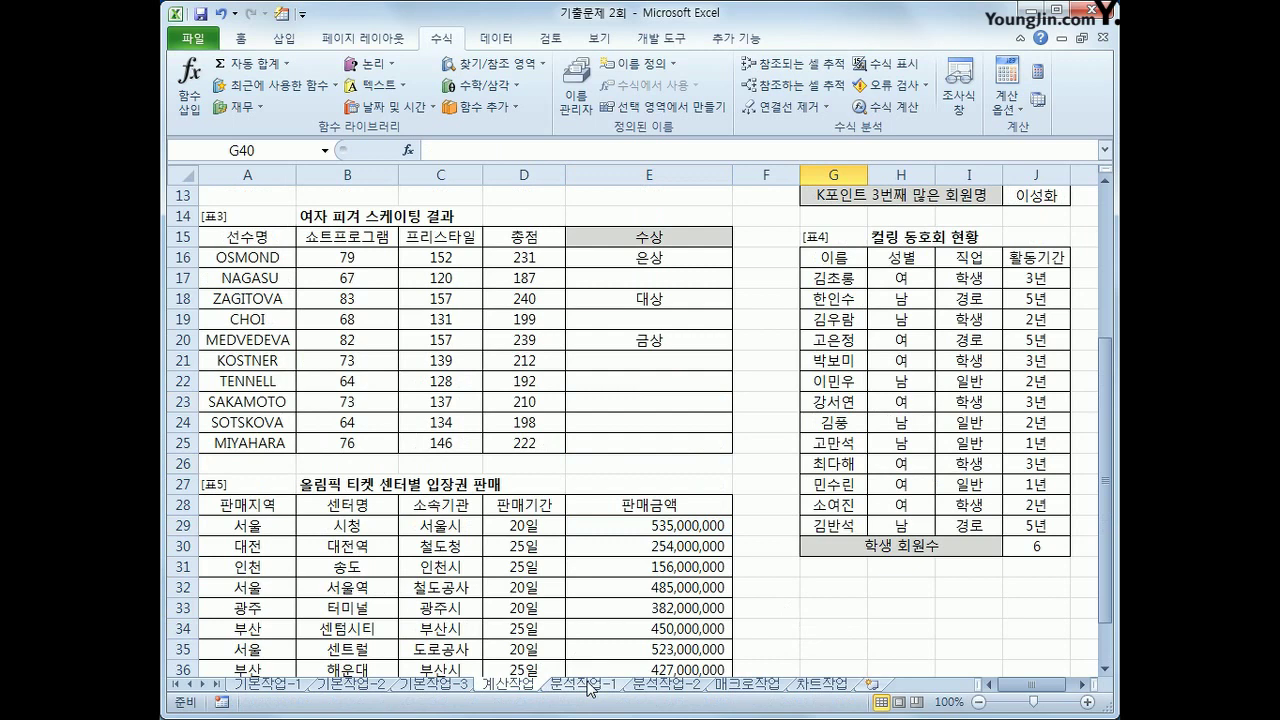
{"action": "scroll", "coordinate": [590, 688], "scroll_direction": "down", "scroll_amount": 2}
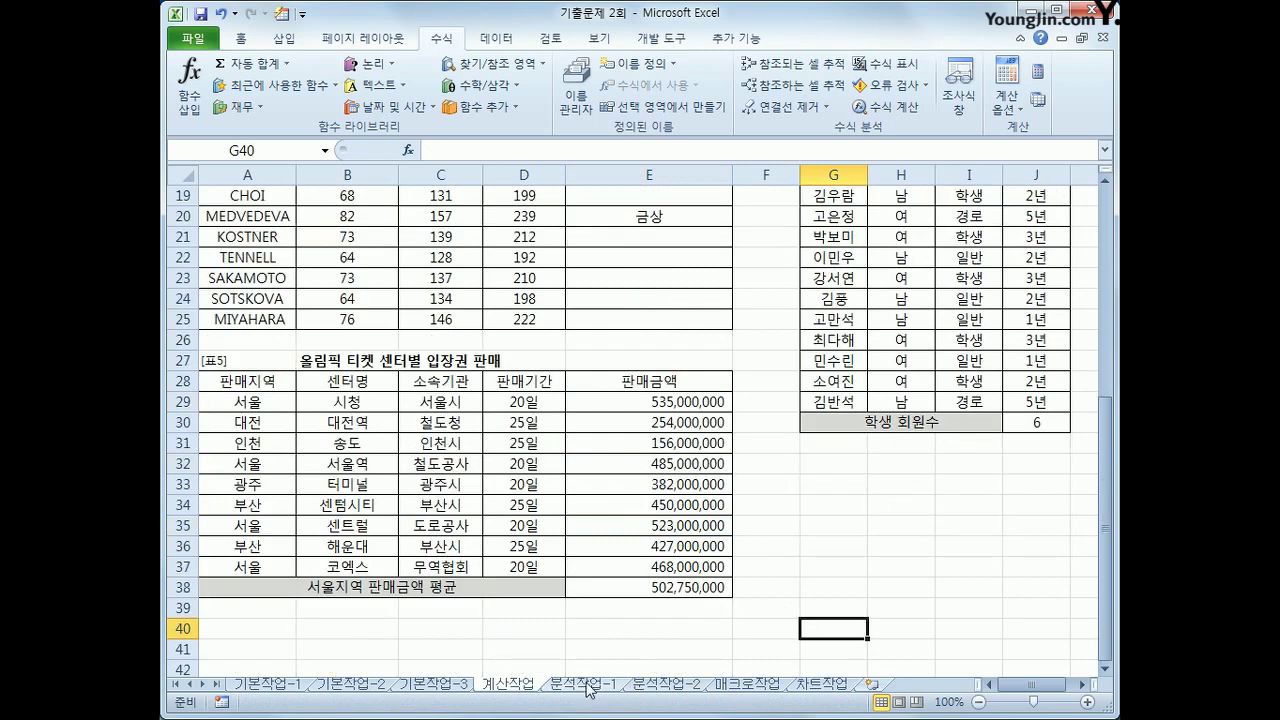
{"action": "left_click", "coordinate": [588, 685]}
{"action": "left_click", "coordinate": [420, 208]}
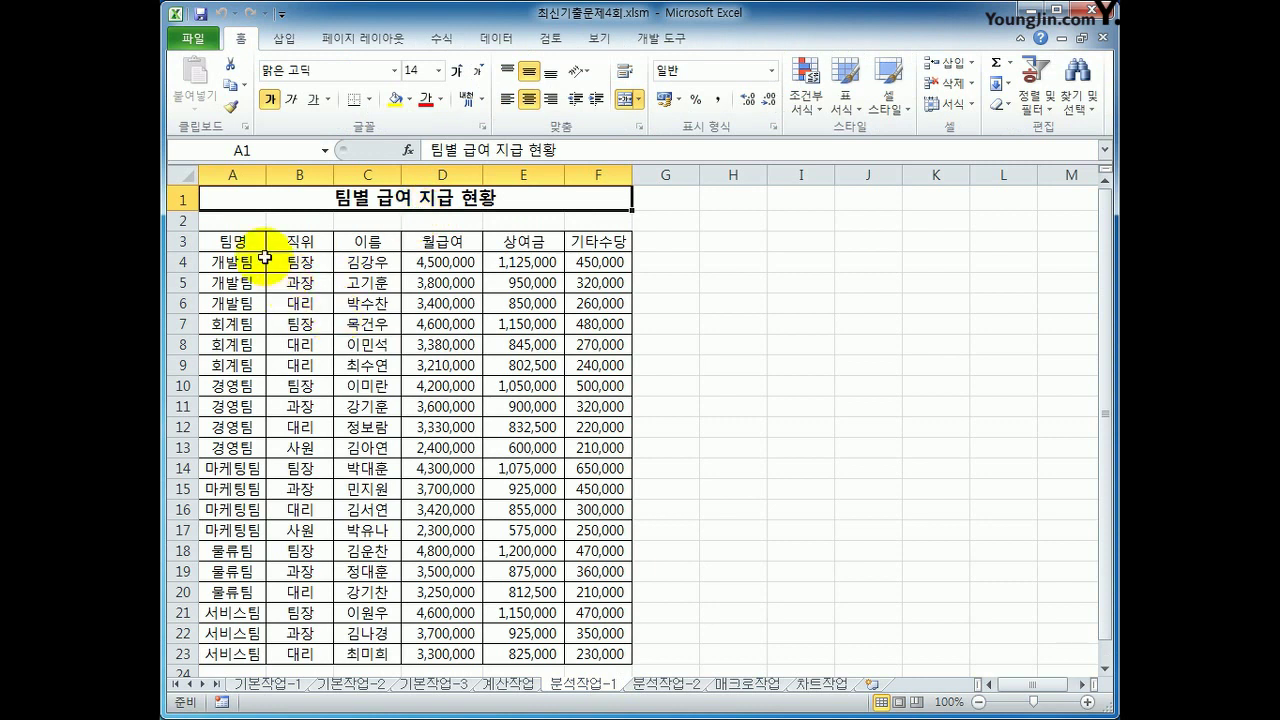
{"action": "left_click", "coordinate": [230, 240]}
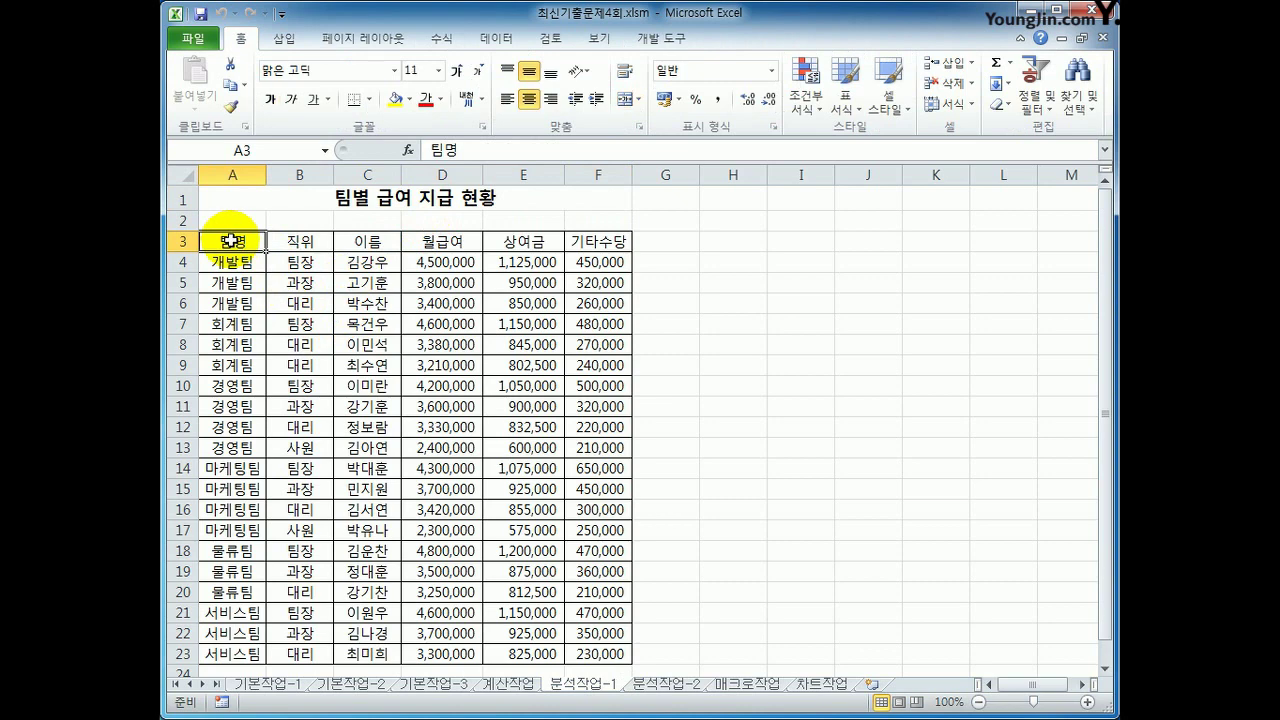
{"action": "left_click", "coordinate": [284, 39]}
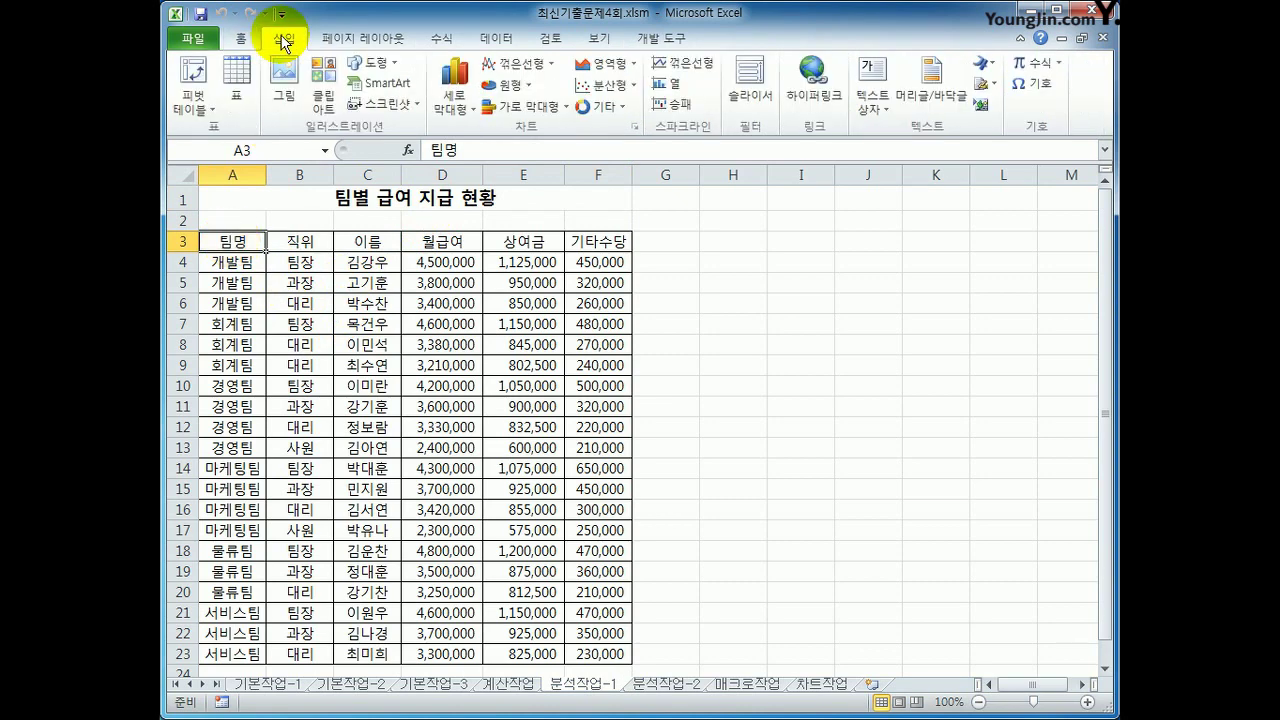
{"action": "left_click", "coordinate": [183, 66]}
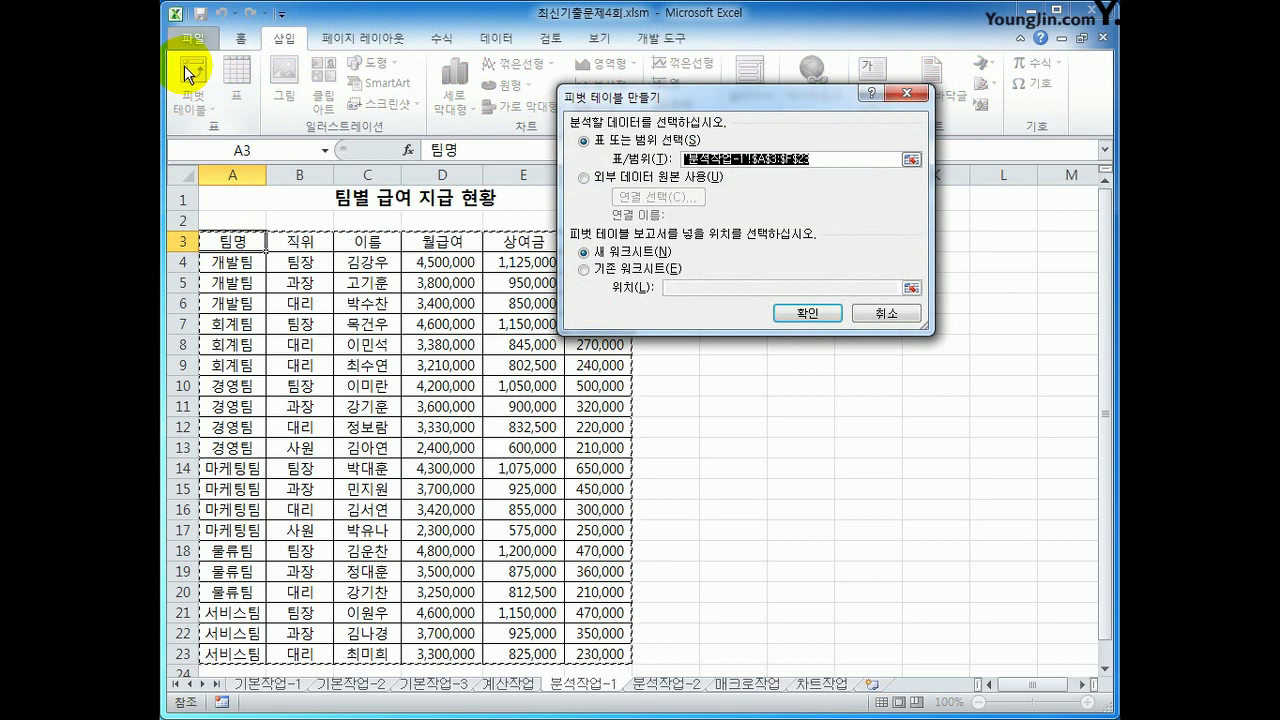
{"action": "left_click_drag", "start_coordinate": [727, 112], "coordinate": [841, 225]}
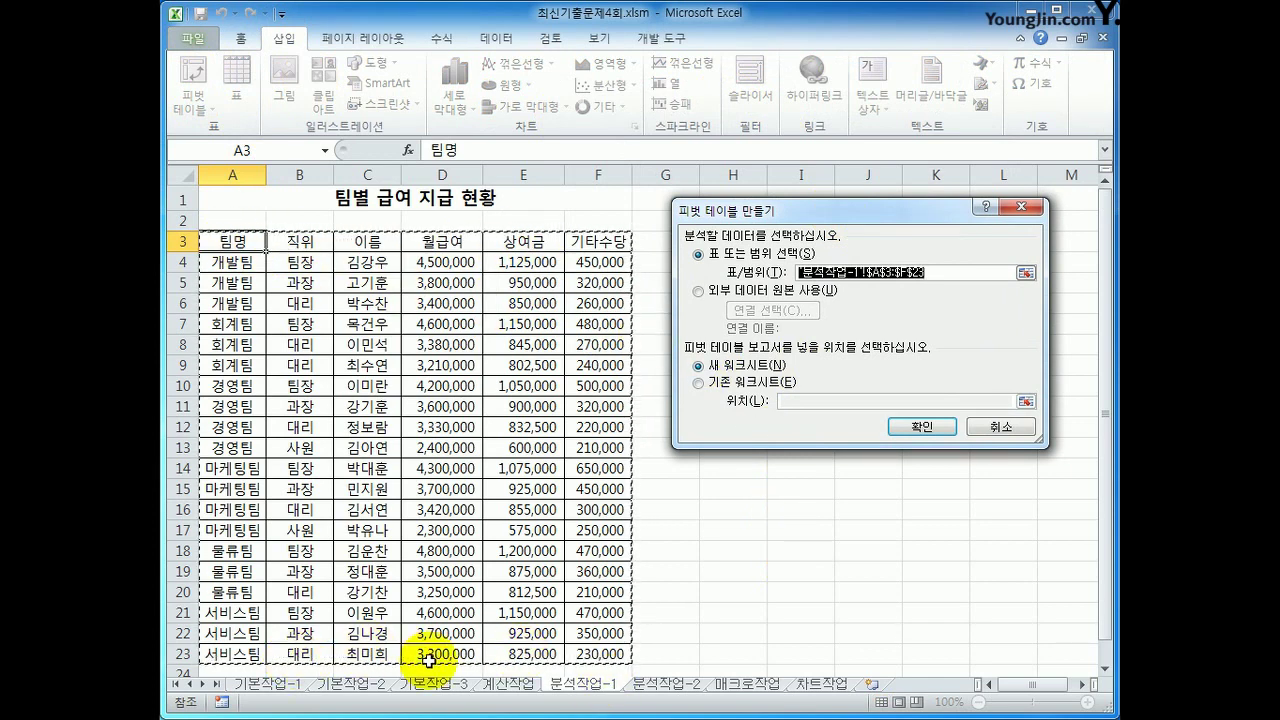
{"action": "scroll", "coordinate": [657, 651], "scroll_direction": "down", "scroll_amount": 2}
{"action": "scroll", "coordinate": [657, 653], "scroll_direction": "up", "scroll_amount": 2}
Step: Place the pivot table in the existing worksheet at cell H3 and create it
{"action": "left_click", "coordinate": [712, 382]}
{"action": "left_click_drag", "start_coordinate": [768, 222], "coordinate": [775, 401]}
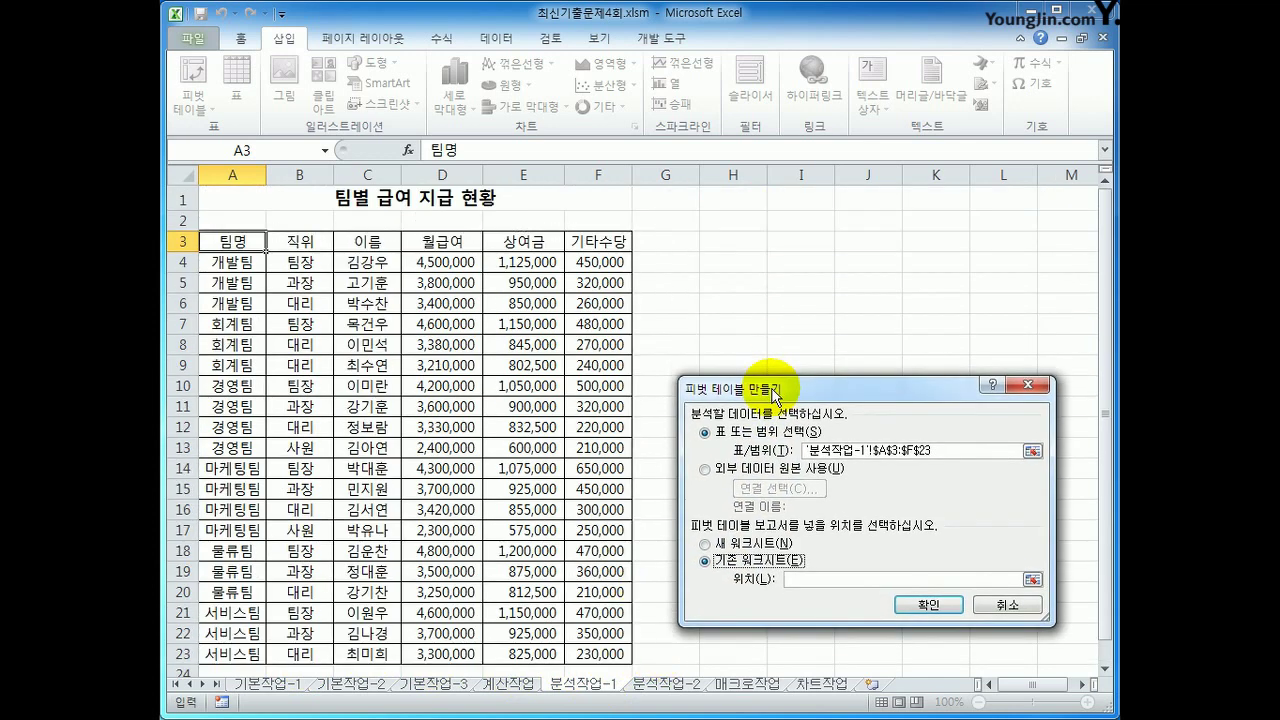
{"action": "left_click", "coordinate": [828, 580]}
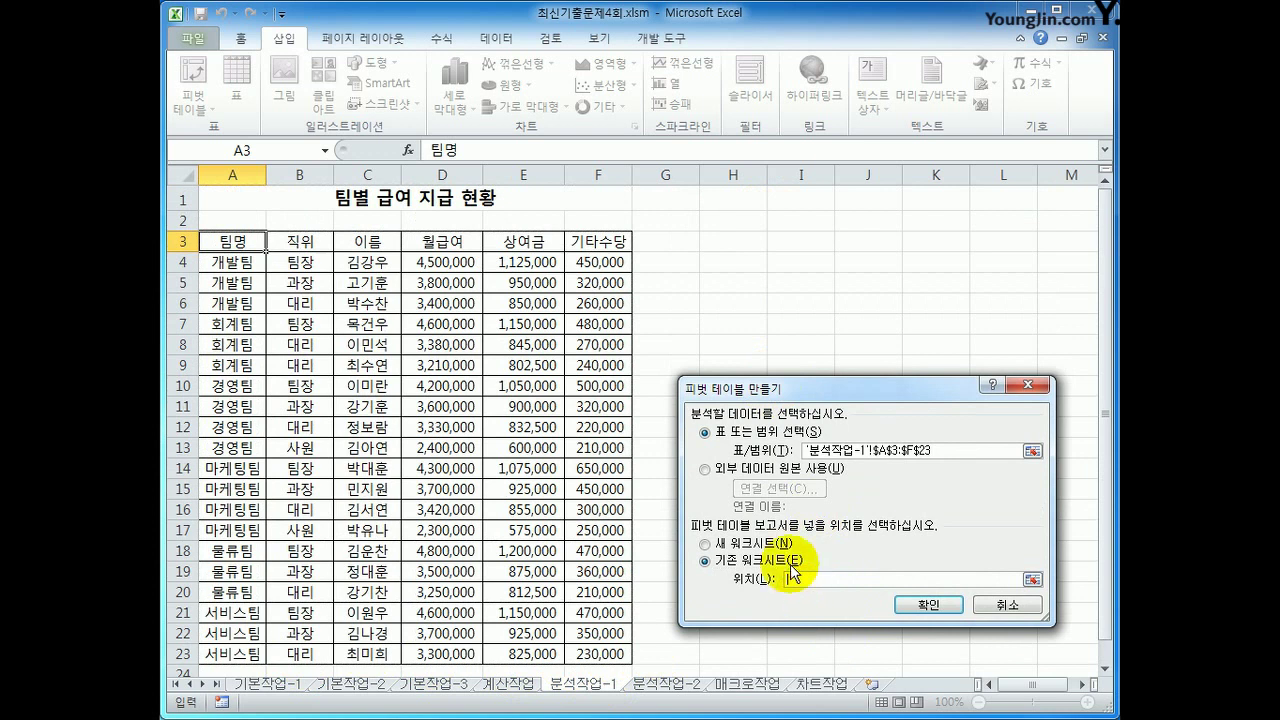
{"action": "left_click", "coordinate": [729, 245]}
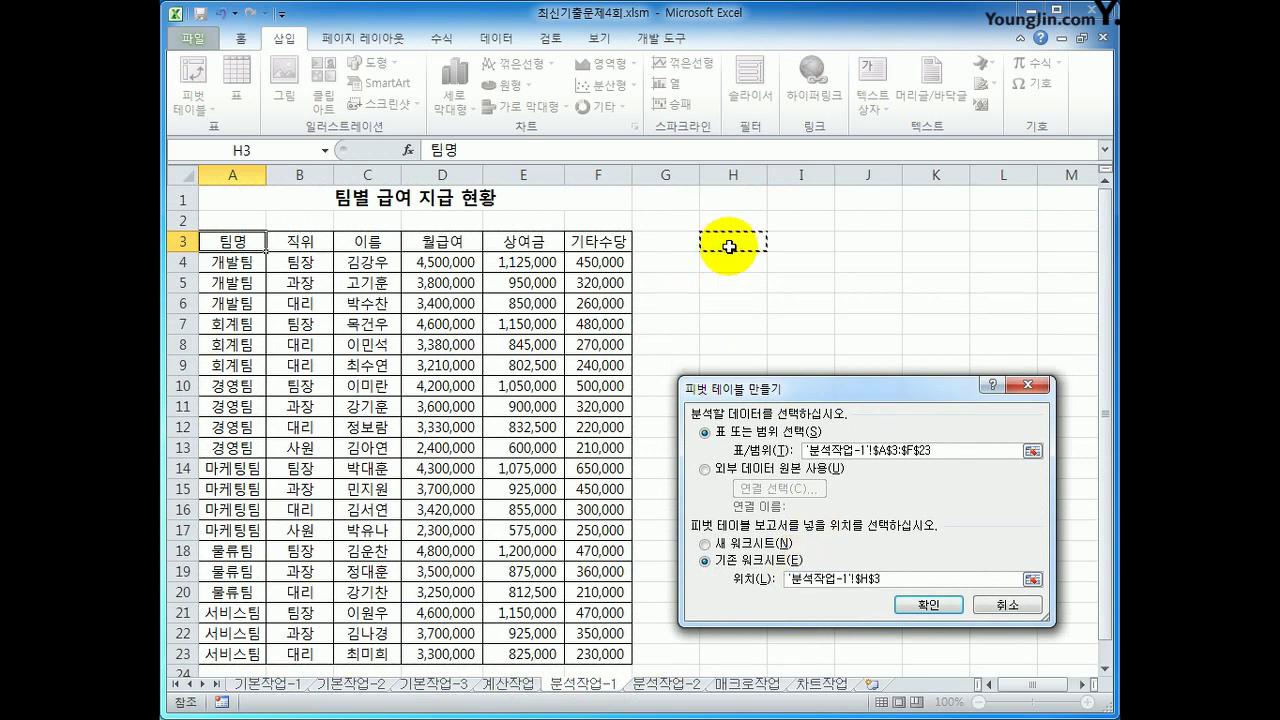
{"action": "left_click", "coordinate": [930, 604]}
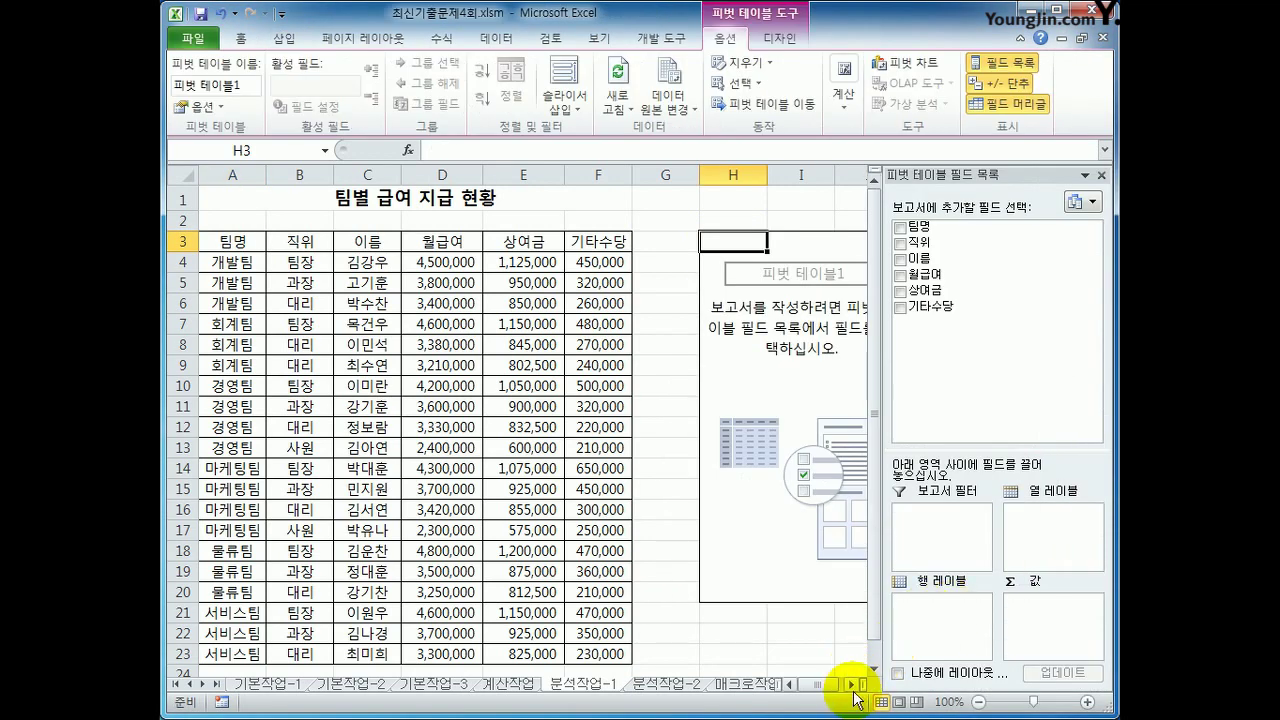
Step: Put 팀명 in the pivot table's row labels and add 월급여, 상여금 and 기타수당 as values
{"action": "left_click", "coordinate": [853, 684]}
{"action": "left_click", "coordinate": [853, 684]}
{"action": "left_click", "coordinate": [853, 687]}
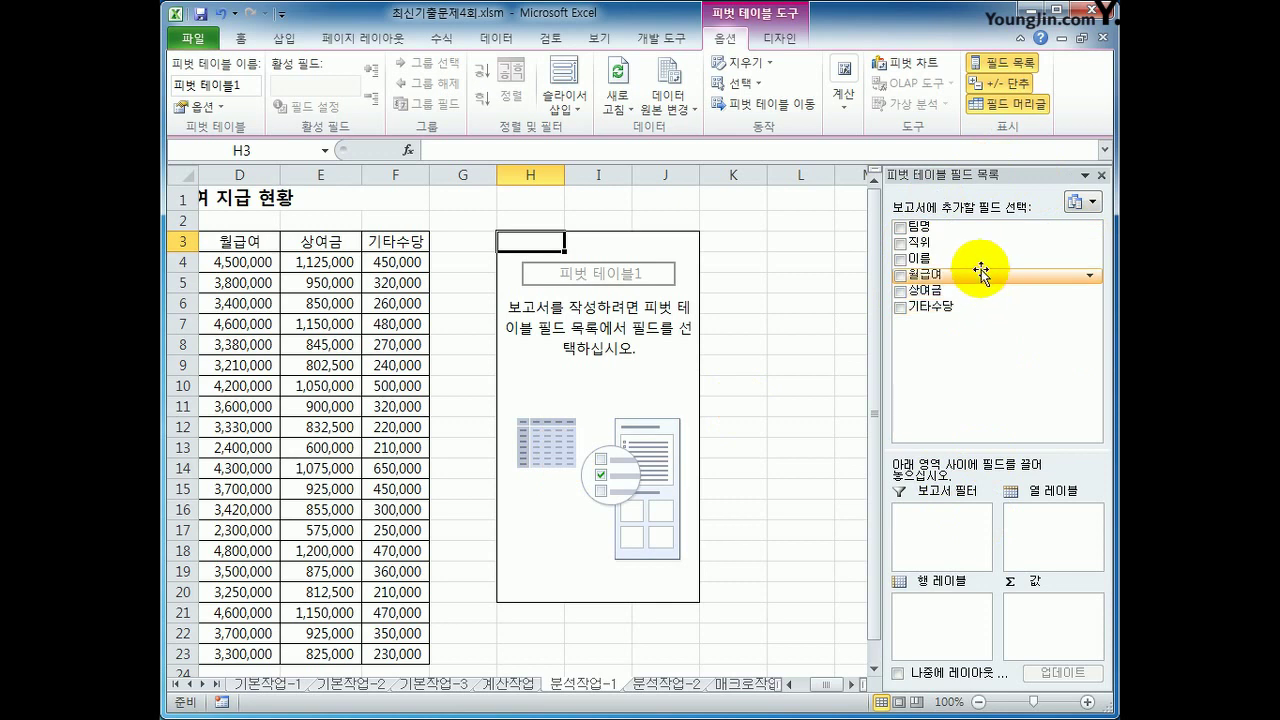
{"action": "left_click_drag", "start_coordinate": [940, 228], "coordinate": [963, 620]}
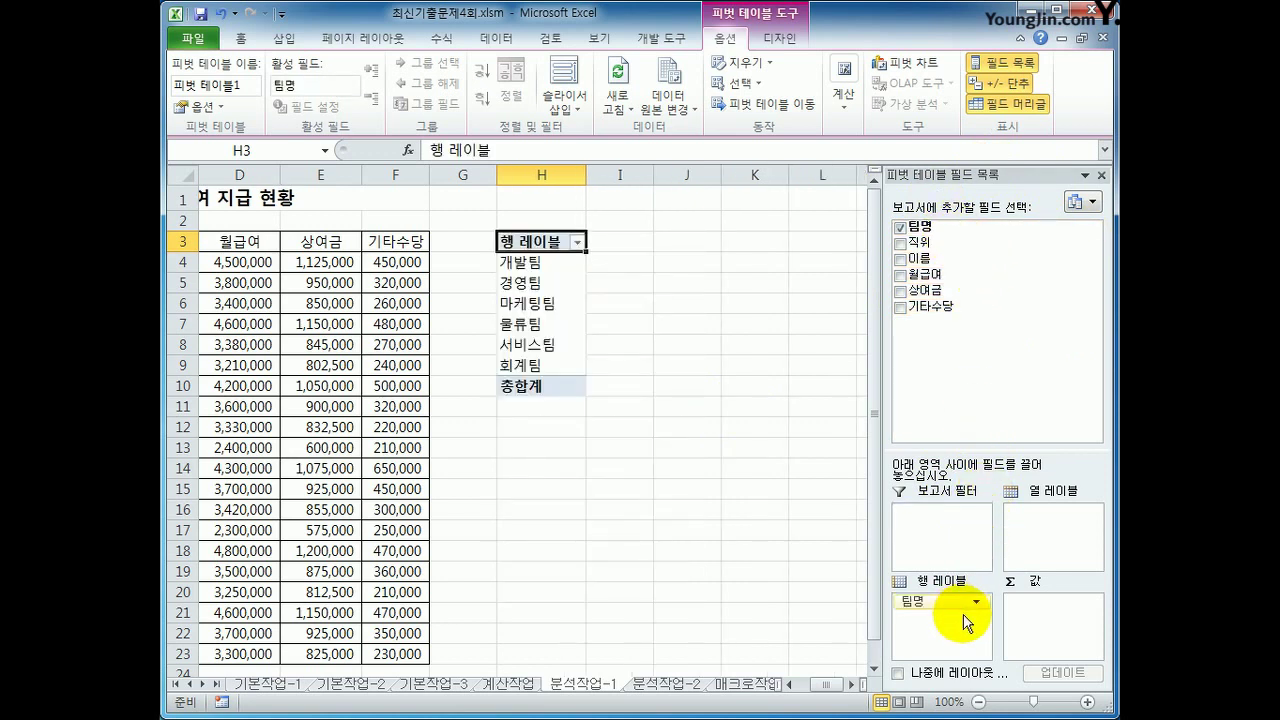
{"action": "left_click_drag", "start_coordinate": [925, 274], "coordinate": [1072, 634]}
{"action": "left_click_drag", "start_coordinate": [925, 290], "coordinate": [1035, 583]}
{"action": "left_click_drag", "start_coordinate": [957, 302], "coordinate": [1063, 629]}
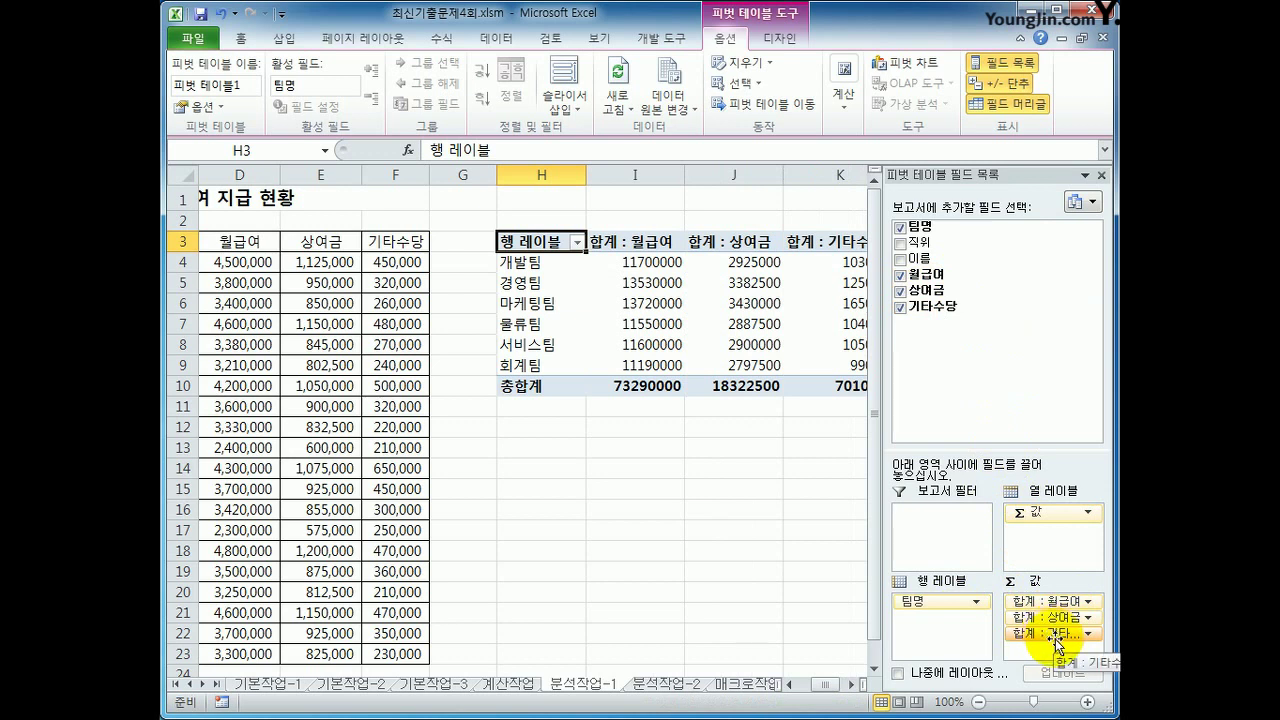
{"action": "left_click", "coordinate": [645, 243]}
{"action": "left_click", "coordinate": [720, 240]}
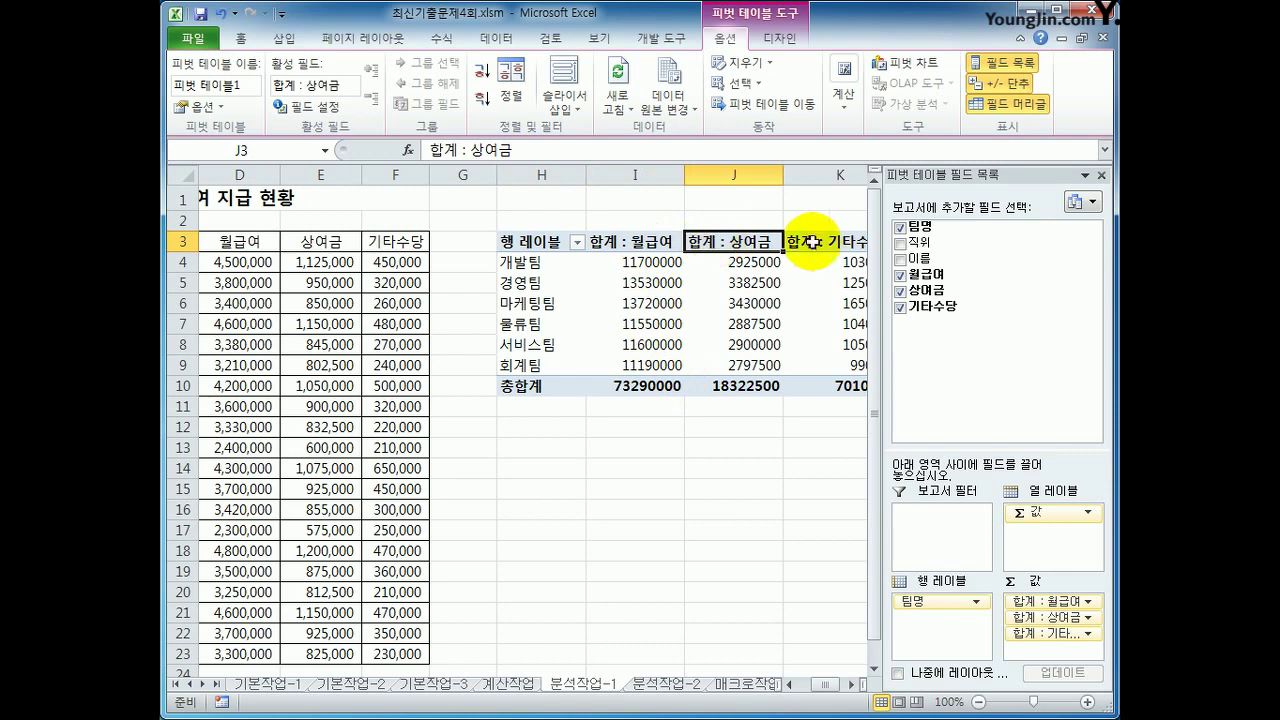
Step: Change the summary function of the pivot table's 월급여 value field to average (평균)
{"action": "left_click", "coordinate": [816, 242]}
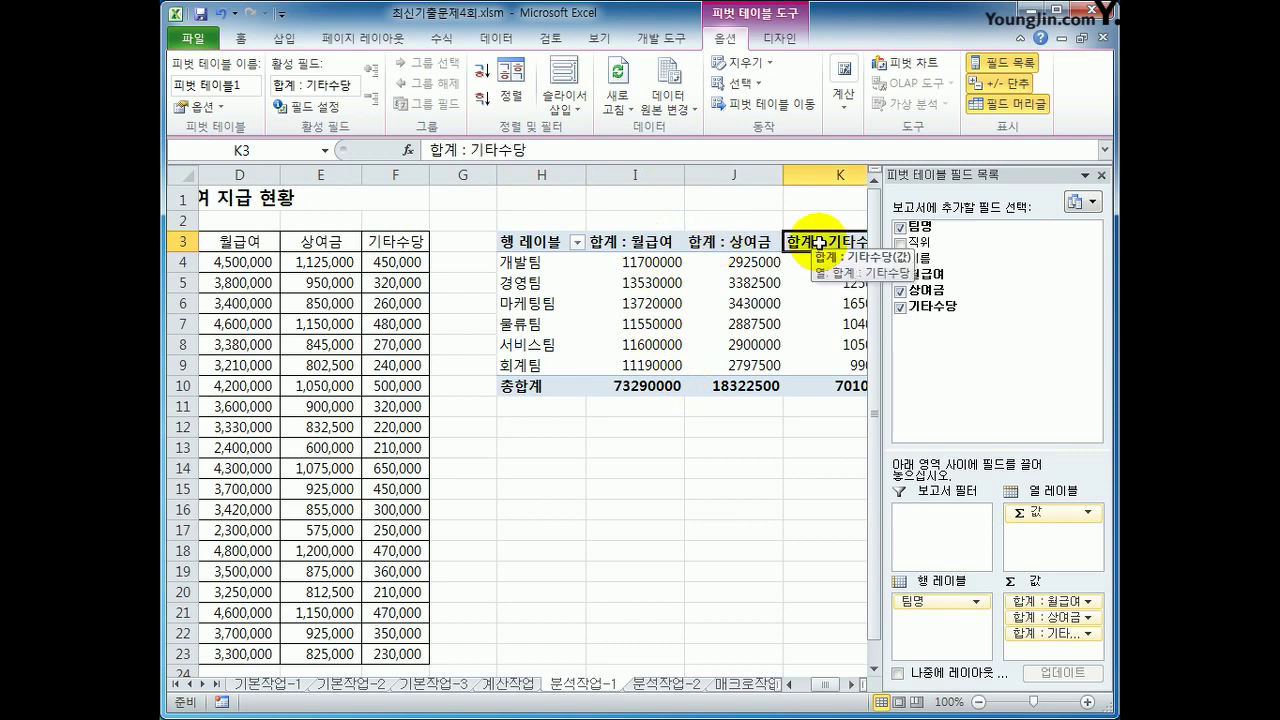
{"action": "left_click", "coordinate": [636, 243]}
{"action": "right_click", "coordinate": [636, 244]}
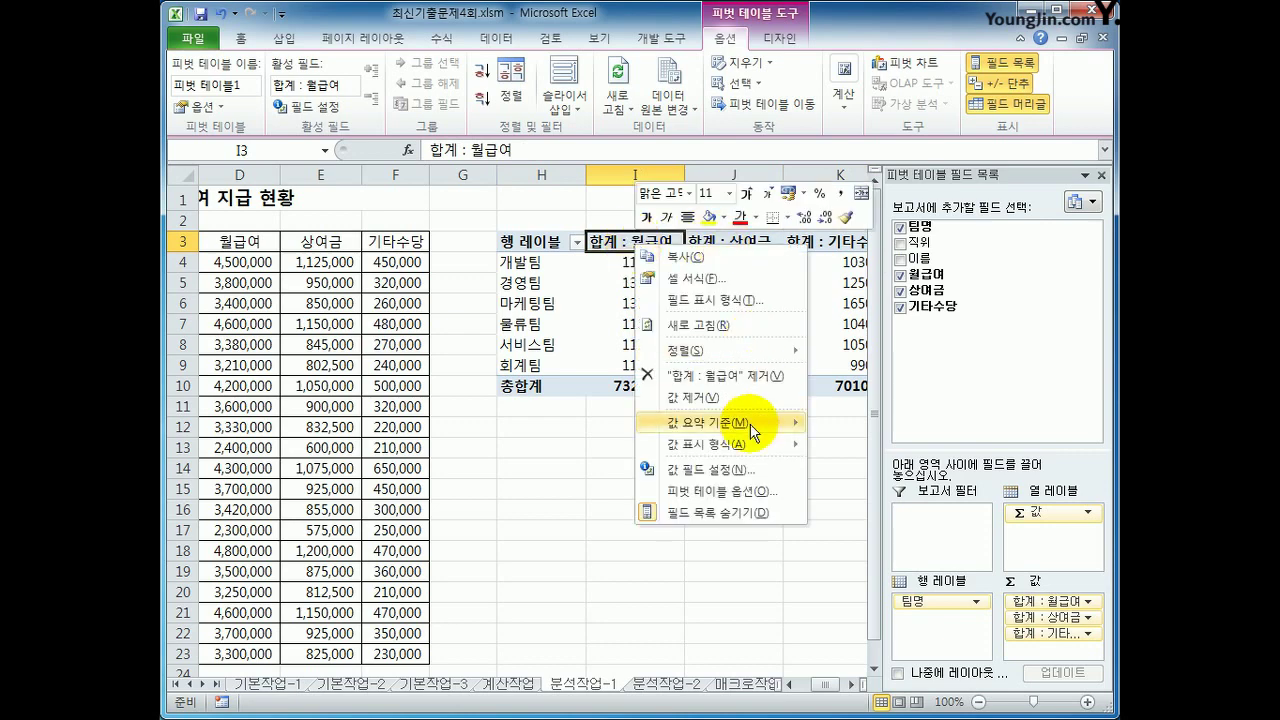
{"action": "mouse_move", "coordinate": [752, 432]}
{"action": "left_click", "coordinate": [894, 468]}
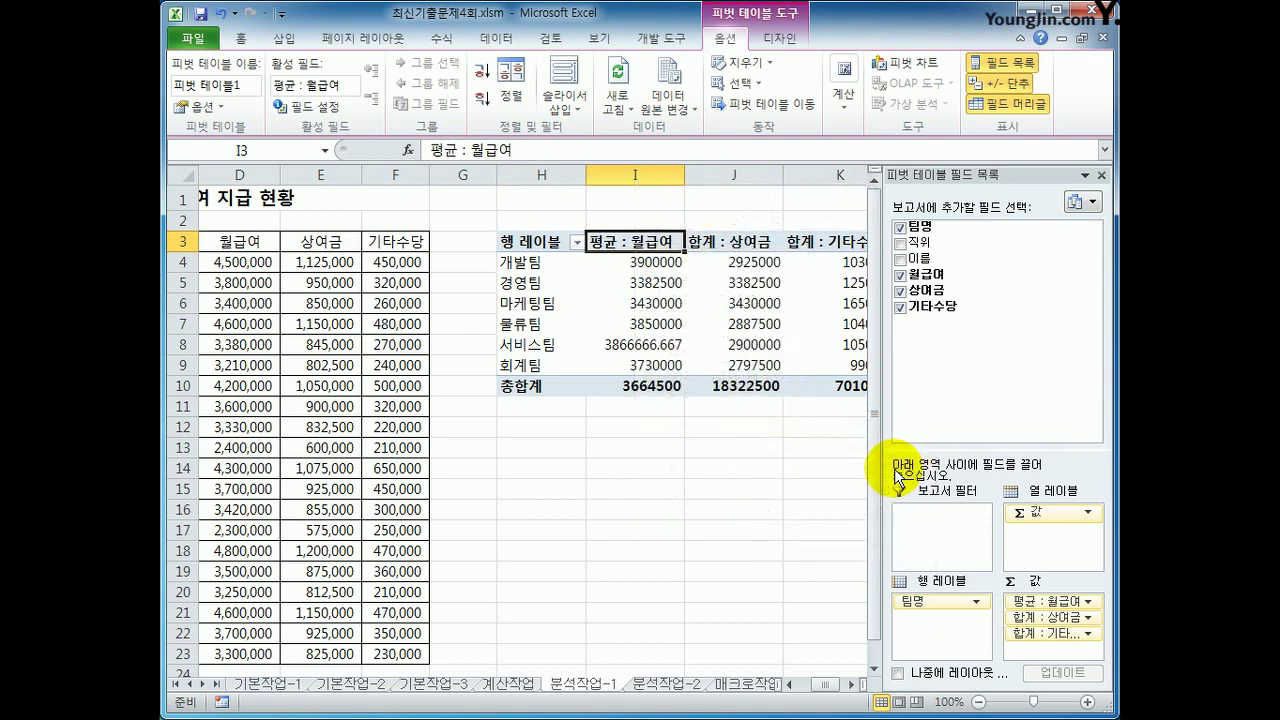
Step: Summarize the 상여금 and 기타수당 value fields of the pivot table by average (평균) as well
{"action": "right_click", "coordinate": [749, 244]}
{"action": "mouse_move", "coordinate": [878, 433]}
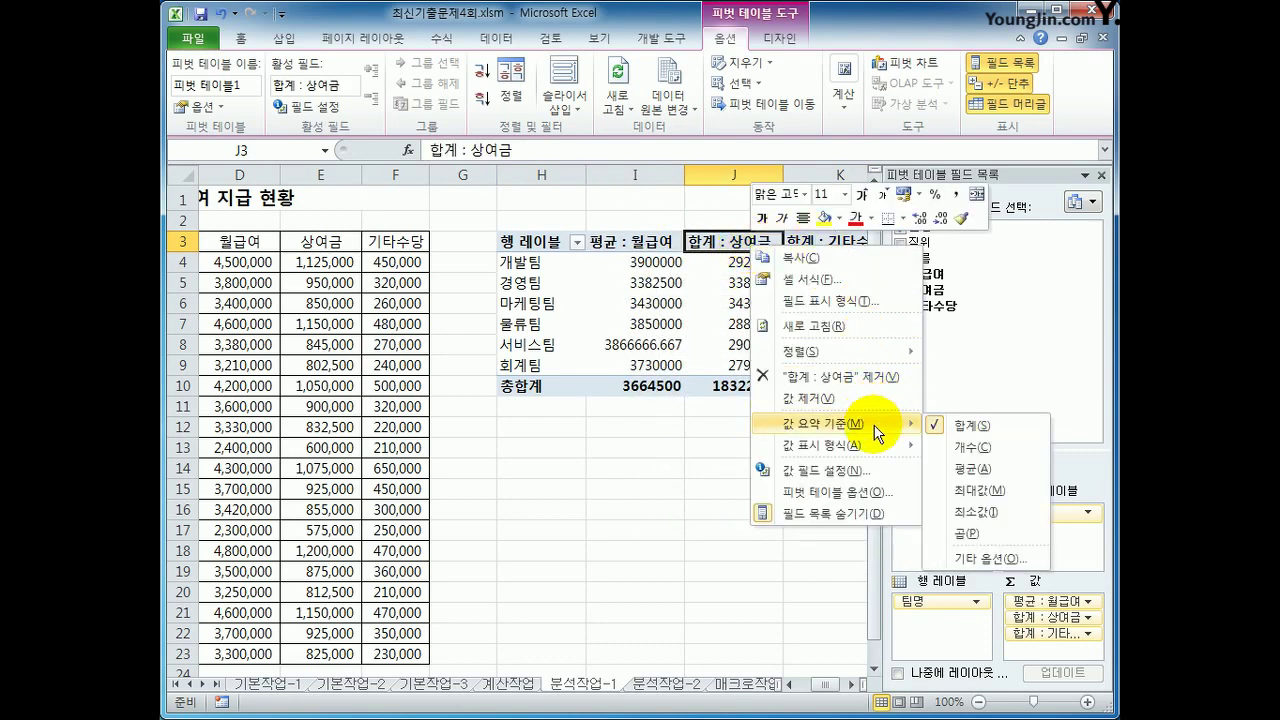
{"action": "left_click", "coordinate": [1001, 470]}
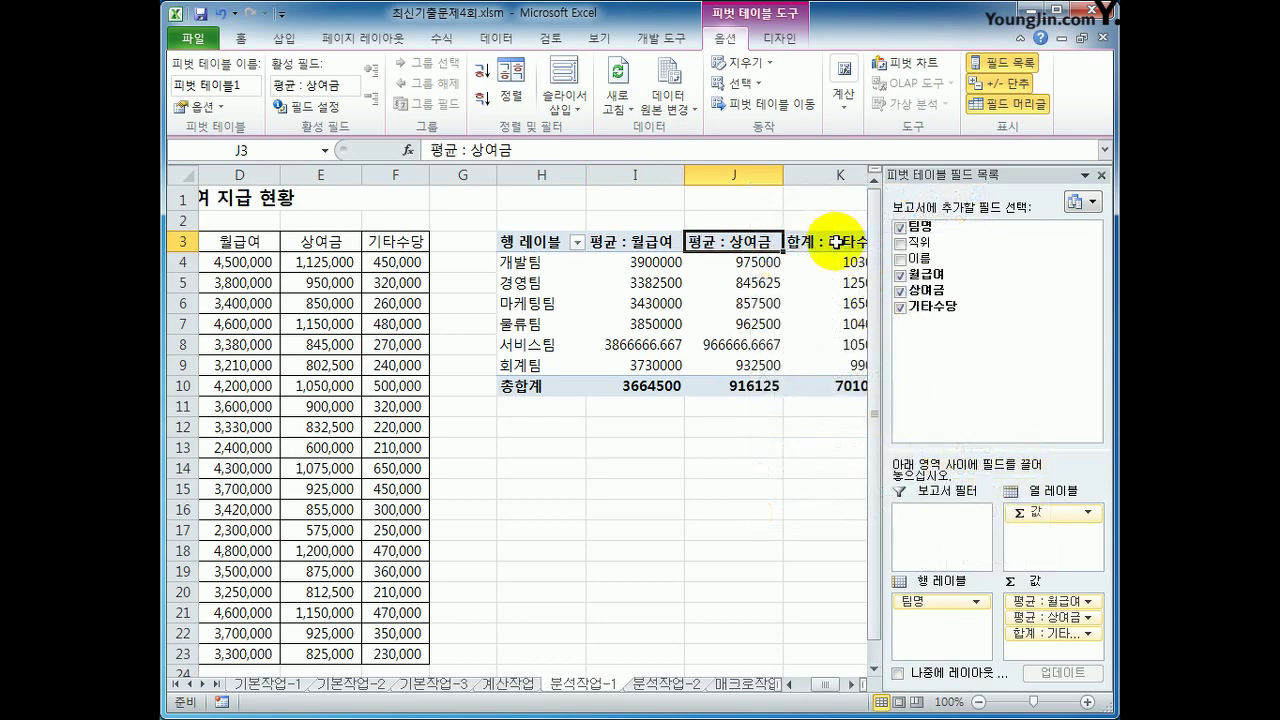
{"action": "left_click", "coordinate": [836, 241]}
{"action": "right_click", "coordinate": [836, 241]}
{"action": "mouse_move", "coordinate": [957, 420]}
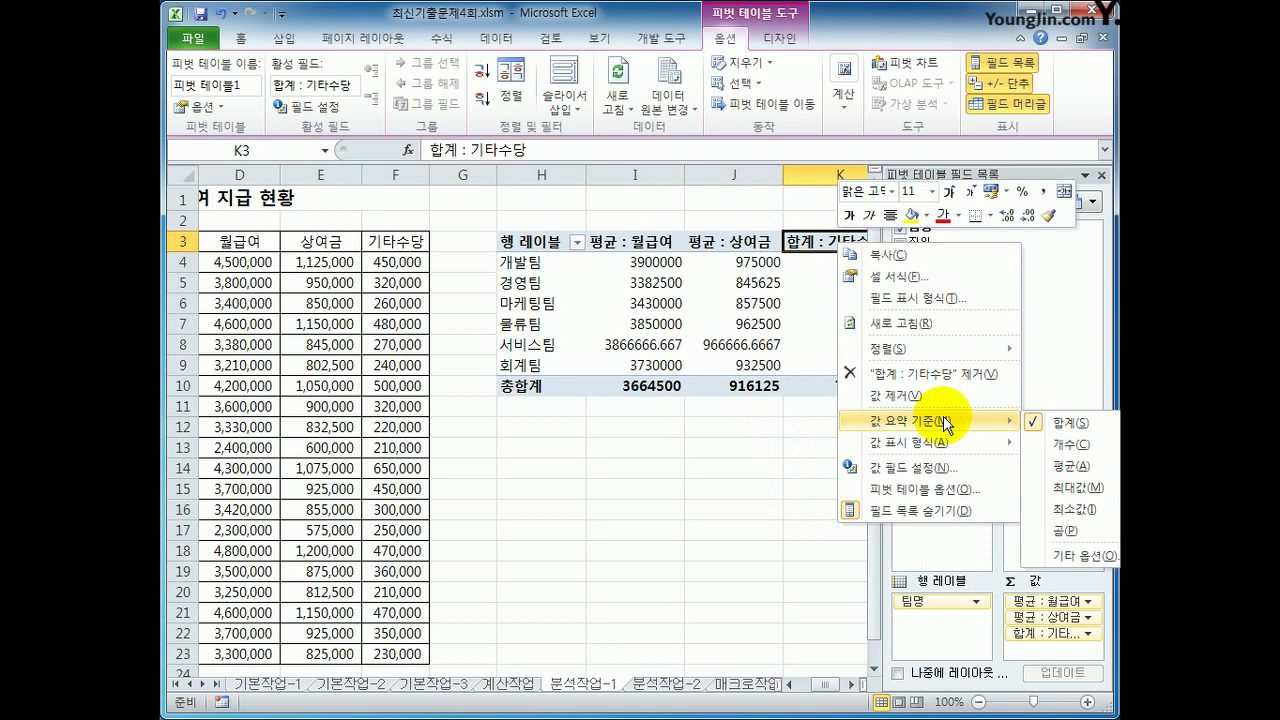
{"action": "left_click", "coordinate": [1068, 466]}
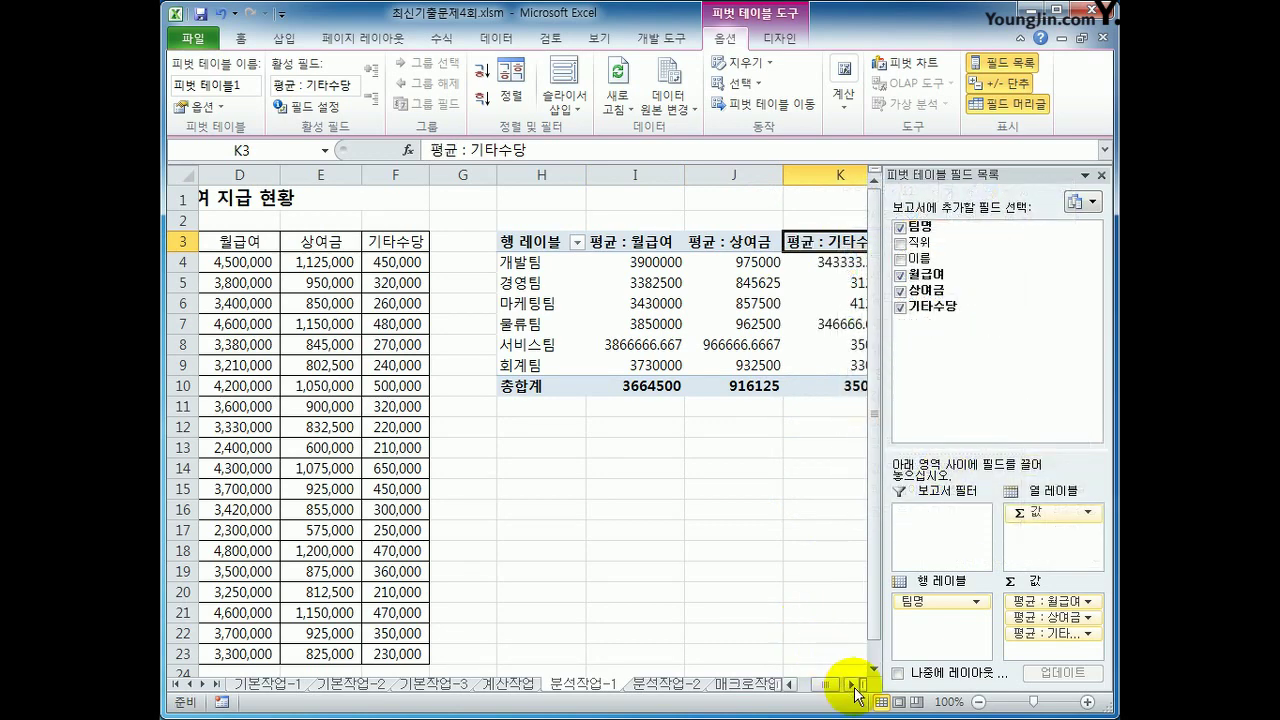
Step: Format the pivot table's 월급여 average field with the 숫자 category and the 1000-unit separator through its value field settings
{"action": "left_click", "coordinate": [856, 685]}
{"action": "left_click", "coordinate": [856, 685]}
{"action": "left_click", "coordinate": [830, 630]}
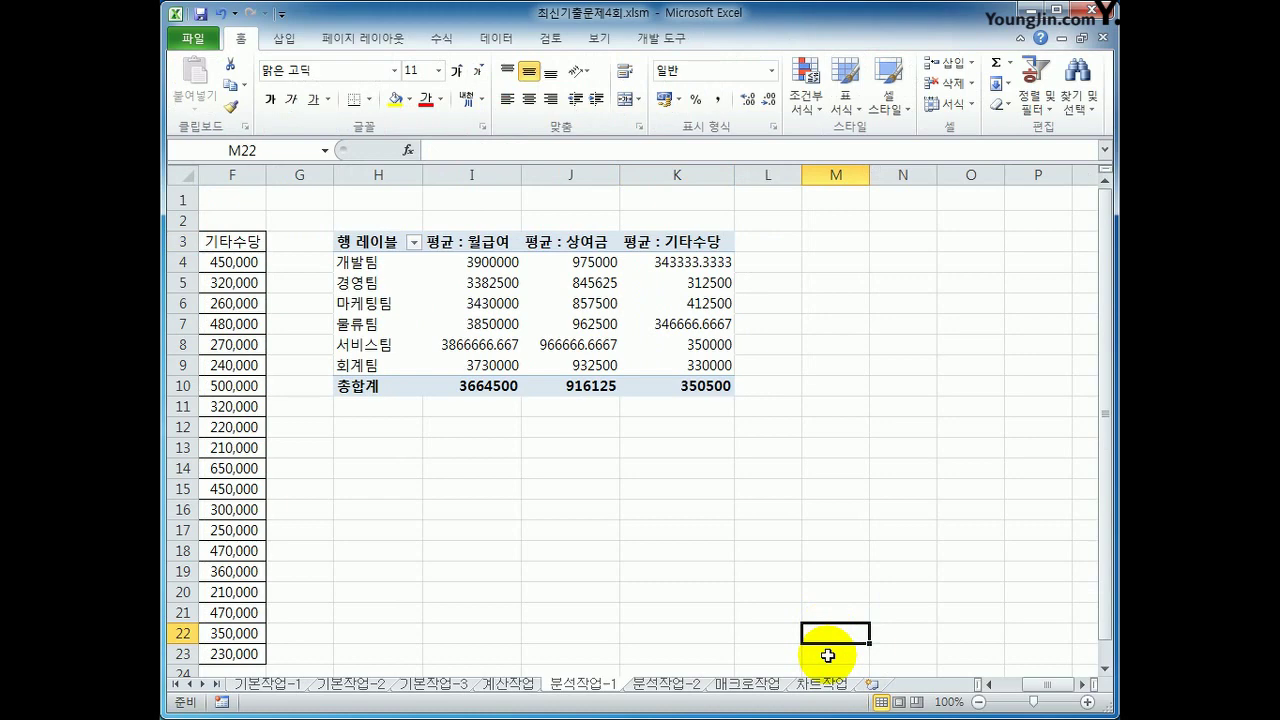
{"action": "left_click", "coordinate": [485, 242]}
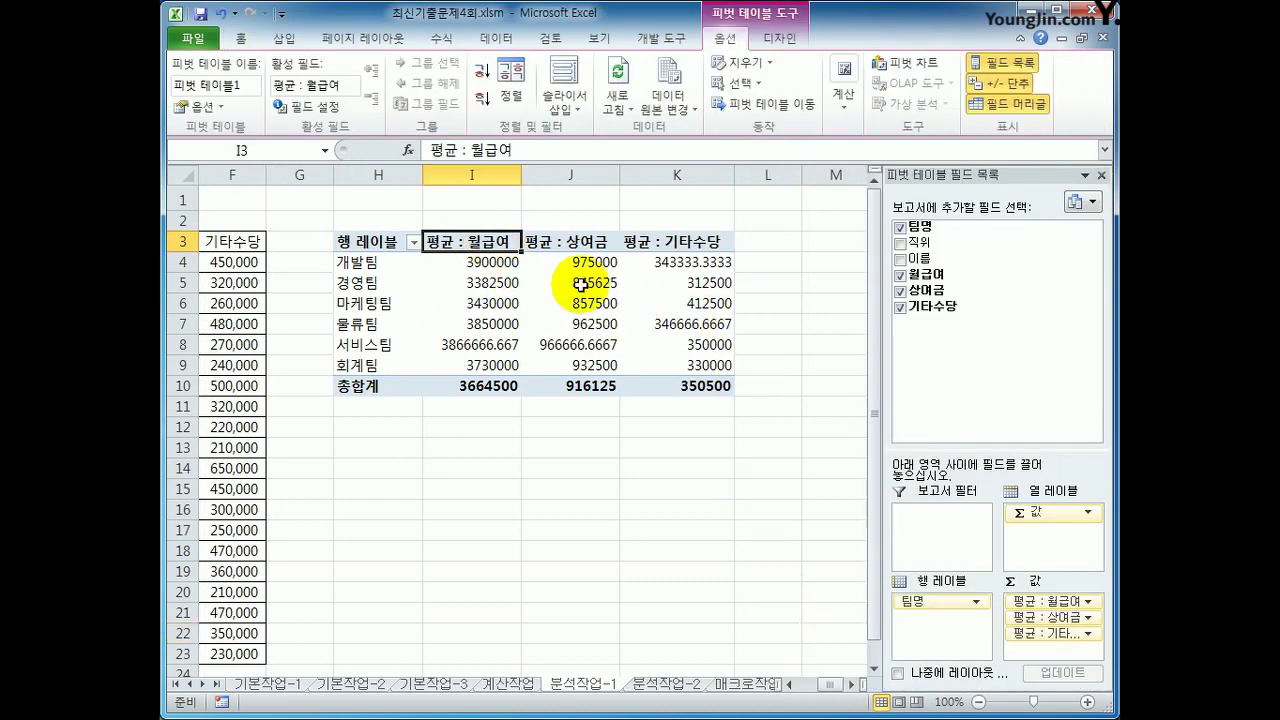
{"action": "left_click", "coordinate": [566, 242]}
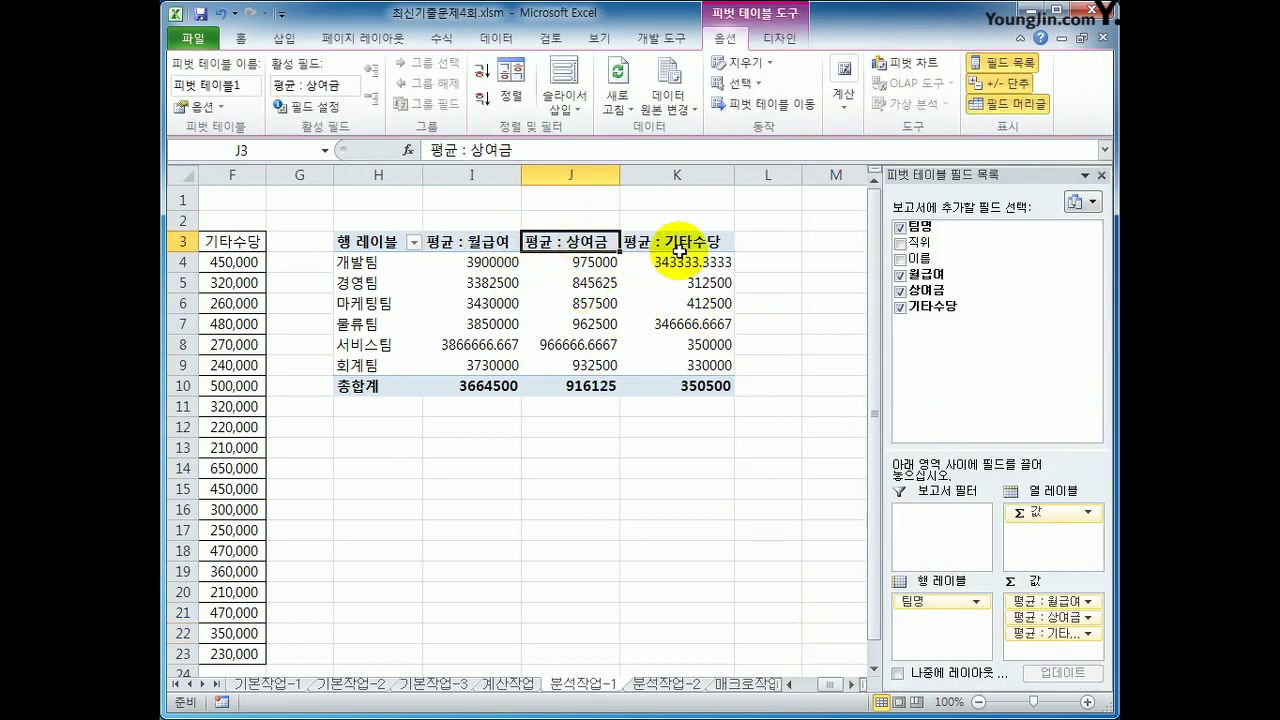
{"action": "left_click", "coordinate": [679, 246]}
{"action": "left_click", "coordinate": [496, 240]}
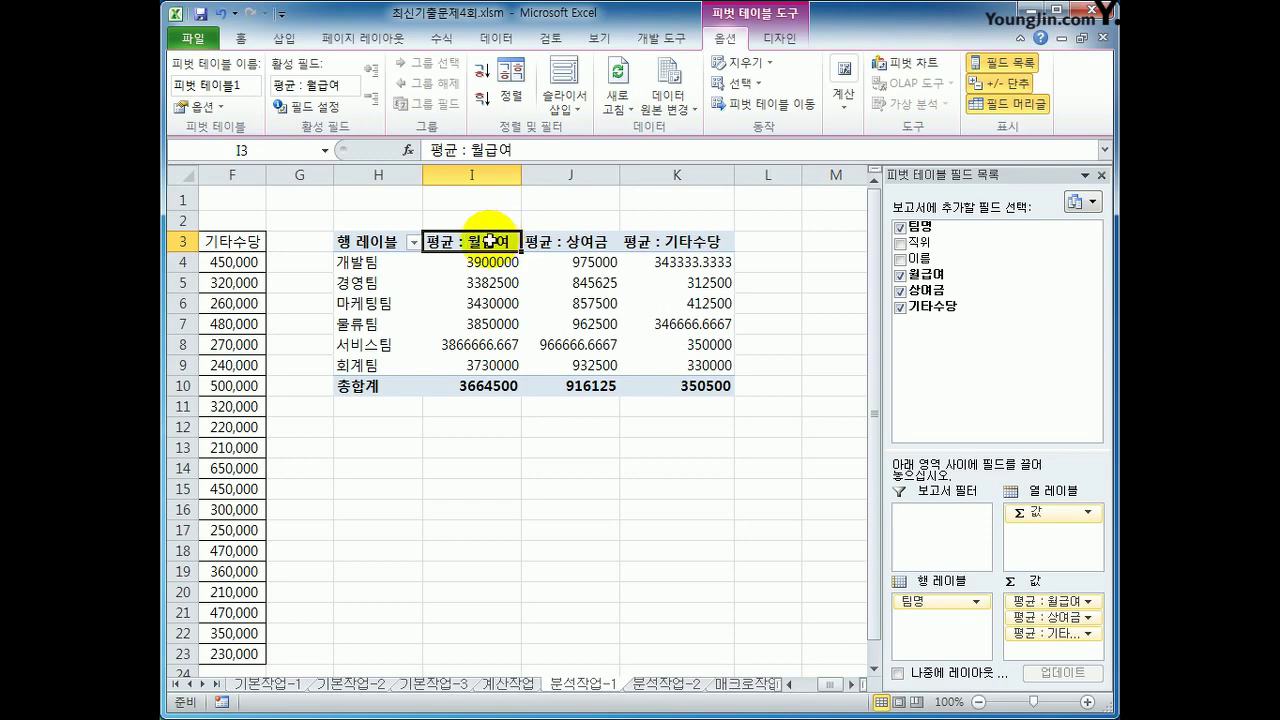
{"action": "right_click", "coordinate": [489, 240]}
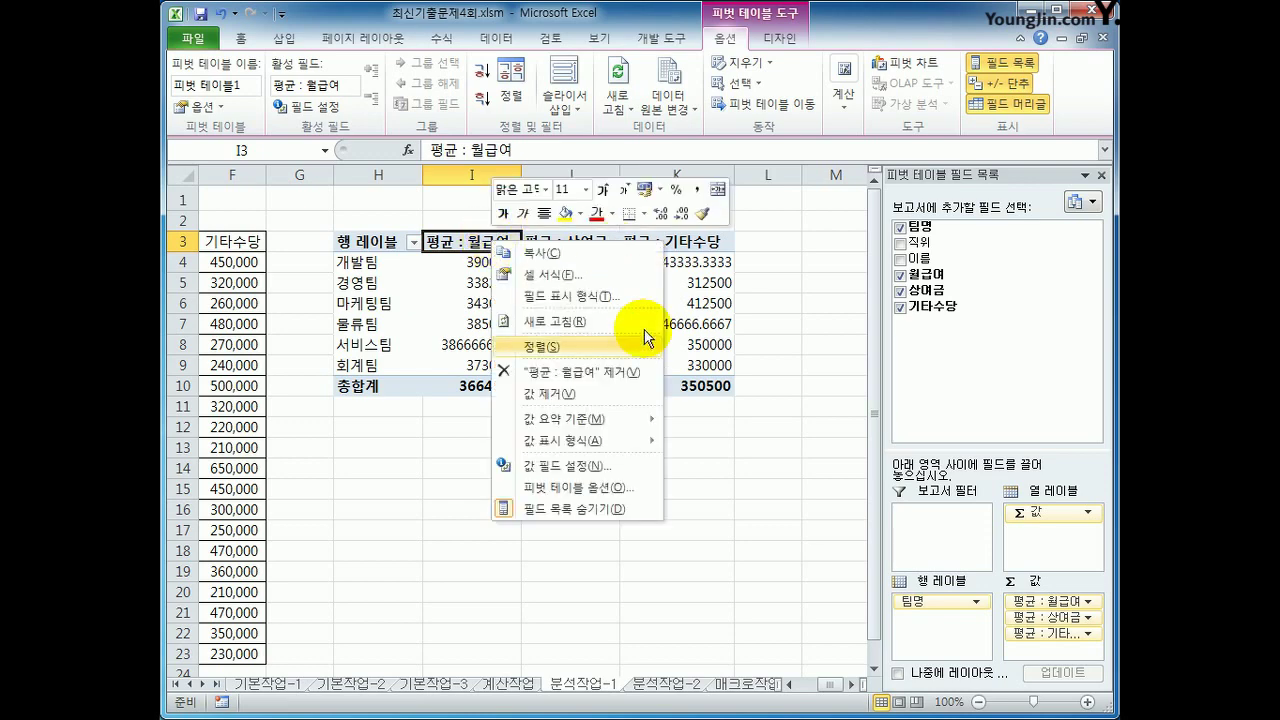
{"action": "left_click", "coordinate": [610, 462]}
{"action": "left_click_drag", "start_coordinate": [591, 313], "coordinate": [800, 231]}
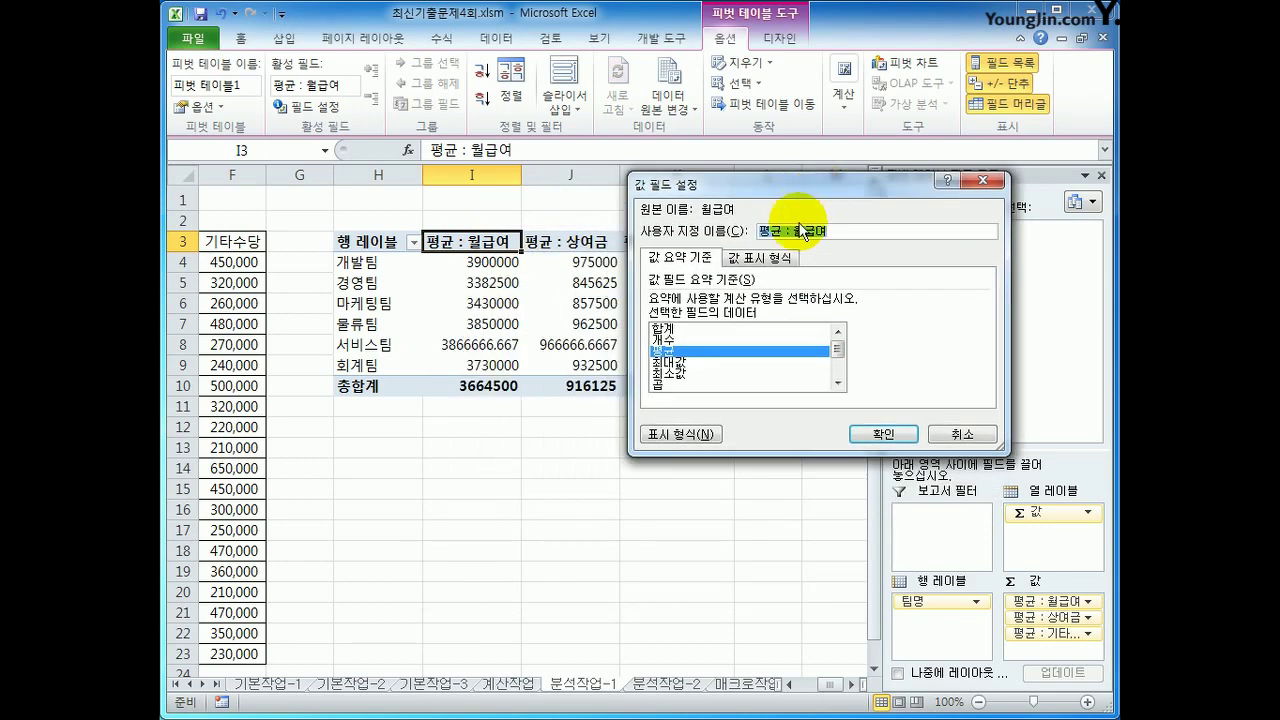
{"action": "left_click", "coordinate": [706, 434]}
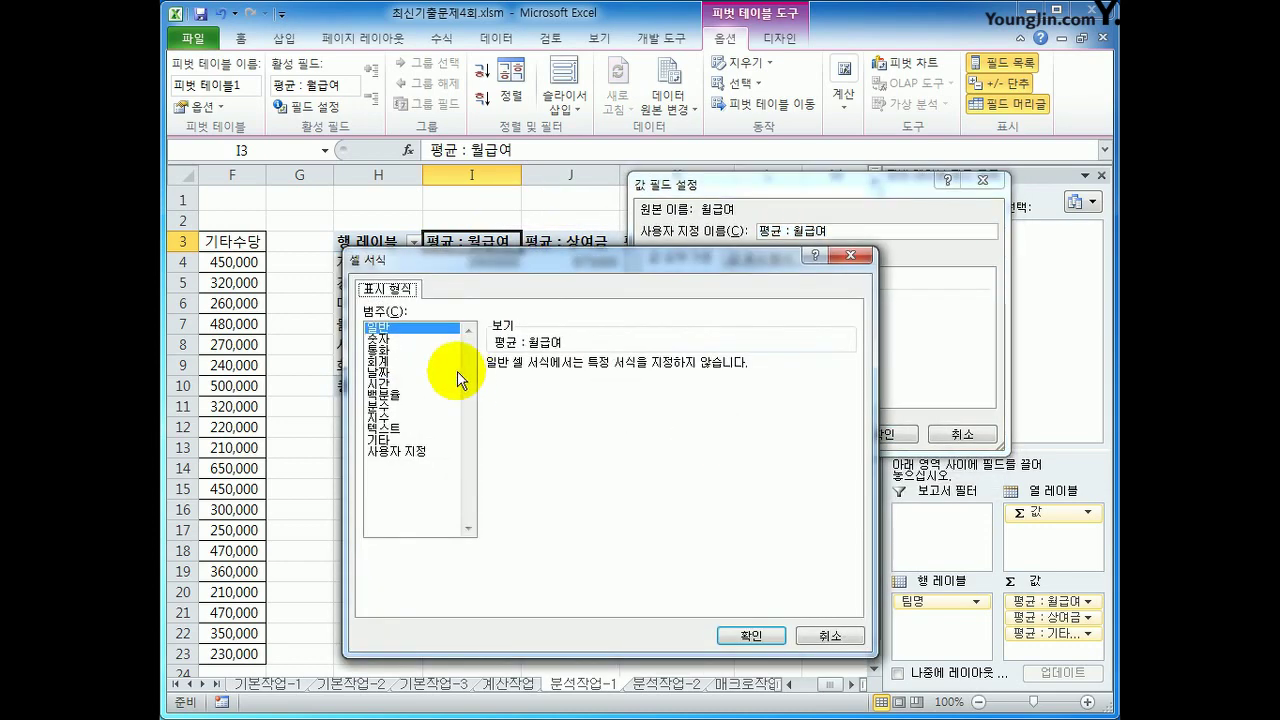
{"action": "left_click", "coordinate": [418, 342]}
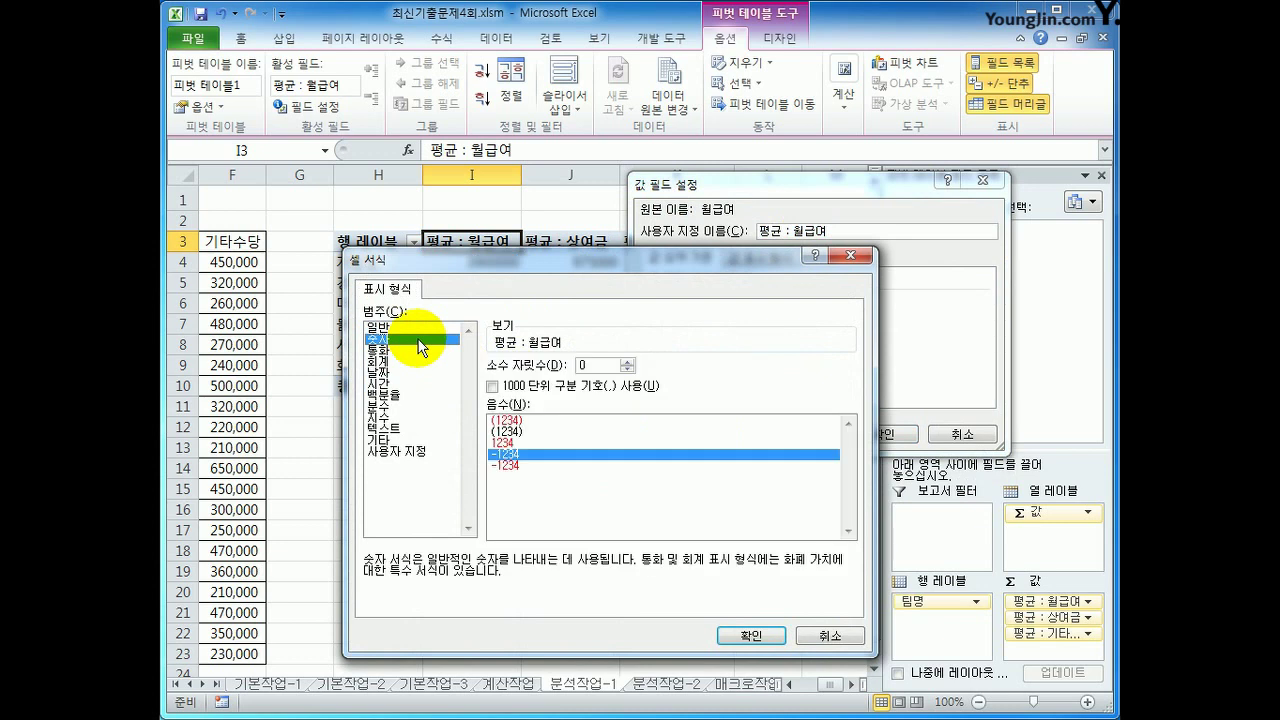
{"action": "left_click", "coordinate": [566, 390]}
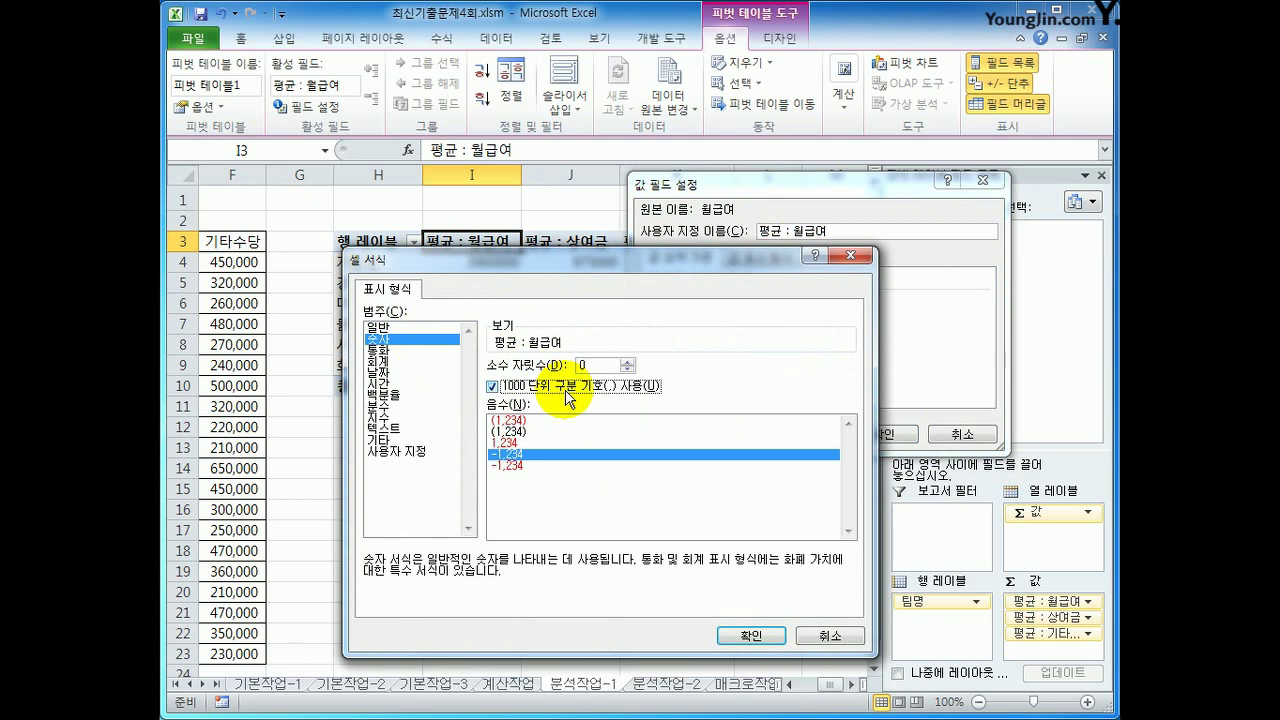
{"action": "left_click", "coordinate": [745, 635]}
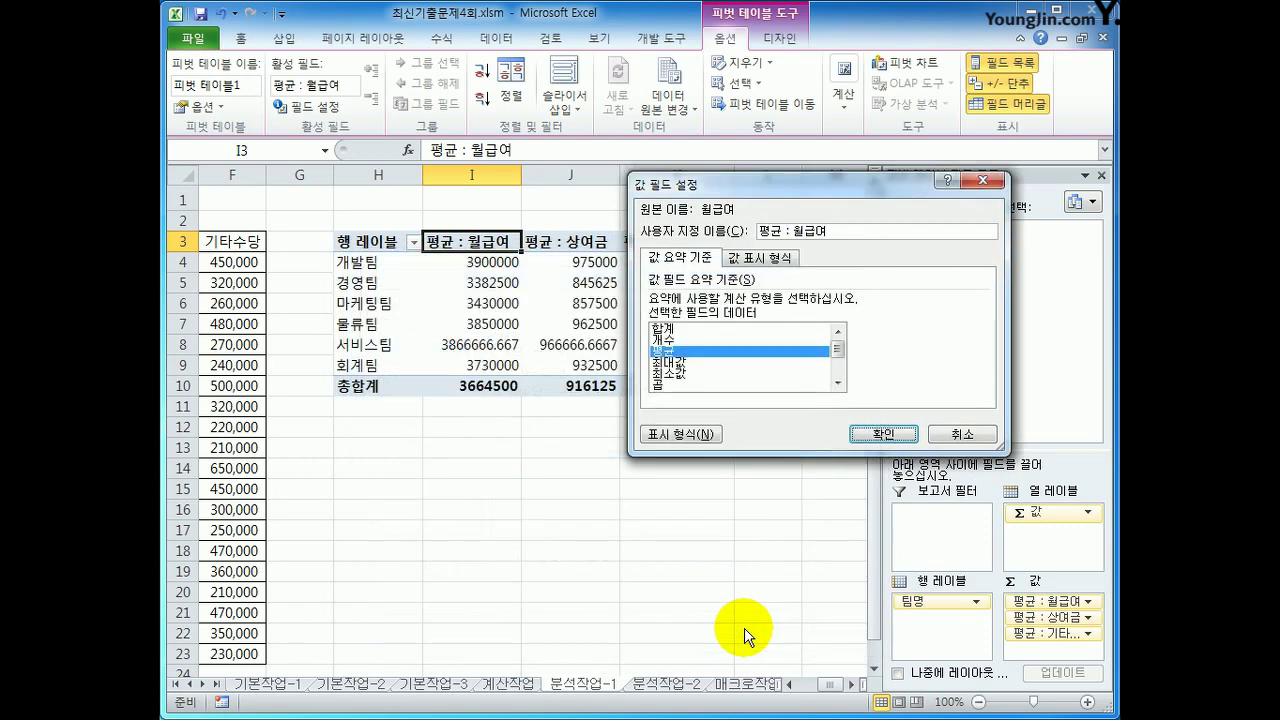
{"action": "left_click", "coordinate": [881, 434]}
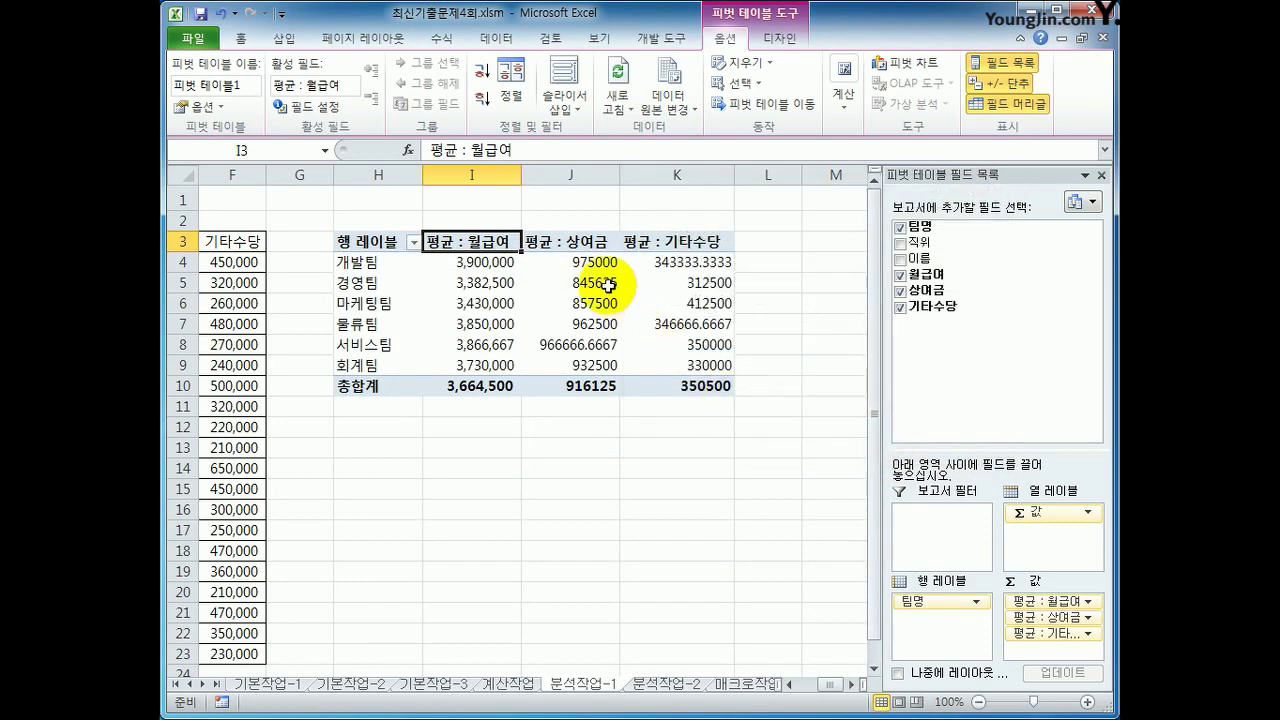
Step: Apply the 숫자 format with the 1000-unit separator to the 상여금 average field in its value field settings
{"action": "left_click", "coordinate": [570, 242]}
{"action": "right_click", "coordinate": [570, 242]}
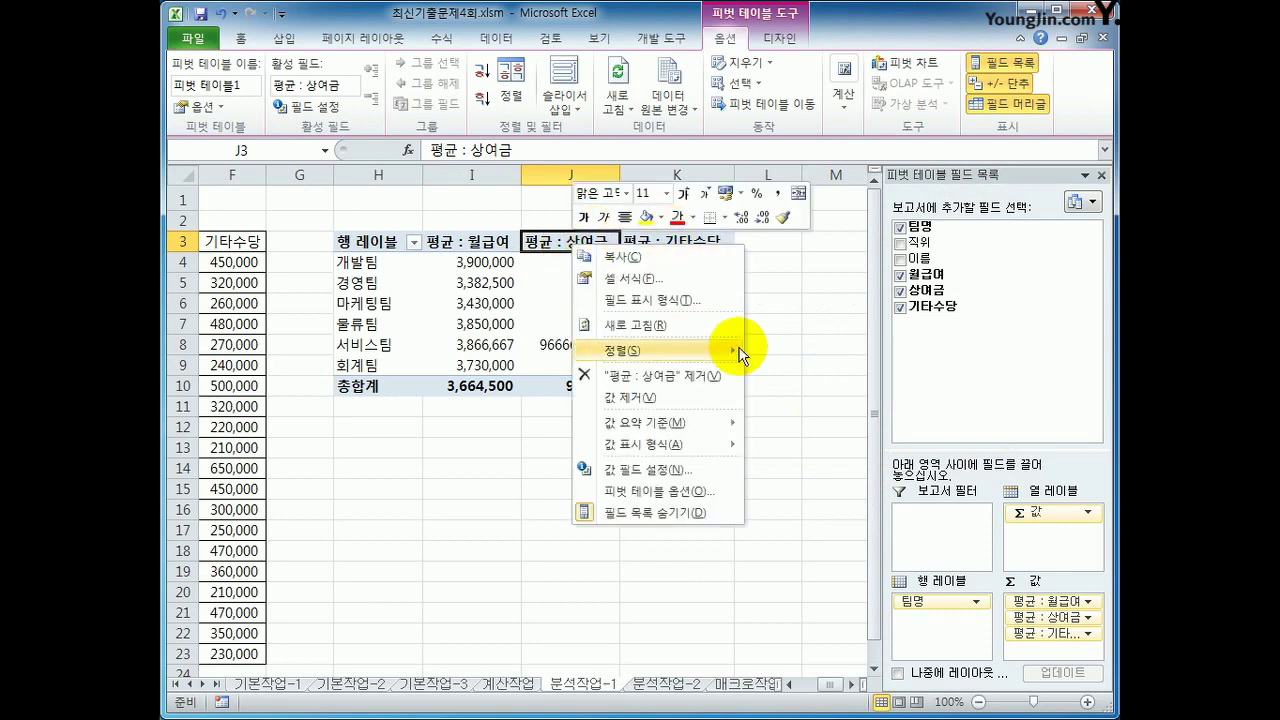
{"action": "left_click", "coordinate": [725, 470]}
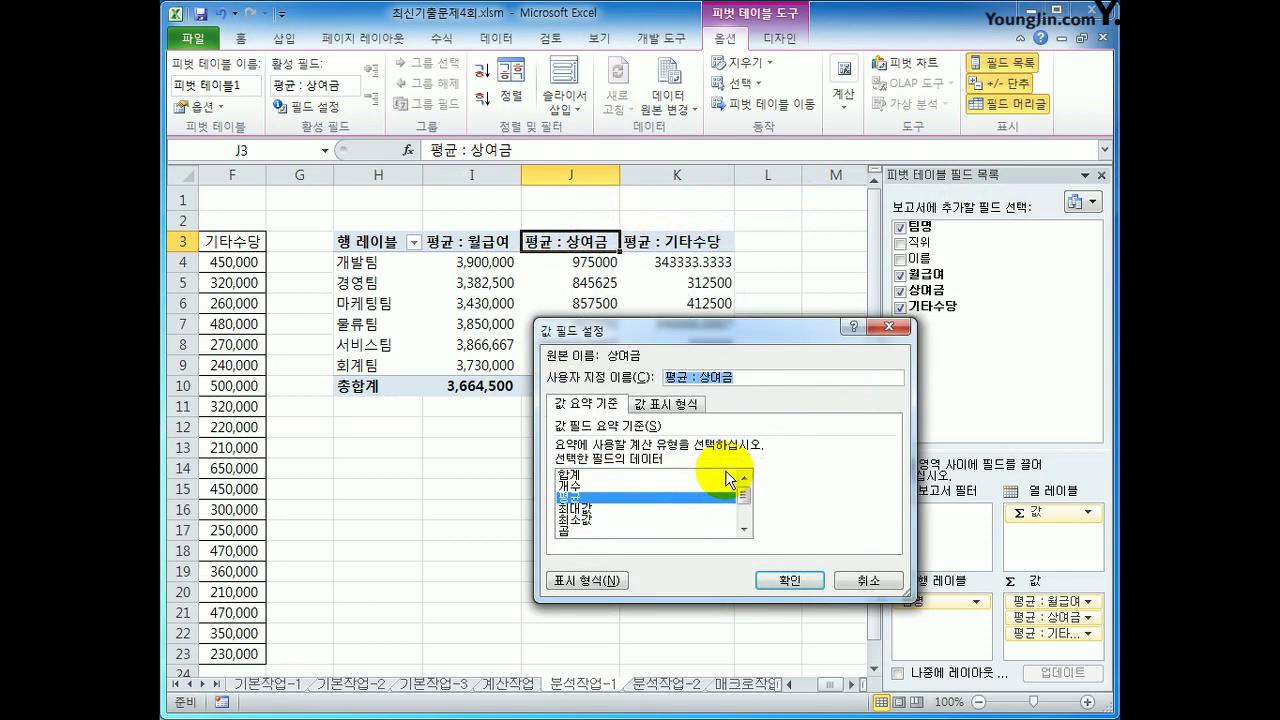
{"action": "left_click", "coordinate": [588, 581]}
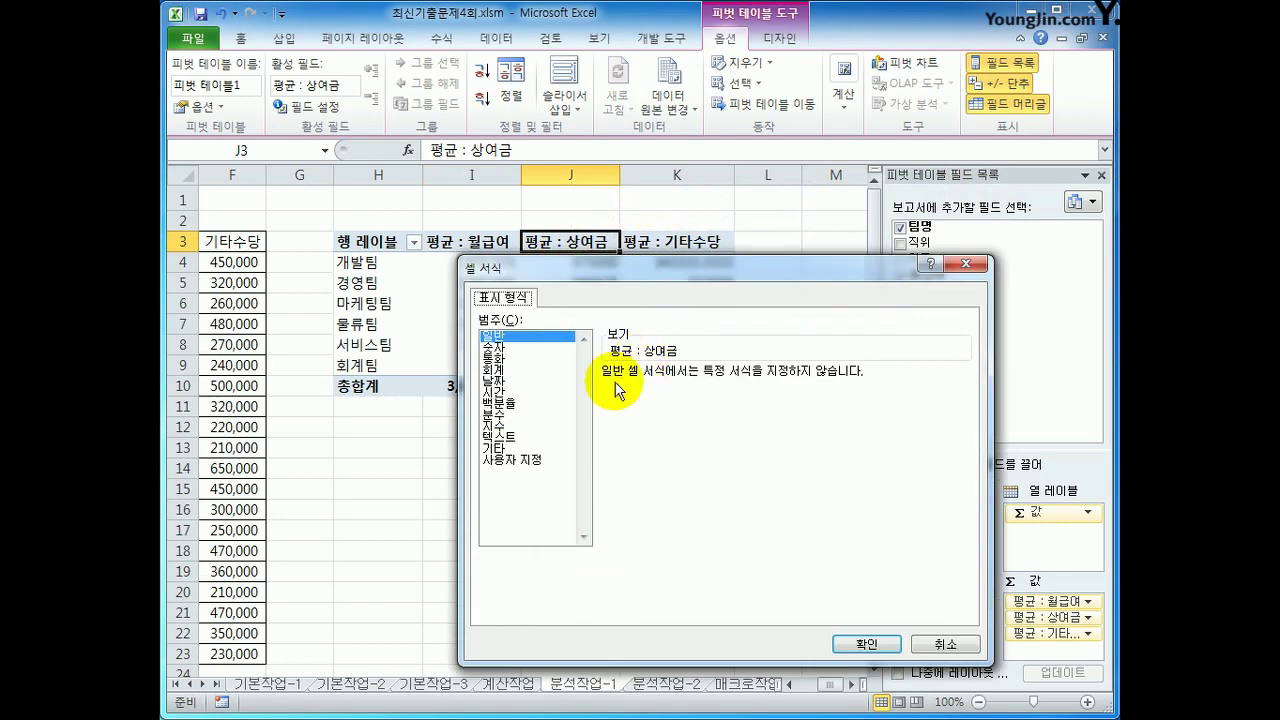
{"action": "left_click", "coordinate": [497, 347]}
{"action": "left_click", "coordinate": [608, 394]}
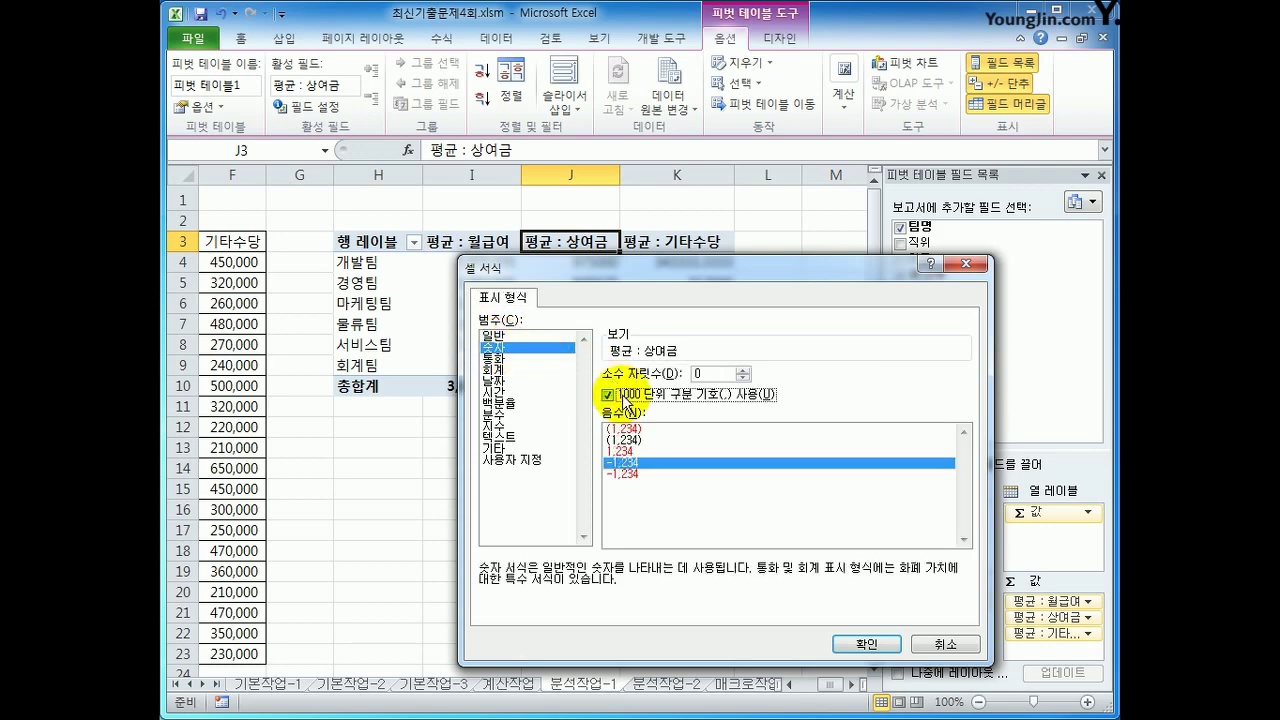
{"action": "left_click", "coordinate": [867, 650]}
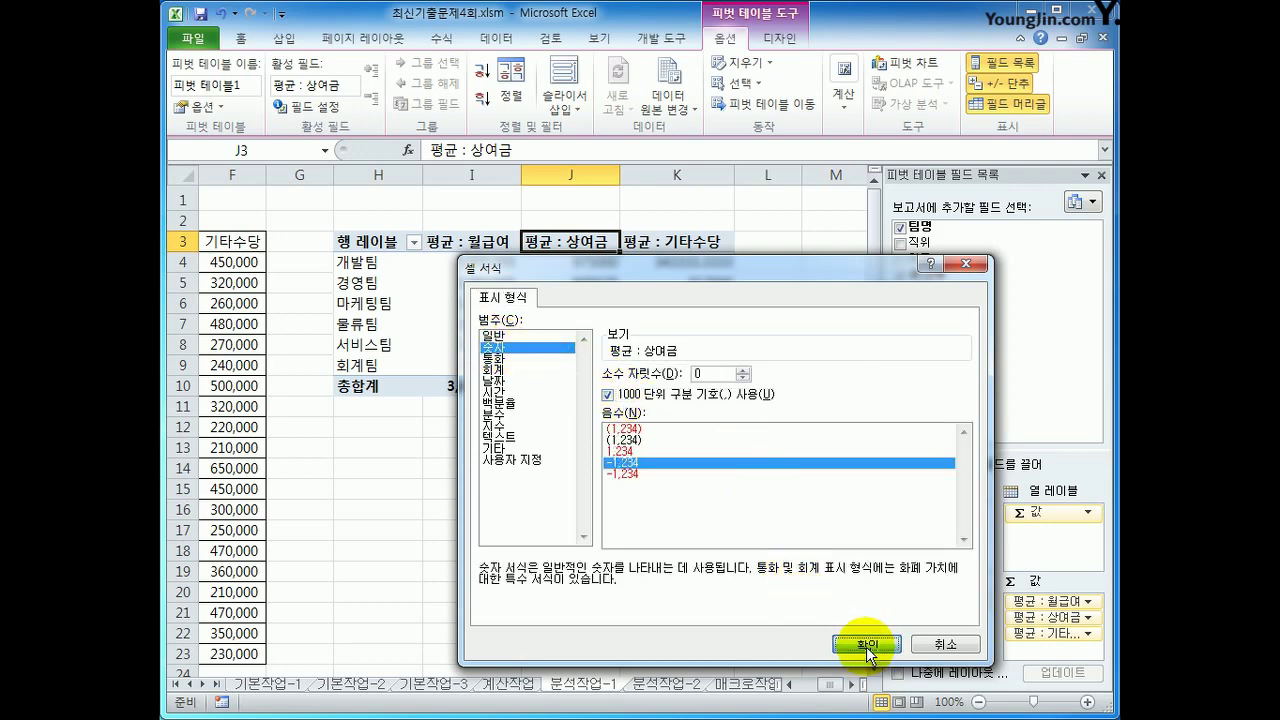
{"action": "left_click", "coordinate": [811, 588]}
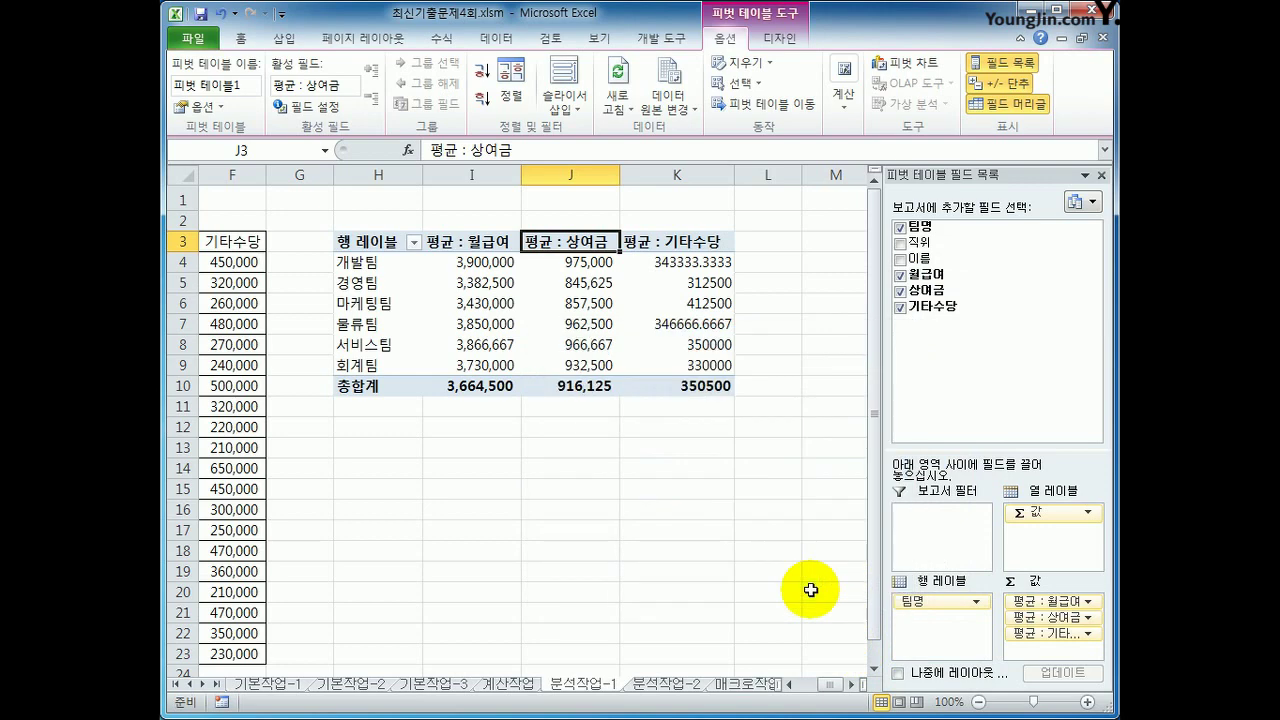
Step: Give the 기타수당 average field the 숫자 format with the 1000-unit separator in its value field settings
{"action": "left_click", "coordinate": [678, 241]}
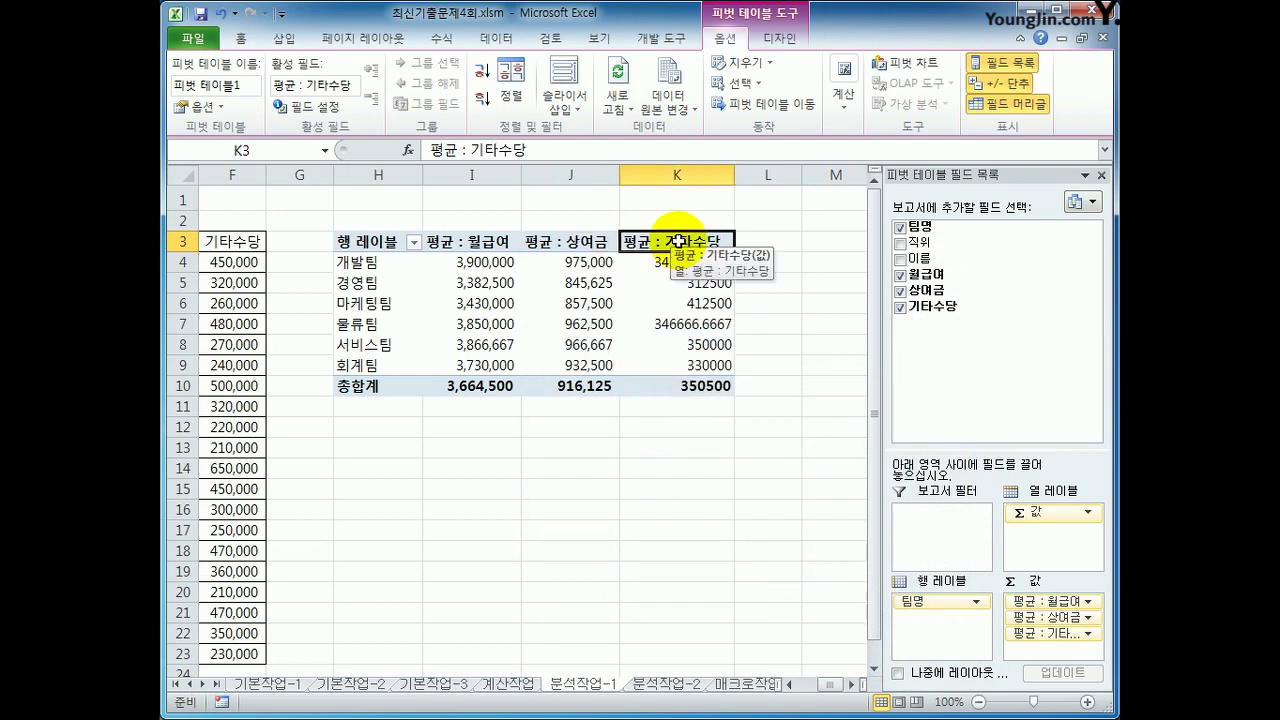
{"action": "right_click", "coordinate": [678, 241]}
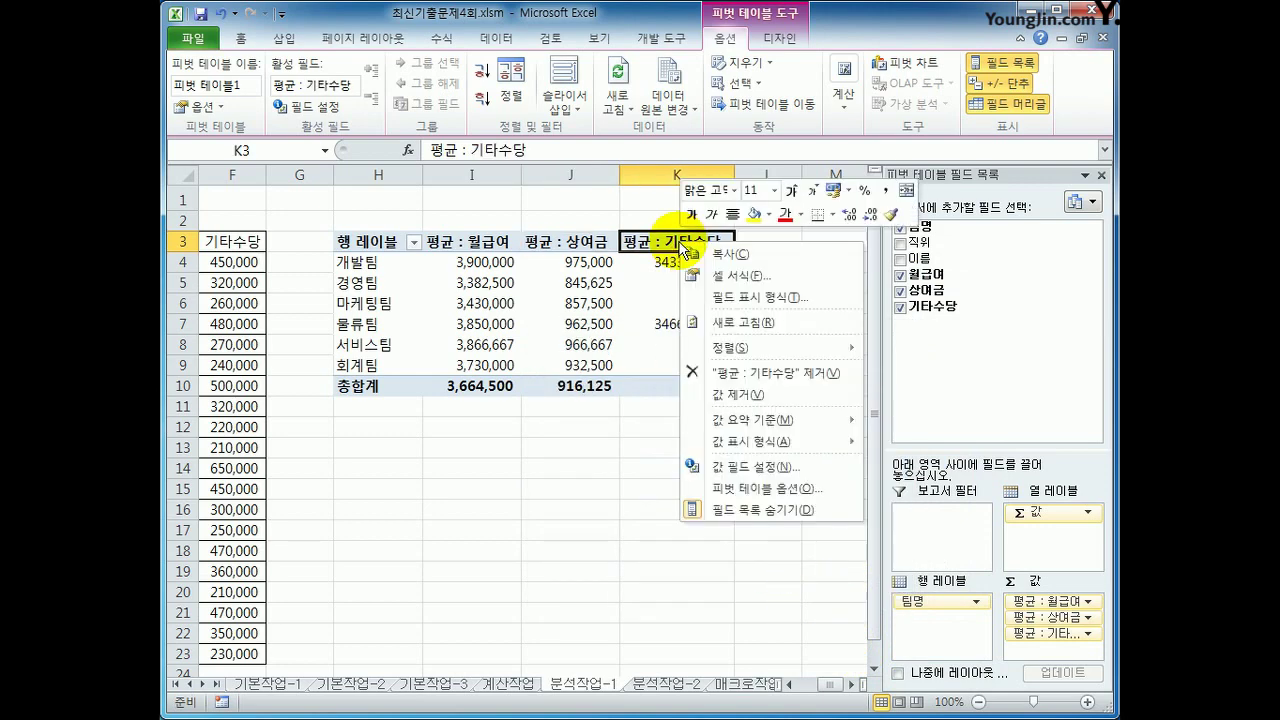
{"action": "left_click", "coordinate": [819, 464]}
{"action": "left_click", "coordinate": [716, 571]}
{"action": "left_click", "coordinate": [610, 334]}
{"action": "left_click", "coordinate": [702, 382]}
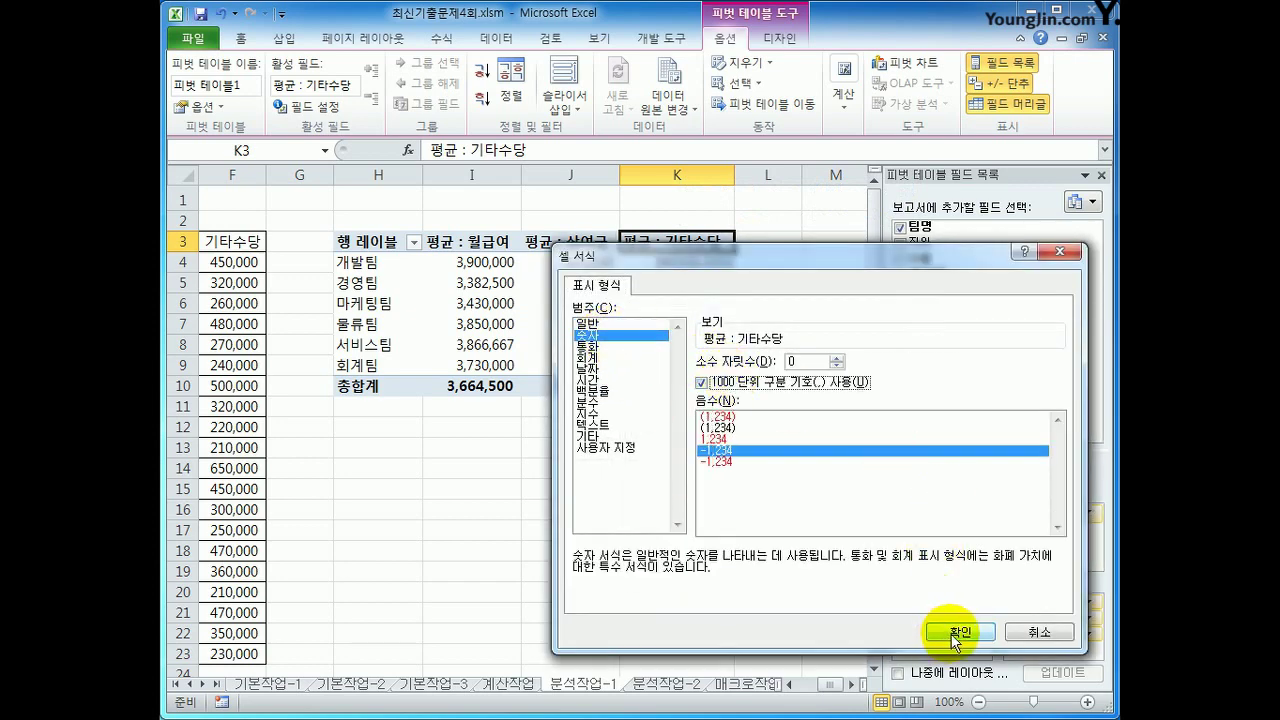
{"action": "left_click", "coordinate": [953, 634]}
{"action": "left_click", "coordinate": [889, 646]}
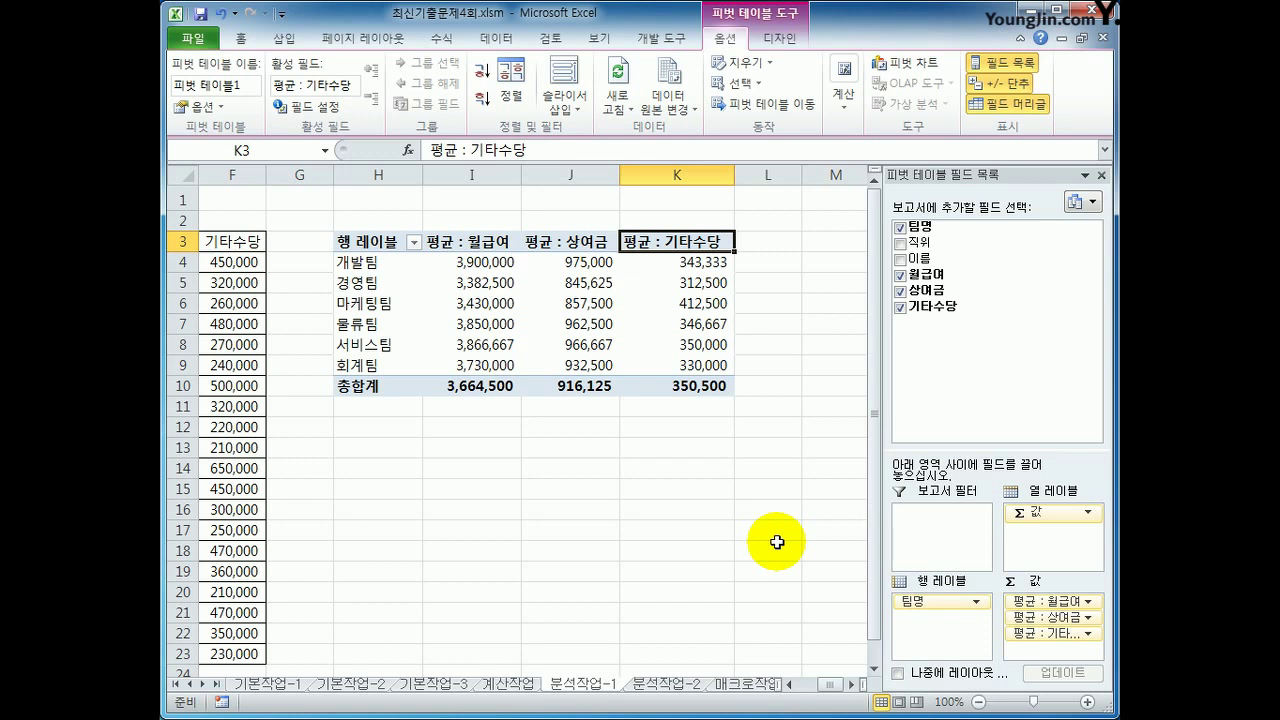
{"action": "right_click", "coordinate": [479, 244]}
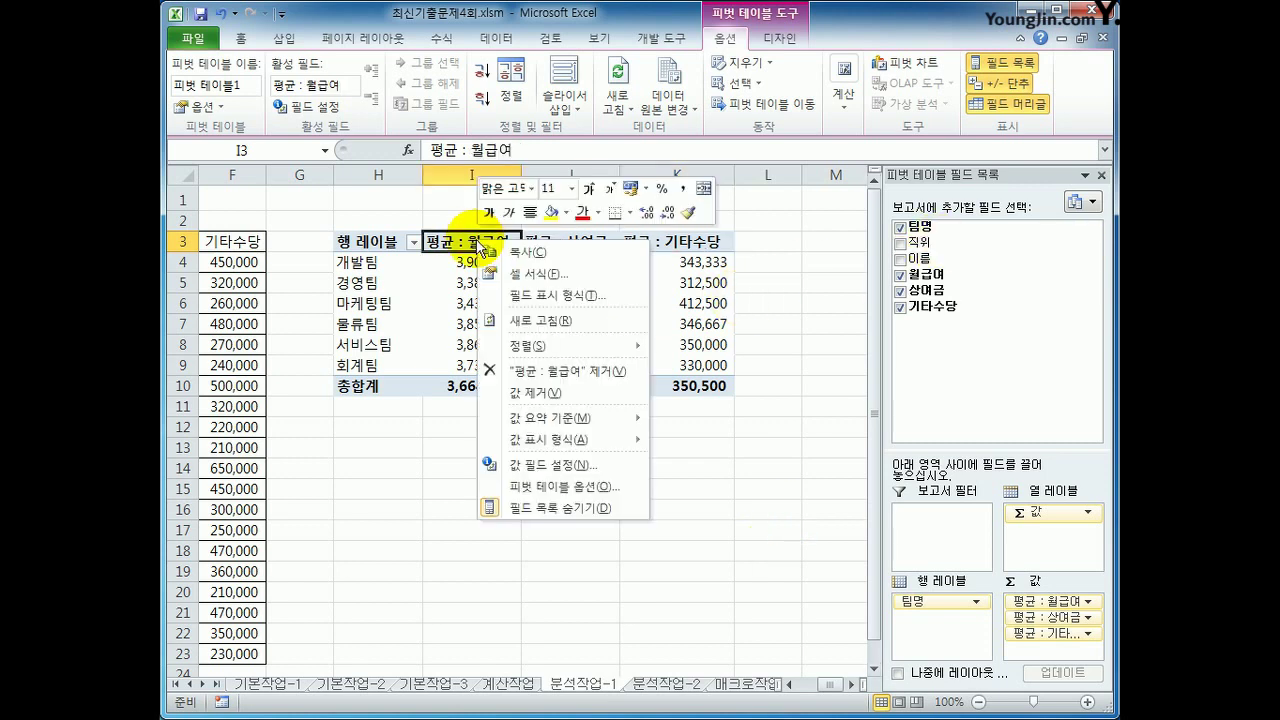
{"action": "left_click", "coordinate": [567, 468]}
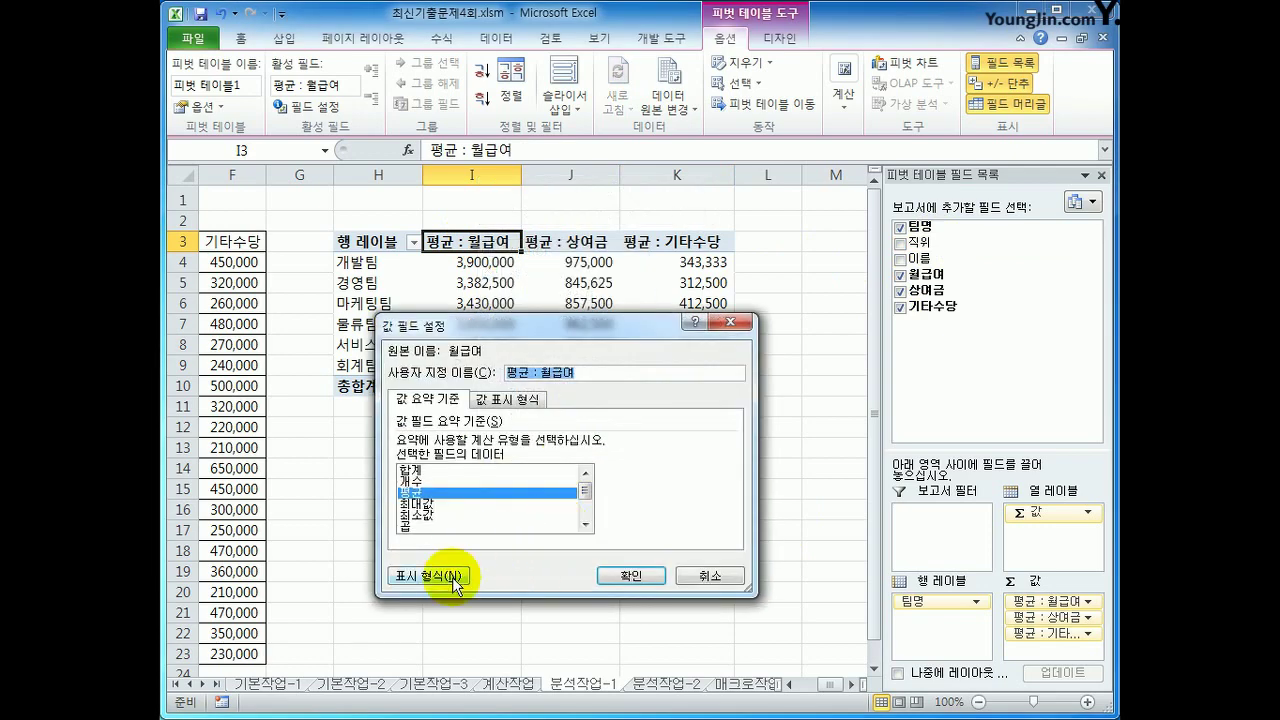
{"action": "left_click", "coordinate": [452, 578]}
{"action": "left_click", "coordinate": [815, 645]}
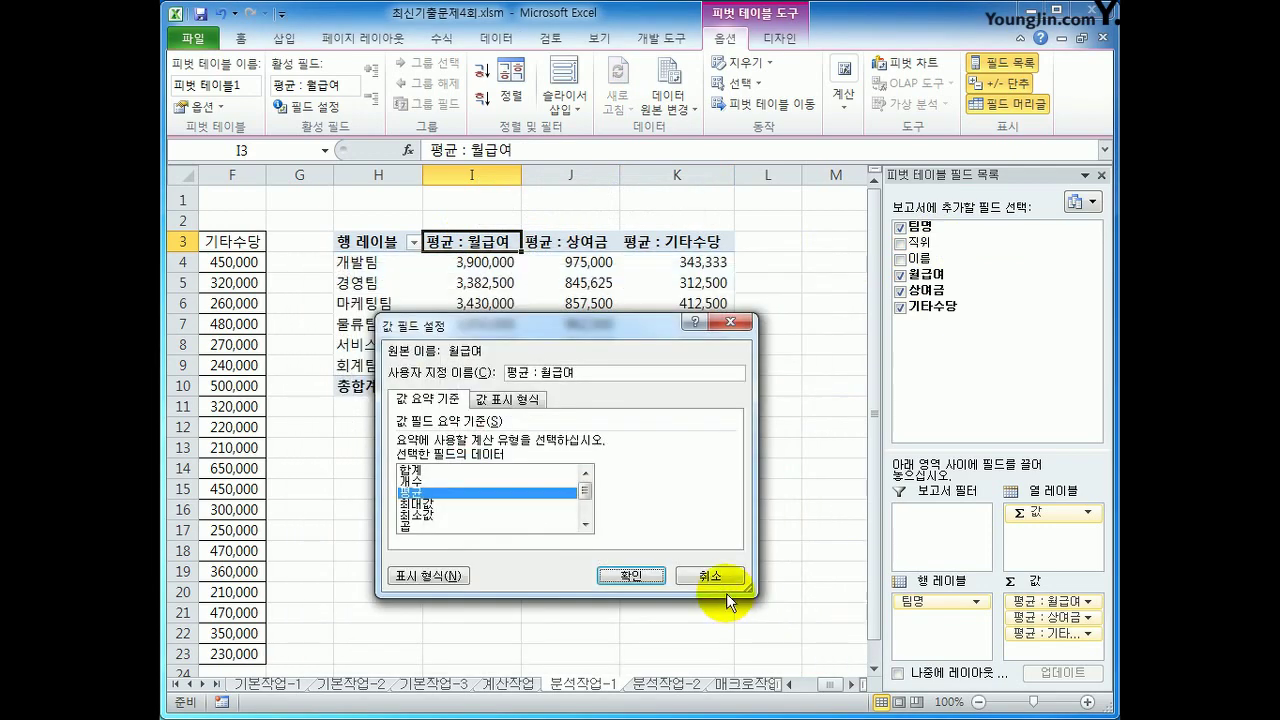
{"action": "left_click", "coordinate": [729, 580]}
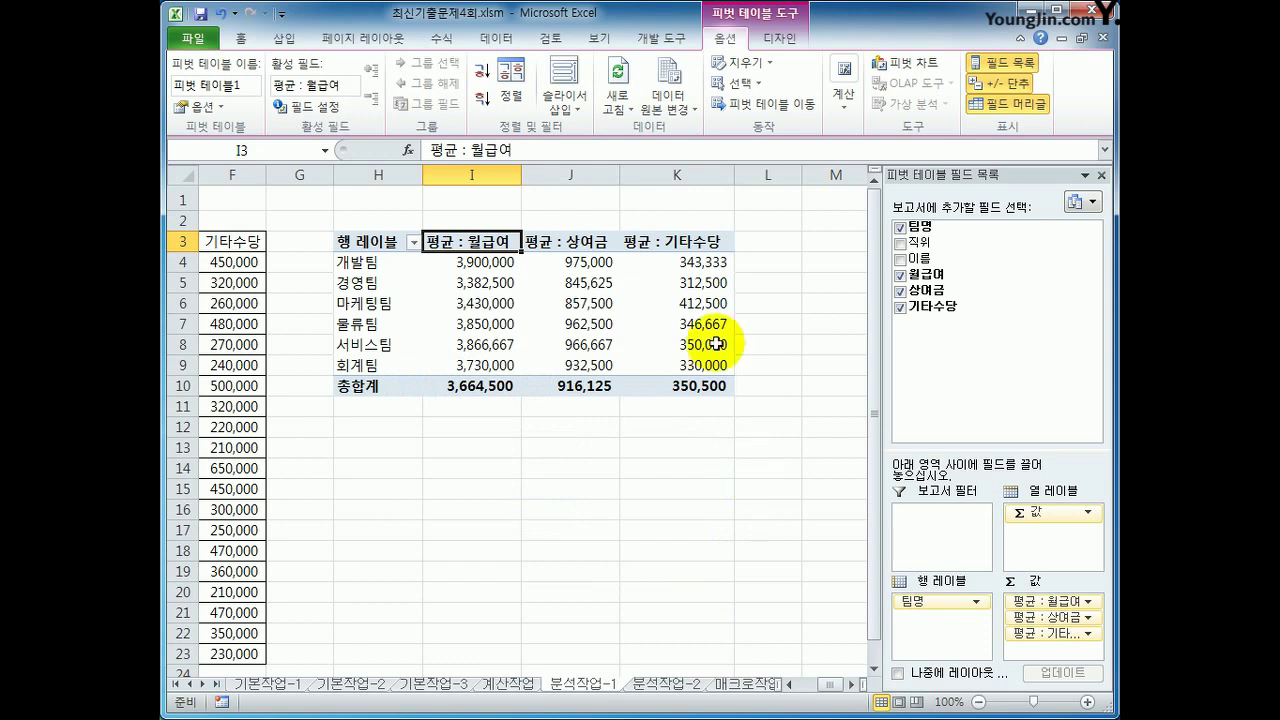
Step: Apply the purple style from the second row of the 보통 pivot table styles to the team salary pivot table
{"action": "left_click", "coordinate": [510, 263]}
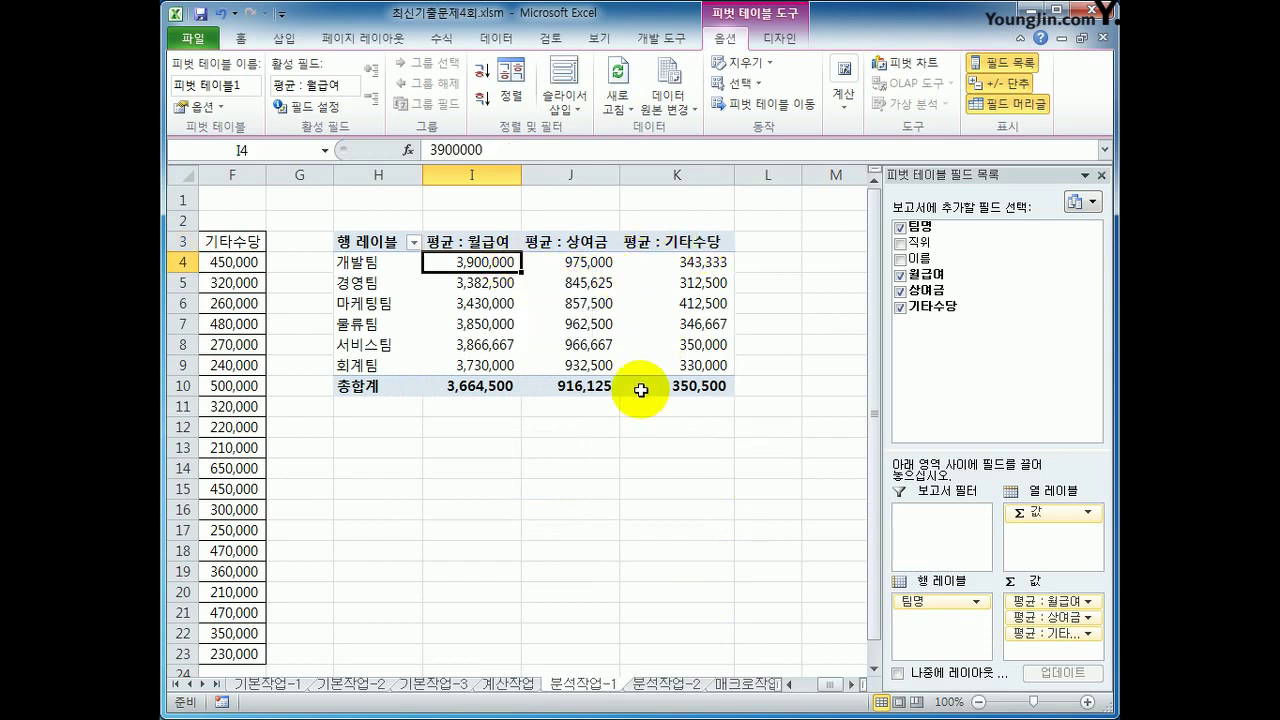
{"action": "left_click", "coordinate": [786, 44]}
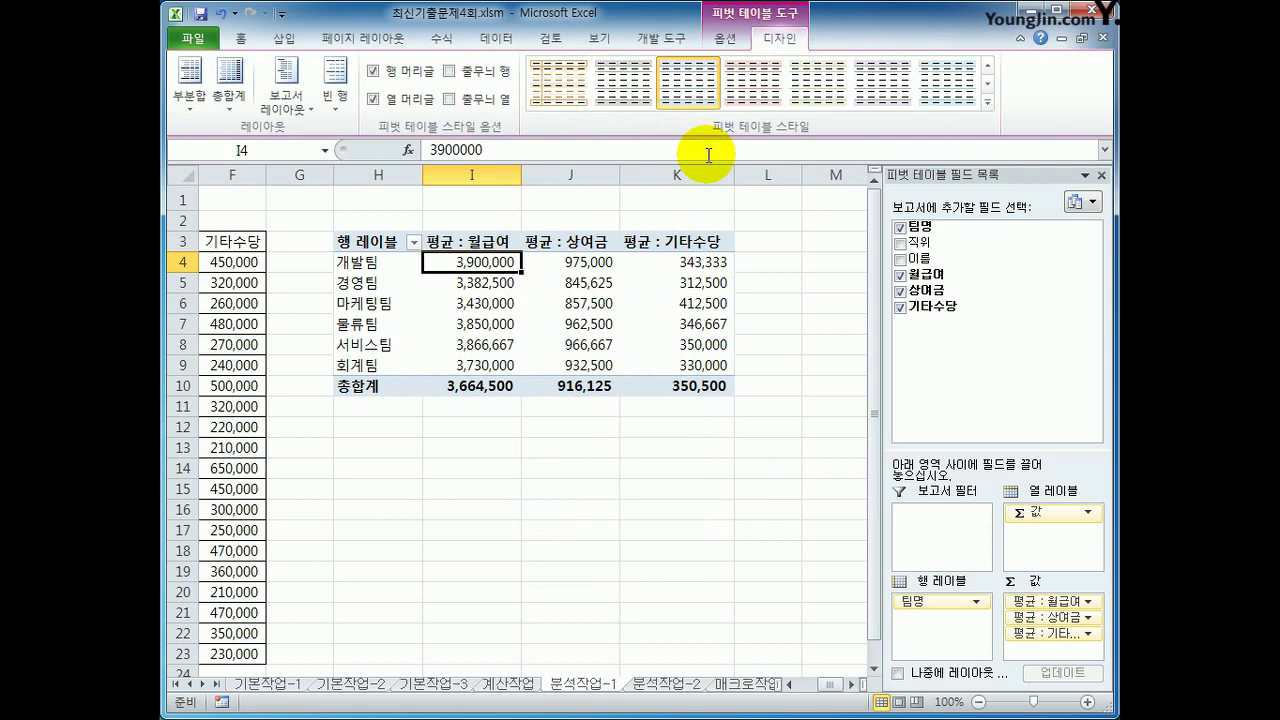
{"action": "left_click", "coordinate": [988, 102]}
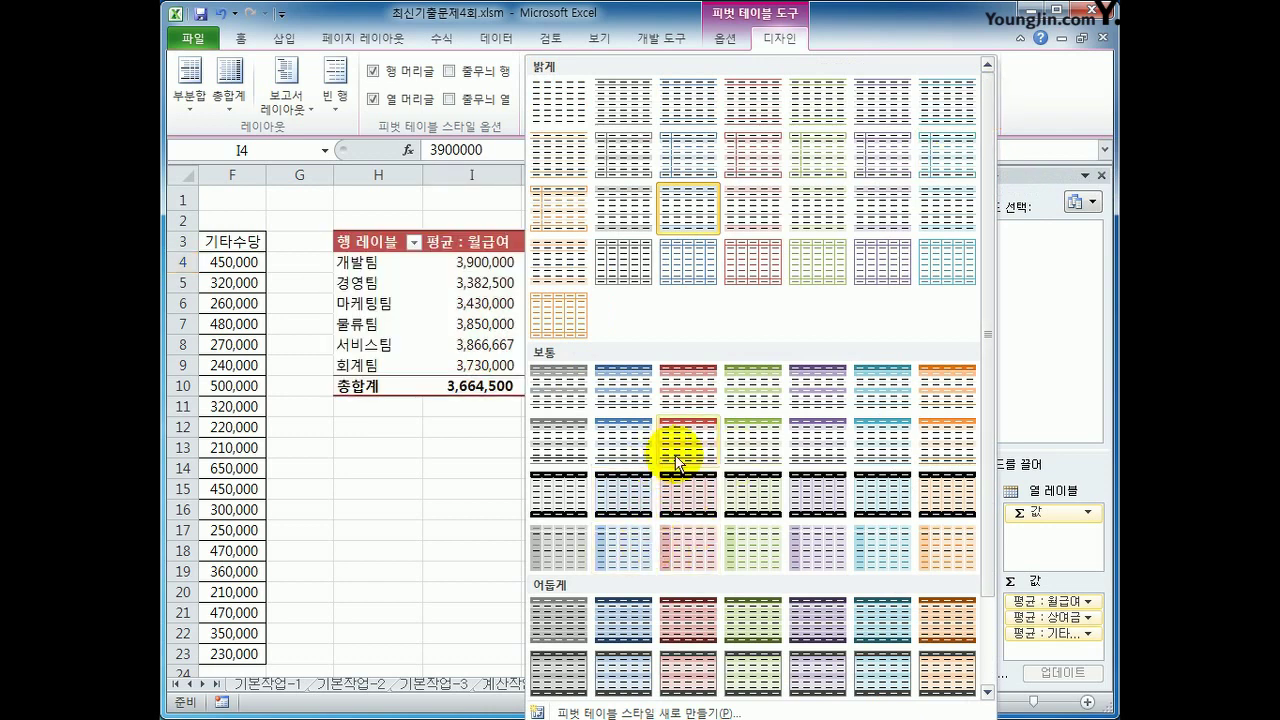
{"action": "left_click", "coordinate": [799, 452]}
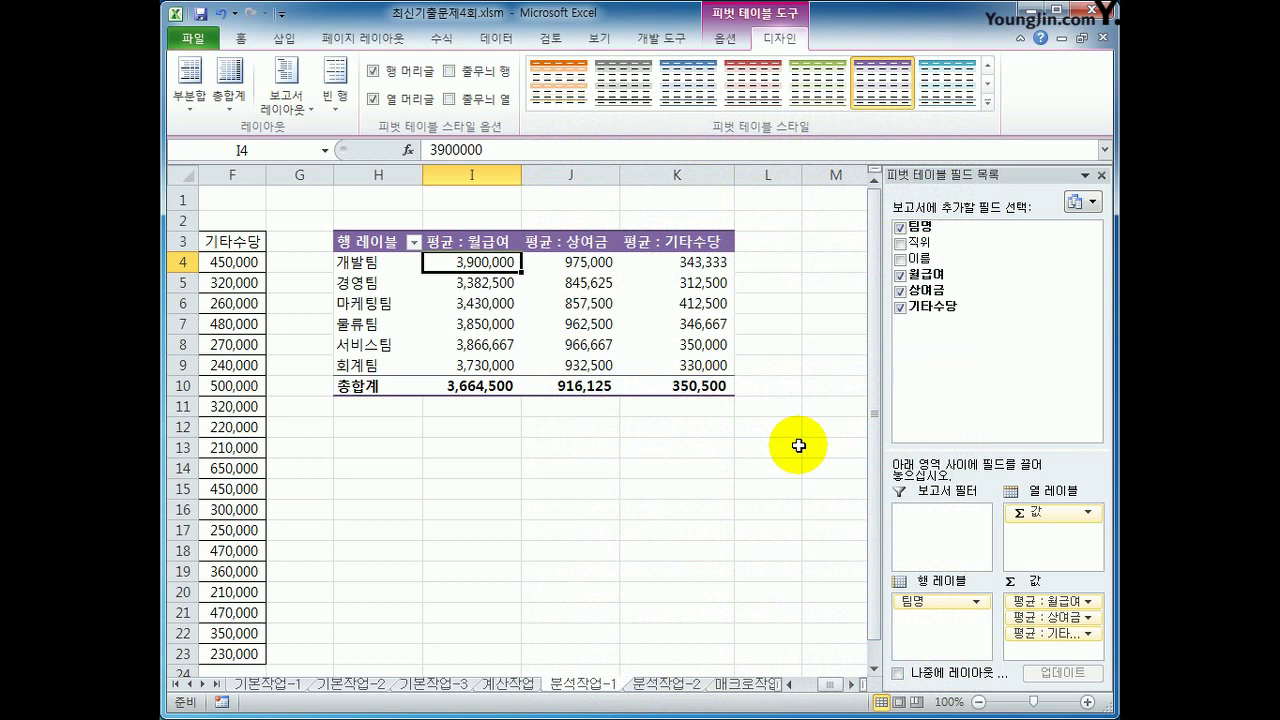
{"action": "left_click", "coordinate": [786, 482]}
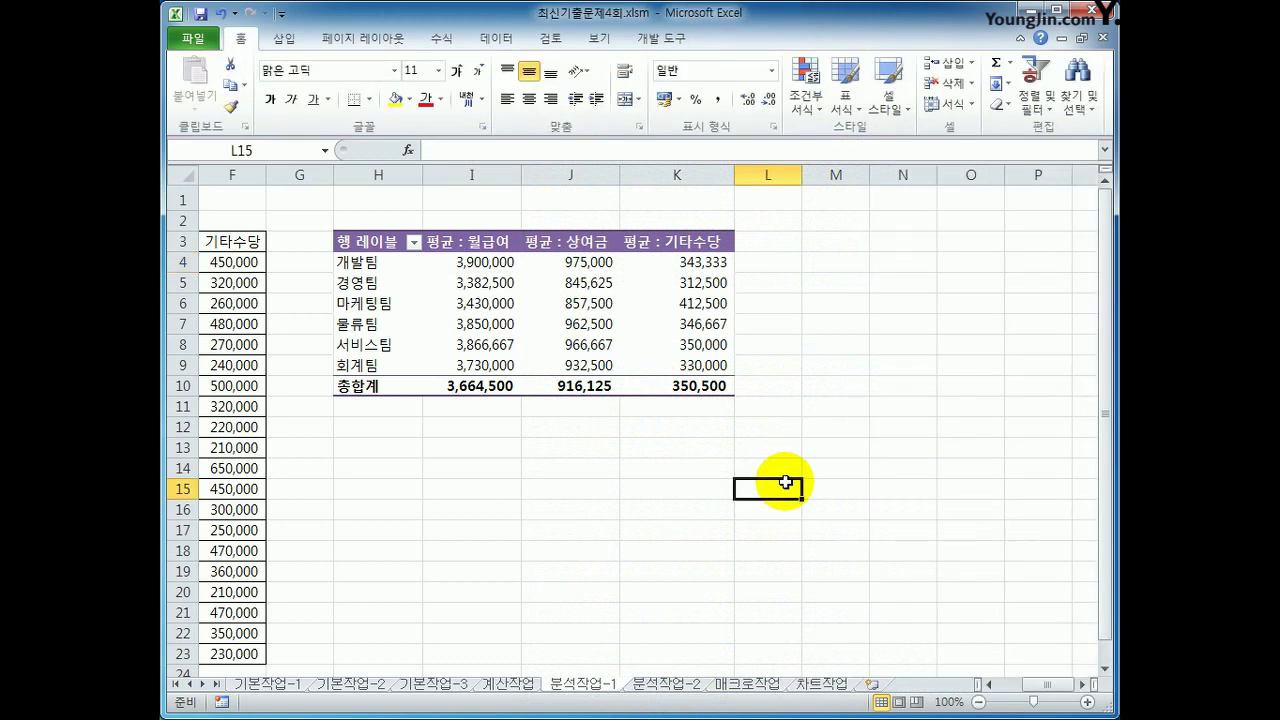
{"action": "left_click", "coordinate": [703, 385]}
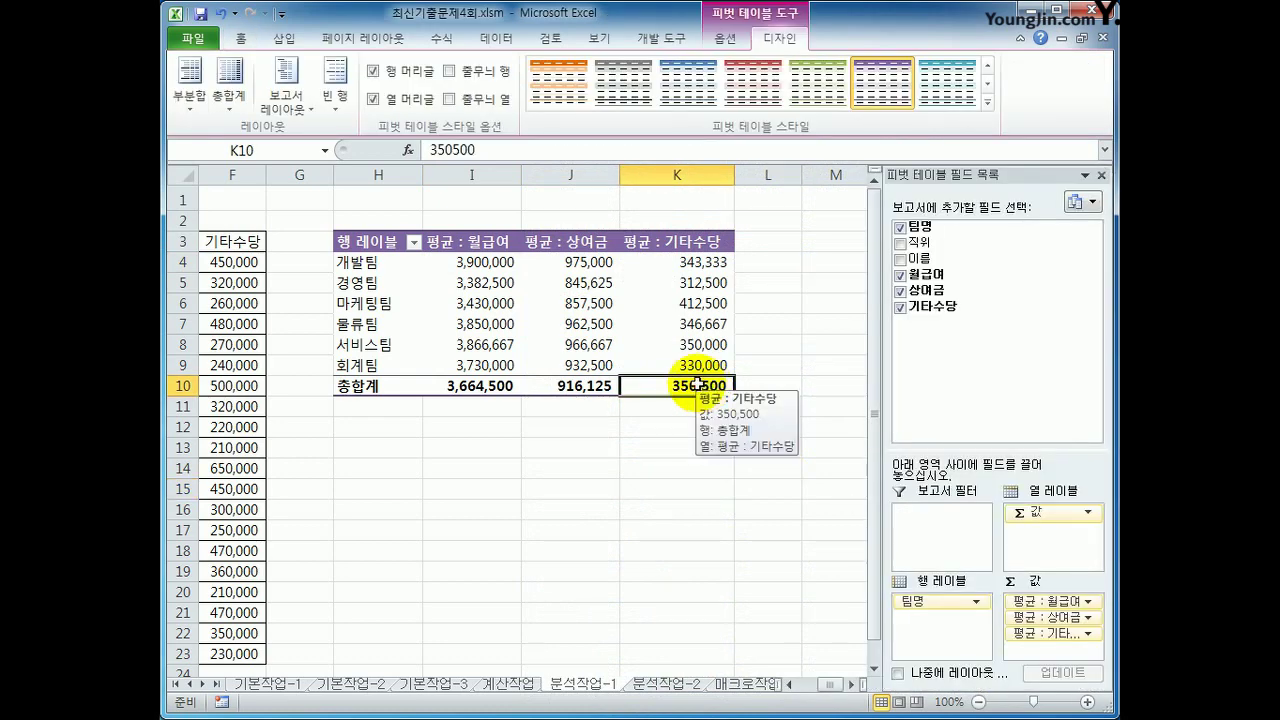
Step: On the 분석작업-2 sheet, start a consolidation (통합) into F13:I21 of 표4 with 평균 as the function
{"action": "left_click", "coordinate": [651, 685]}
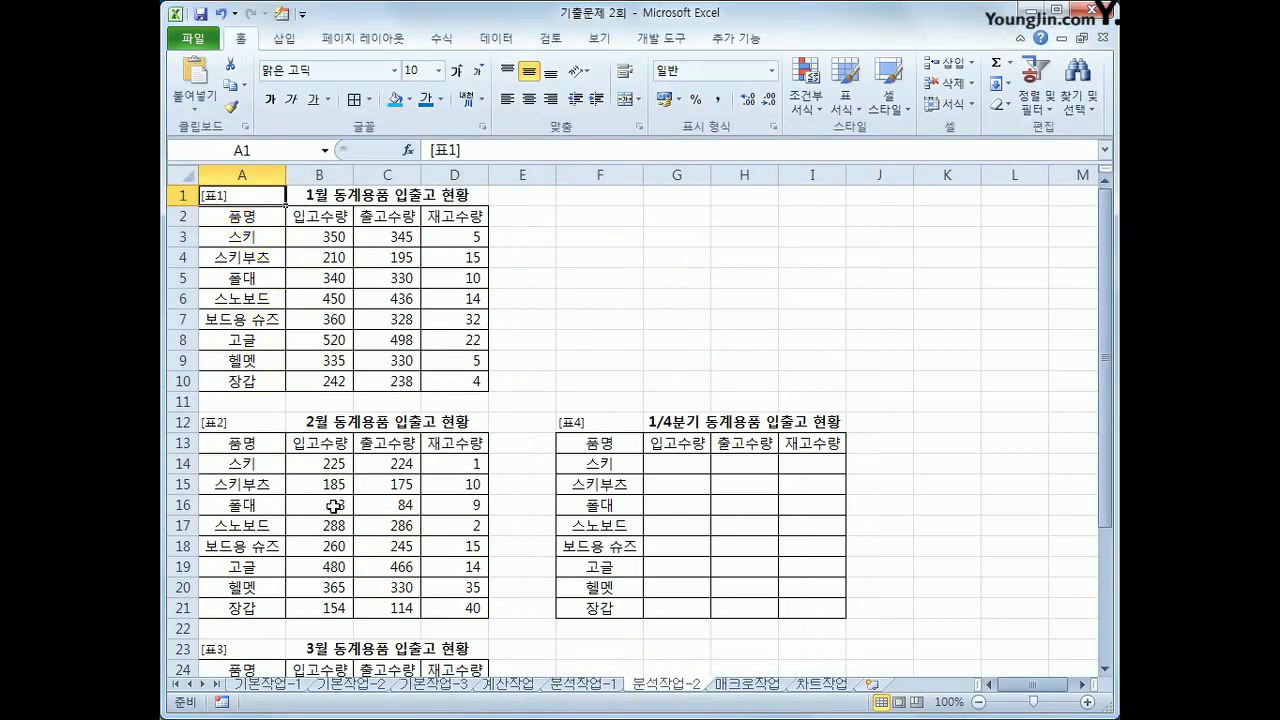
{"action": "scroll", "coordinate": [328, 502], "scroll_direction": "down", "scroll_amount": 3}
{"action": "scroll", "coordinate": [333, 525], "scroll_direction": "up", "scroll_amount": 3}
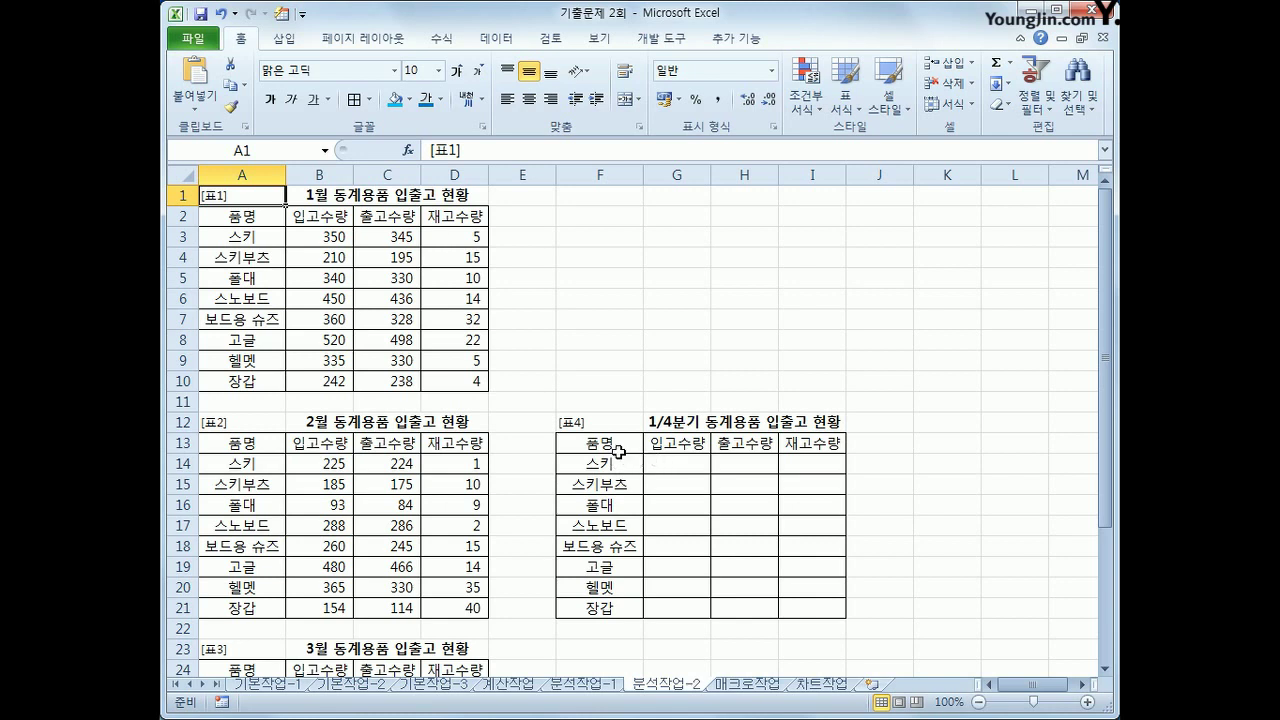
{"action": "left_click", "coordinate": [620, 450]}
{"action": "left_click_drag", "start_coordinate": [620, 450], "coordinate": [801, 610]}
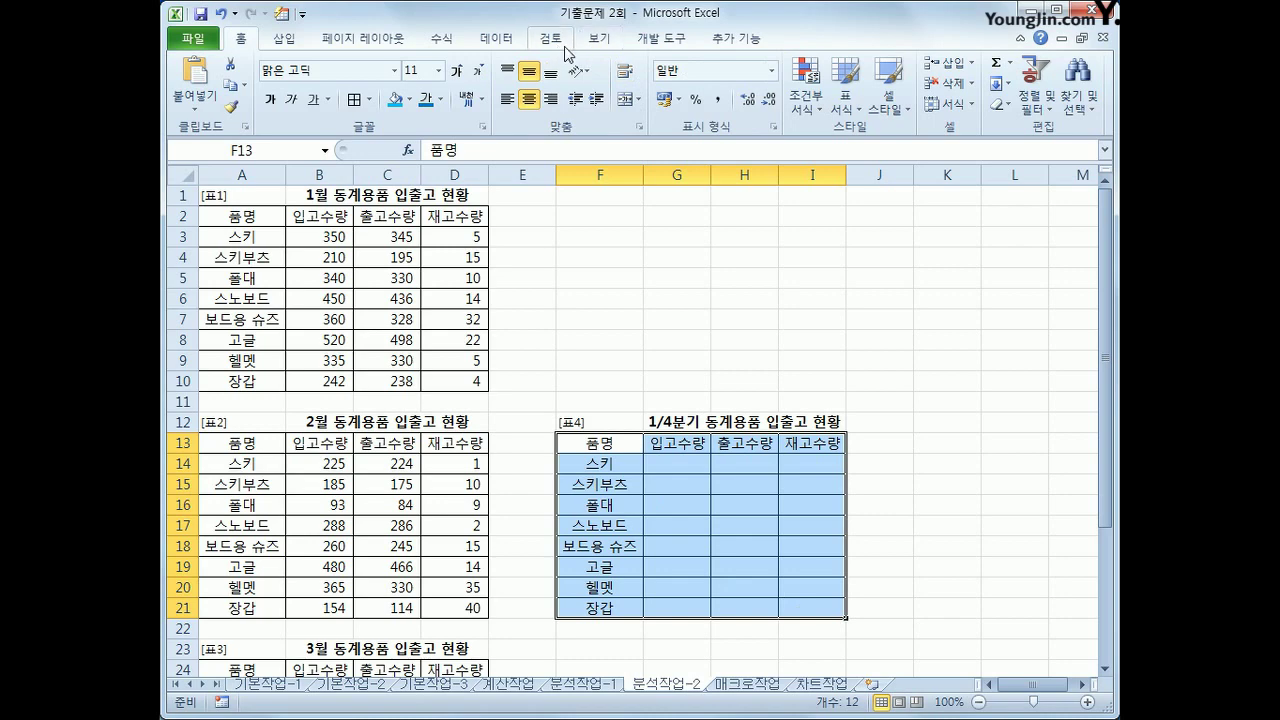
{"action": "left_click", "coordinate": [515, 42]}
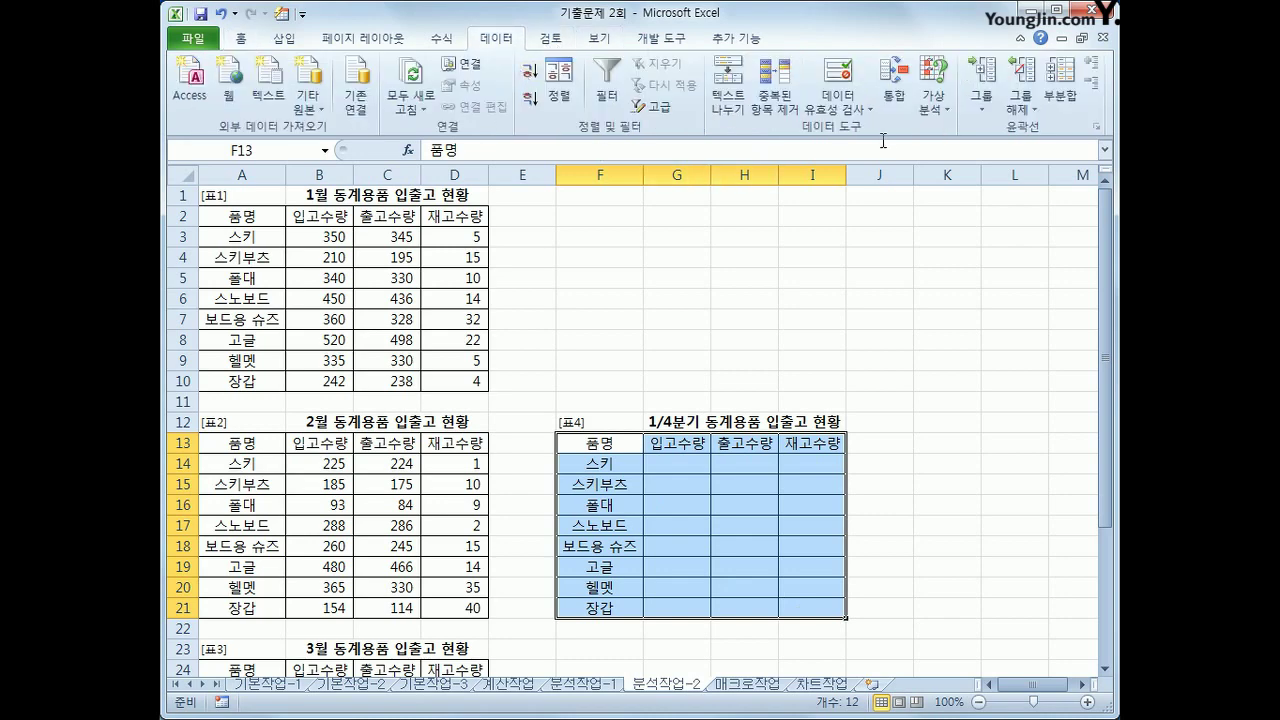
{"action": "left_click", "coordinate": [893, 90]}
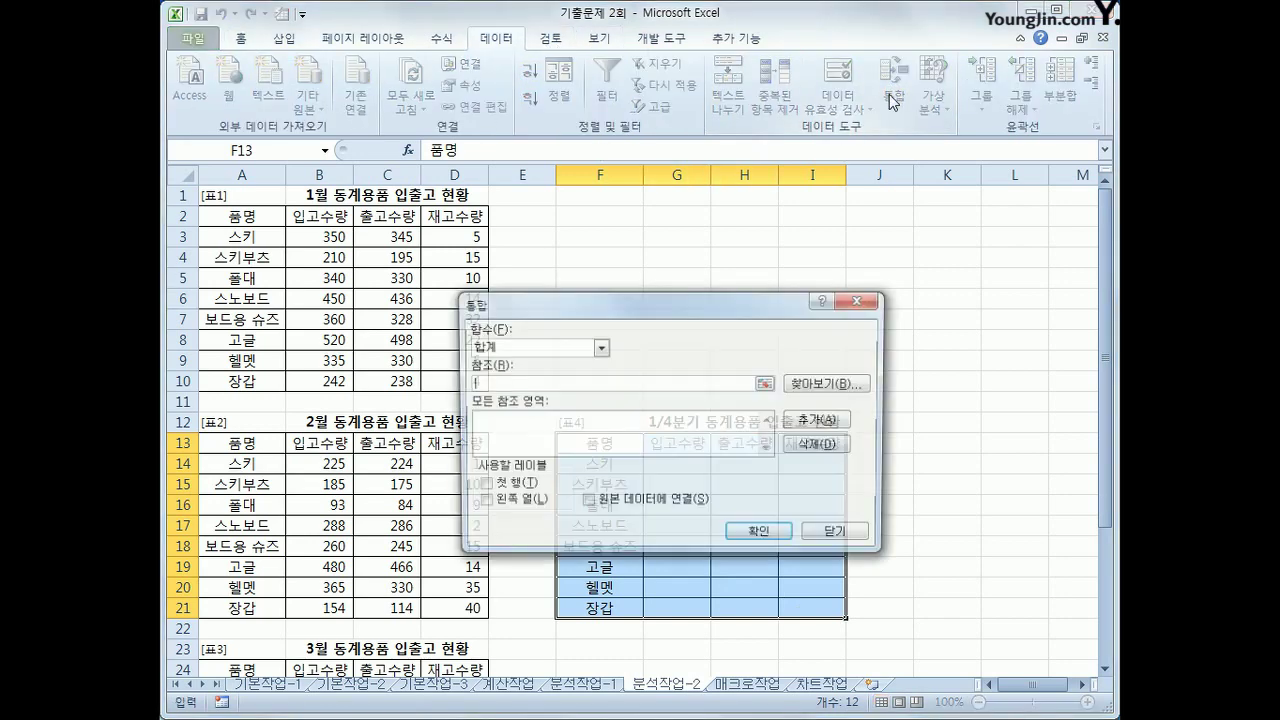
{"action": "left_click_drag", "start_coordinate": [634, 314], "coordinate": [764, 92]}
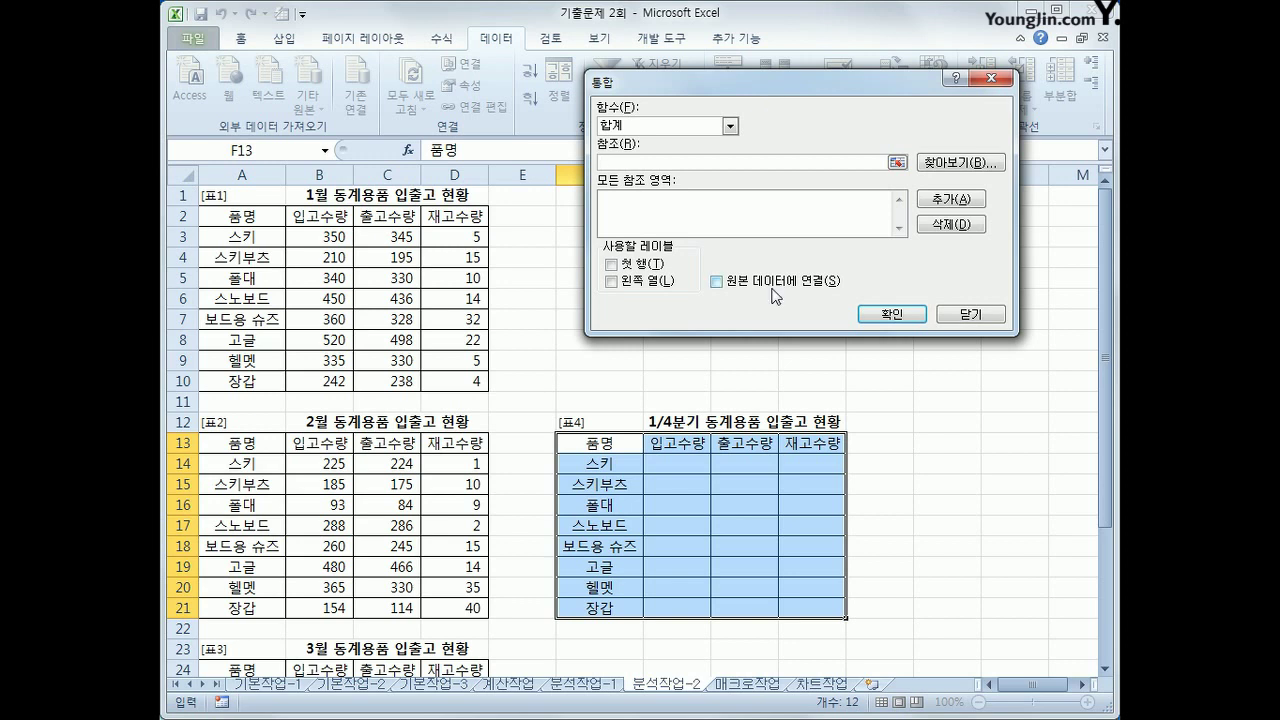
{"action": "left_click", "coordinate": [730, 126]}
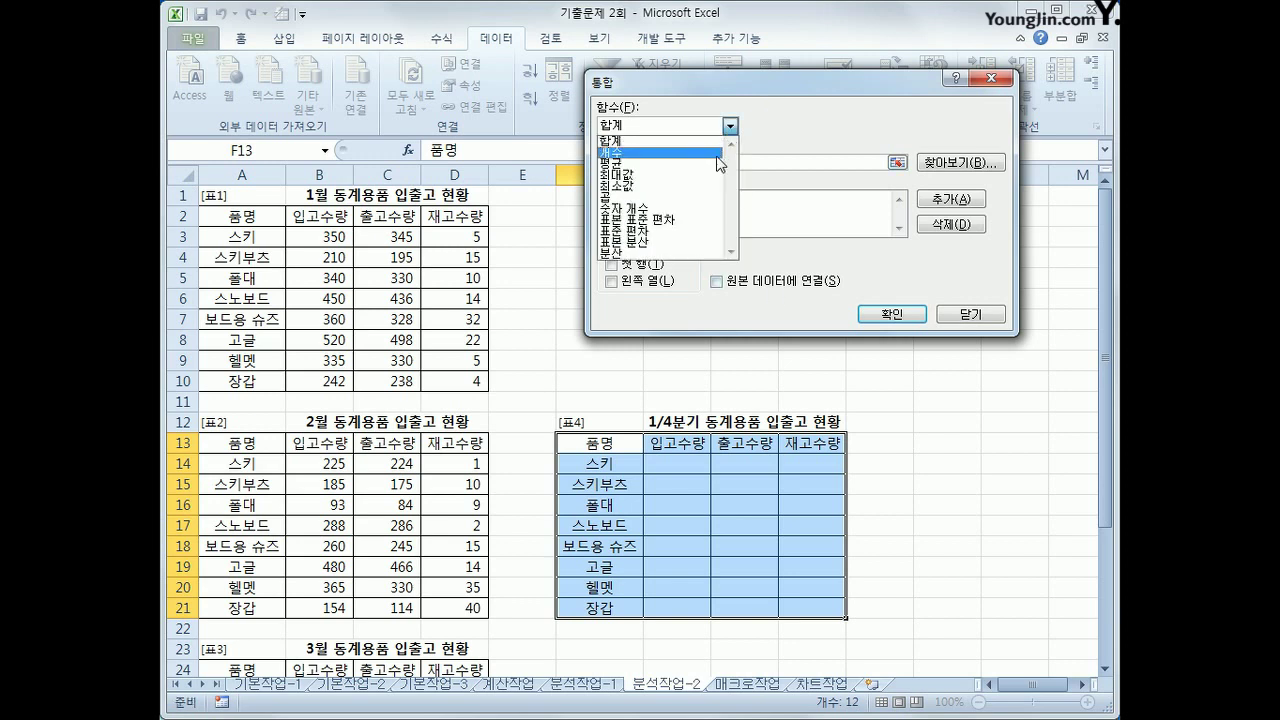
{"action": "left_click", "coordinate": [715, 160]}
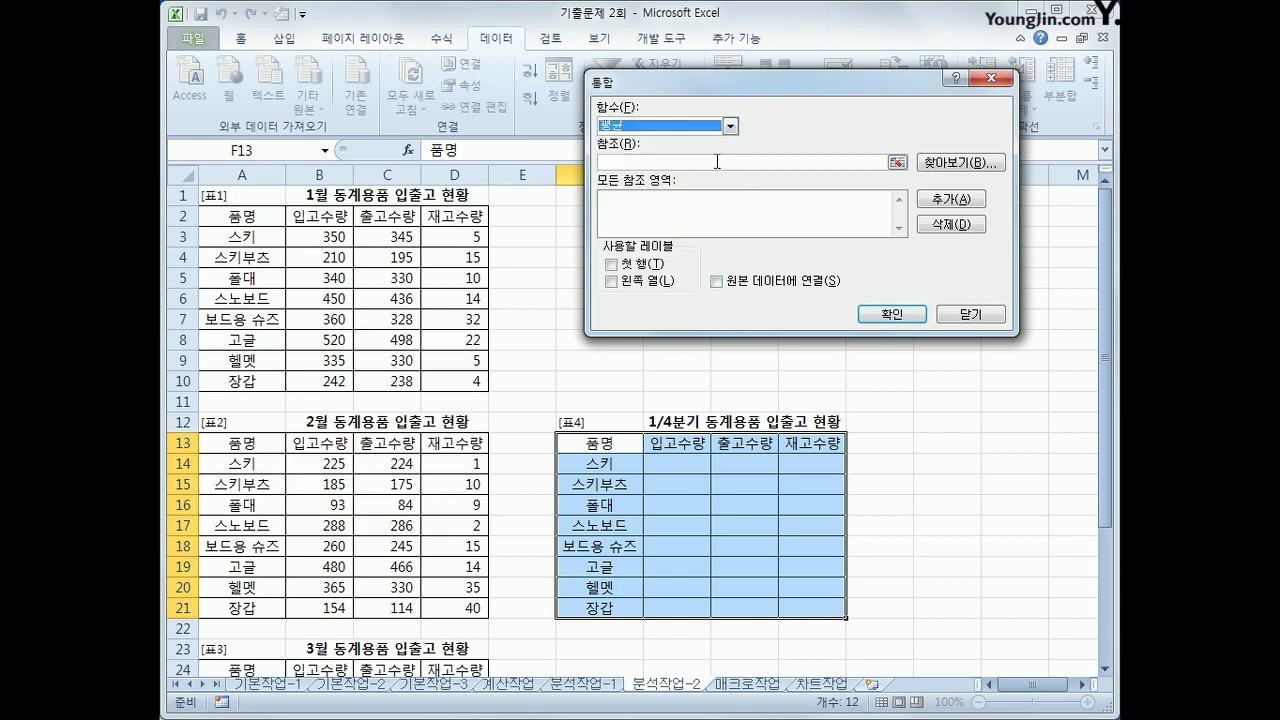
Step: Add the 표1, 표2 and 표3 ranges A2:D10, A13:D21 and A24:D32 to the consolidation references
{"action": "left_click", "coordinate": [692, 164]}
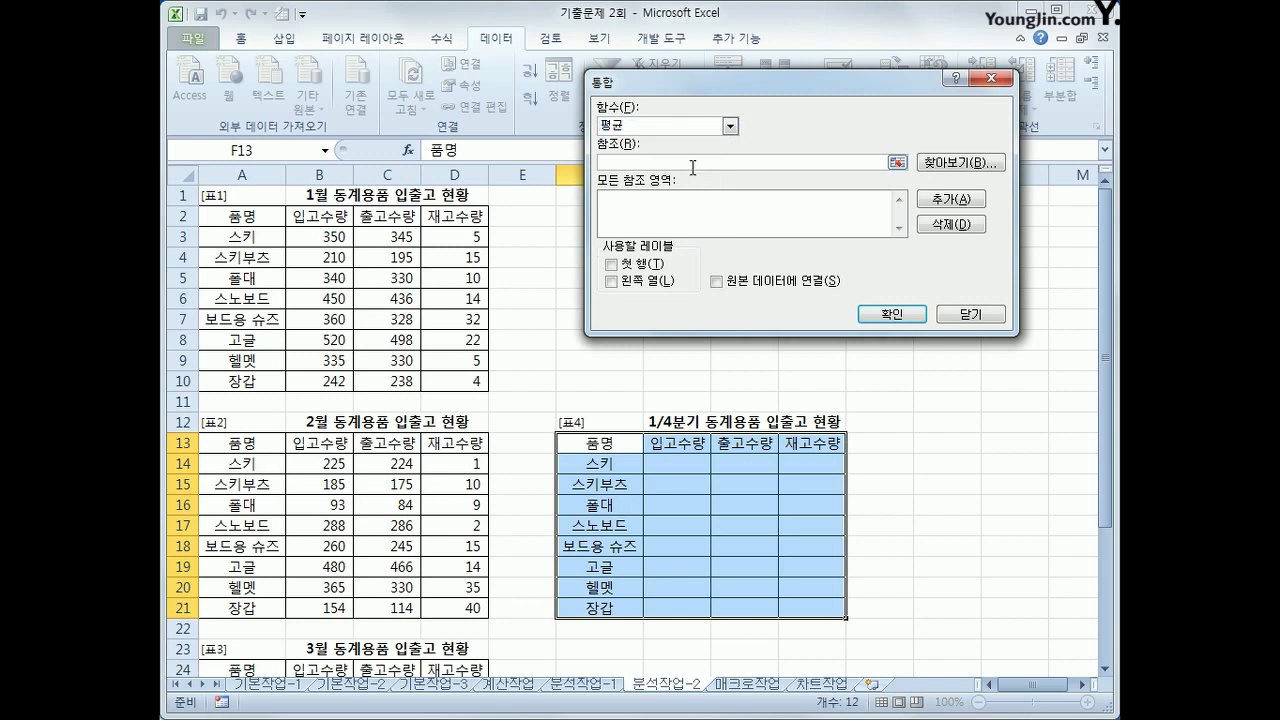
{"action": "left_click_drag", "start_coordinate": [243, 218], "coordinate": [430, 382]}
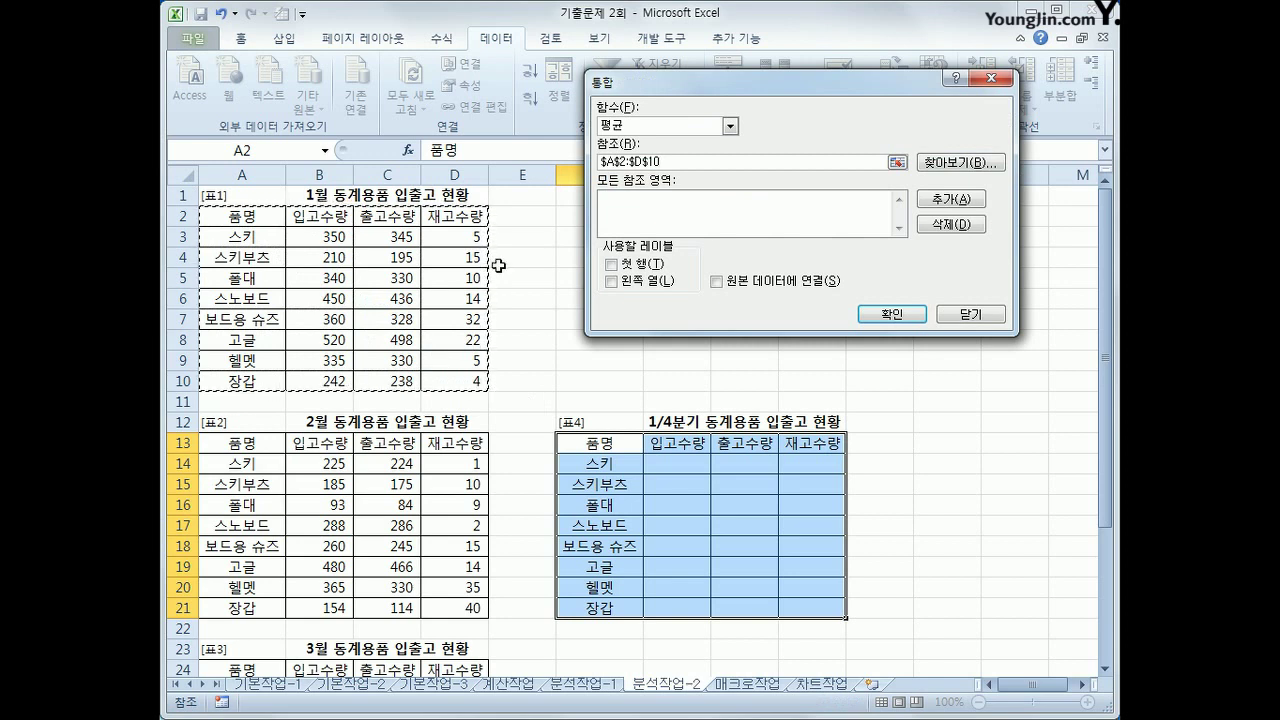
{"action": "key", "text": "alt+a"}
{"action": "left_click_drag", "start_coordinate": [250, 445], "coordinate": [432, 608]}
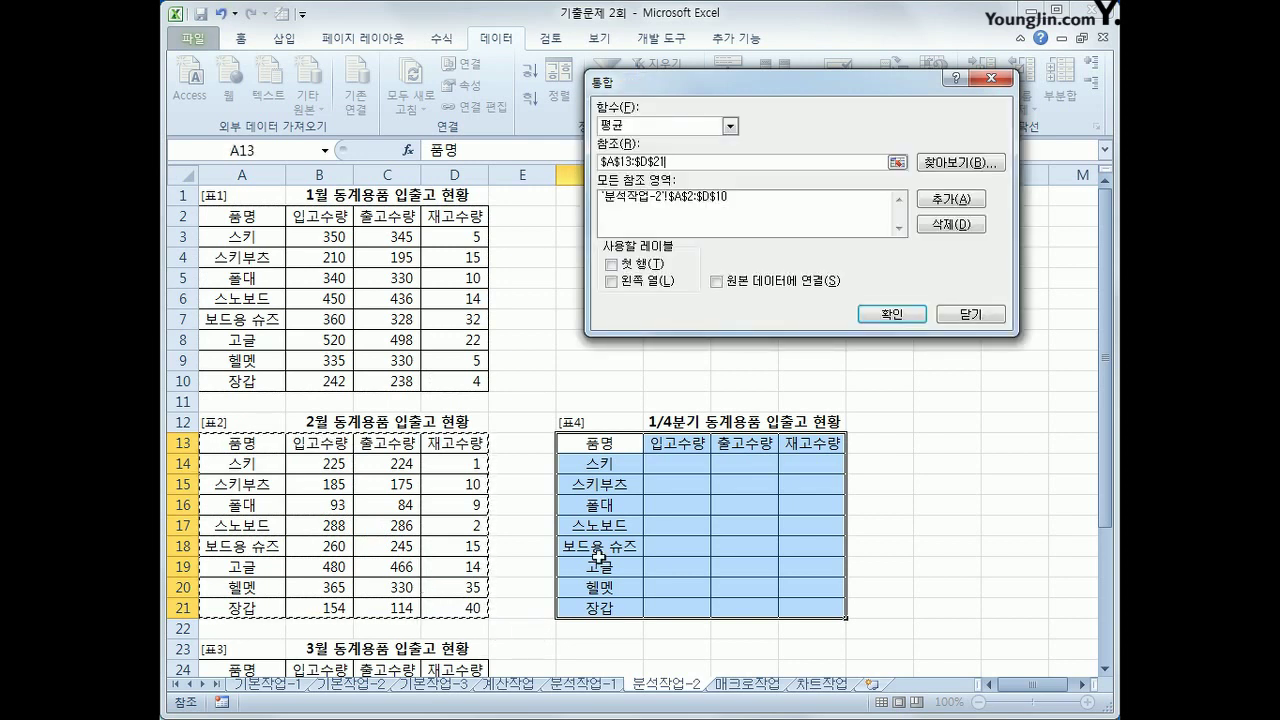
{"action": "left_click", "coordinate": [922, 212]}
{"action": "scroll", "coordinate": [250, 587], "scroll_direction": "down", "scroll_amount": 1}
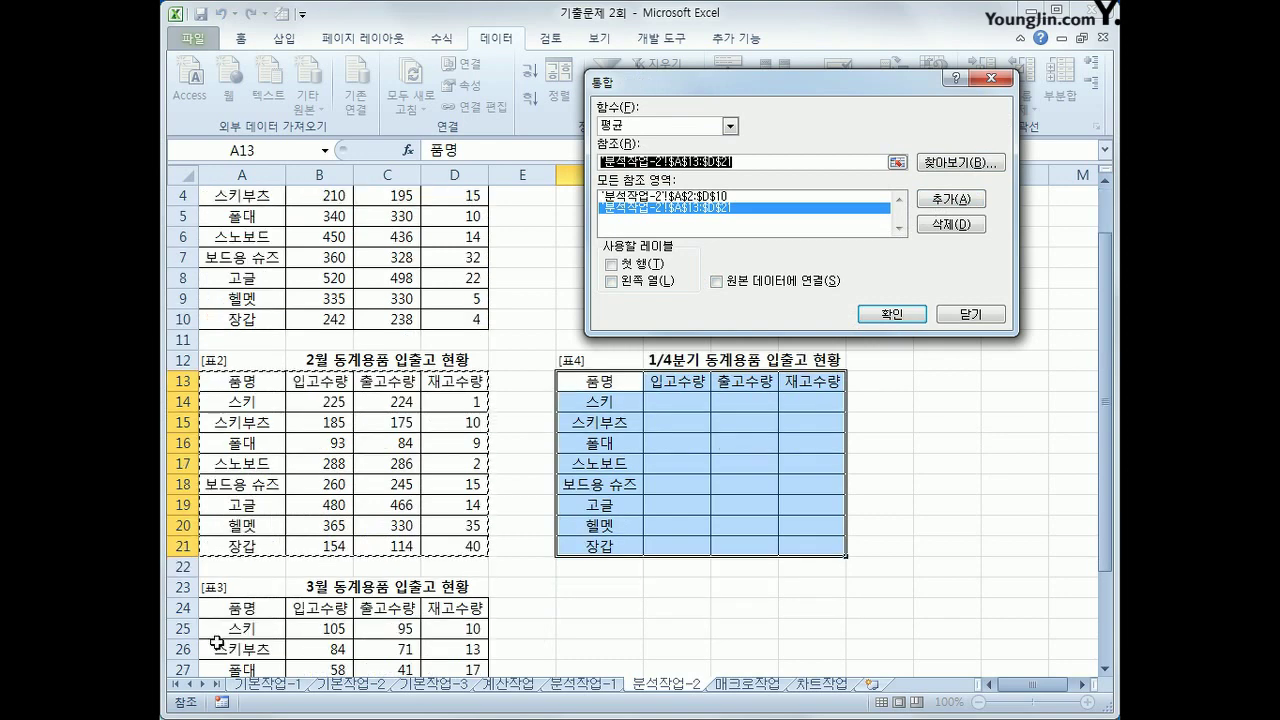
{"action": "scroll", "coordinate": [215, 630], "scroll_direction": "down", "scroll_amount": 2}
{"action": "left_click_drag", "start_coordinate": [245, 485], "coordinate": [457, 648]}
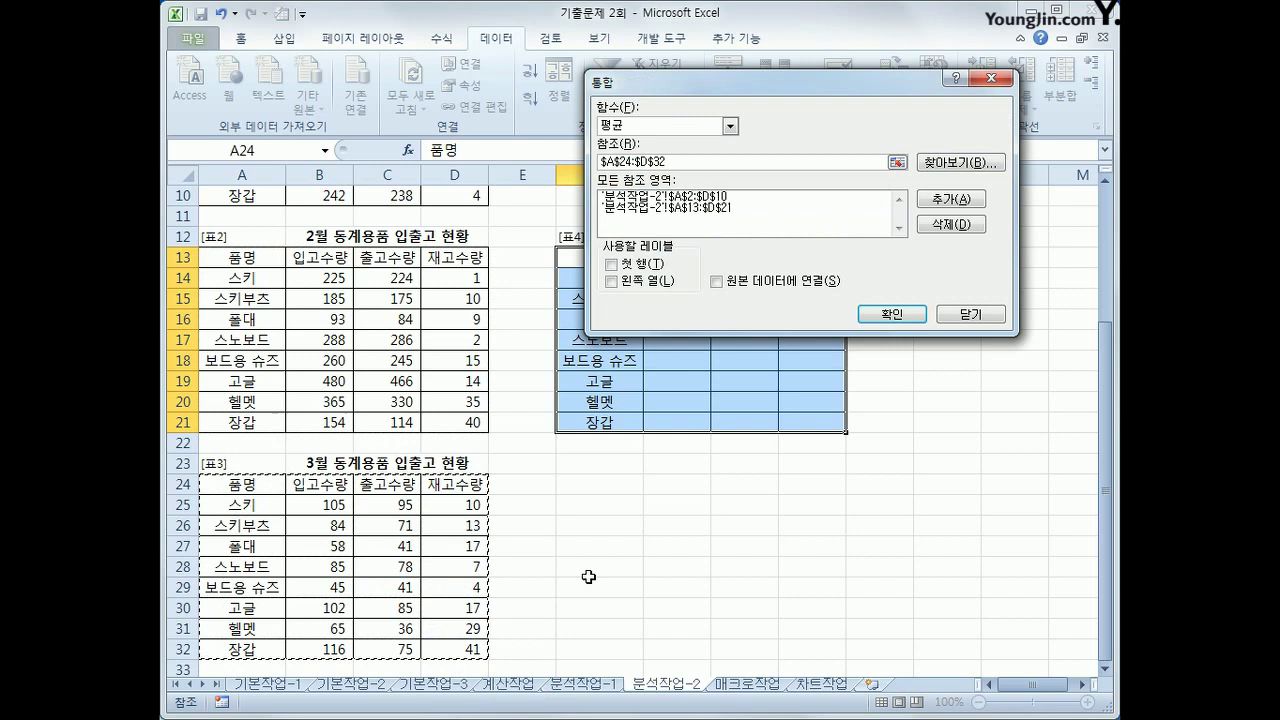
{"action": "left_click", "coordinate": [940, 200]}
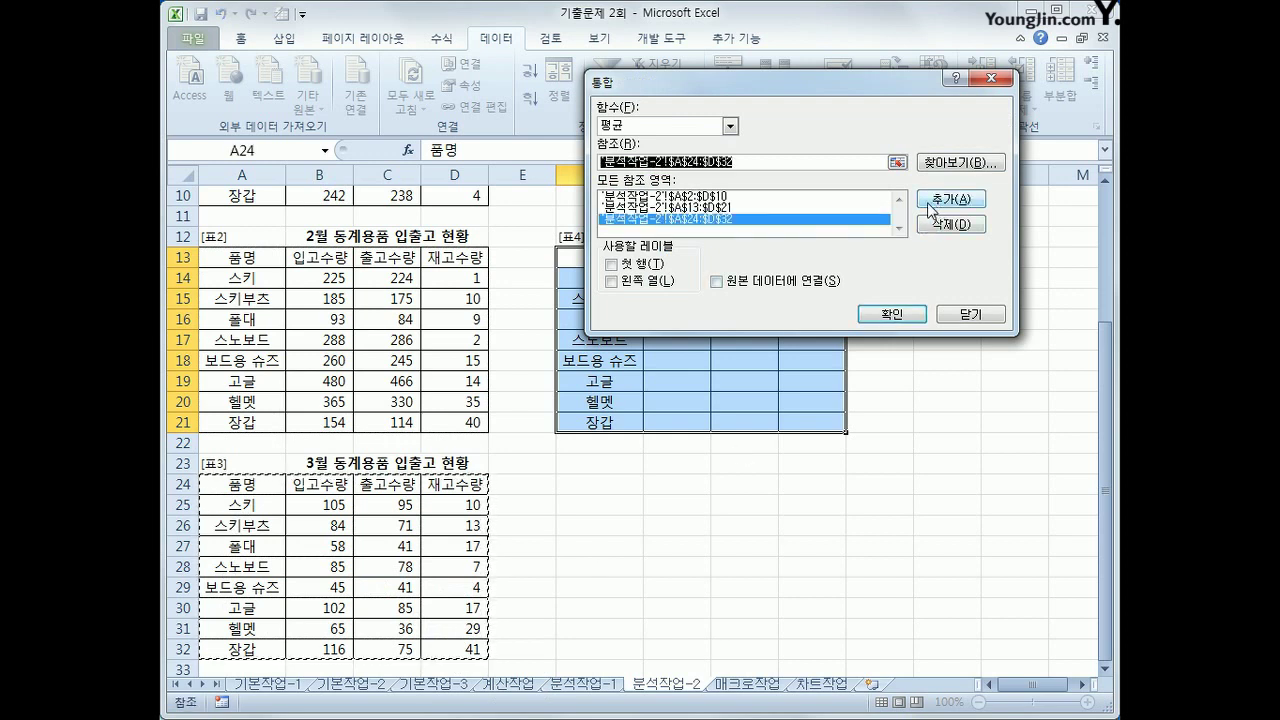
Step: Use the 첫 행 and 왼쪽 열 labels, run the consolidation into 표4, and check the resulting averages
{"action": "left_click", "coordinate": [642, 264]}
{"action": "left_click", "coordinate": [645, 282]}
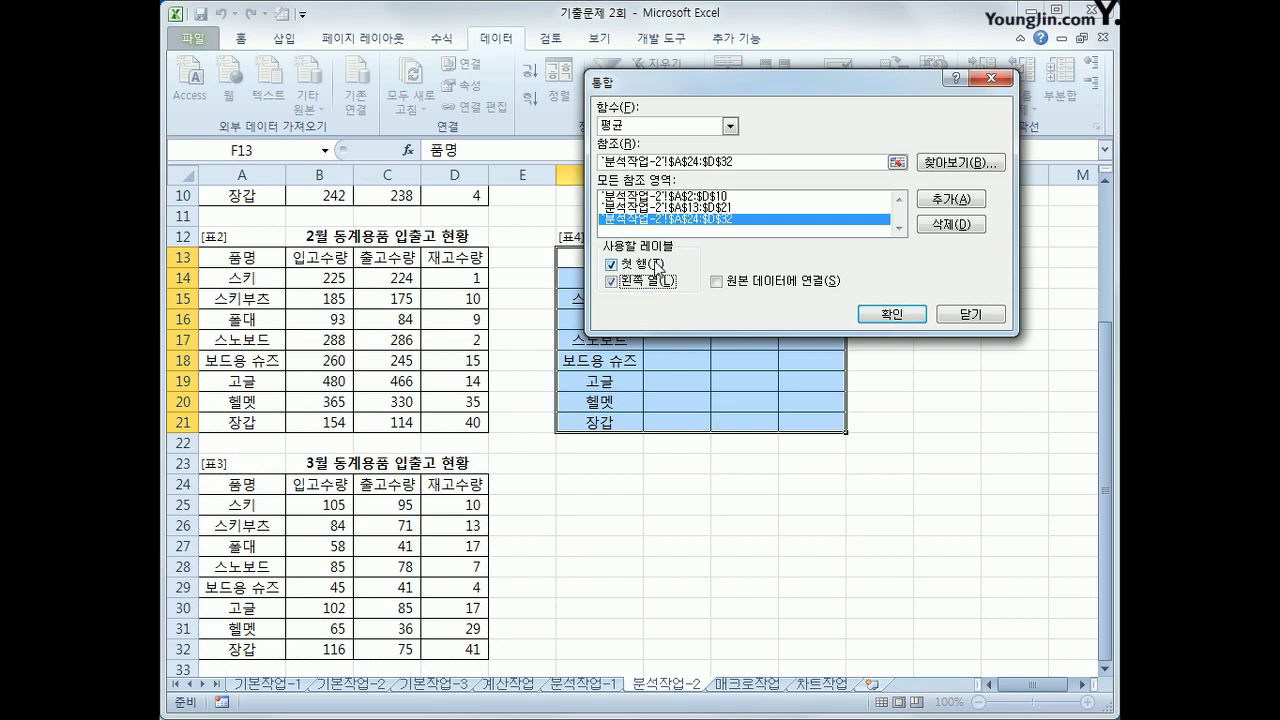
{"action": "left_click", "coordinate": [878, 317]}
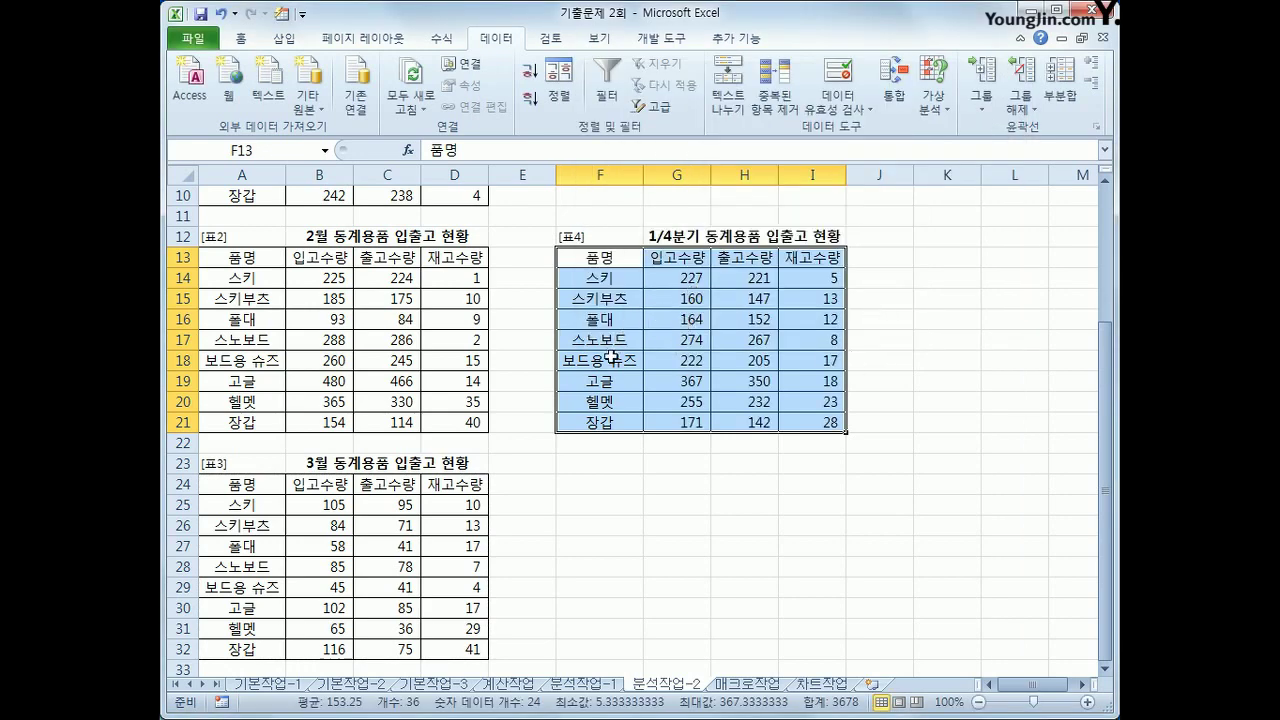
{"action": "scroll", "coordinate": [605, 421], "scroll_direction": "up", "scroll_amount": 2}
{"action": "scroll", "coordinate": [605, 421], "scroll_direction": "up", "scroll_amount": 1}
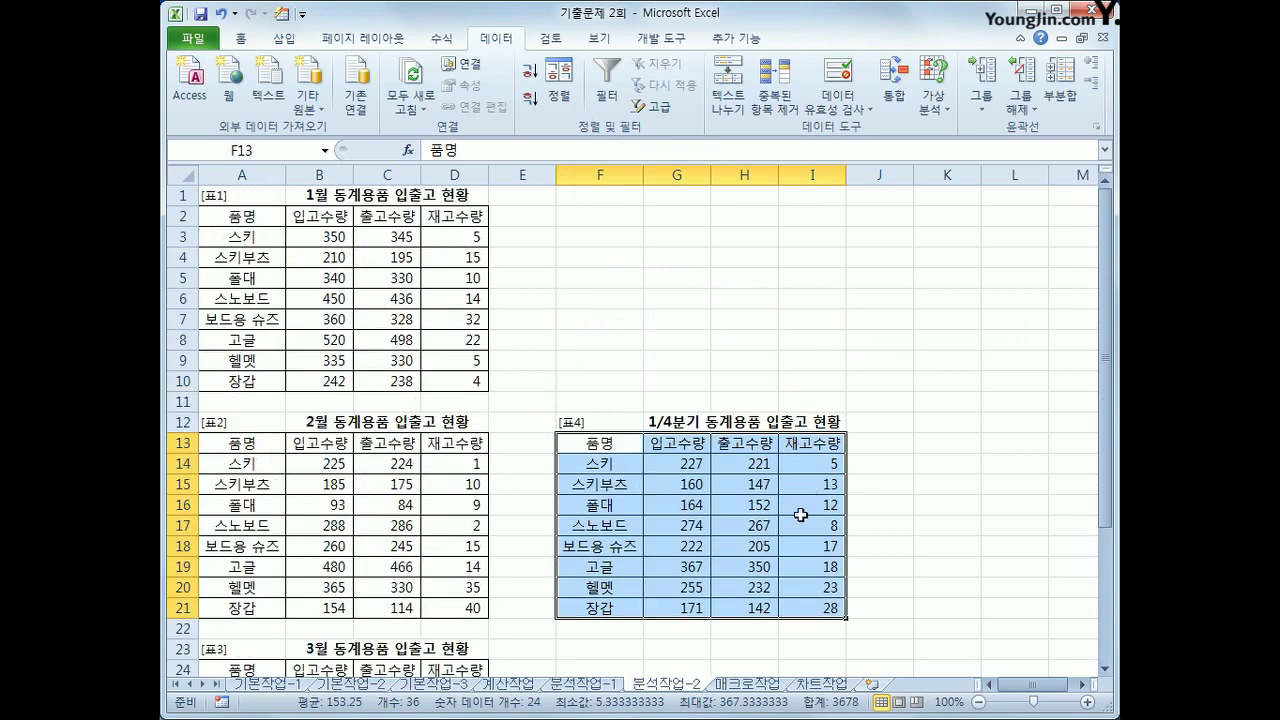
{"action": "left_click_drag", "start_coordinate": [691, 464], "coordinate": [806, 600]}
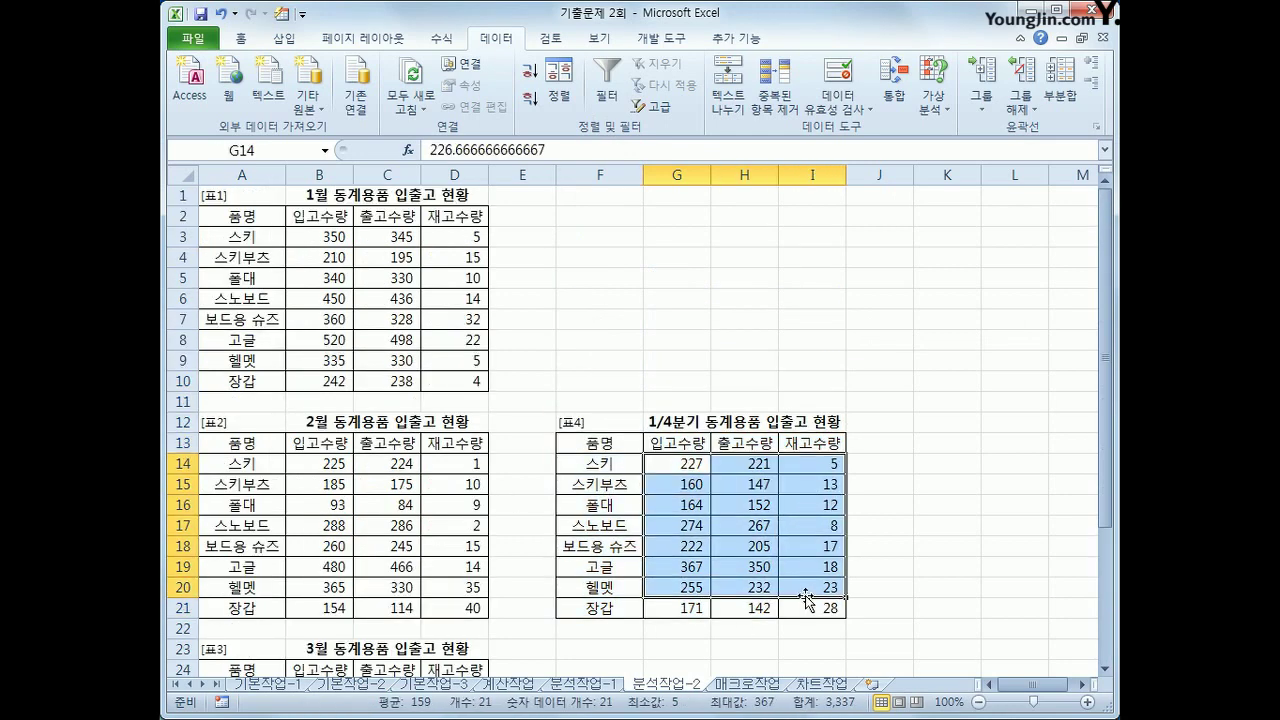
{"action": "left_click", "coordinate": [867, 481]}
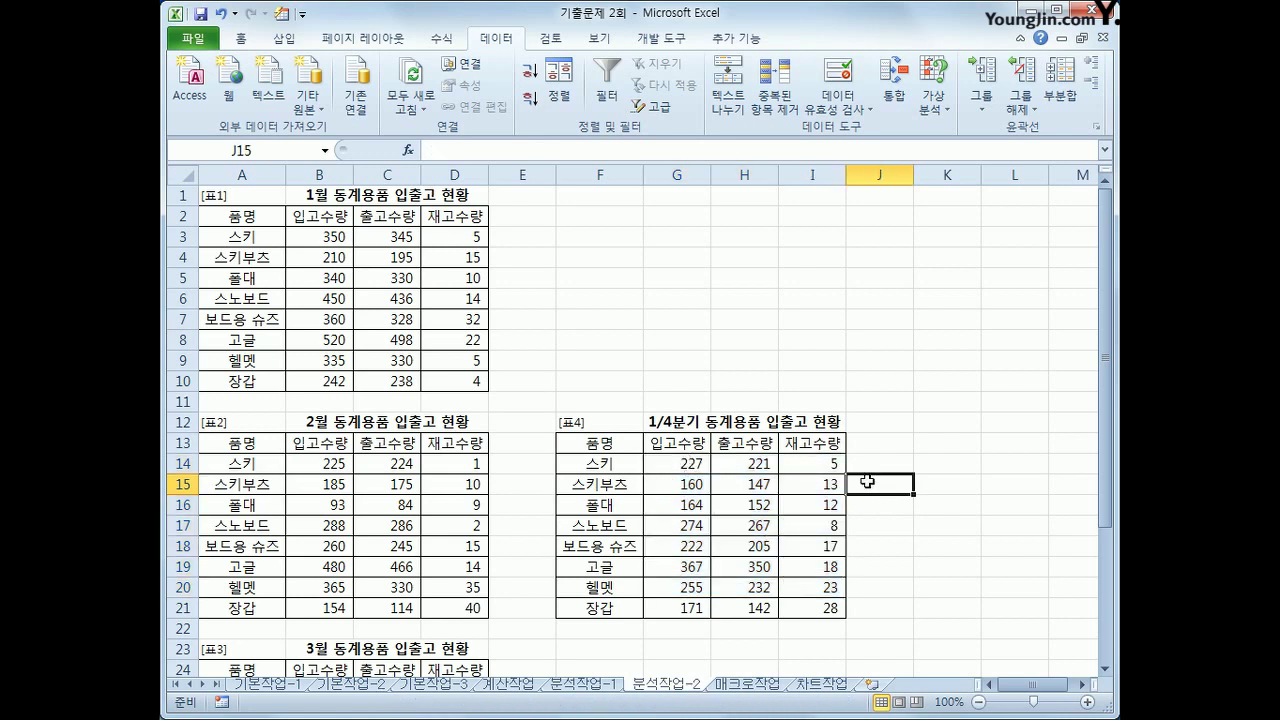
Step: On the 매크로작업 sheet, start recording a macro named 합계 in the current workbook
{"action": "left_click", "coordinate": [758, 687]}
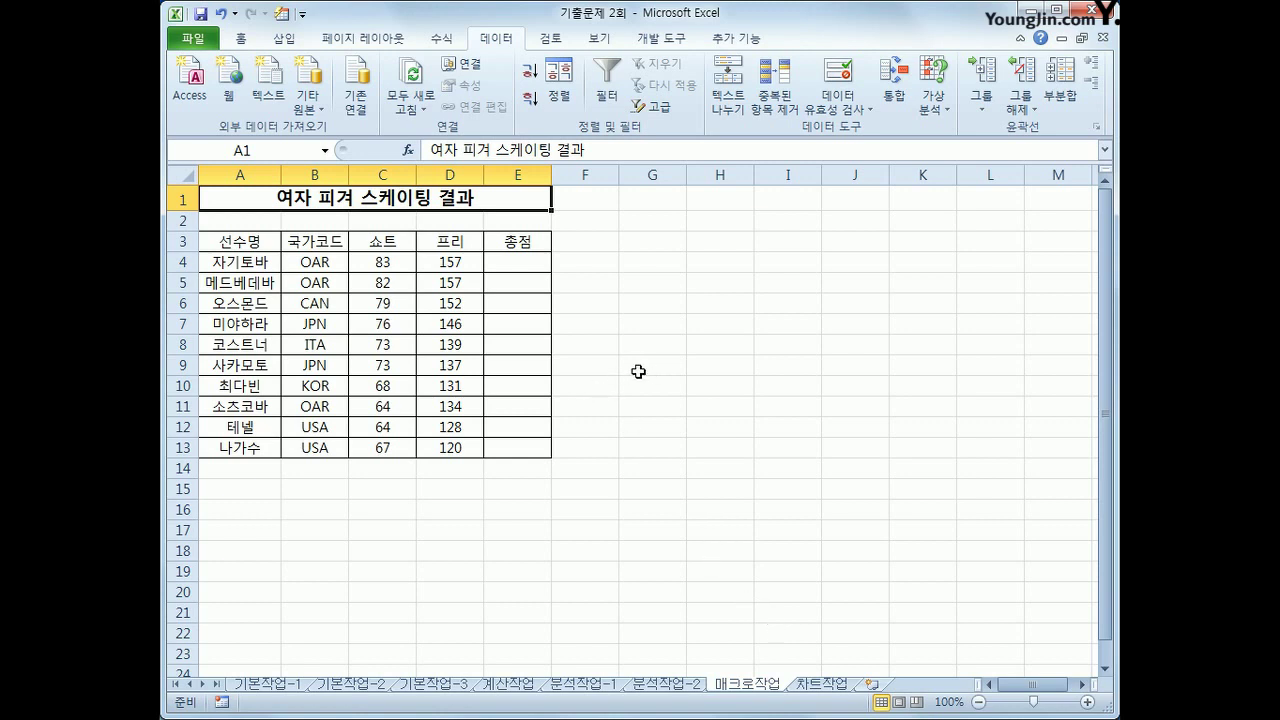
{"action": "left_click", "coordinate": [665, 320]}
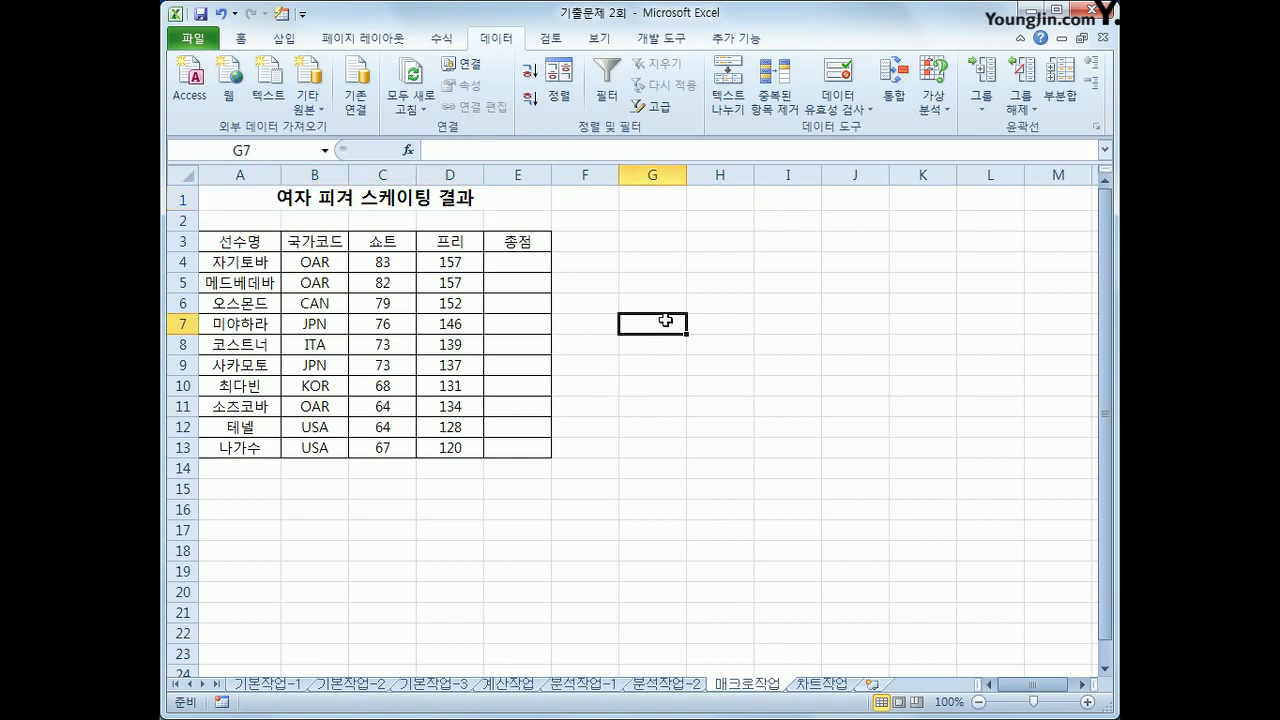
{"action": "left_click", "coordinate": [684, 42]}
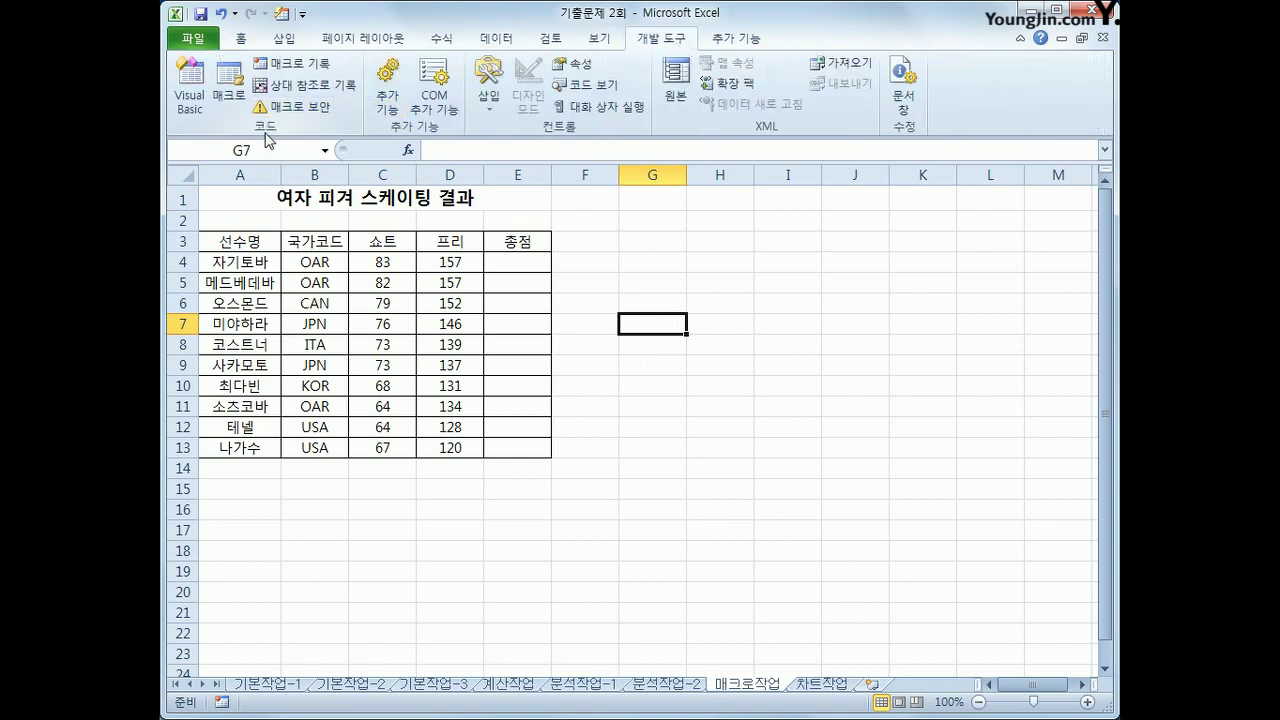
{"action": "left_click", "coordinate": [277, 68]}
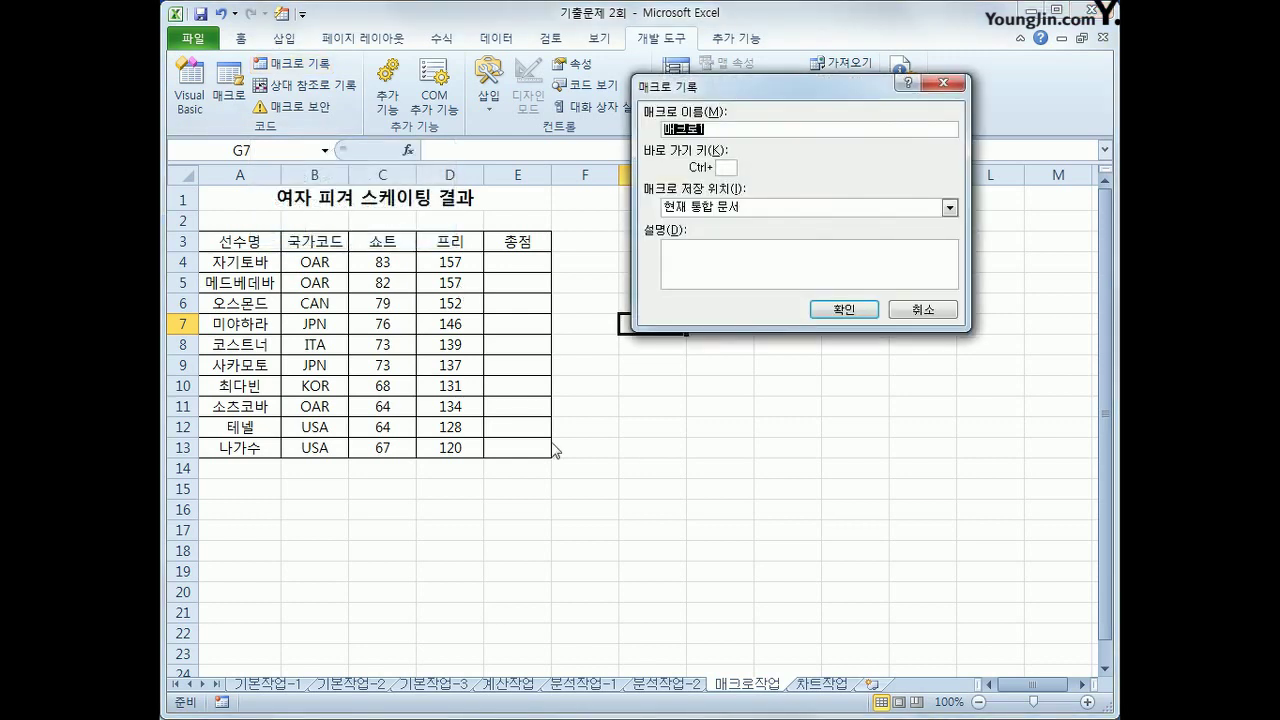
{"action": "type", "text": "합계"}
{"action": "left_click", "coordinate": [818, 310]}
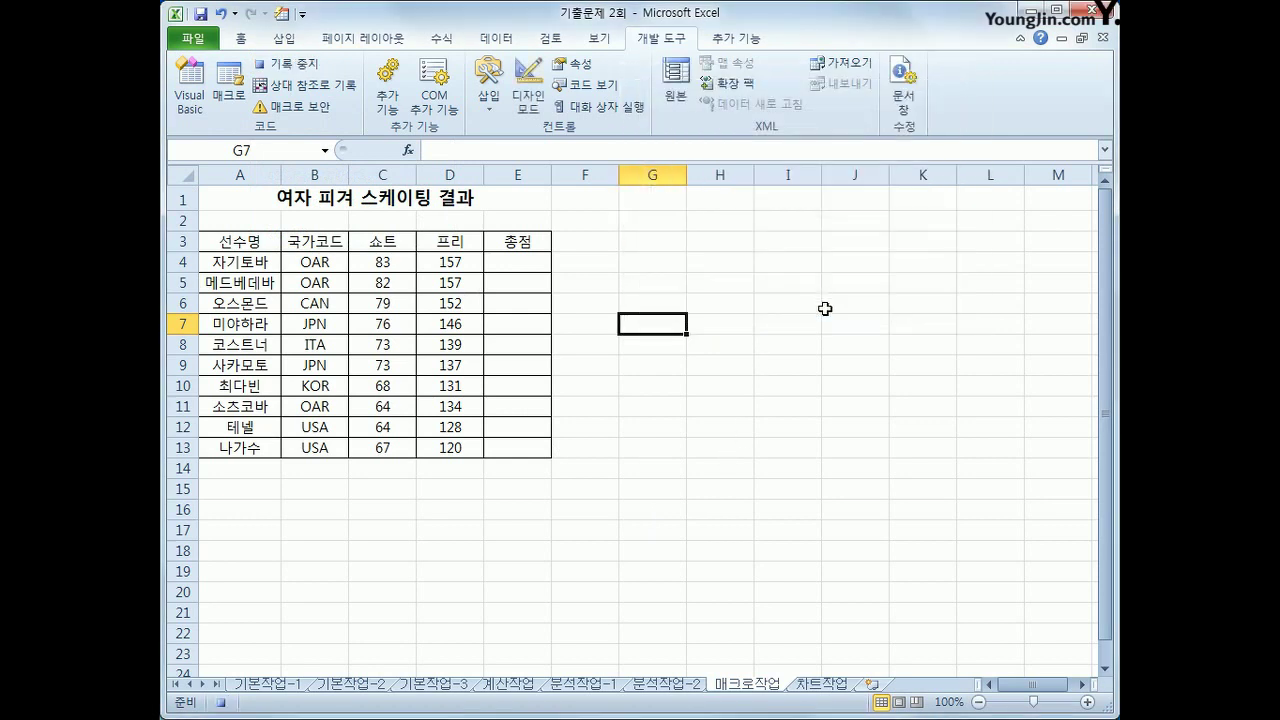
Step: Record the selection of the first 총점 cell, E4, and stop the macro recording
{"action": "left_click", "coordinate": [503, 262]}
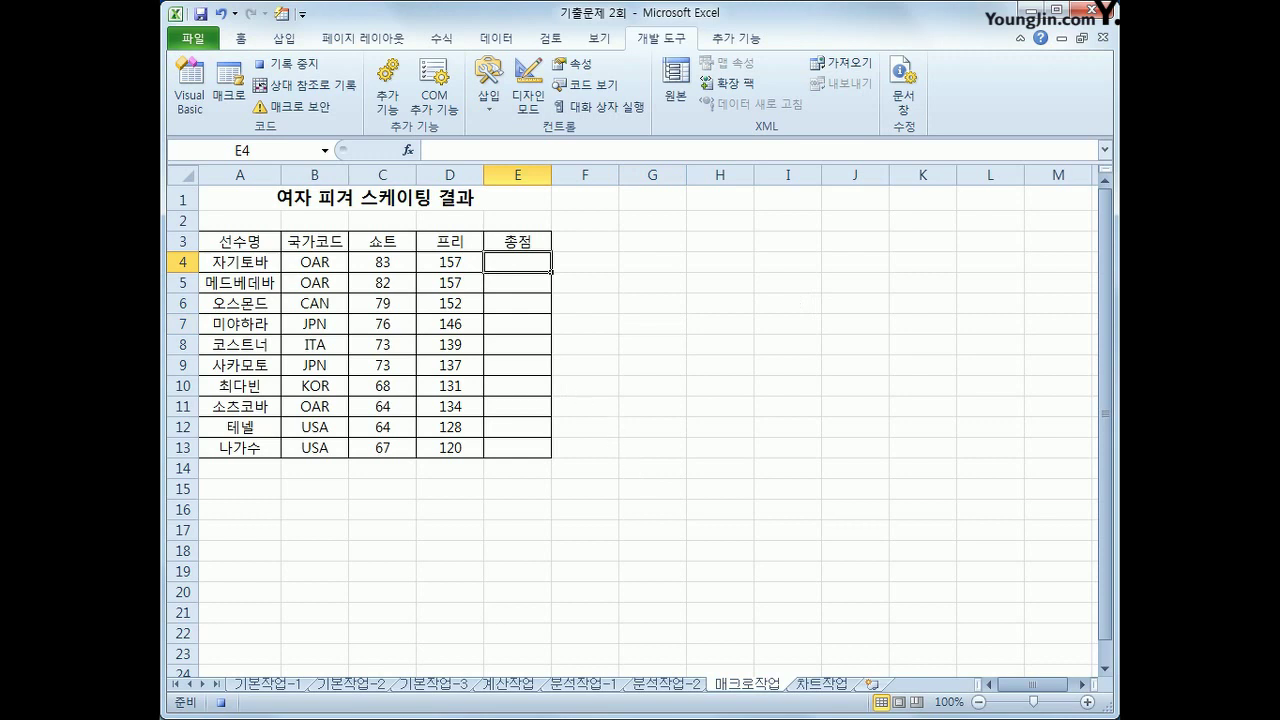
{"action": "left_click", "coordinate": [283, 66]}
{"action": "left_click", "coordinate": [736, 489]}
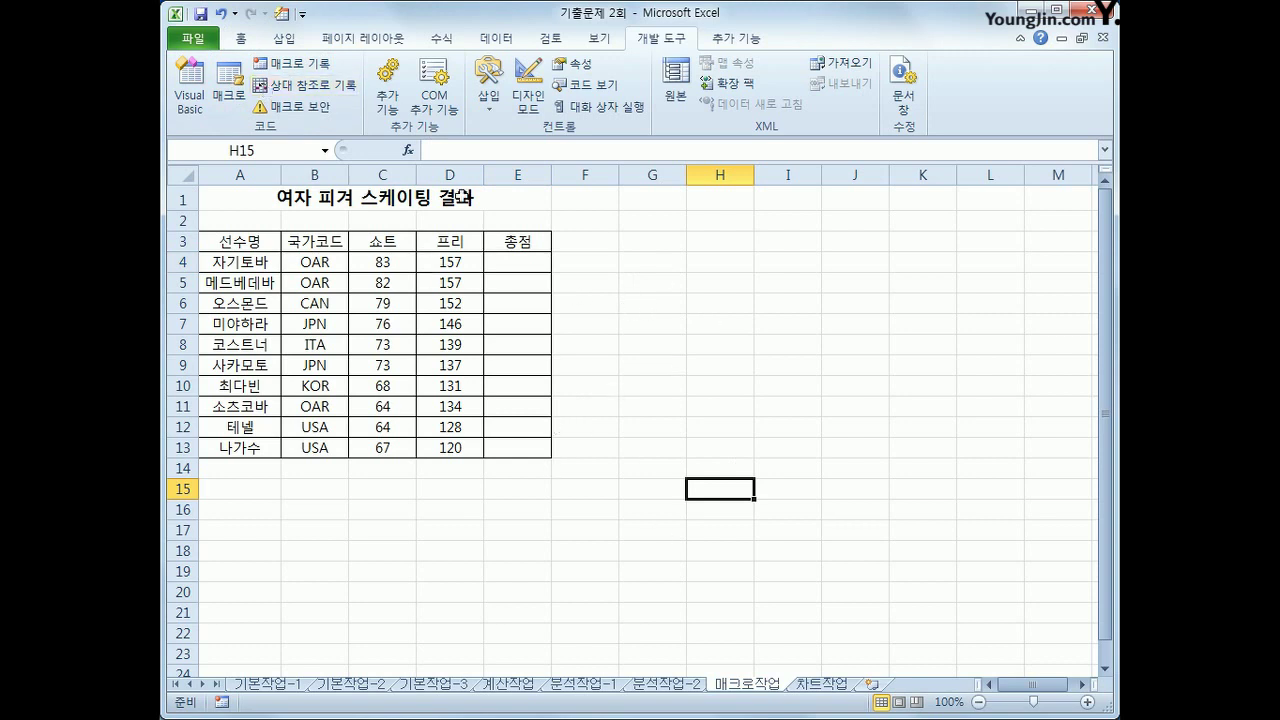
Step: Delete the recorded 합계 macro from the workbook's macro list
{"action": "left_click", "coordinate": [514, 263]}
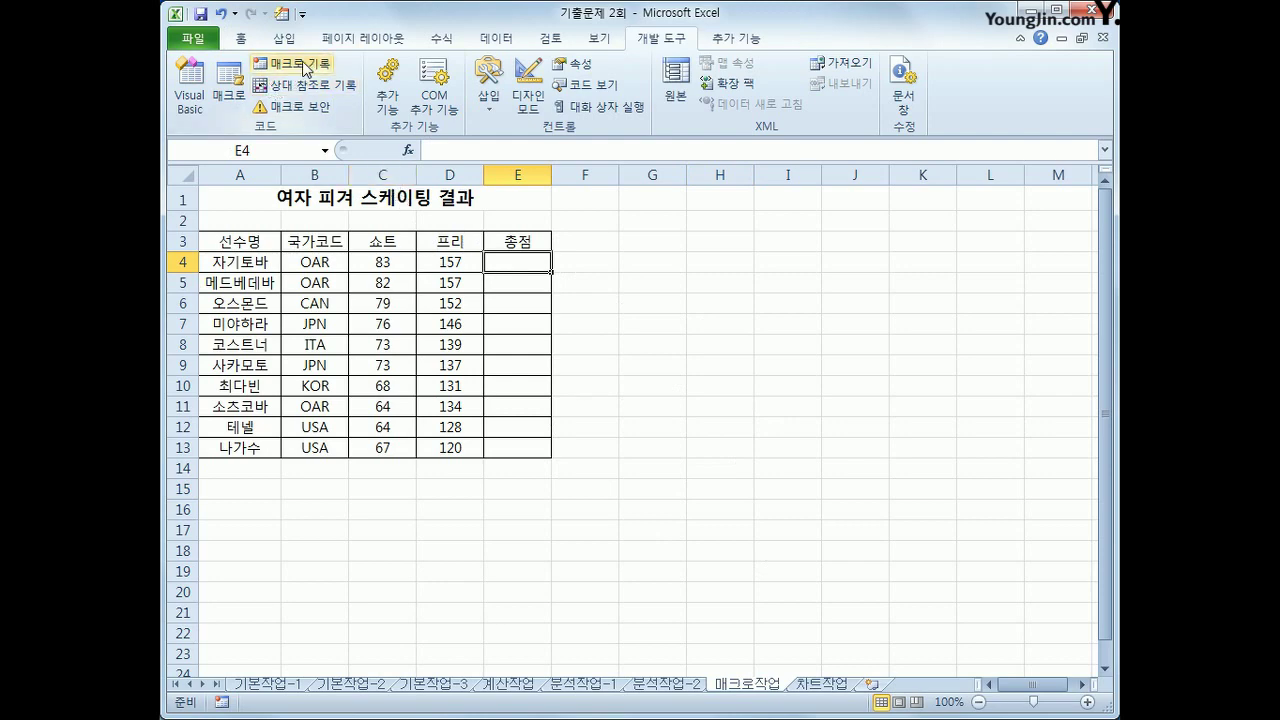
{"action": "left_click", "coordinate": [229, 85]}
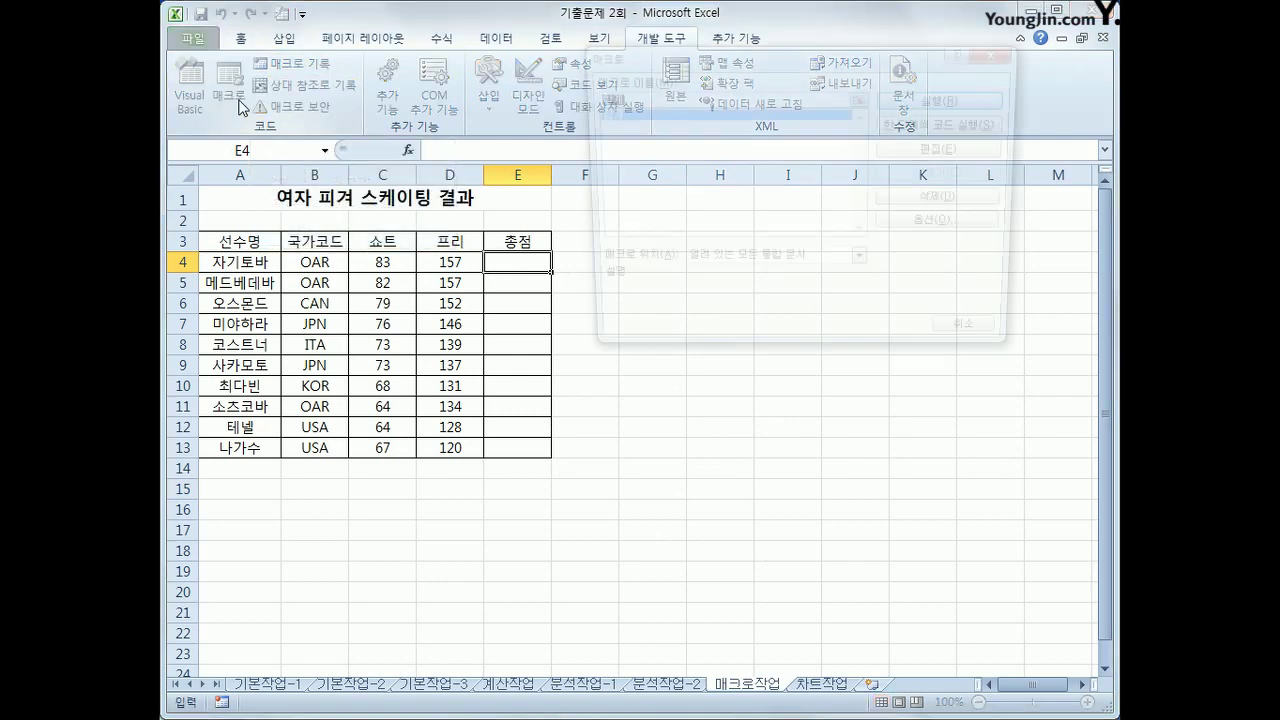
{"action": "left_click_drag", "start_coordinate": [649, 55], "coordinate": [670, 188]}
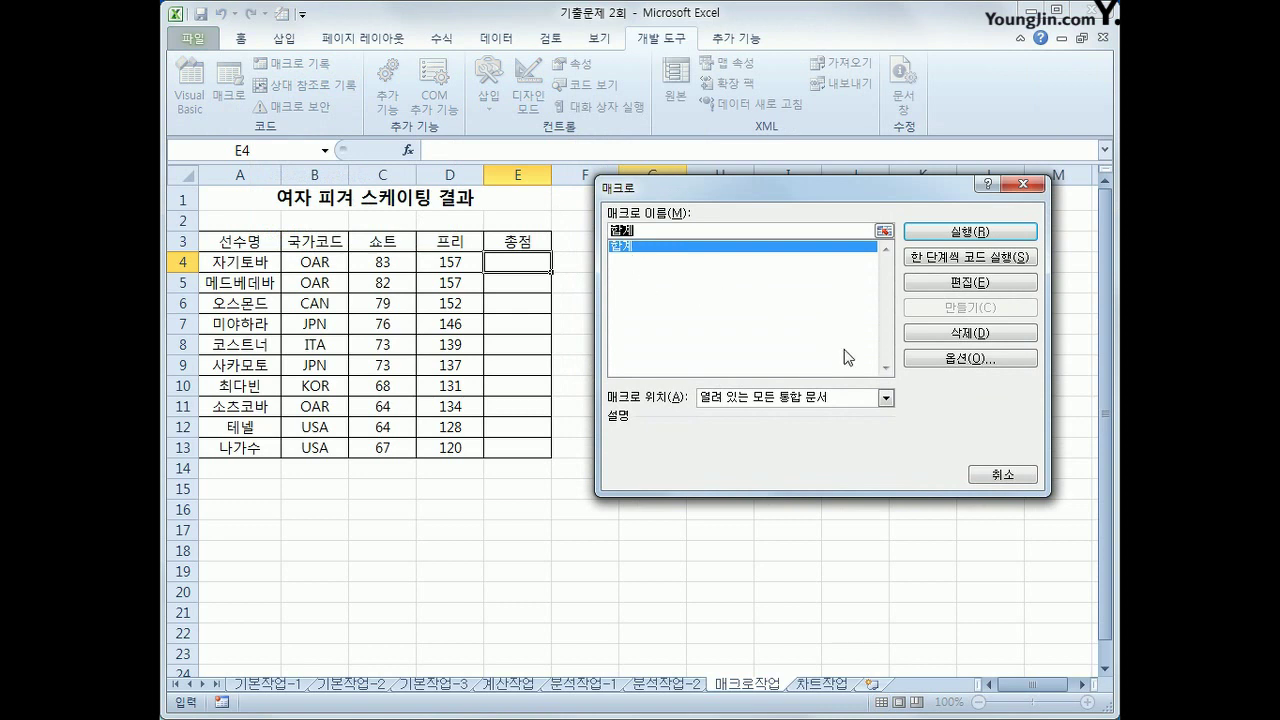
{"action": "left_click", "coordinate": [950, 334]}
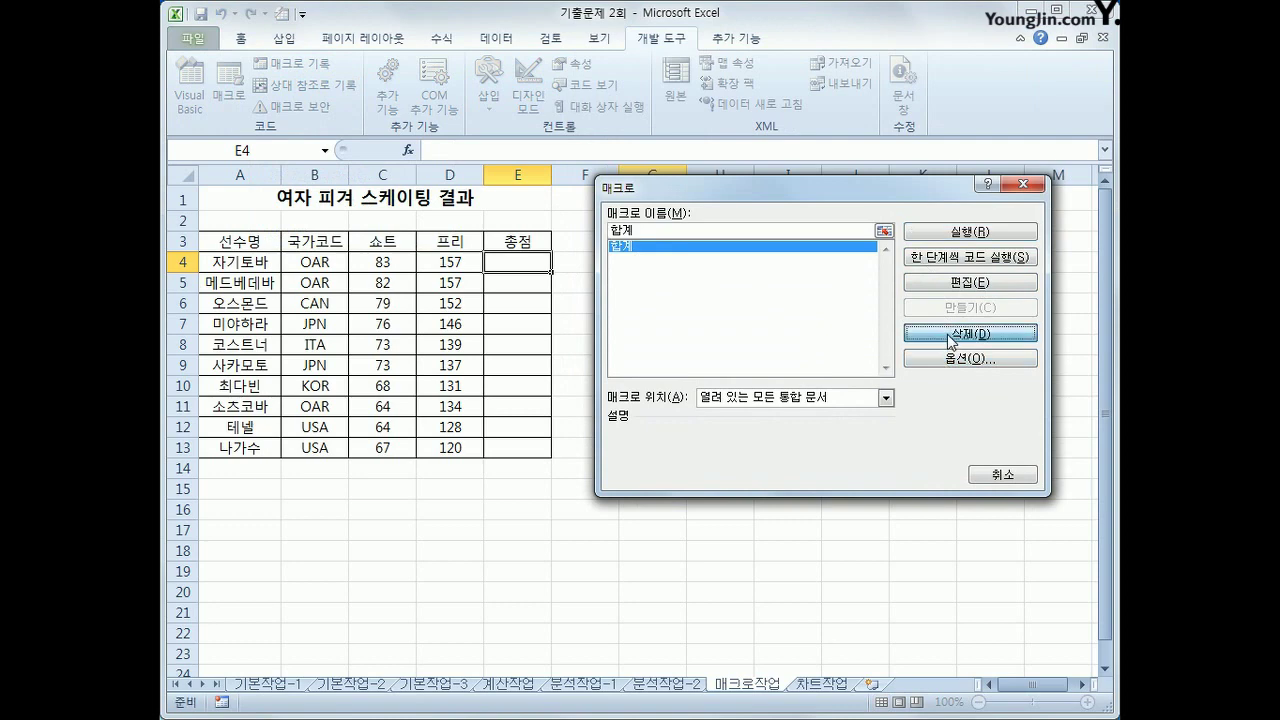
{"action": "left_click", "coordinate": [700, 527]}
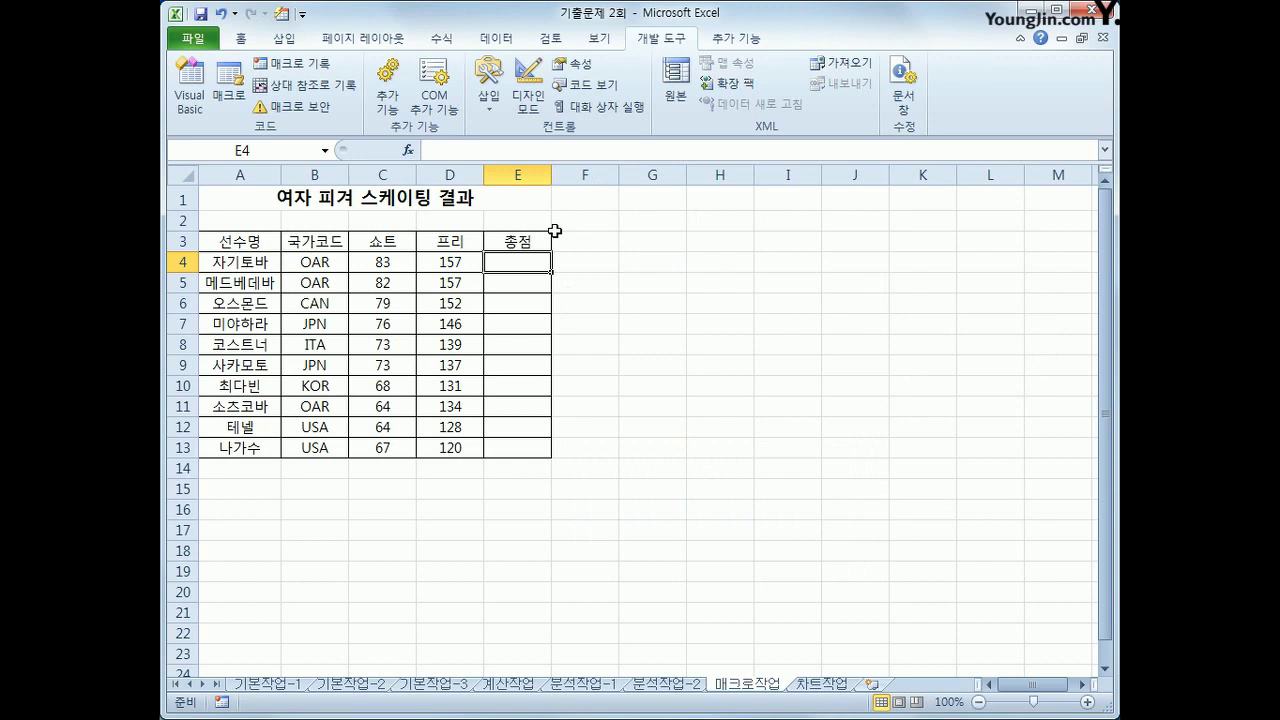
Step: Start recording a new macro named 총점, stored in the current workbook
{"action": "left_click", "coordinate": [758, 348]}
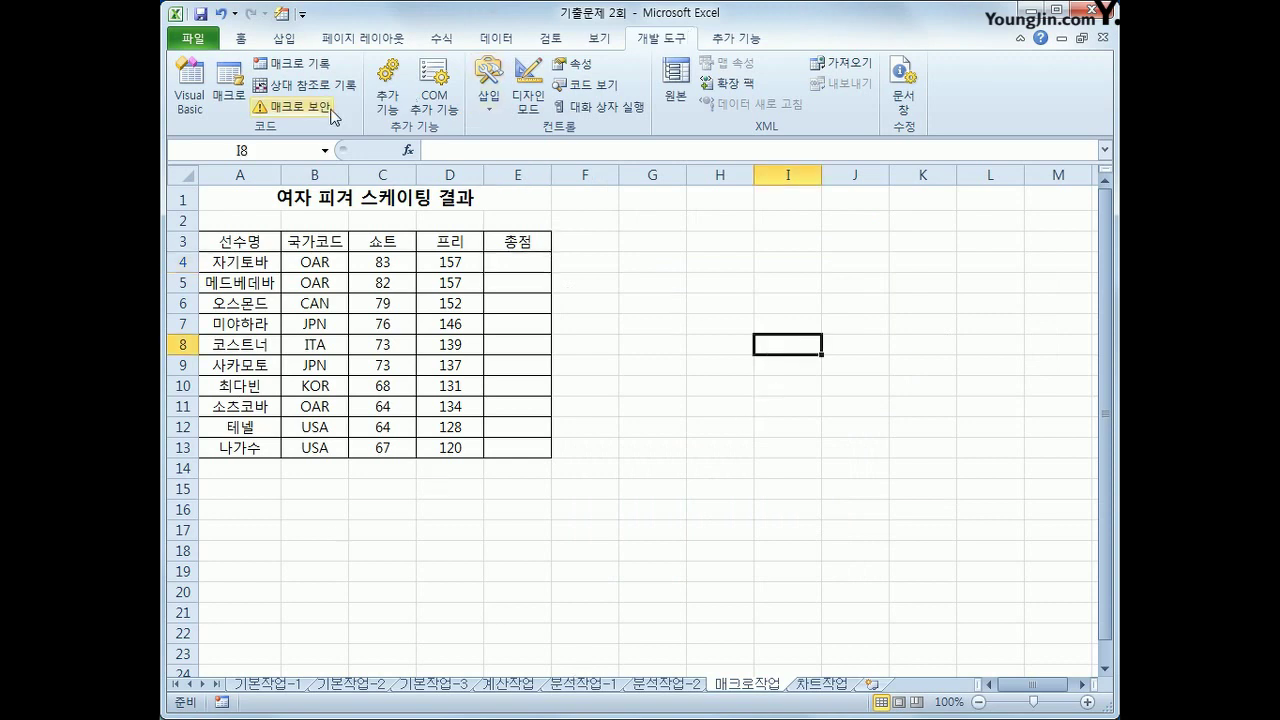
{"action": "left_click", "coordinate": [285, 63]}
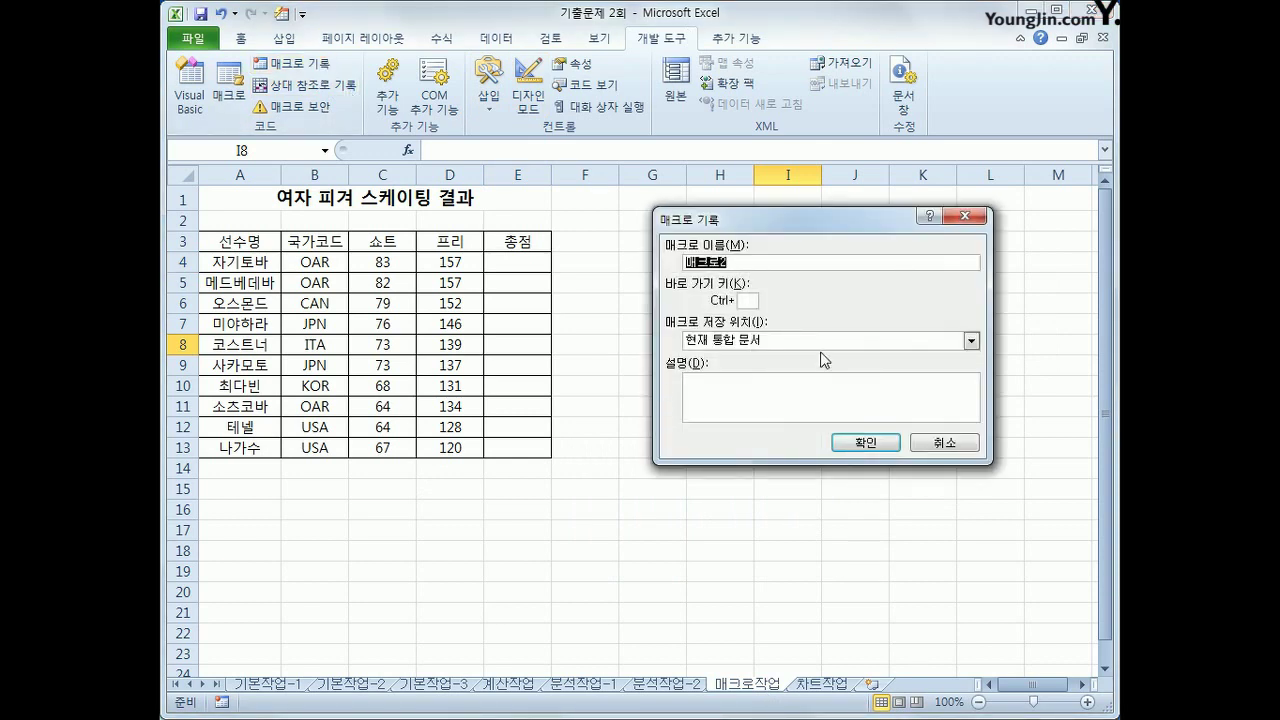
{"action": "type", "text": "총점"}
{"action": "left_click", "coordinate": [850, 450]}
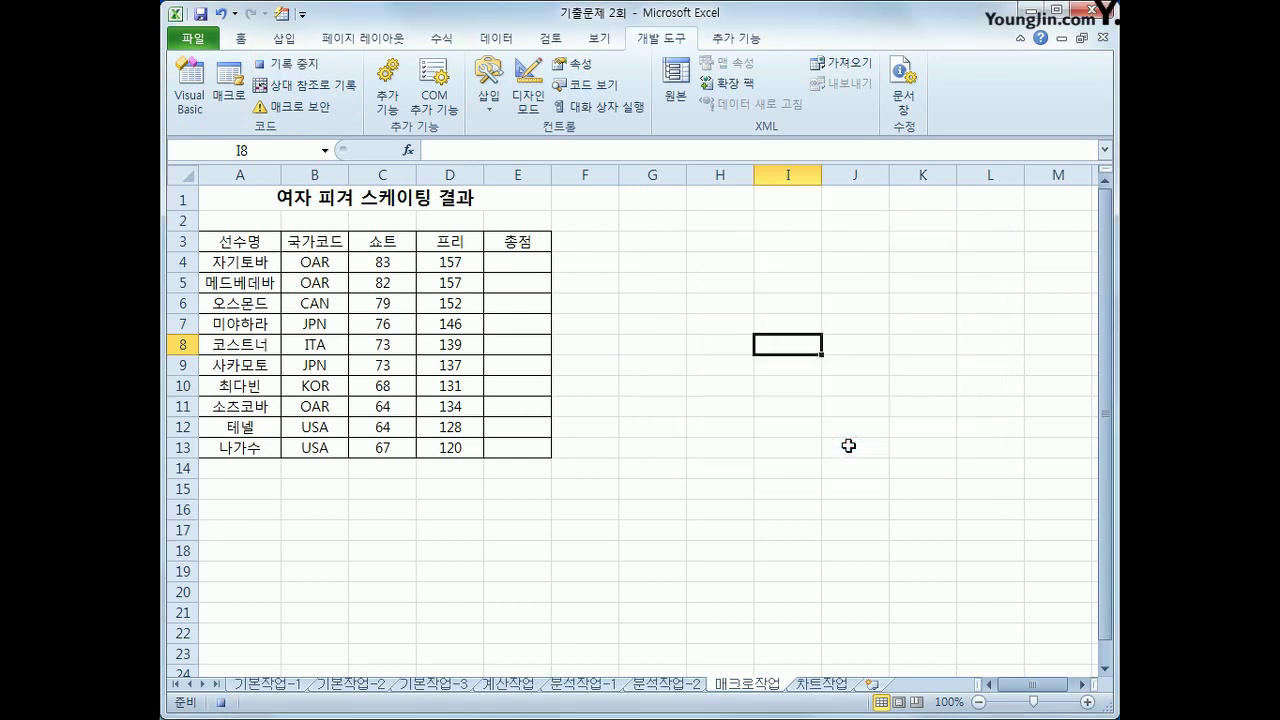
Step: Enter the formula =C4+D4 in the first 총점 cell, E4
{"action": "left_click", "coordinate": [518, 264]}
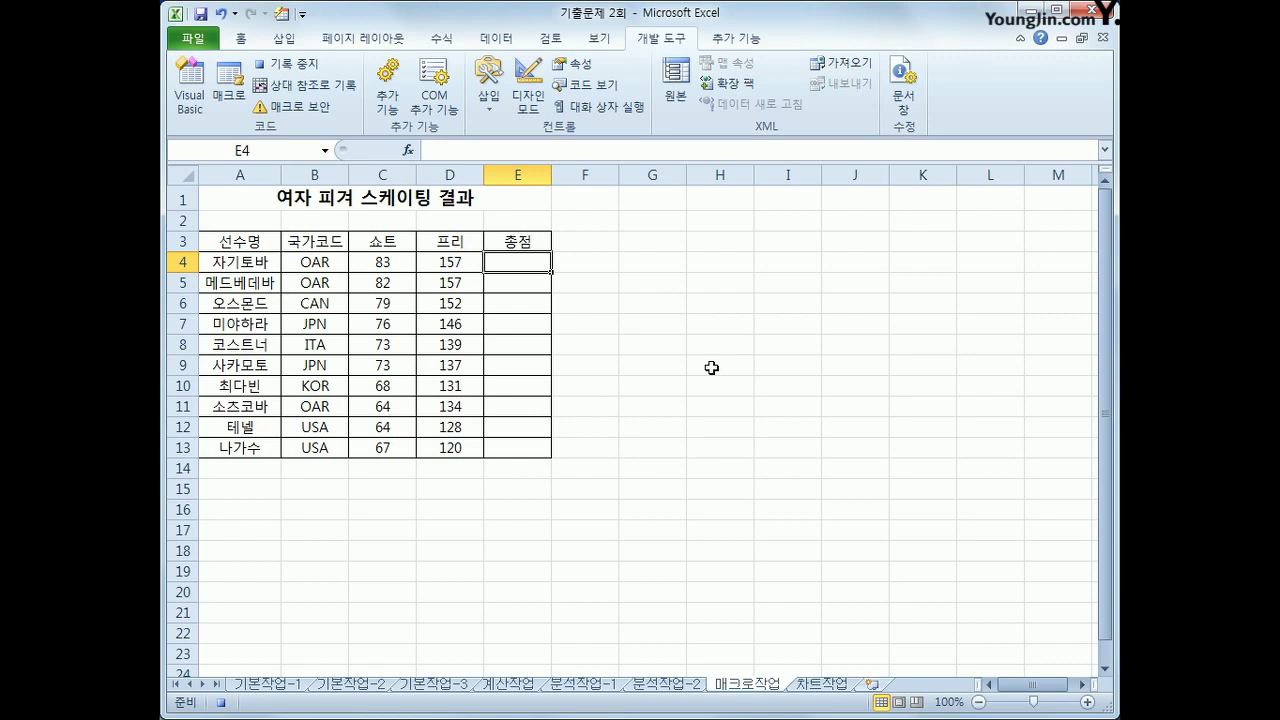
{"action": "type", "text": "="}
{"action": "key", "text": "Left"}
{"action": "key", "text": "Left"}
{"action": "type", "text": "+"}
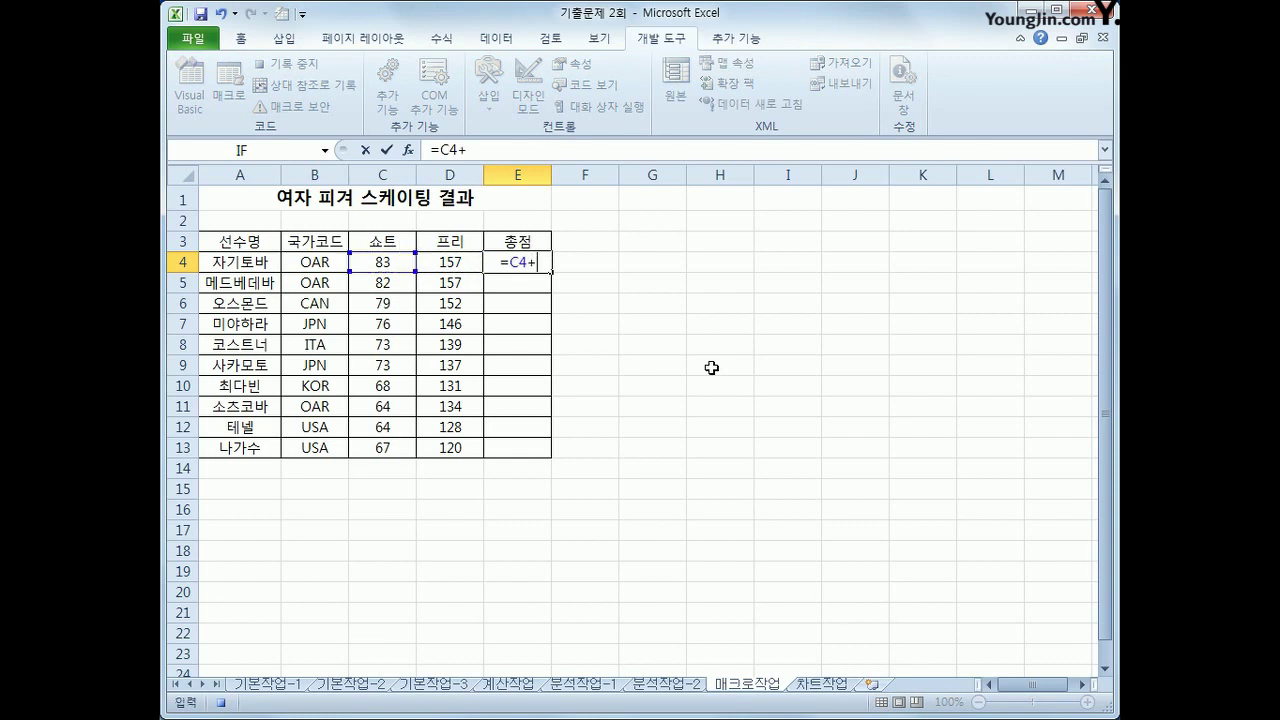
{"action": "key", "text": "Left"}
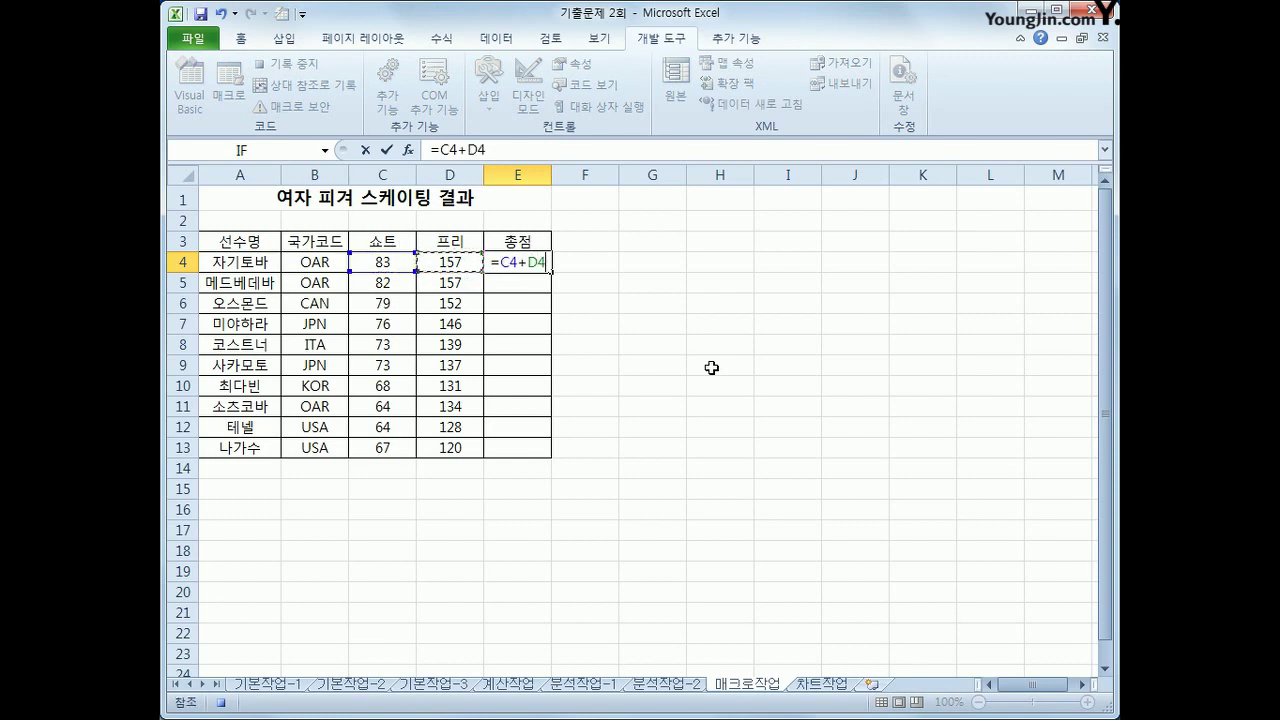
{"action": "key", "text": "Return"}
Step: Fill the E4 formula down to E13 and stop the macro recording
{"action": "left_click", "coordinate": [544, 261]}
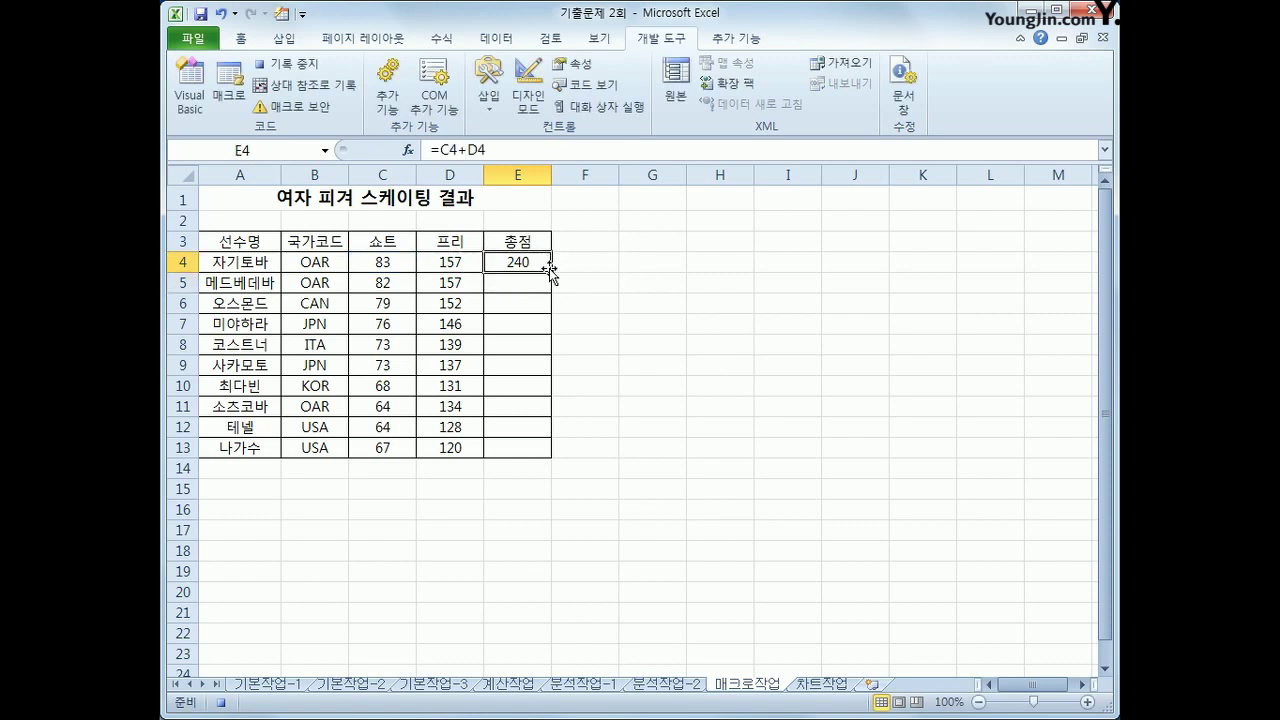
{"action": "left_click_drag", "start_coordinate": [551, 270], "coordinate": [540, 451]}
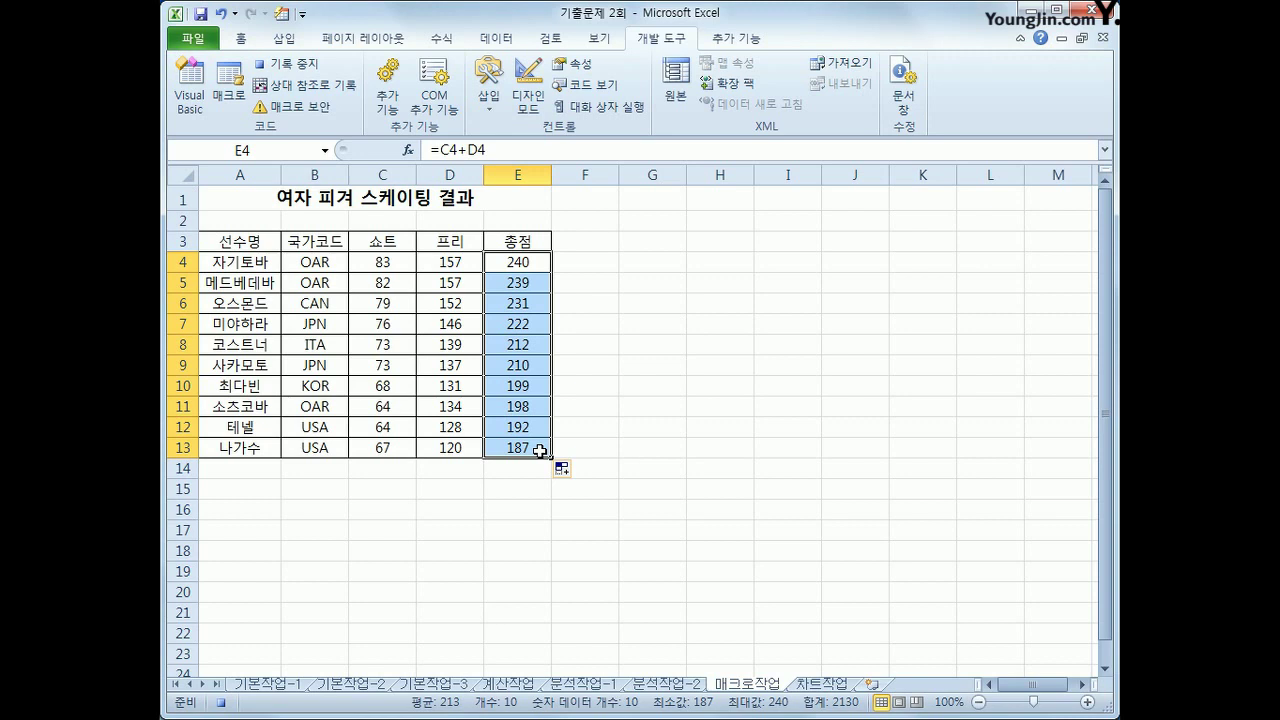
{"action": "left_click", "coordinate": [295, 64]}
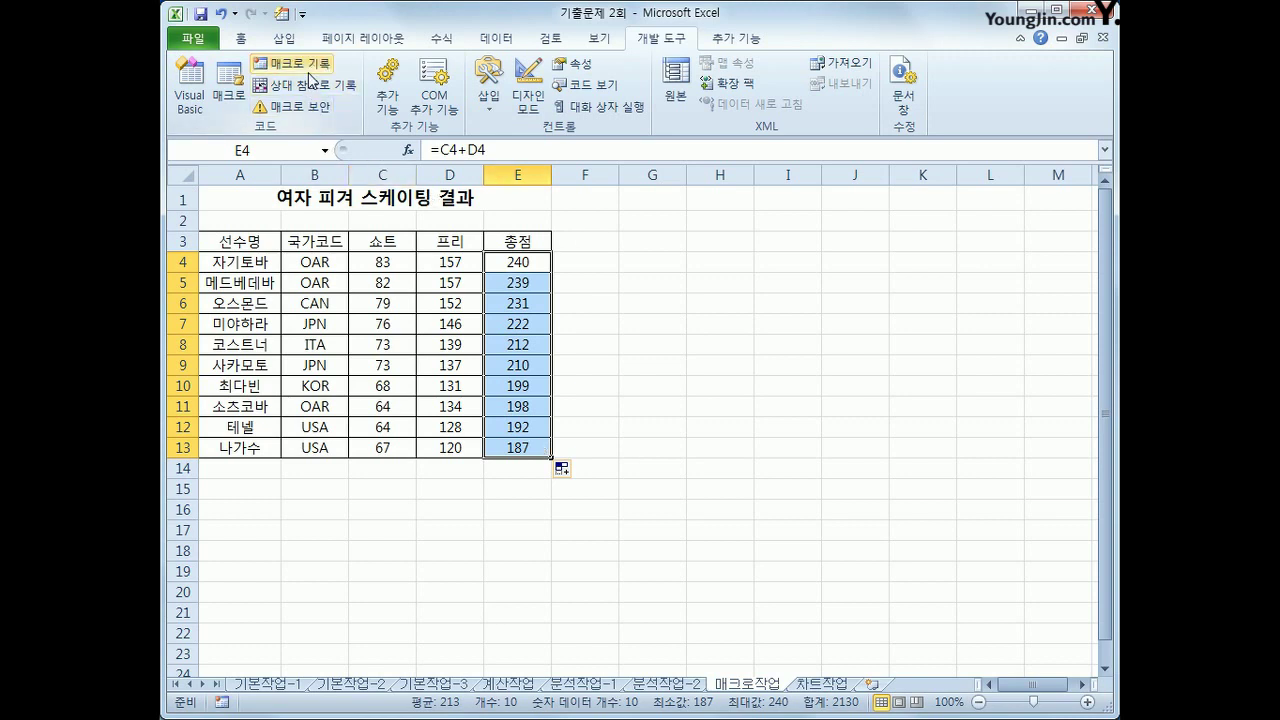
{"action": "left_click", "coordinate": [530, 450]}
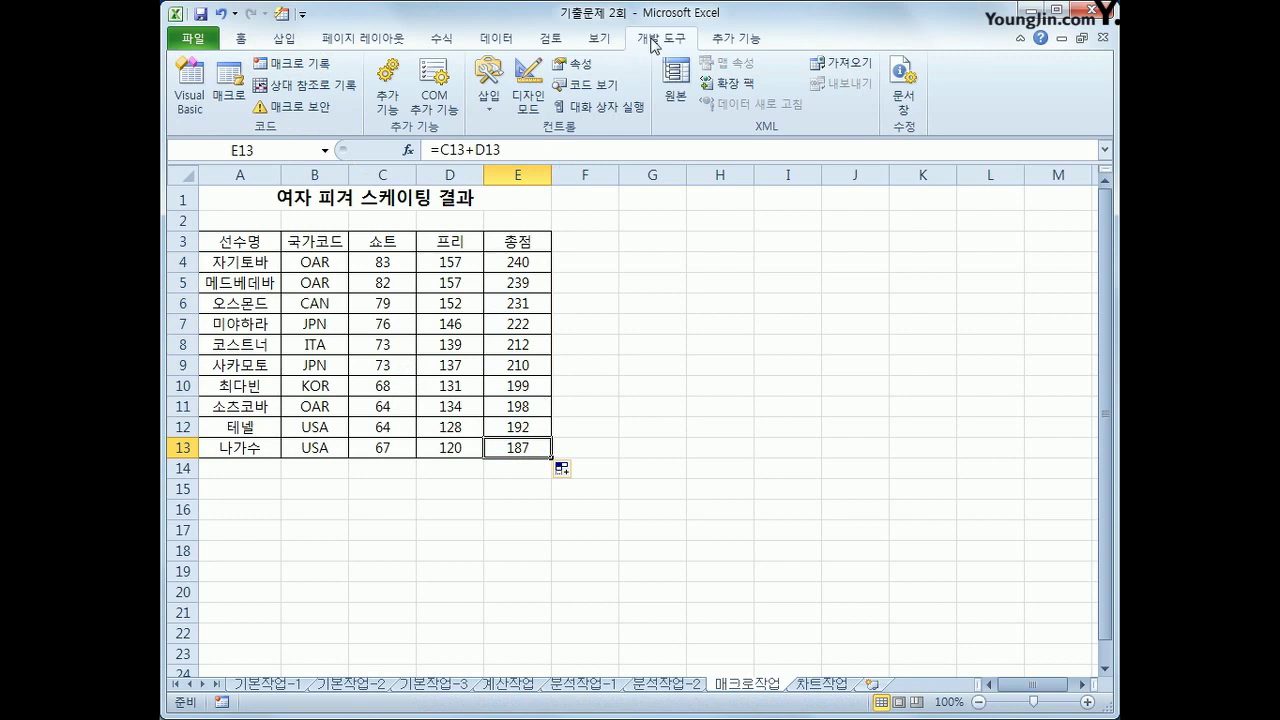
Step: Add a form control button covering G3:H5 and assign the 총점 macro to it
{"action": "left_click", "coordinate": [484, 116]}
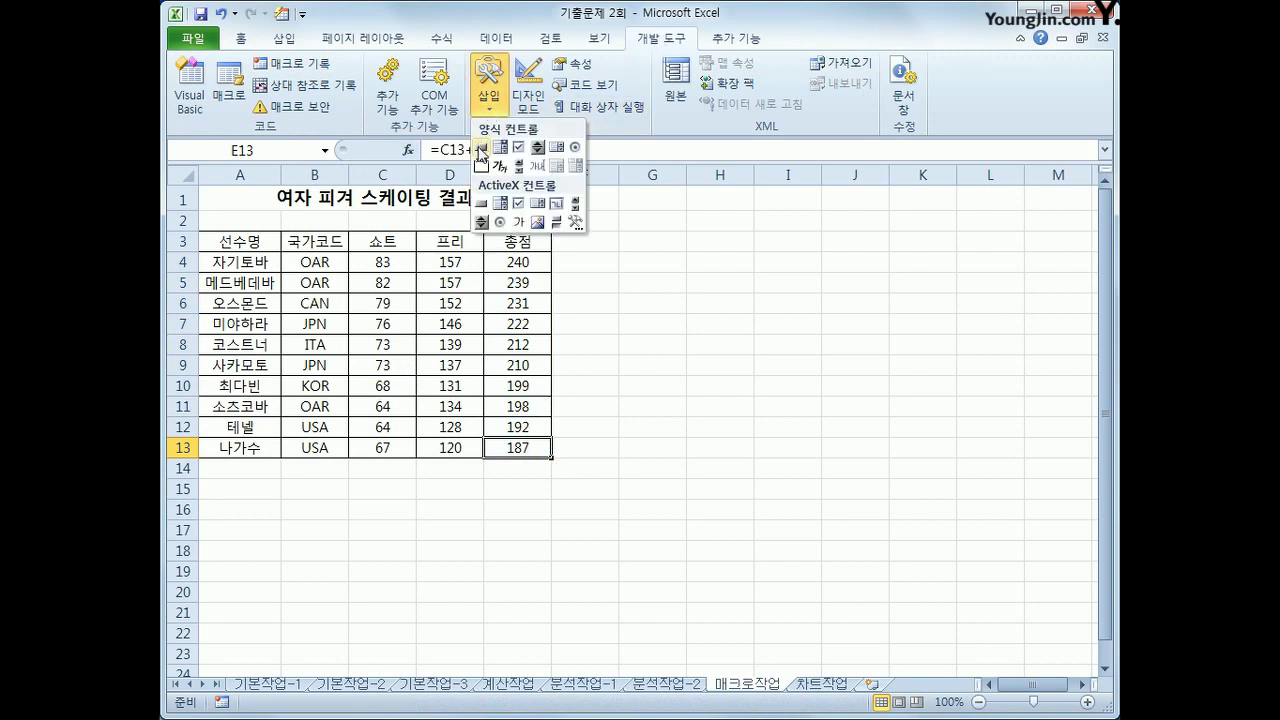
{"action": "left_click", "coordinate": [481, 150]}
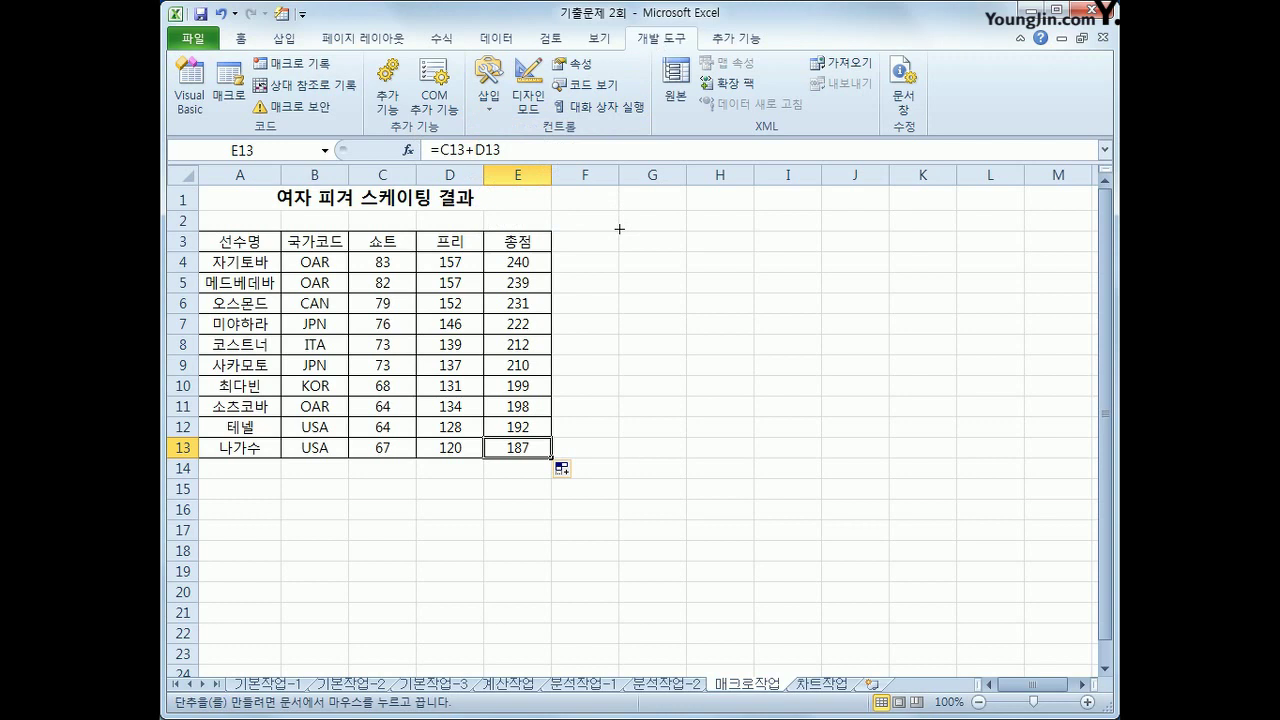
{"action": "left_click_drag", "start_coordinate": [619, 231], "coordinate": [752, 292]}
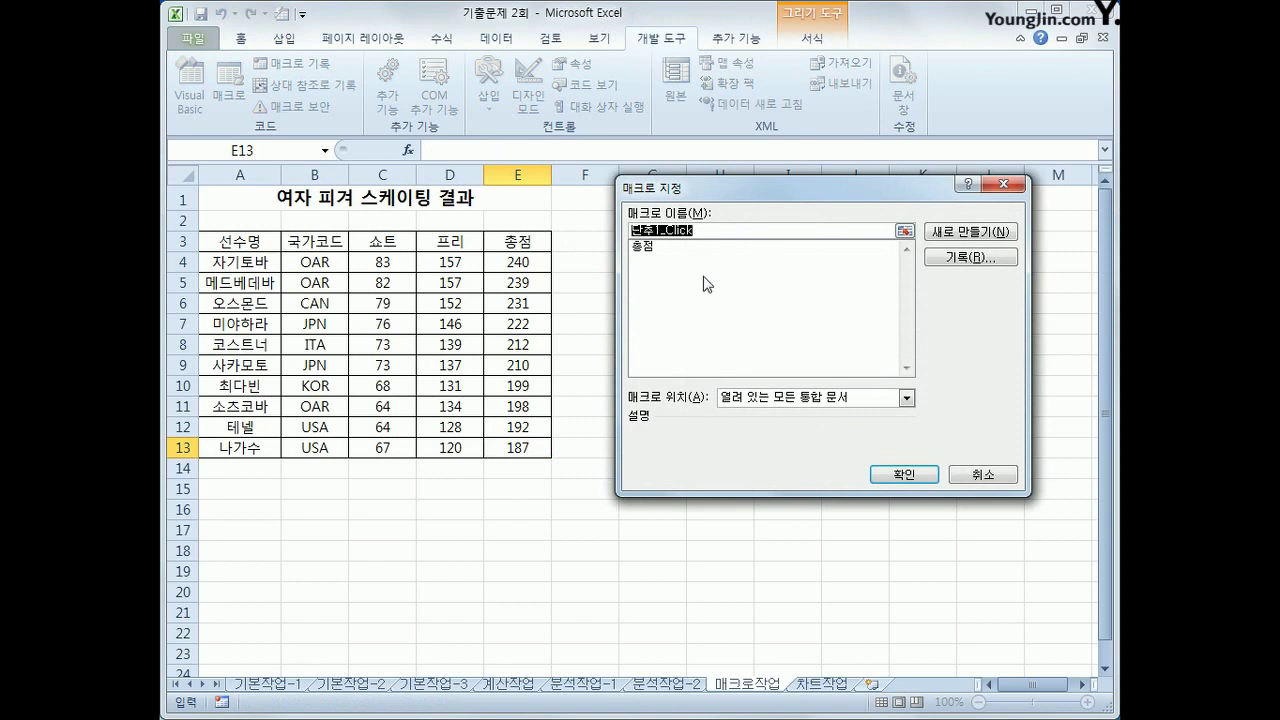
{"action": "left_click", "coordinate": [681, 255]}
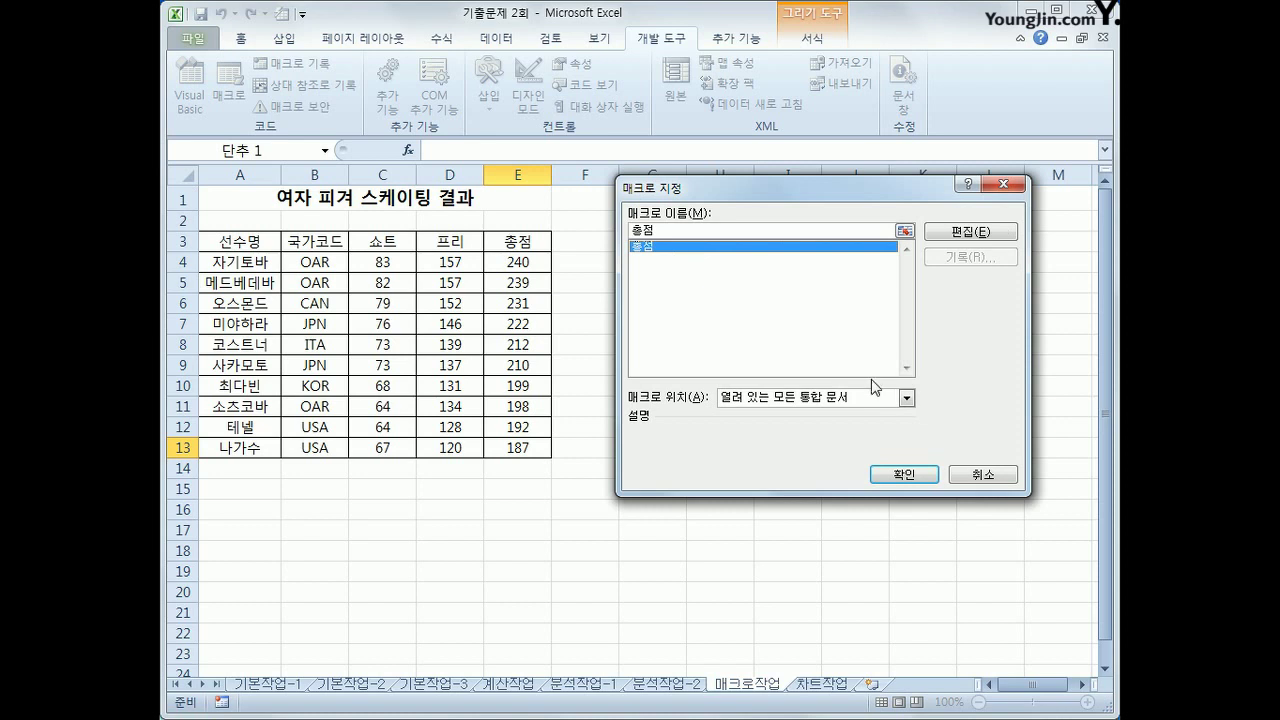
{"action": "left_click", "coordinate": [895, 474]}
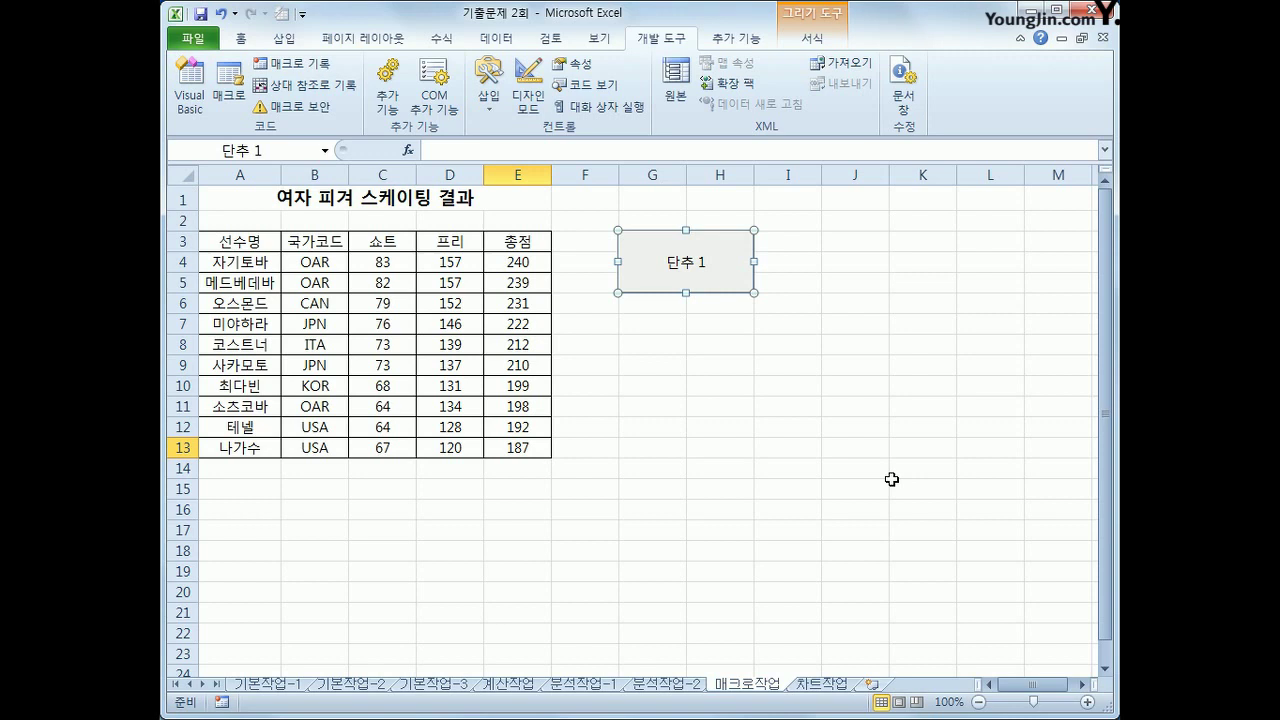
Step: Label the new button 총점 and deselect it
{"action": "type", "text": "총저"}
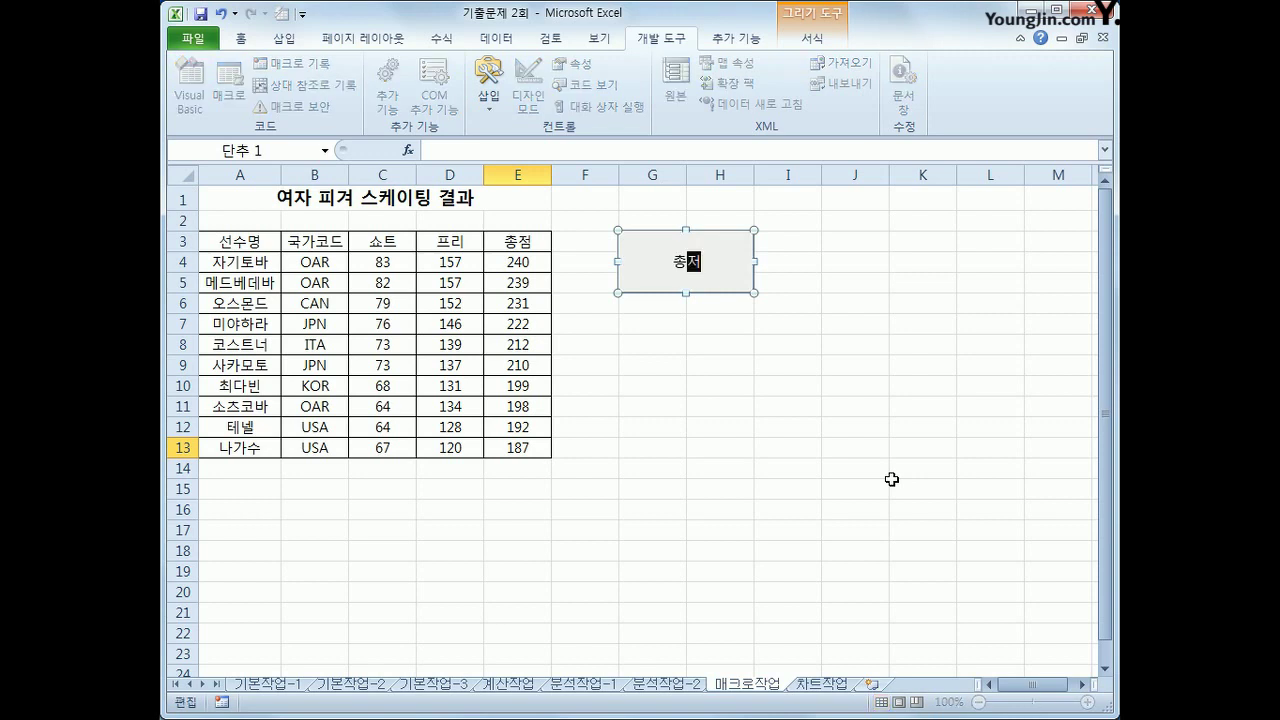
{"action": "type", "text": "ㅁ"}
{"action": "left_click", "coordinate": [891, 479]}
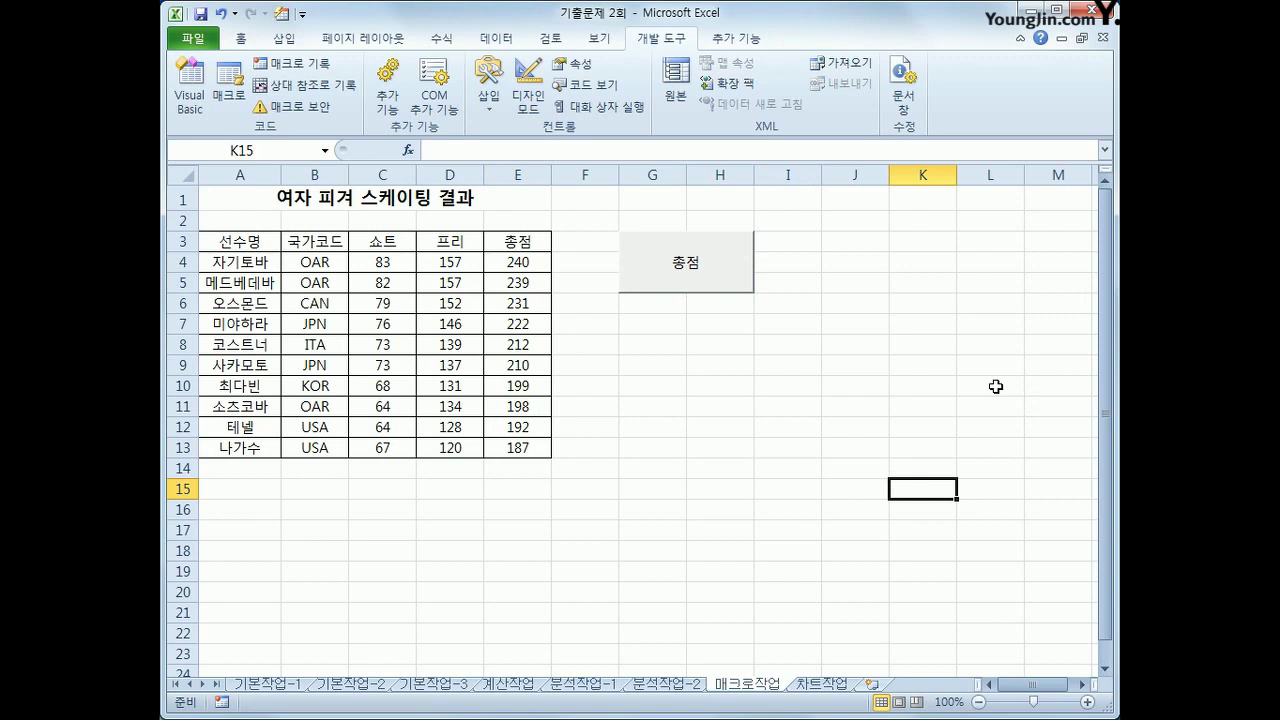
{"action": "left_click", "coordinate": [845, 372]}
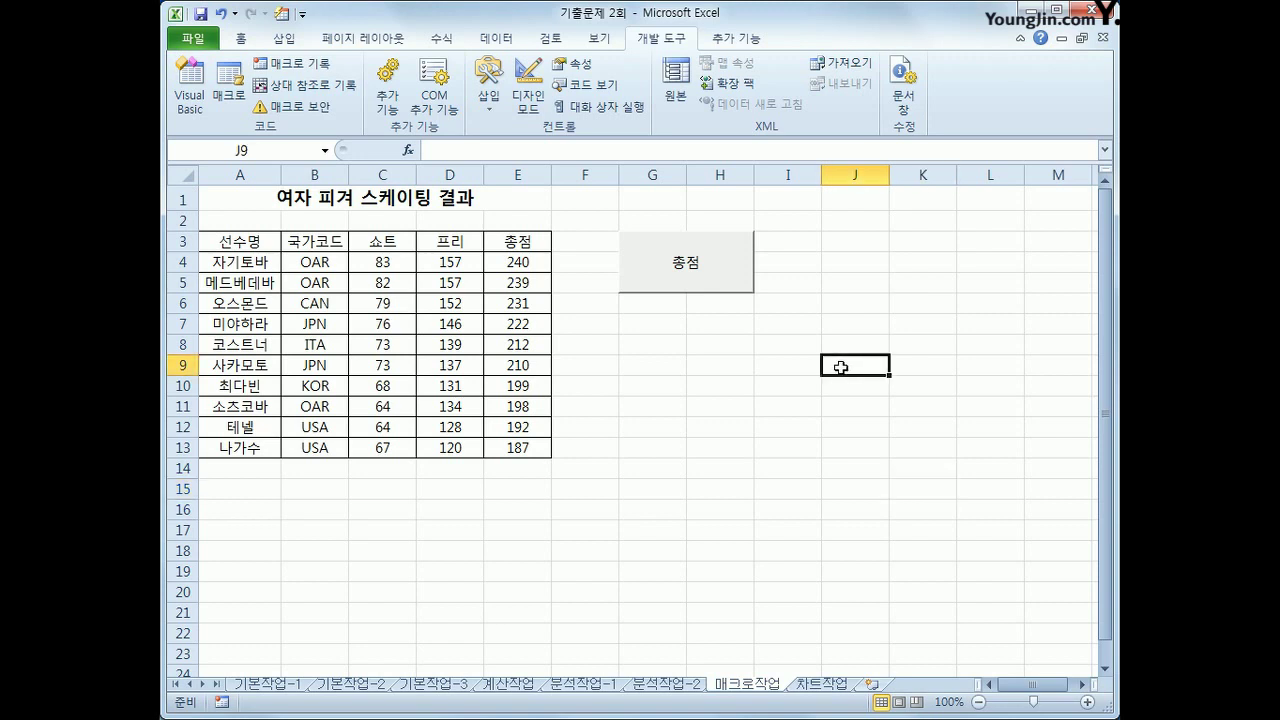
Step: Start recording a new cell-style macro (스타일), stored in the current workbook
{"action": "left_click", "coordinate": [293, 63]}
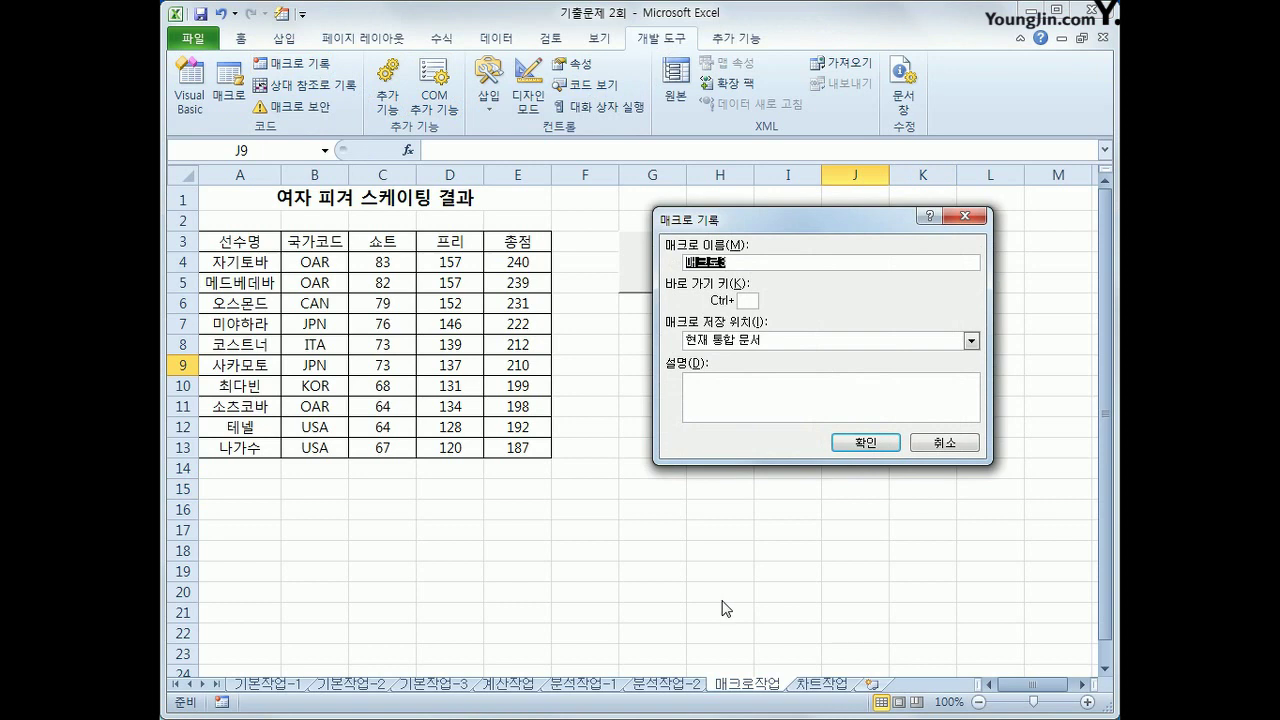
{"action": "type", "text": "서"}
{"action": "type", "text": "스"}
{"action": "type", "text": "타이"}
{"action": "type", "text": "ㄹ"}
{"action": "left_click", "coordinate": [864, 442]}
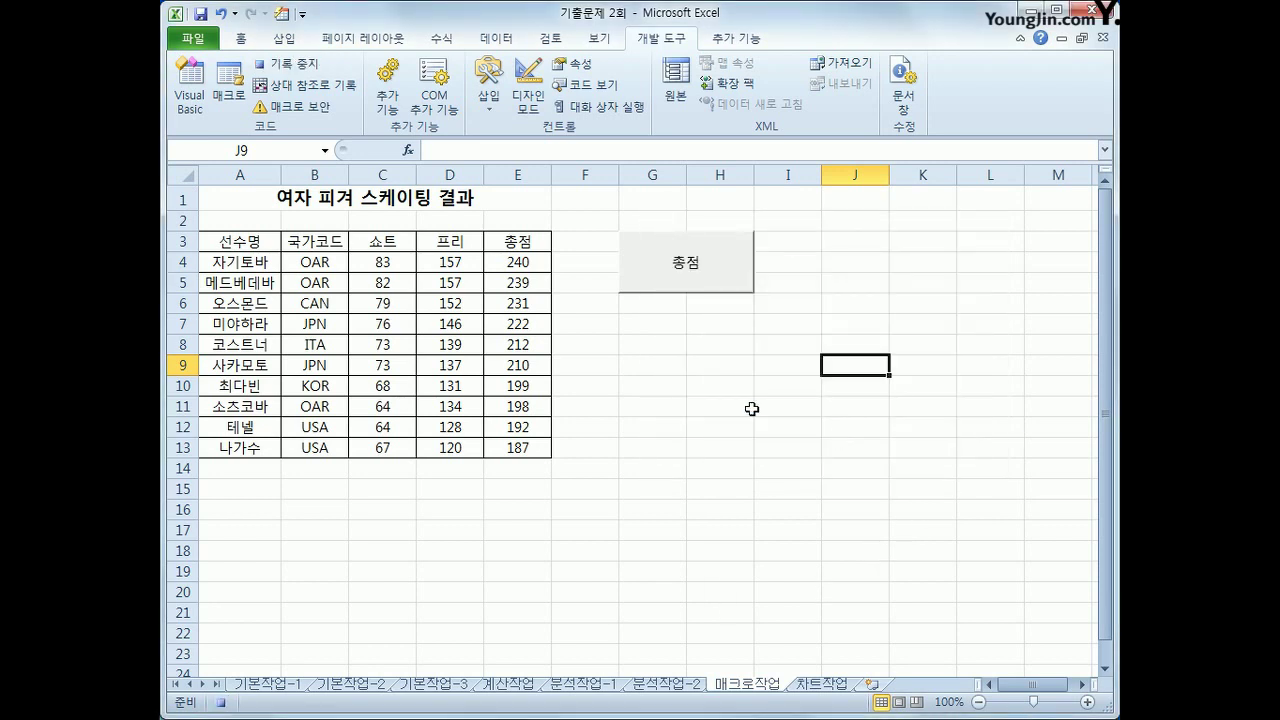
Step: Apply the 강조색4 cell style to the header row A3:E3 and stop the macro recording
{"action": "left_click_drag", "start_coordinate": [245, 245], "coordinate": [498, 243]}
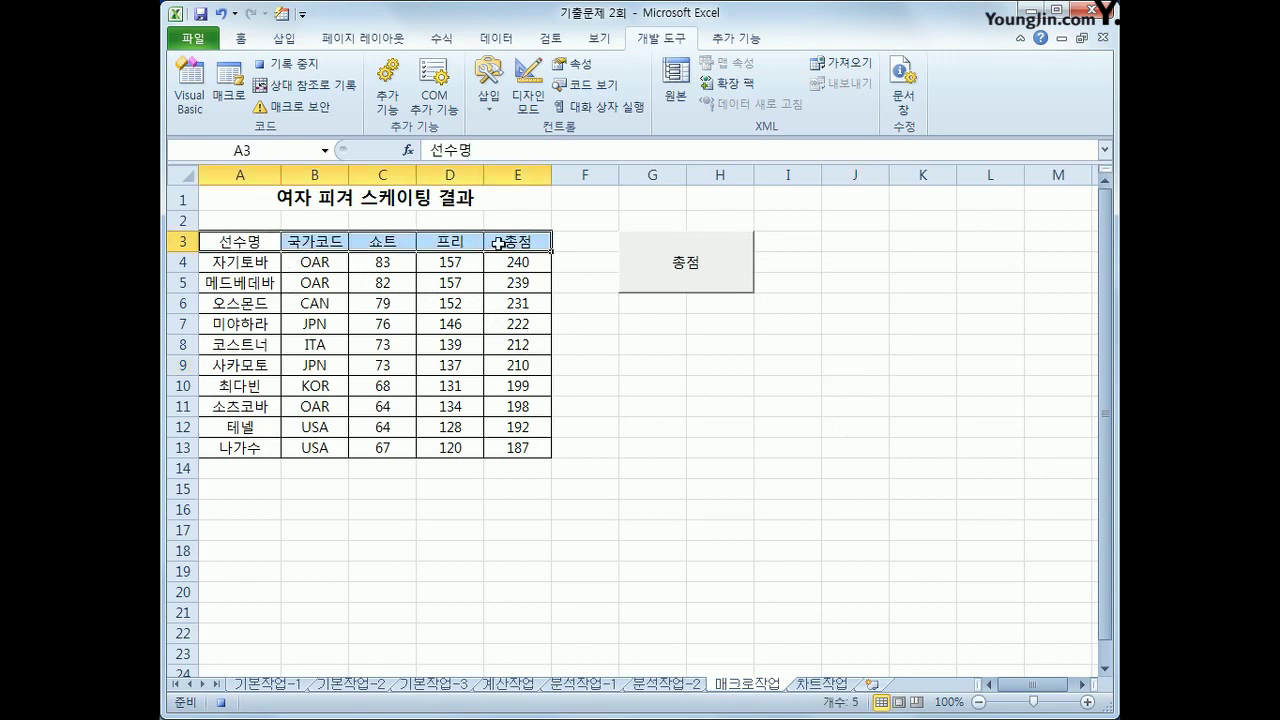
{"action": "left_click", "coordinate": [238, 40]}
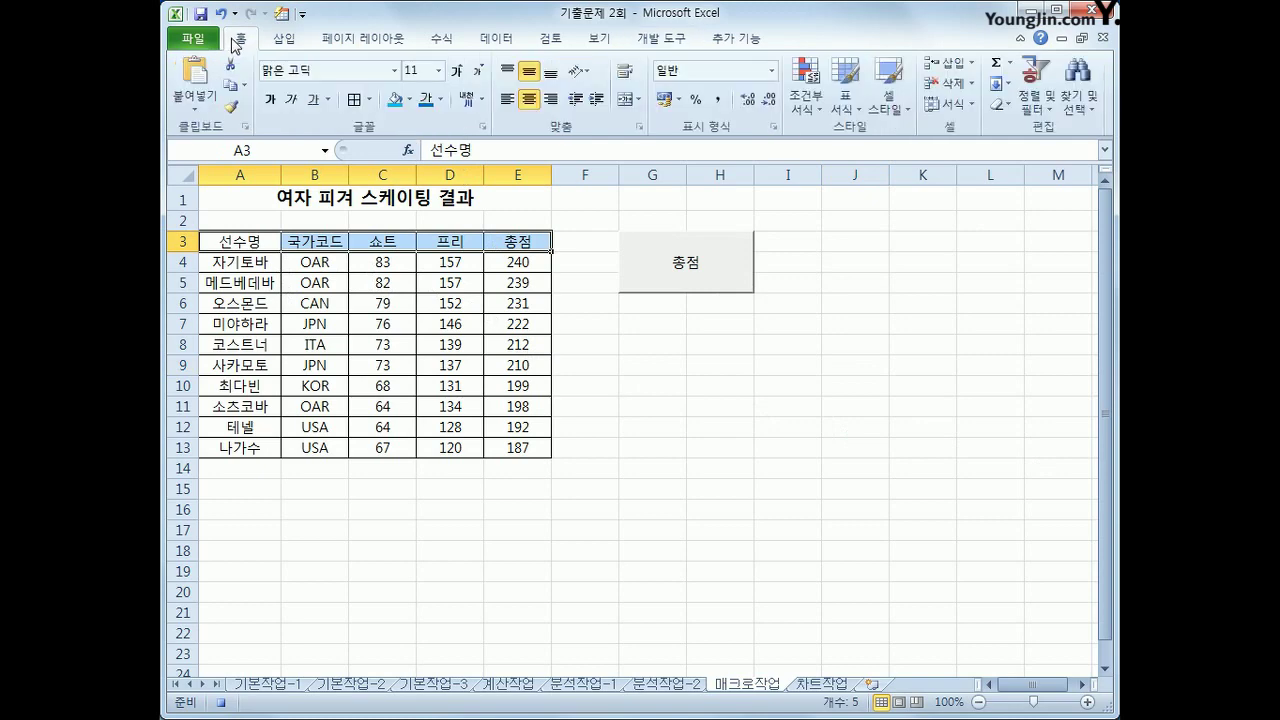
{"action": "left_click", "coordinate": [897, 114]}
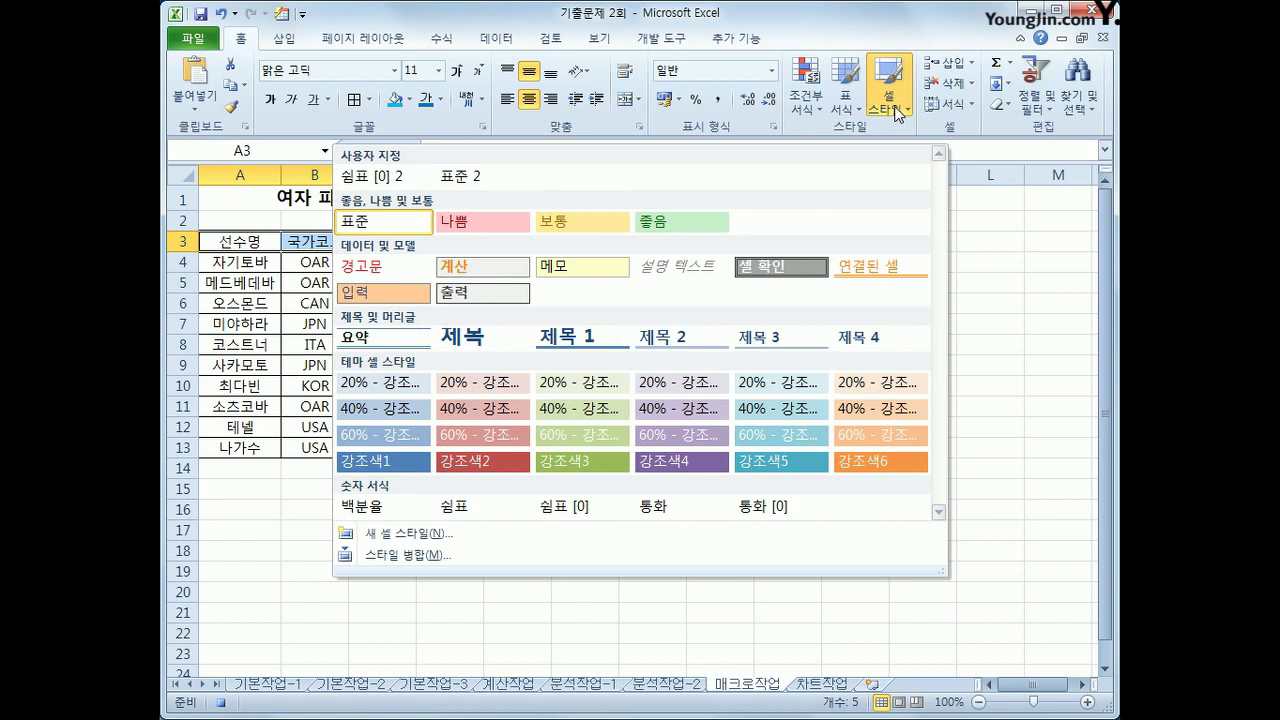
{"action": "left_click", "coordinate": [680, 462]}
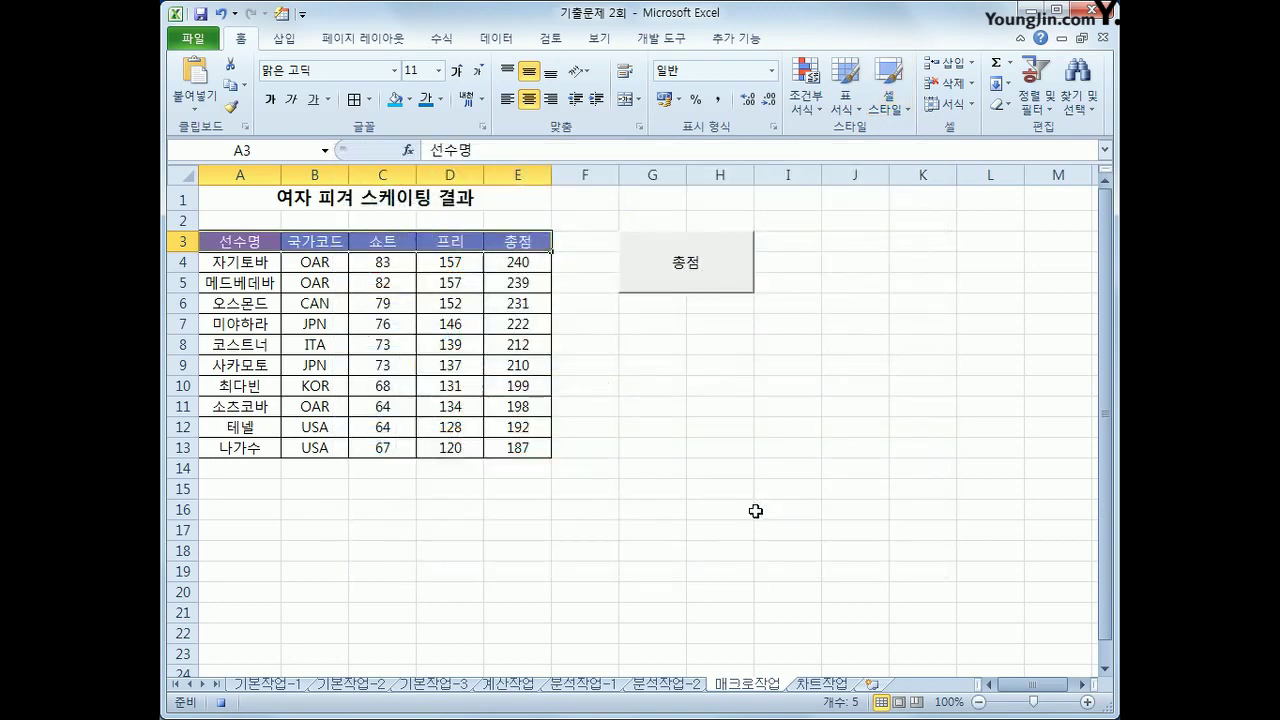
{"action": "left_click", "coordinate": [508, 244]}
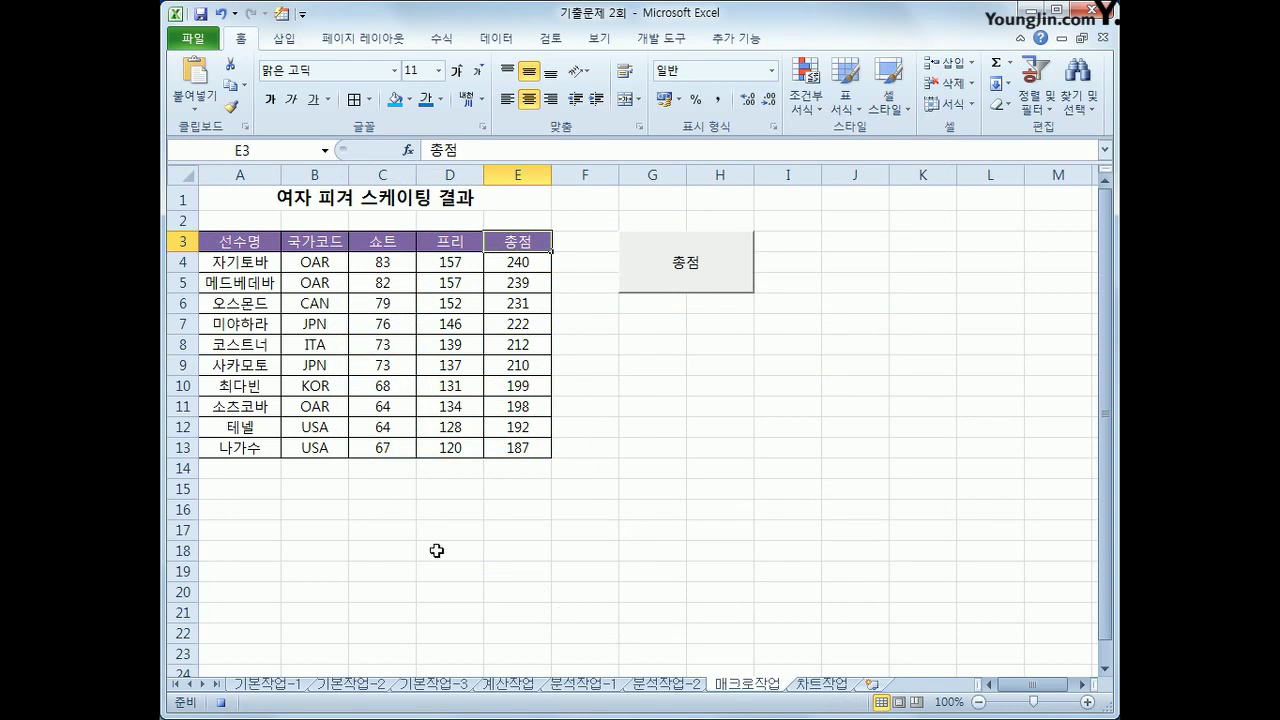
{"action": "left_click", "coordinate": [661, 38]}
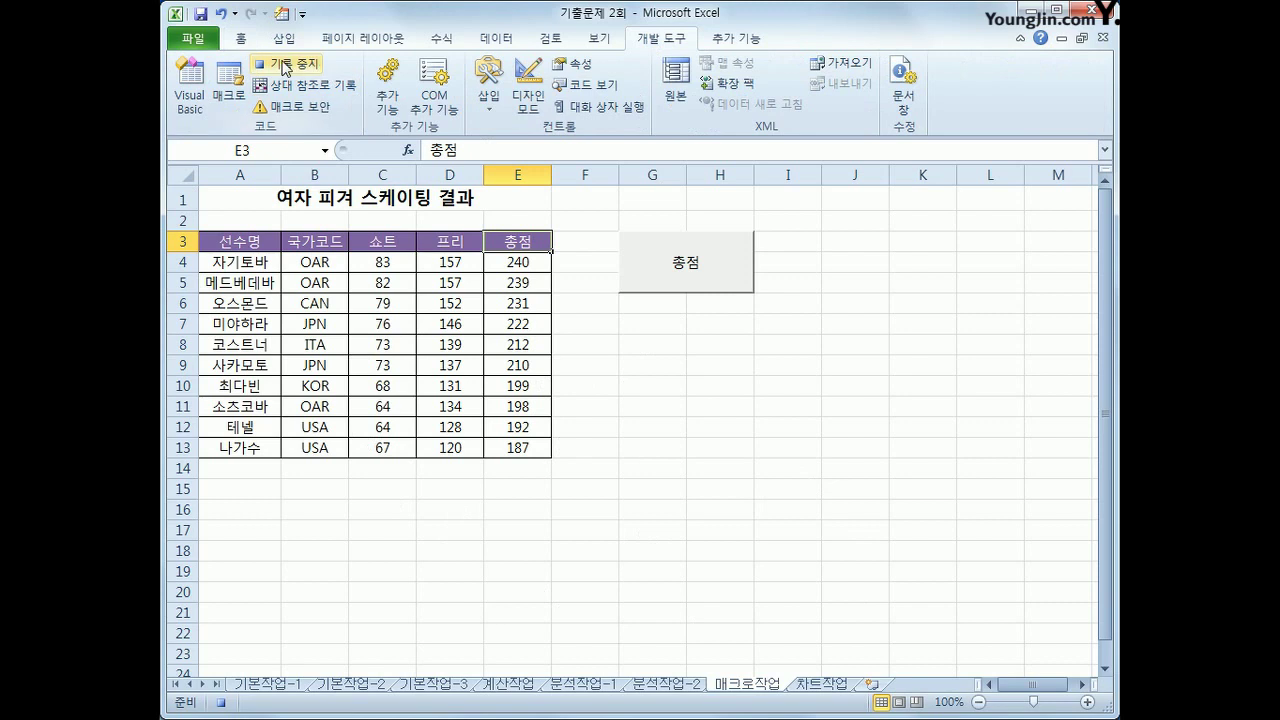
{"action": "left_click", "coordinate": [290, 63]}
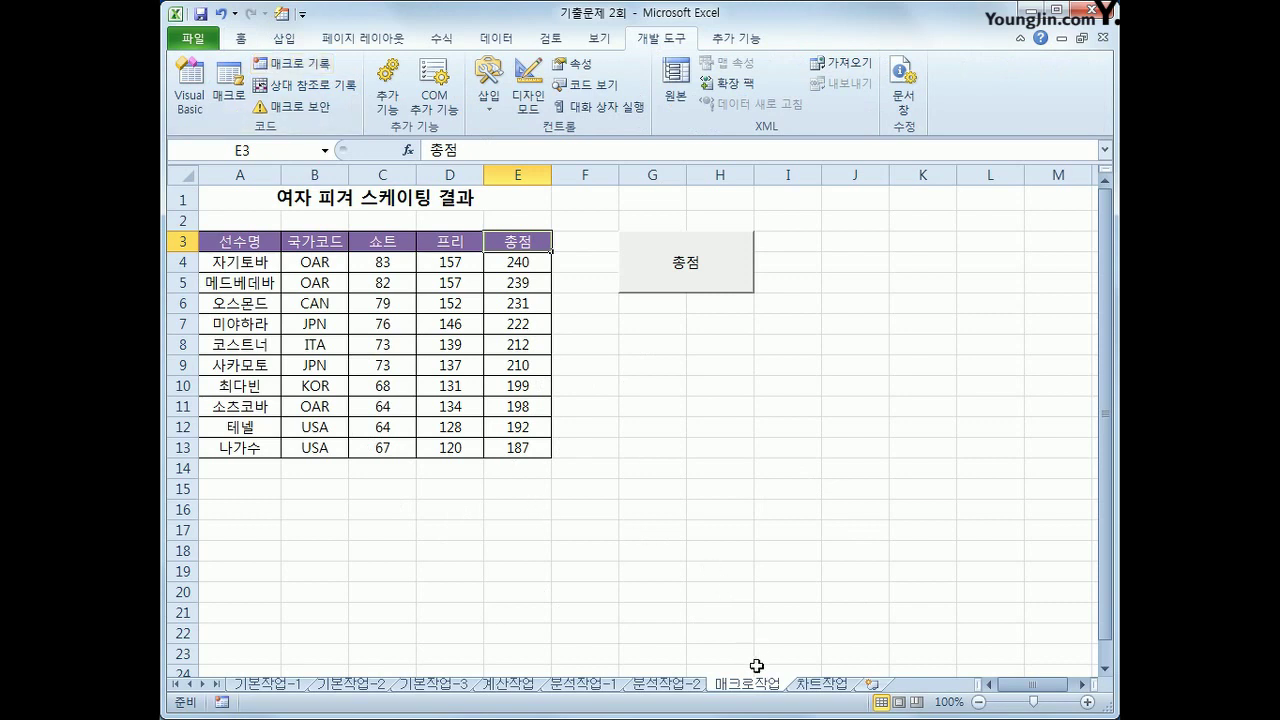
{"action": "left_click", "coordinate": [840, 576]}
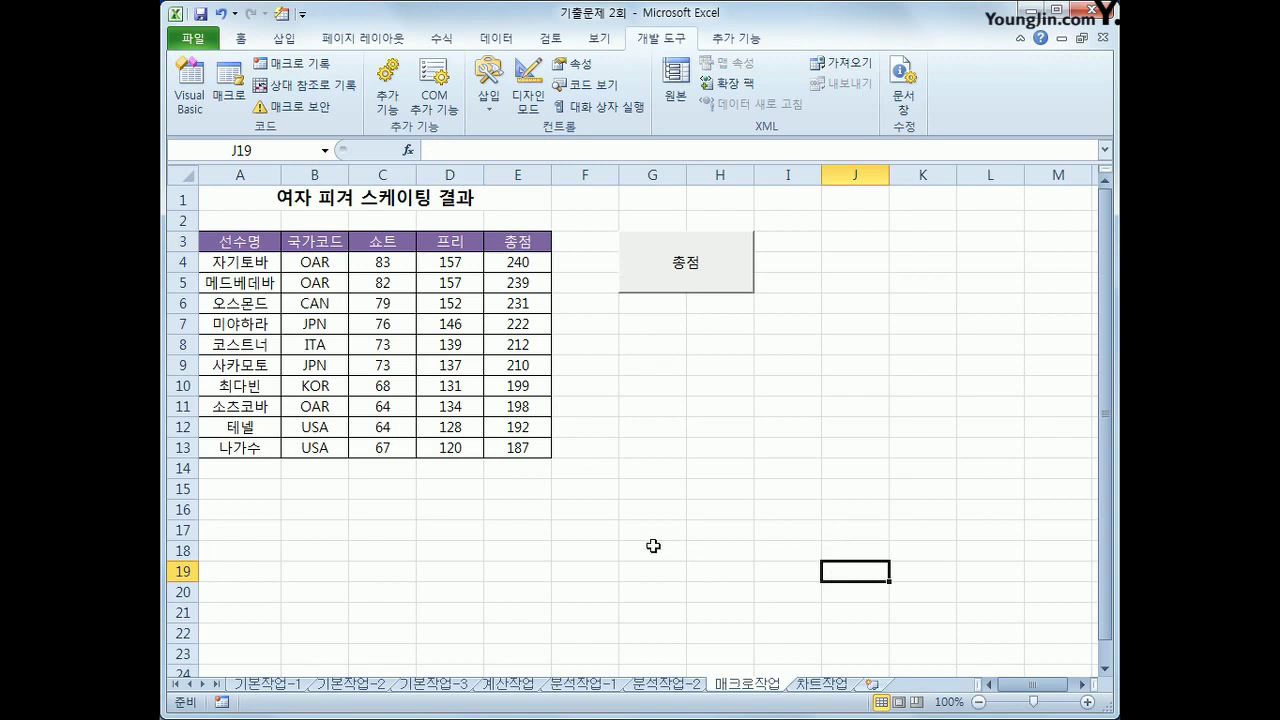
Step: Draw a rounded rectangle shape covering G7:H9 and enter 셀스타일 as its text
{"action": "left_click", "coordinate": [277, 41]}
{"action": "left_click", "coordinate": [380, 66]}
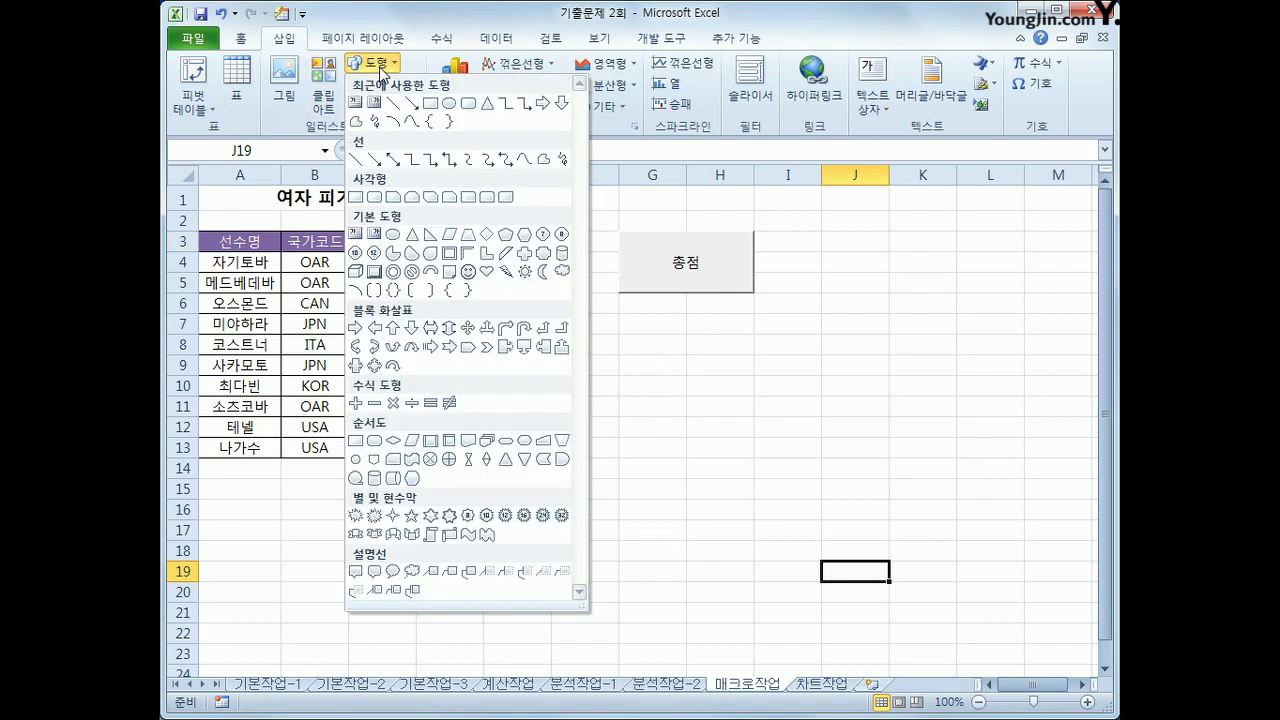
{"action": "left_click", "coordinate": [374, 201]}
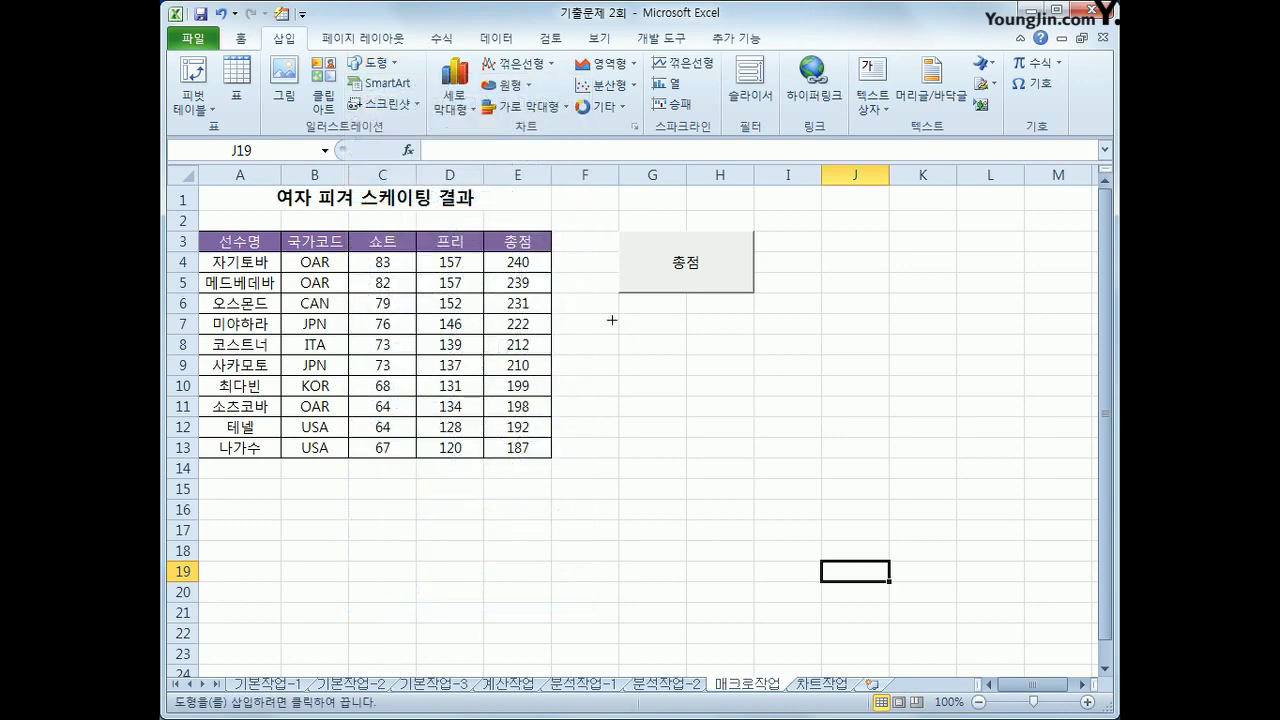
{"action": "left_click_drag", "start_coordinate": [619, 314], "coordinate": [730, 374]}
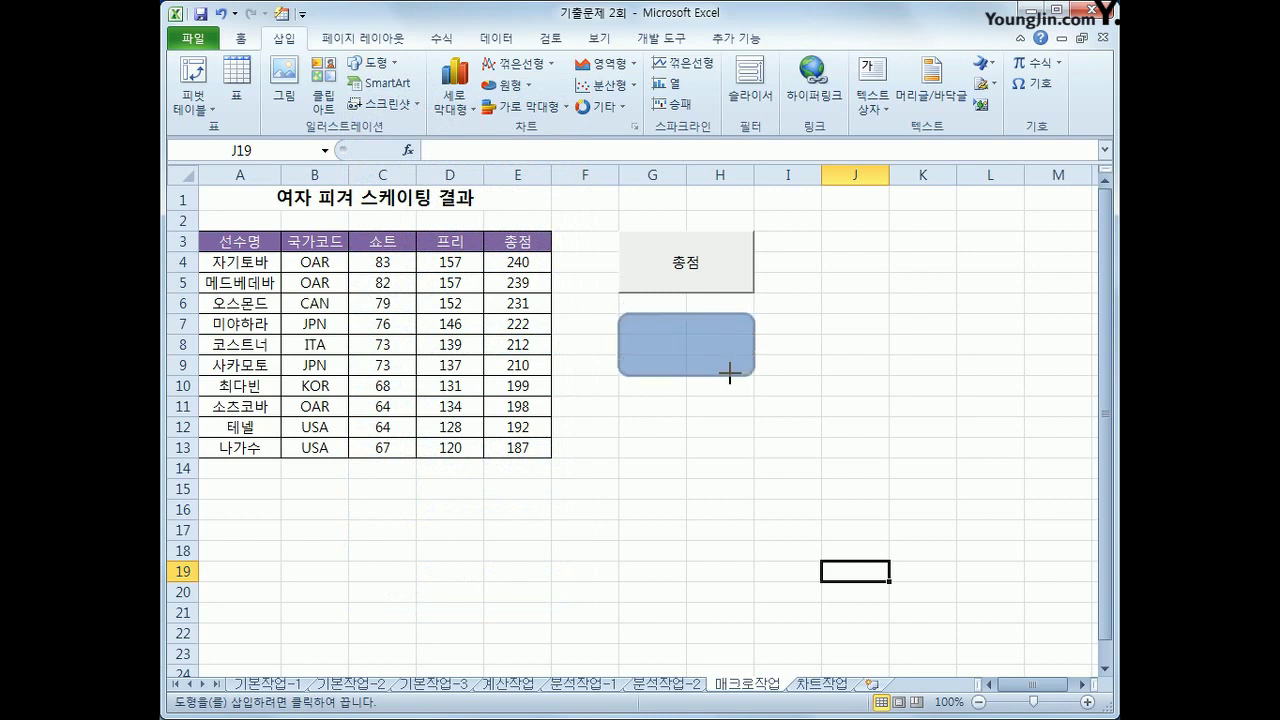
{"action": "mouse_move", "coordinate": [730, 374]}
{"action": "left_mouse_down"}
{"action": "mouse_move", "coordinate": [729, 357]}
{"action": "mouse_move", "coordinate": [730, 372]}
{"action": "left_mouse_up"}
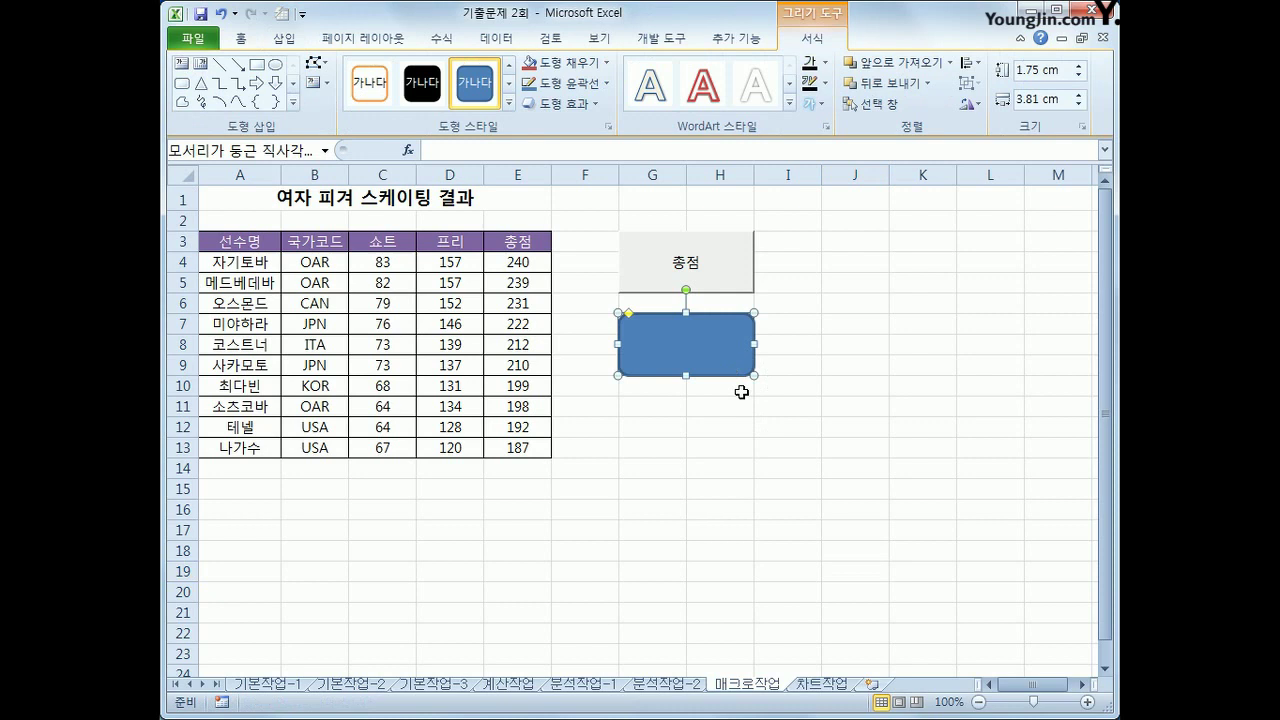
{"action": "type", "text": "셀스타이"}
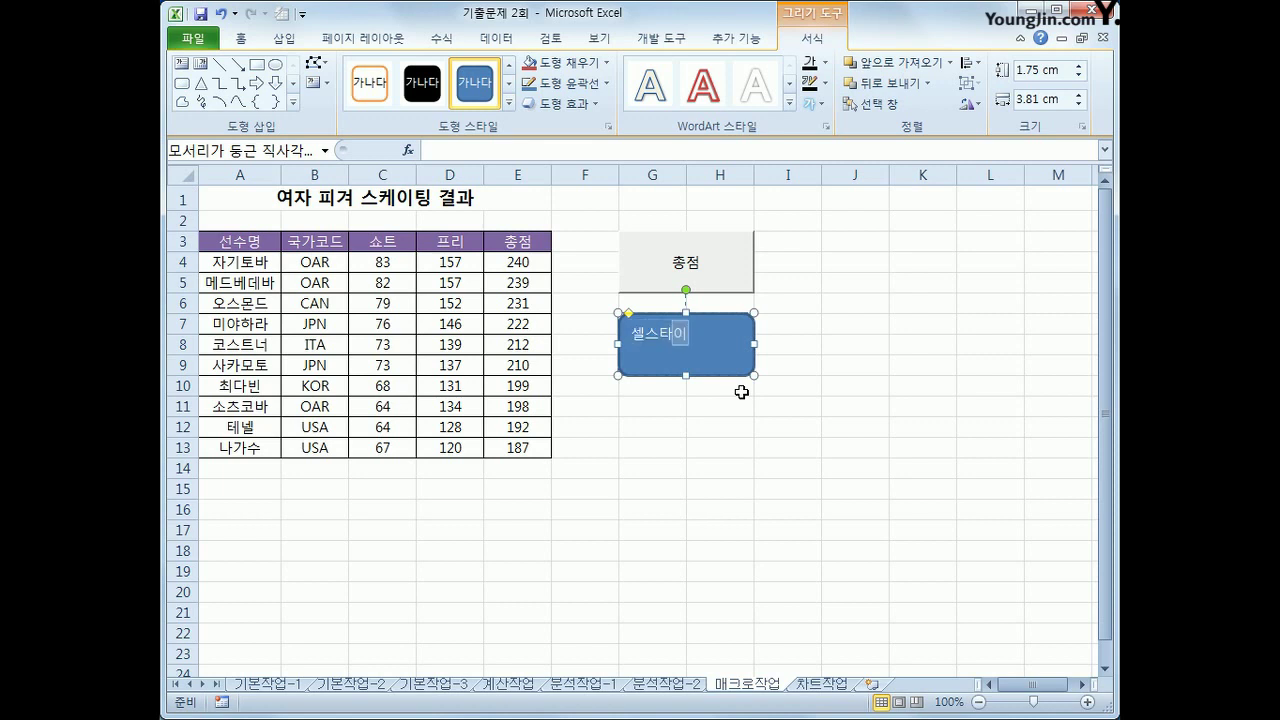
{"action": "type", "text": "ㄹ"}
Step: Assign the 셀스타일 macro to the rounded rectangle
{"action": "left_click", "coordinate": [735, 314]}
{"action": "right_click", "coordinate": [700, 314]}
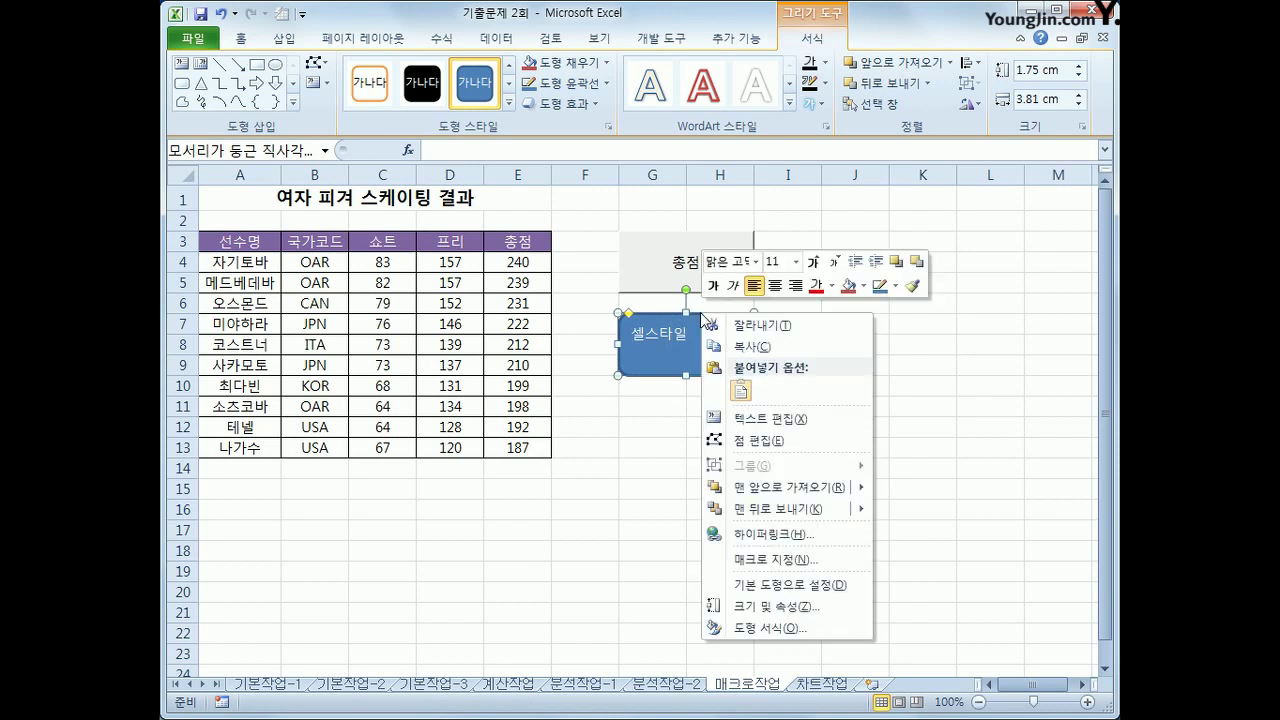
{"action": "left_click", "coordinate": [794, 560]}
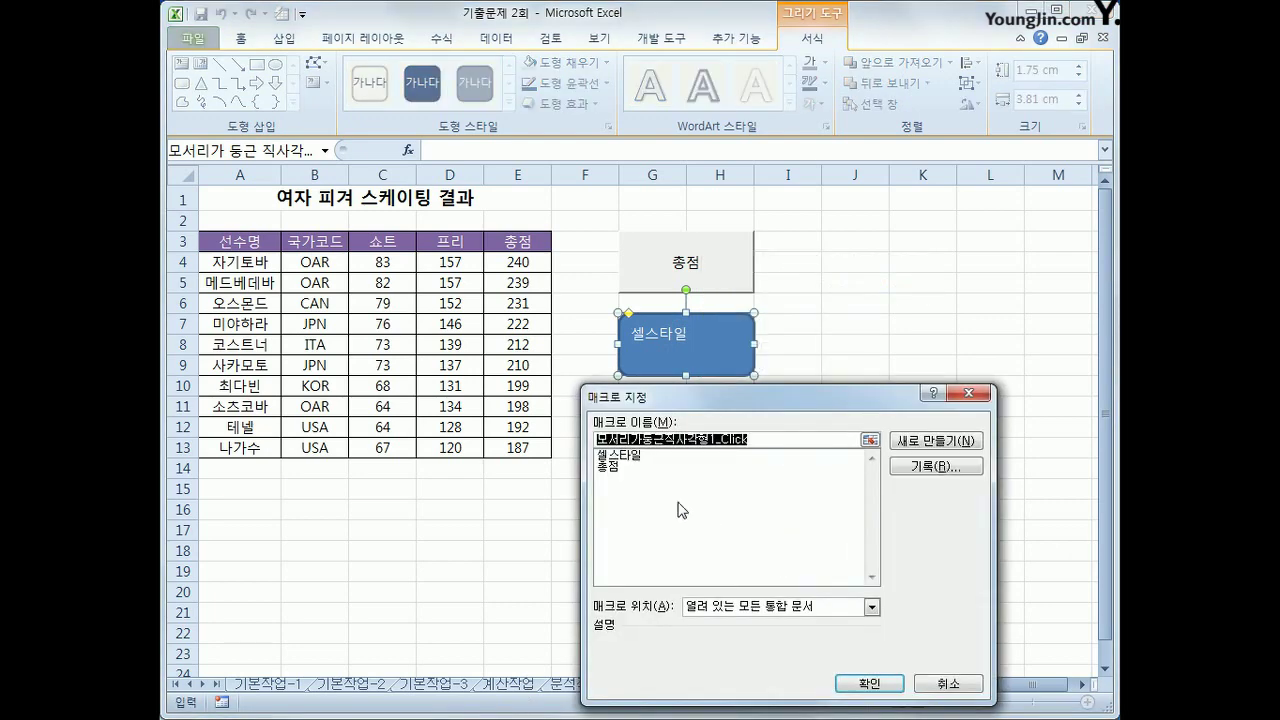
{"action": "left_click", "coordinate": [660, 468]}
{"action": "left_click", "coordinate": [659, 457]}
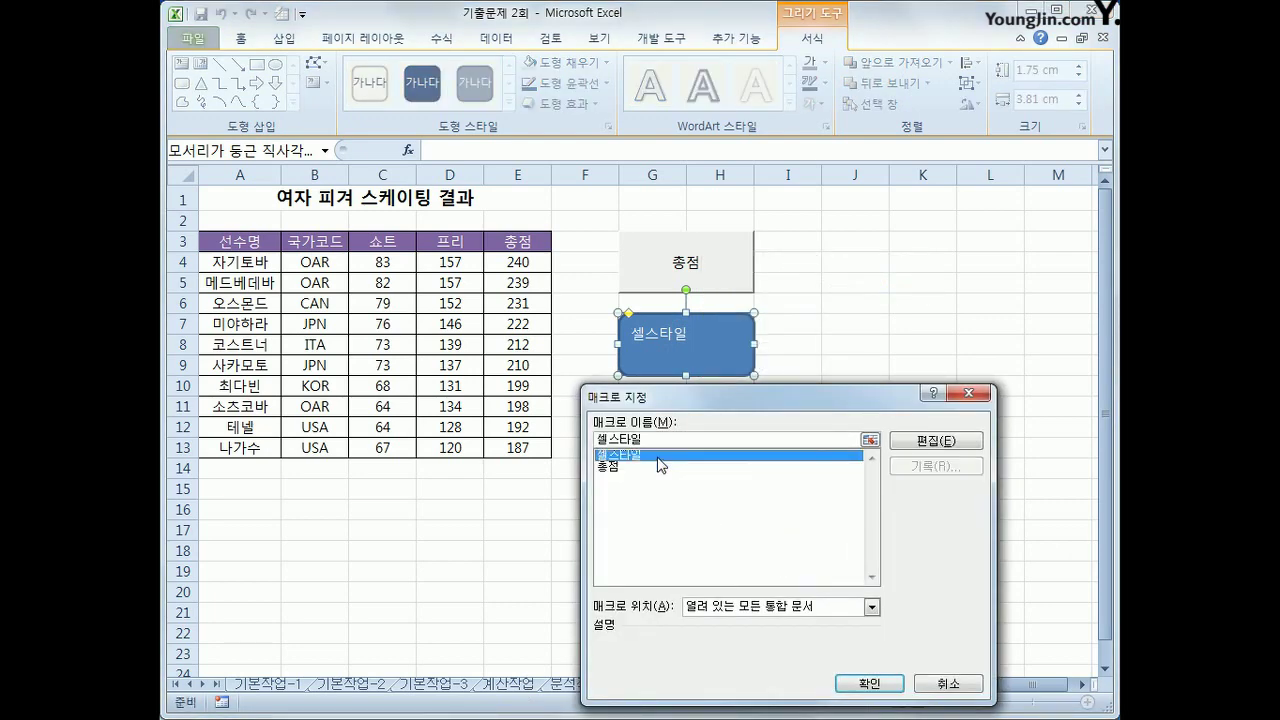
{"action": "left_click", "coordinate": [870, 686]}
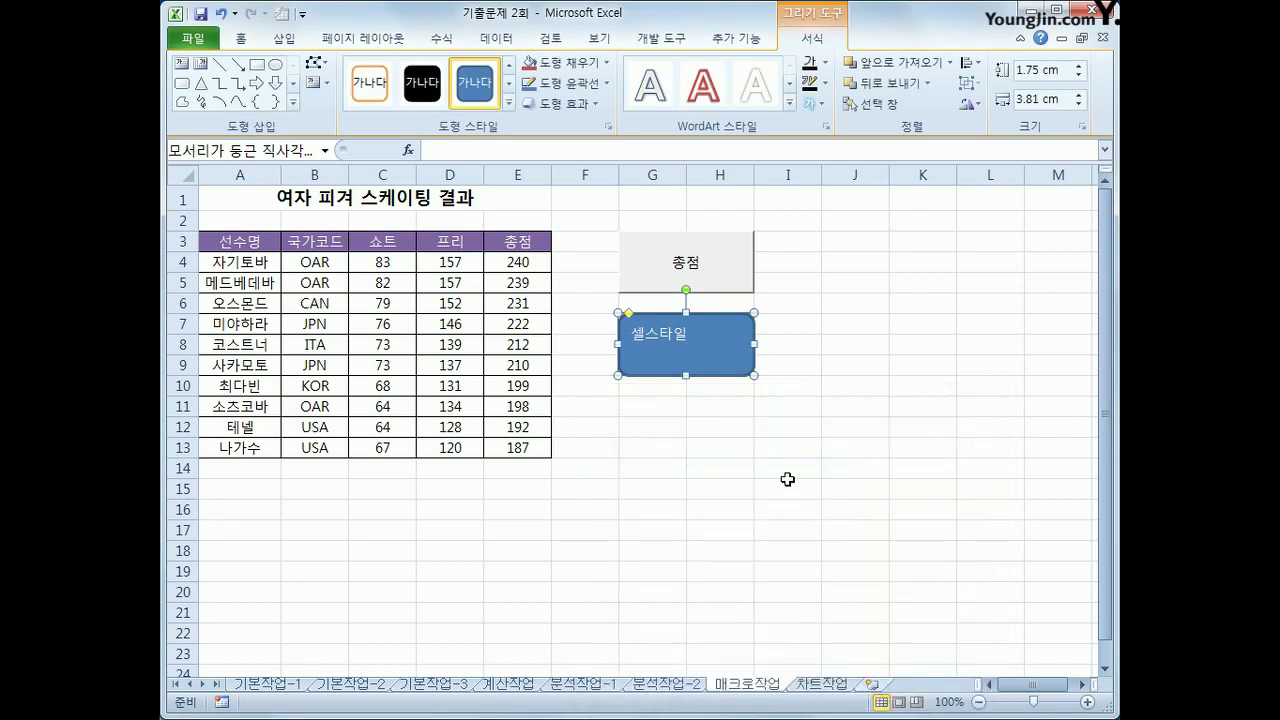
Step: Center the rounded rectangle's text vertically and horizontally, and deselect the shape
{"action": "left_click", "coordinate": [241, 38]}
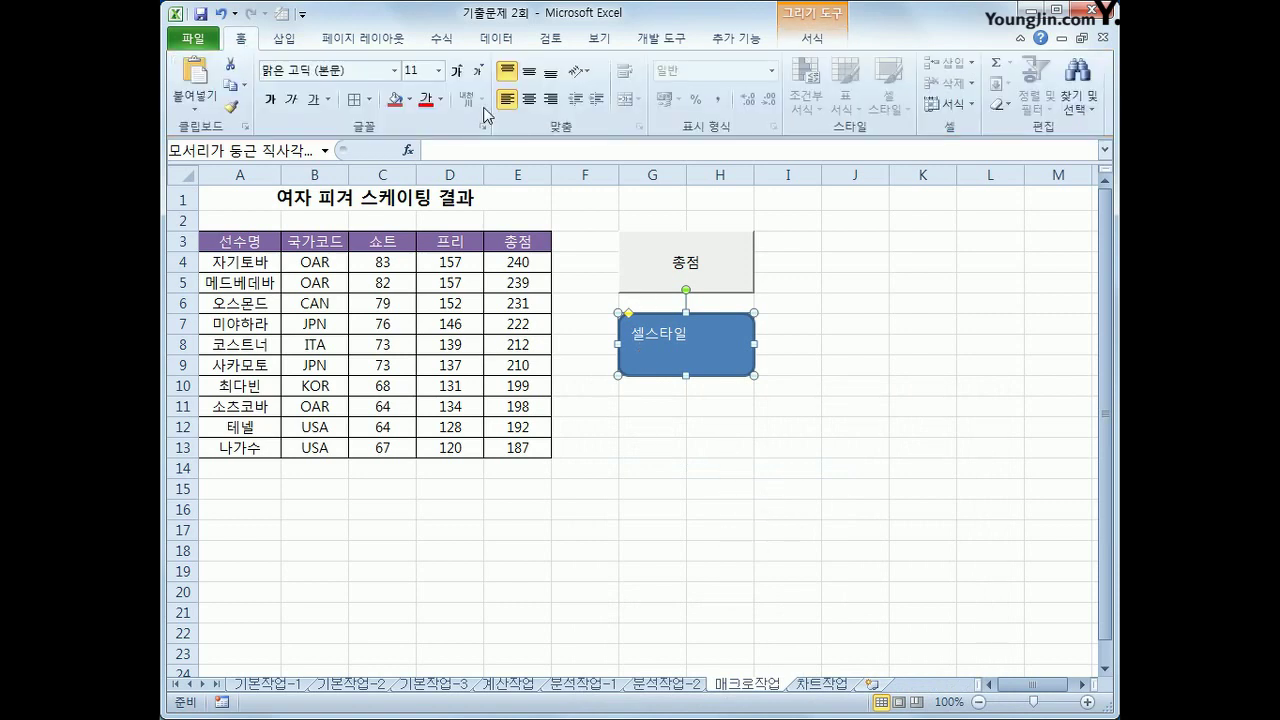
{"action": "left_click", "coordinate": [530, 74]}
{"action": "left_click", "coordinate": [529, 100]}
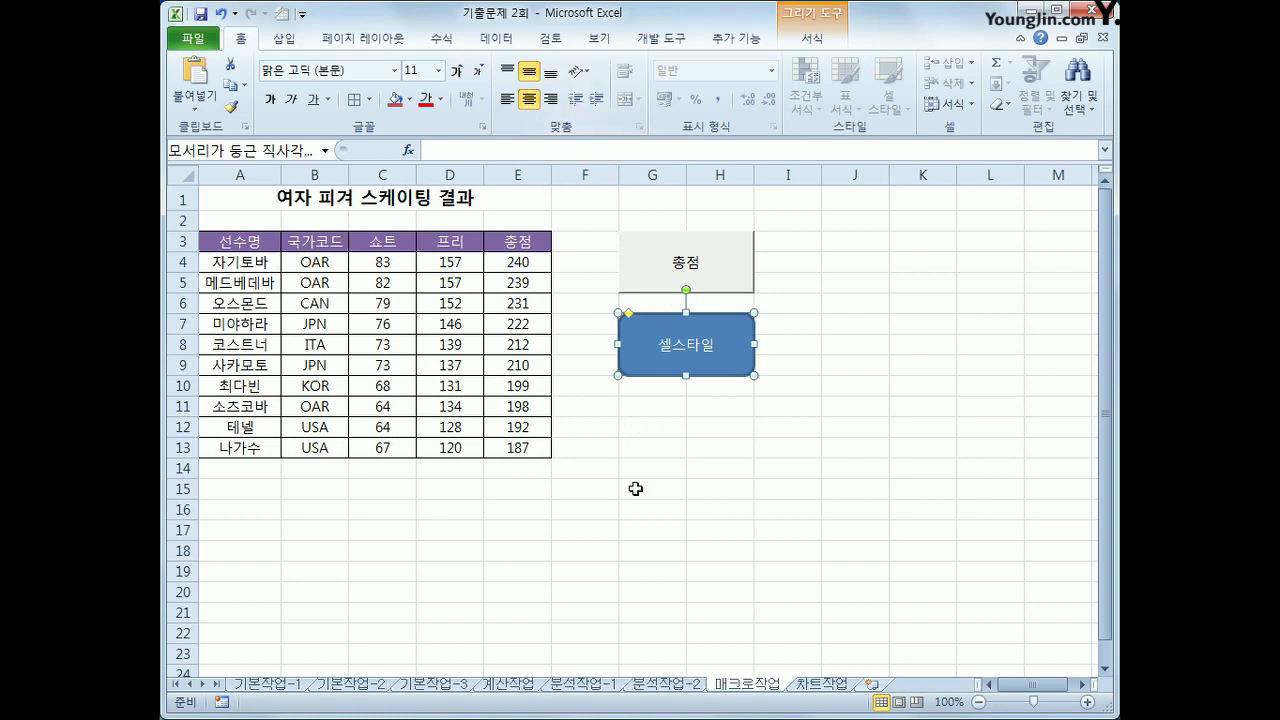
{"action": "left_click", "coordinate": [776, 532]}
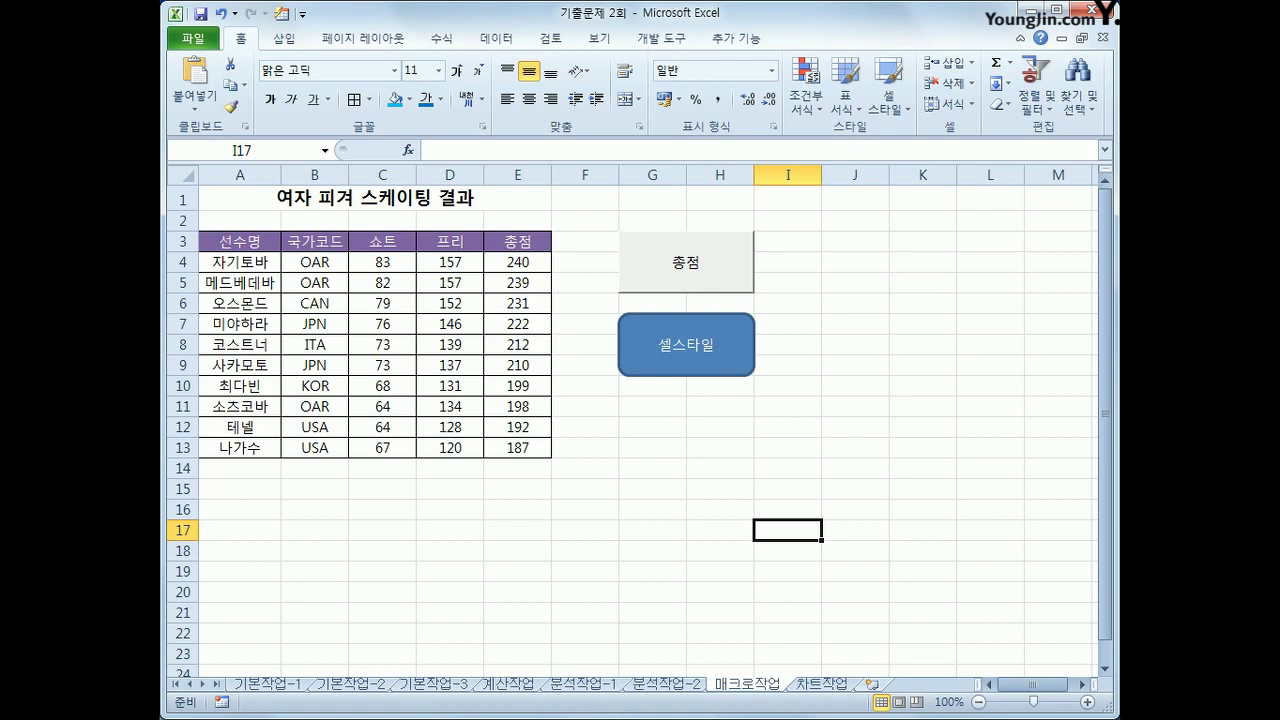
Step: On the 차트작업 sheet, set the chart's data range to A3:C3 and A7:C9 so it covers only 4월 to 6월
{"action": "left_click", "coordinate": [837, 688]}
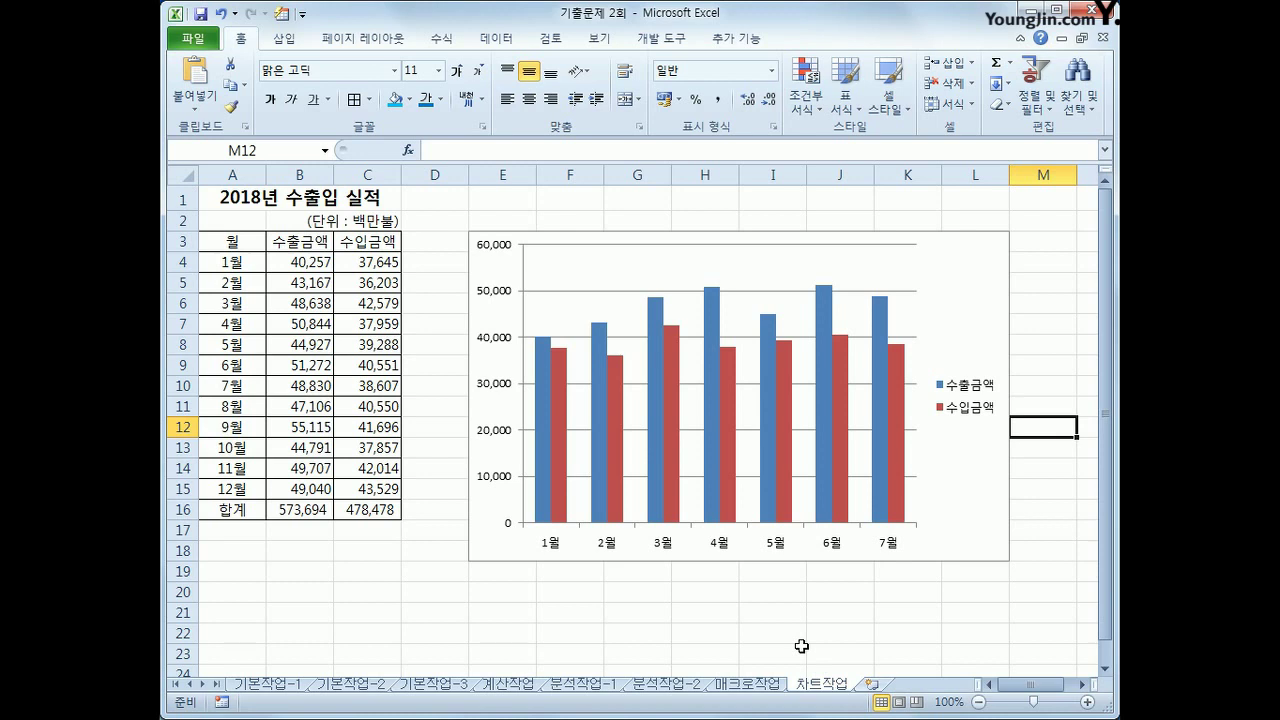
{"action": "left_click", "coordinate": [955, 290]}
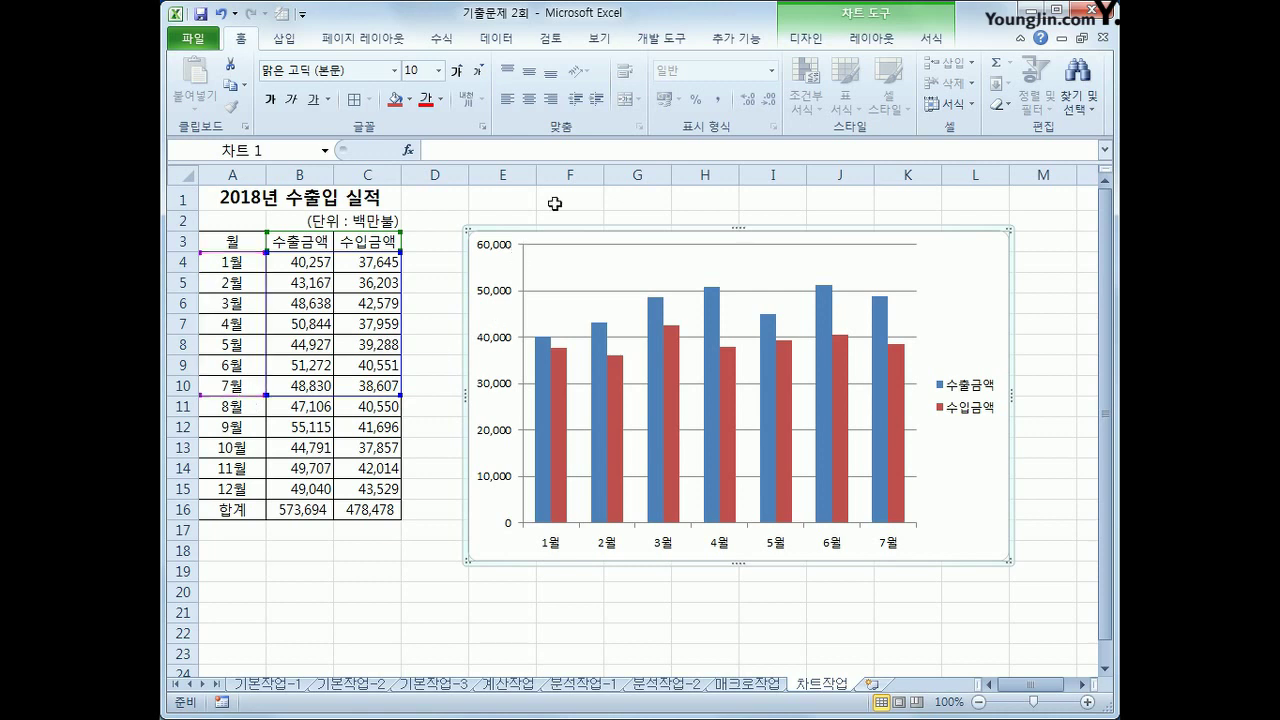
{"action": "right_click", "coordinate": [970, 275]}
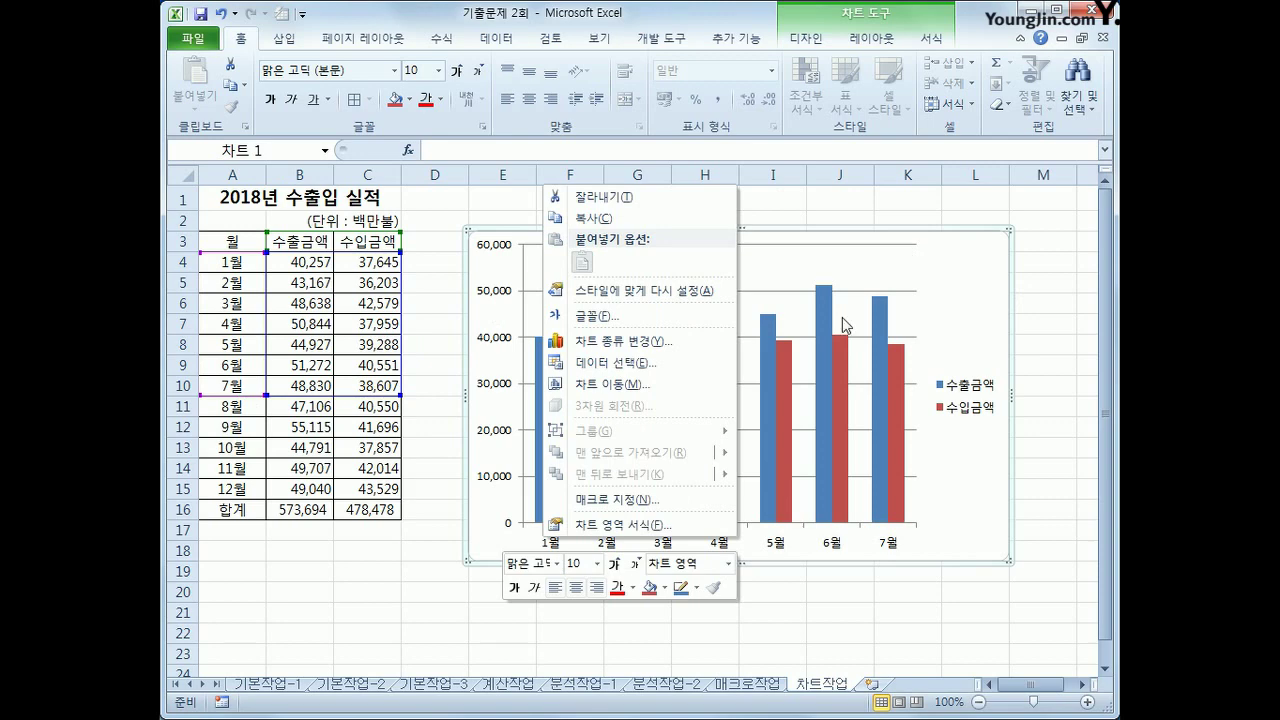
{"action": "left_click", "coordinate": [671, 372]}
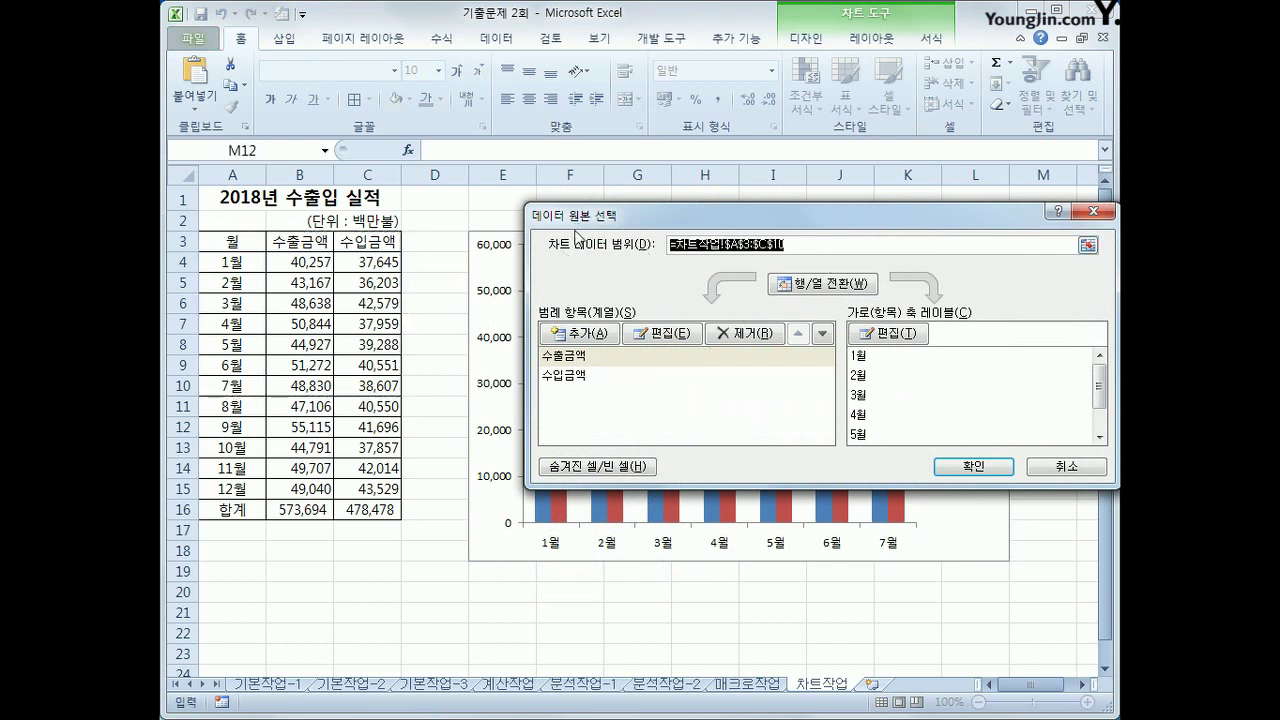
{"action": "key", "text": "Delete"}
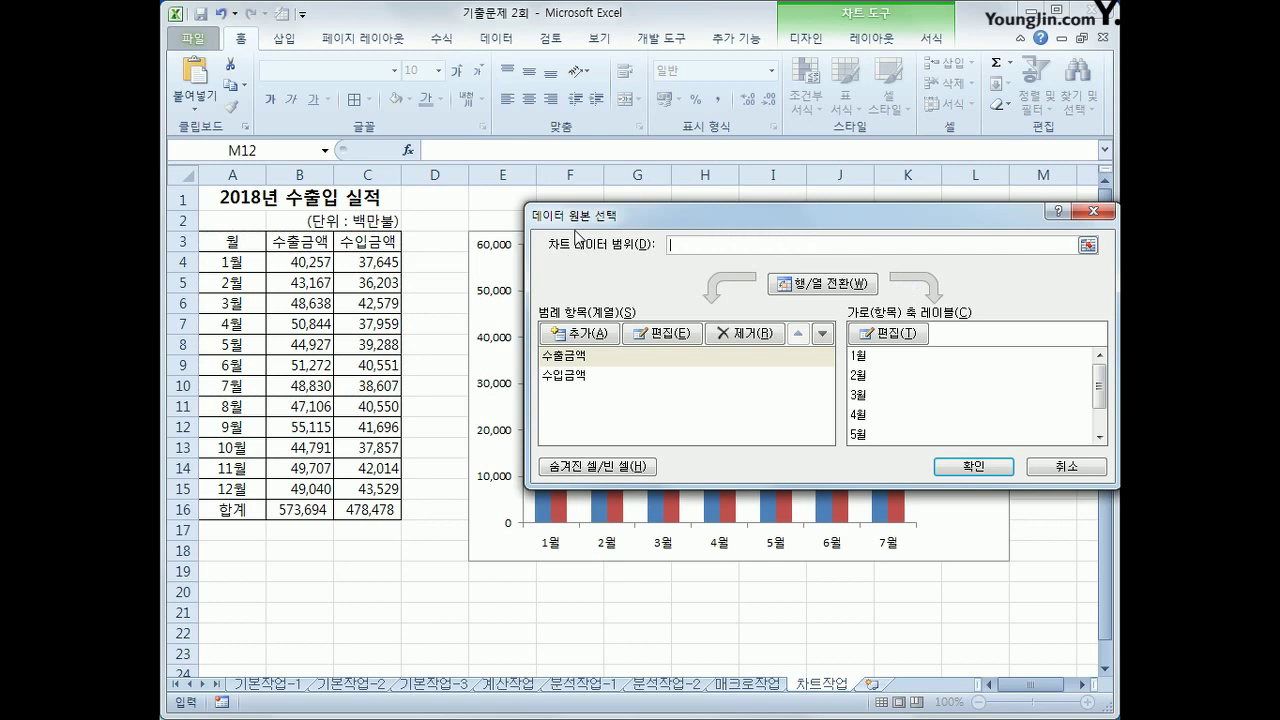
{"action": "left_click_drag", "start_coordinate": [228, 245], "coordinate": [342, 244]}
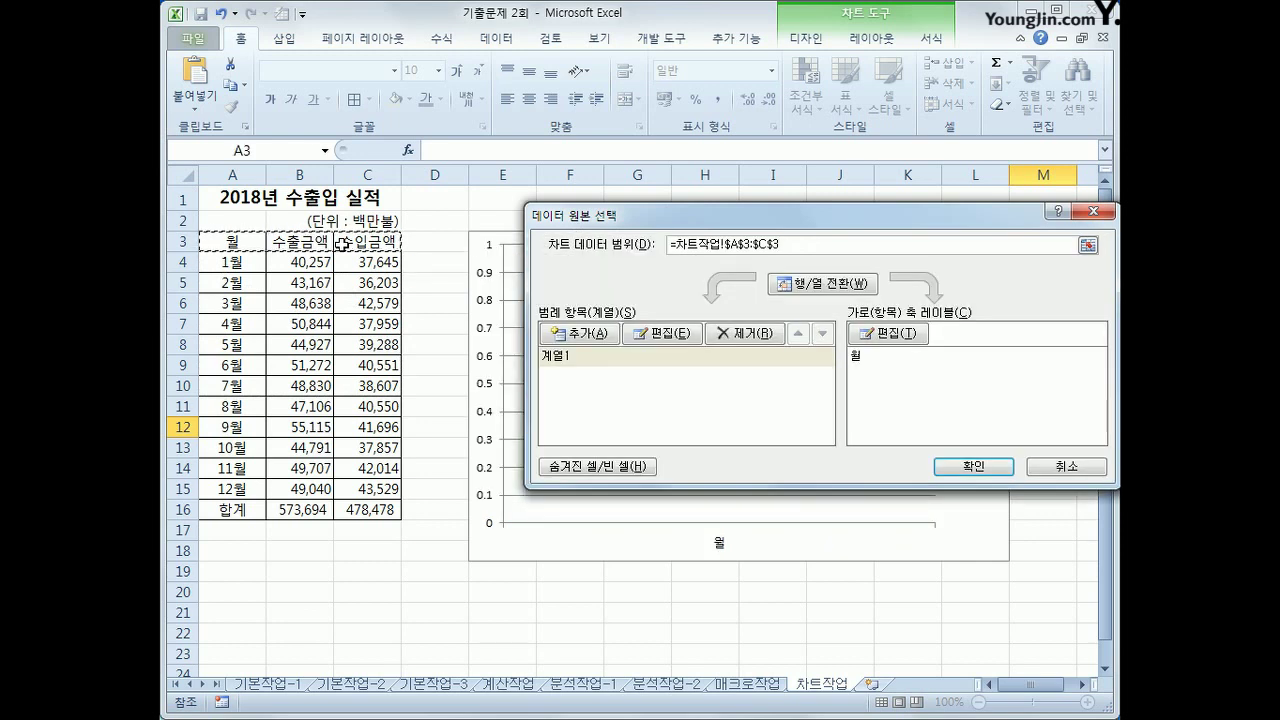
{"action": "left_click", "coordinate": [256, 324], "text": "ctrl"}
{"action": "left_click_drag", "start_coordinate": [256, 324], "coordinate": [356, 362]}
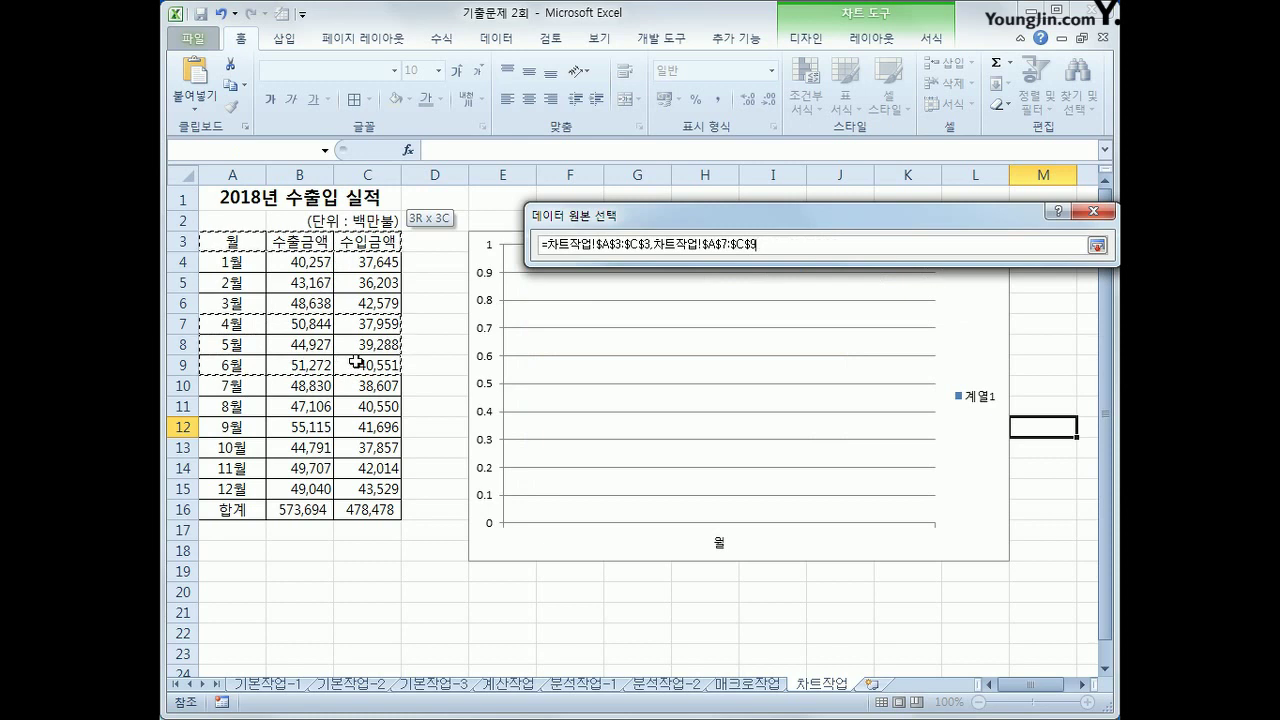
{"action": "left_click_drag", "start_coordinate": [356, 362], "coordinate": [356, 362]}
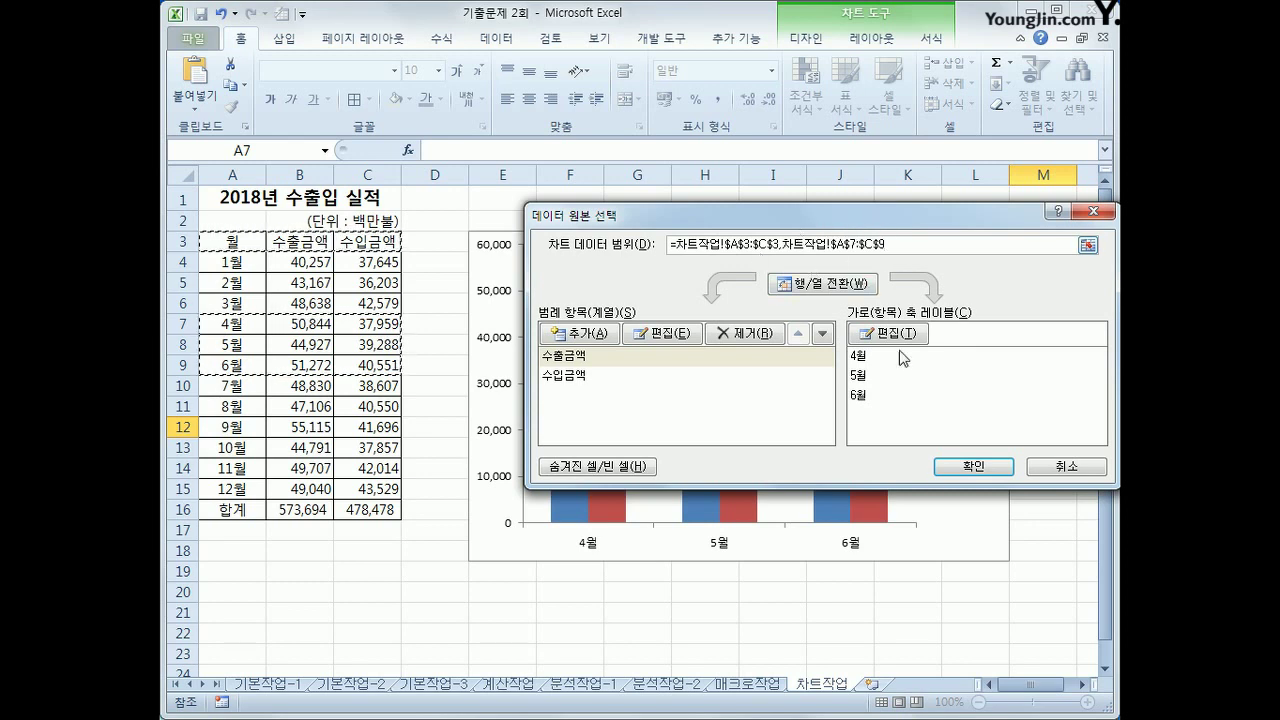
{"action": "left_click", "coordinate": [968, 468]}
Step: Change the whole chart's type to a line chart with markers (표식이 있는 꺾은선형)
{"action": "mouse_move", "coordinate": [760, 524]}
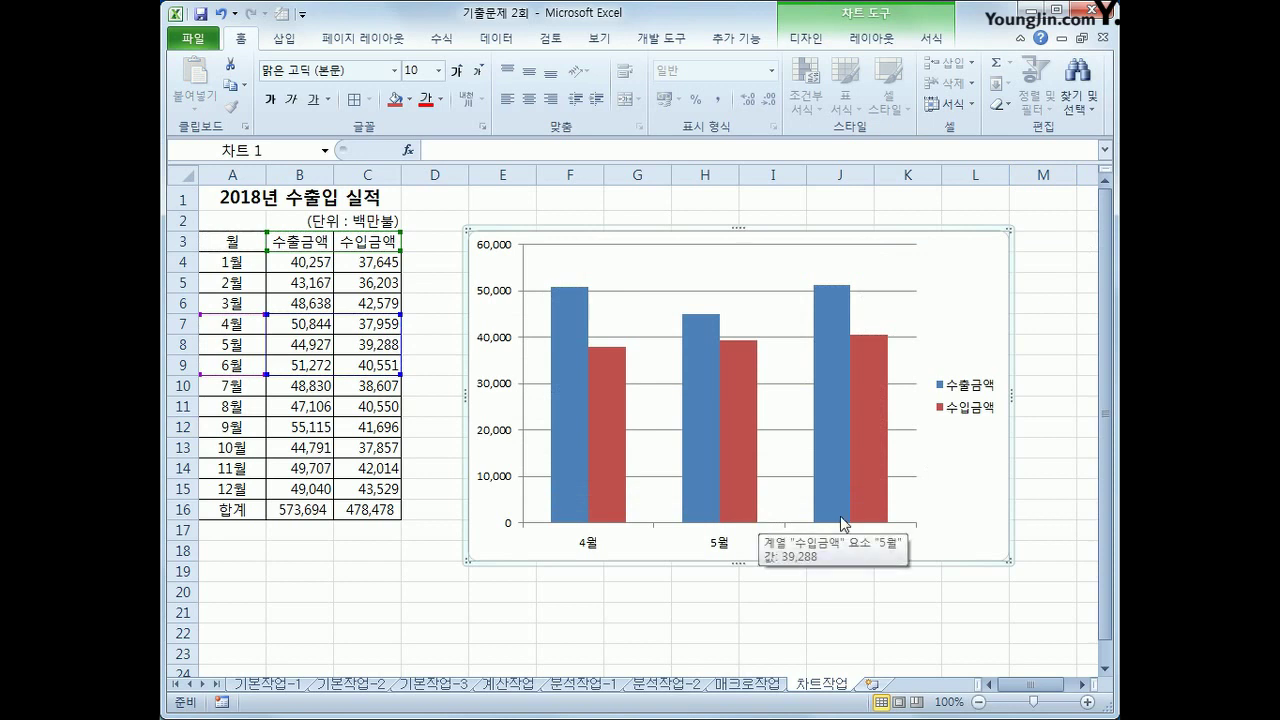
{"action": "right_click", "coordinate": [941, 262]}
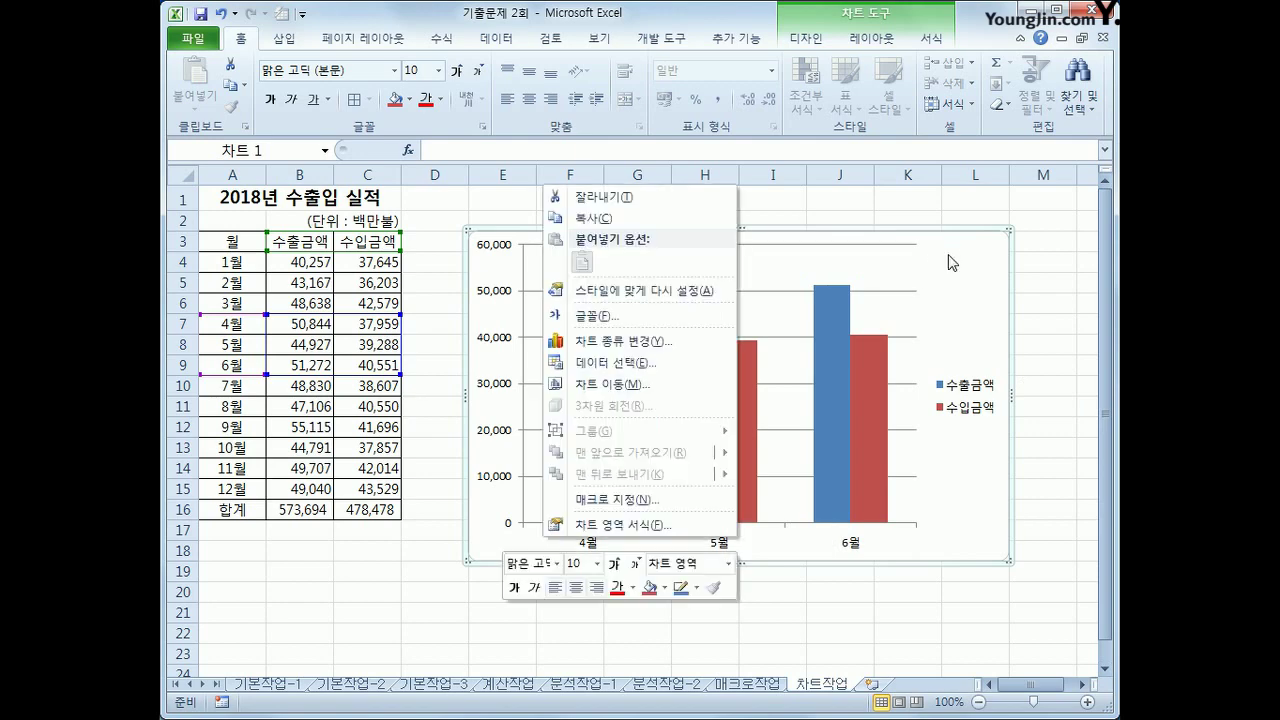
{"action": "left_click", "coordinate": [698, 343]}
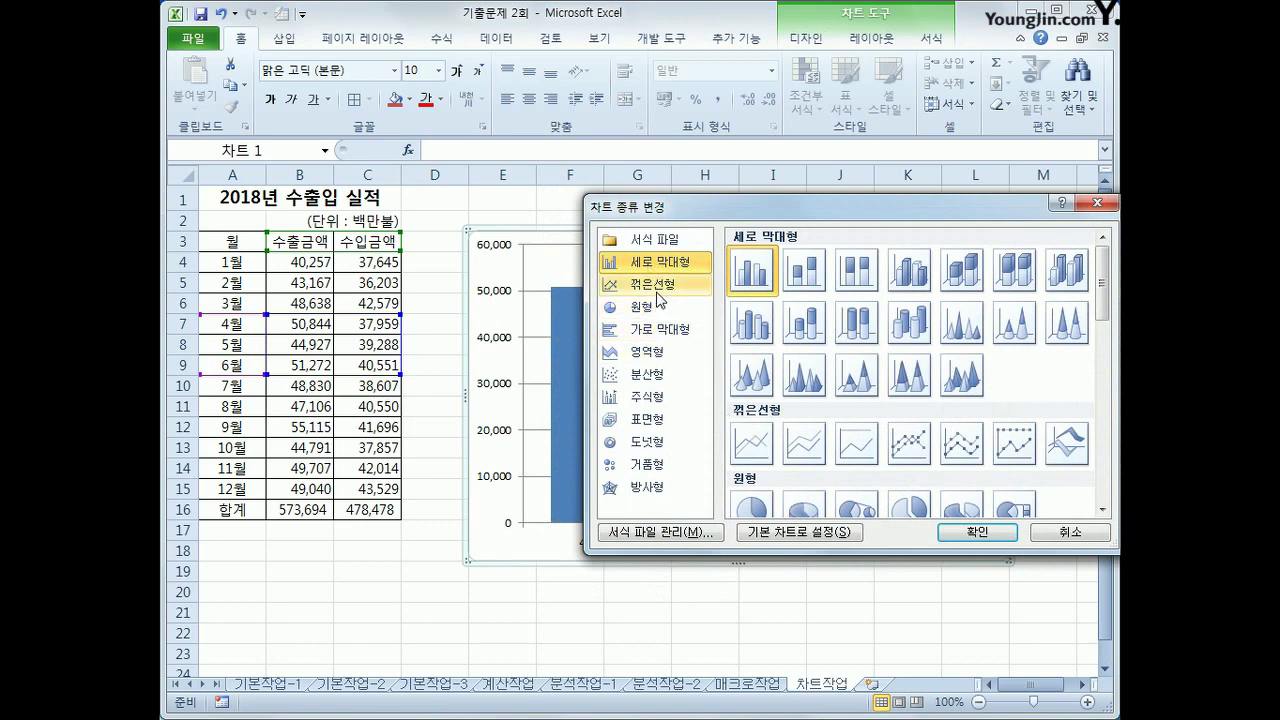
{"action": "left_click", "coordinate": [906, 442]}
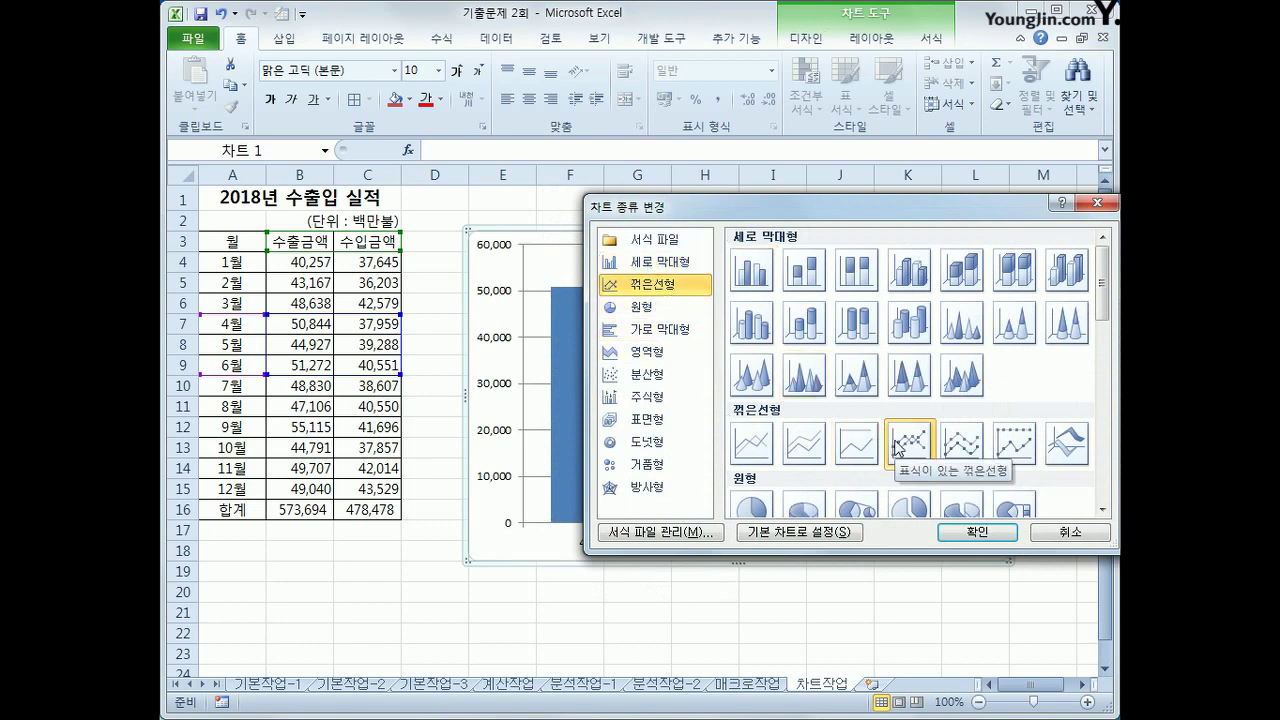
{"action": "left_click", "coordinate": [968, 533]}
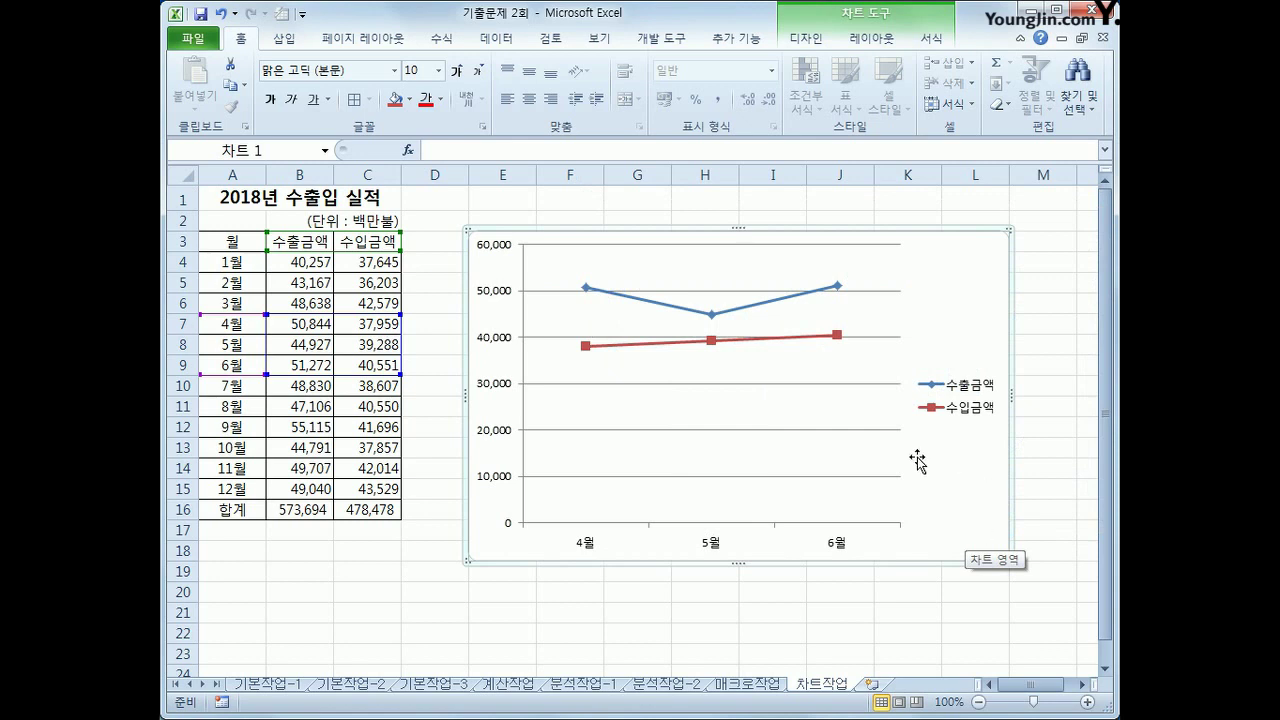
Step: Add a title above the chart reading 2/4분기 수출입 현황
{"action": "left_click", "coordinate": [872, 39]}
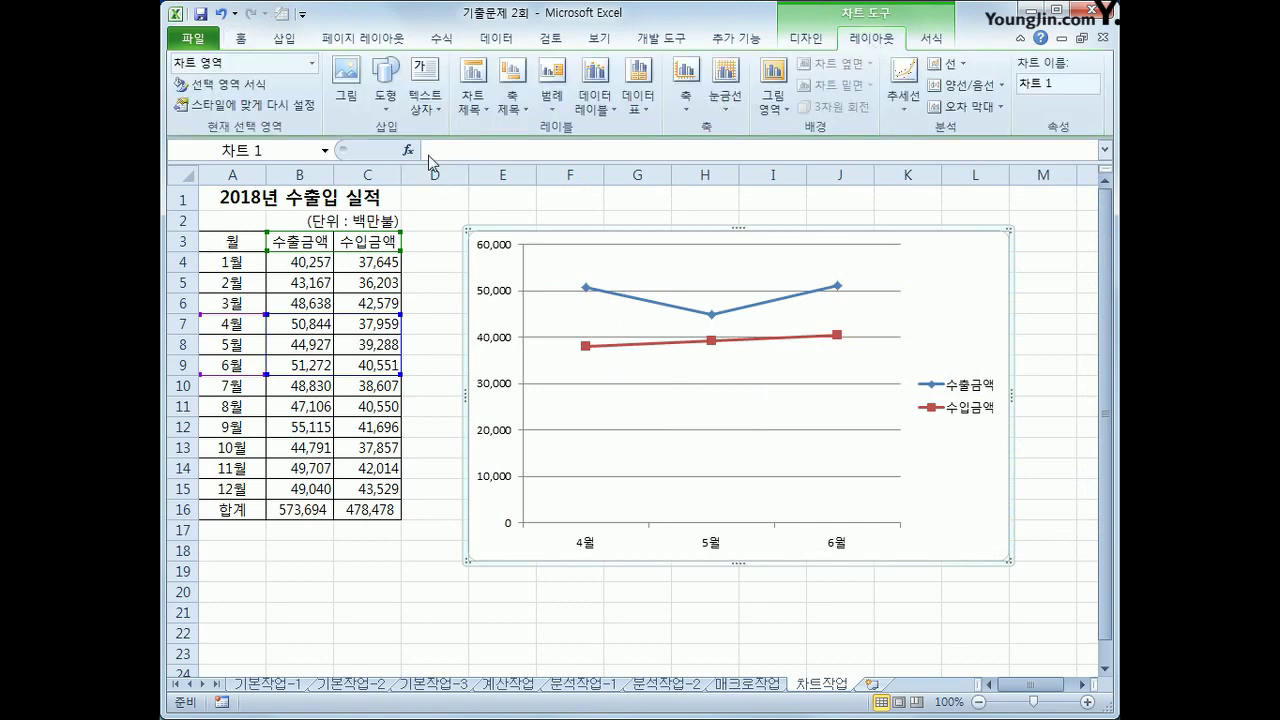
{"action": "left_click", "coordinate": [473, 105]}
{"action": "left_click", "coordinate": [540, 243]}
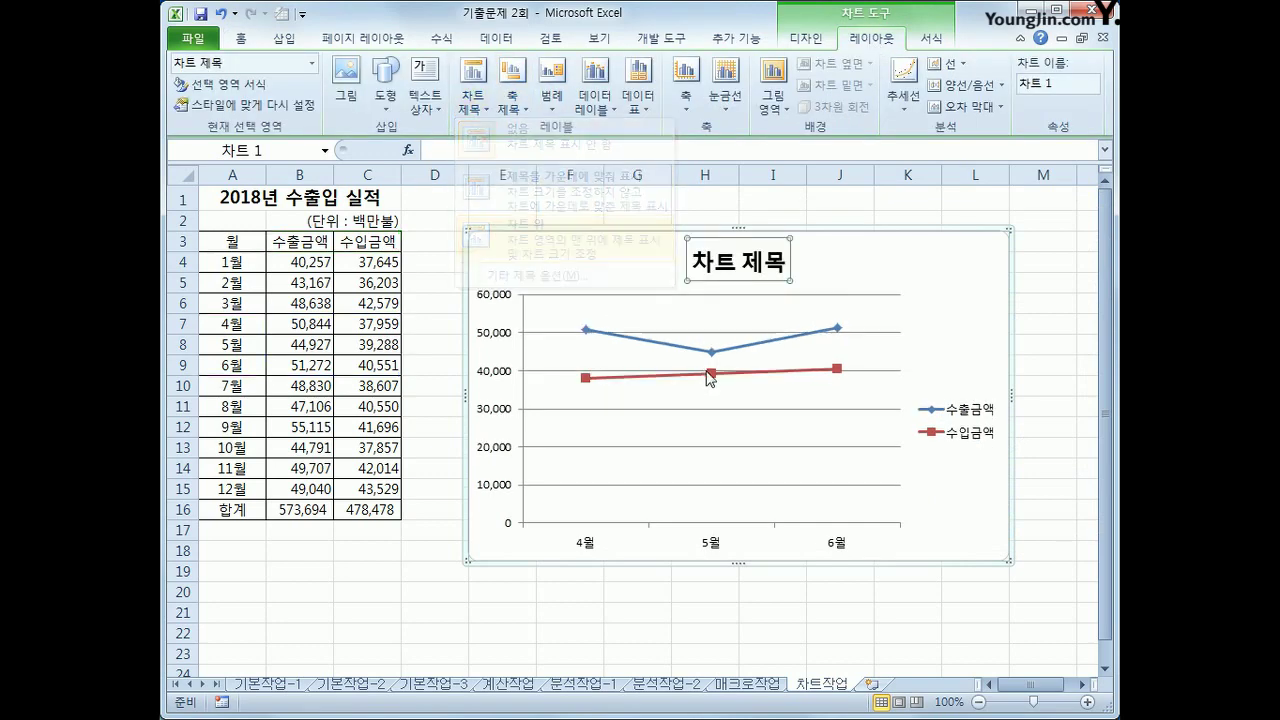
{"action": "left_click_drag", "start_coordinate": [700, 269], "coordinate": [798, 270]}
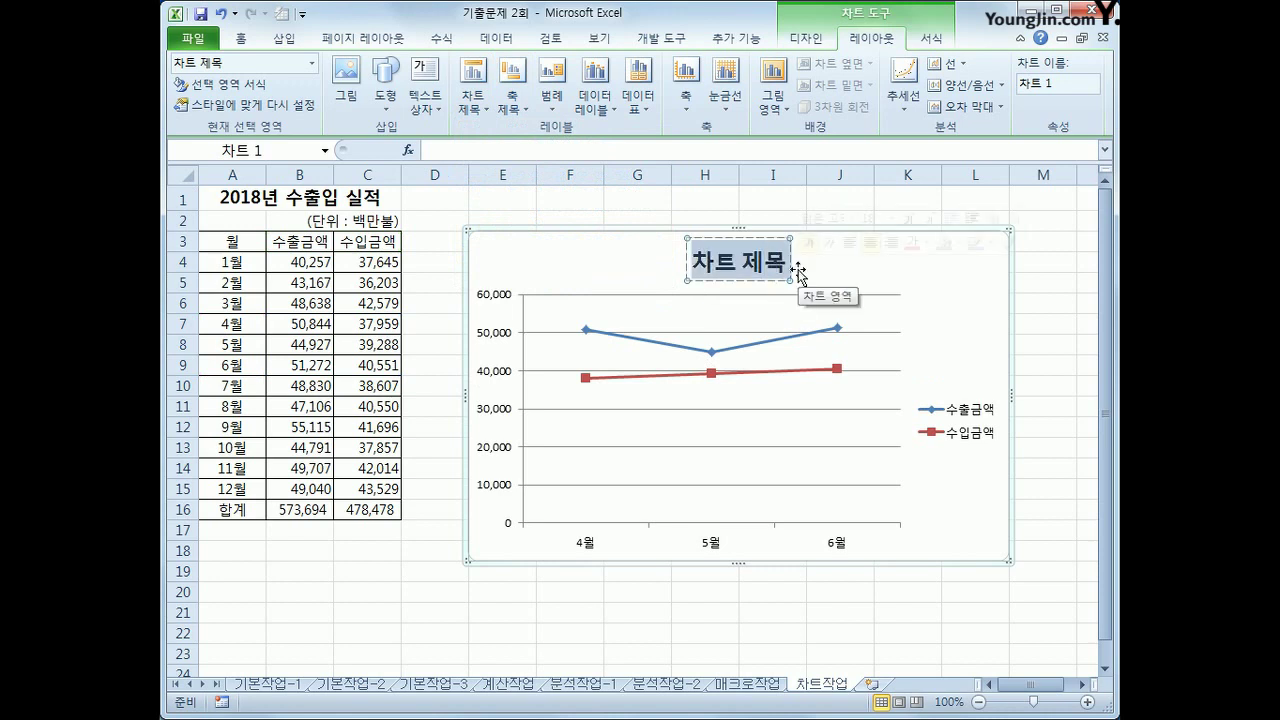
{"action": "type", "text": "2"}
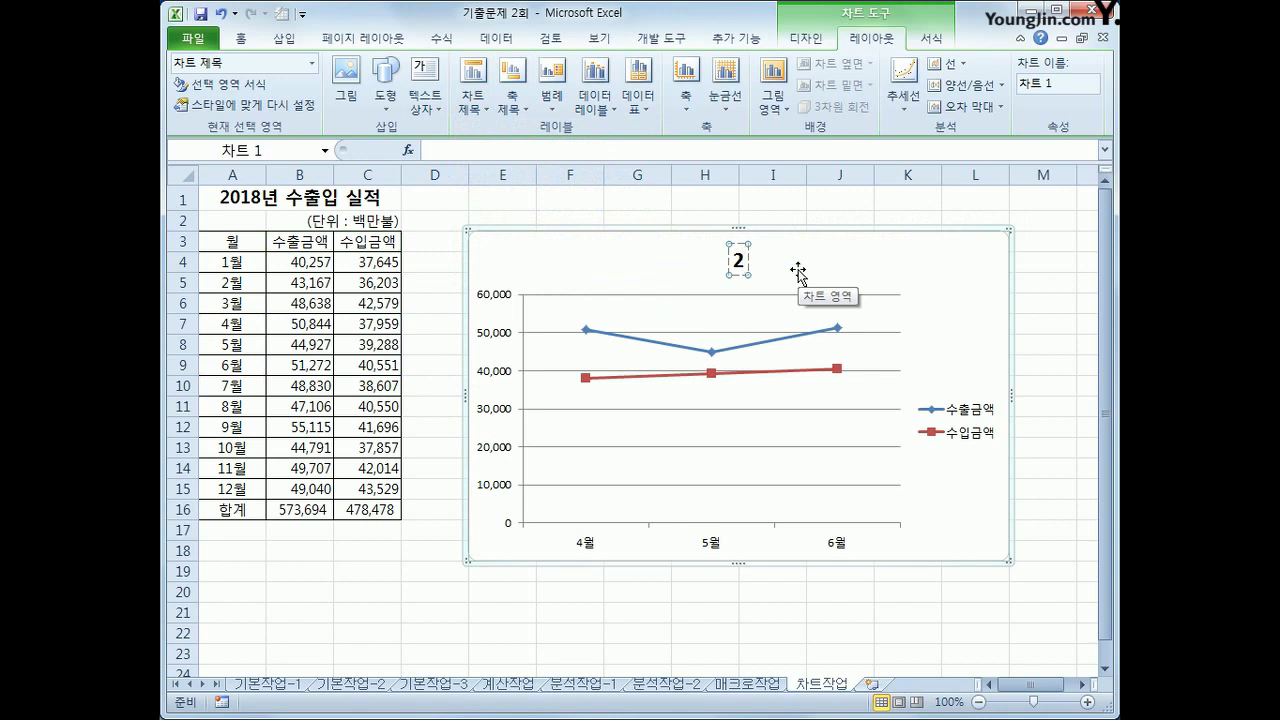
{"action": "type", "text": "/4부"}
{"action": "type", "text": "분기 수출"}
{"action": "type", "text": "입 현황"}
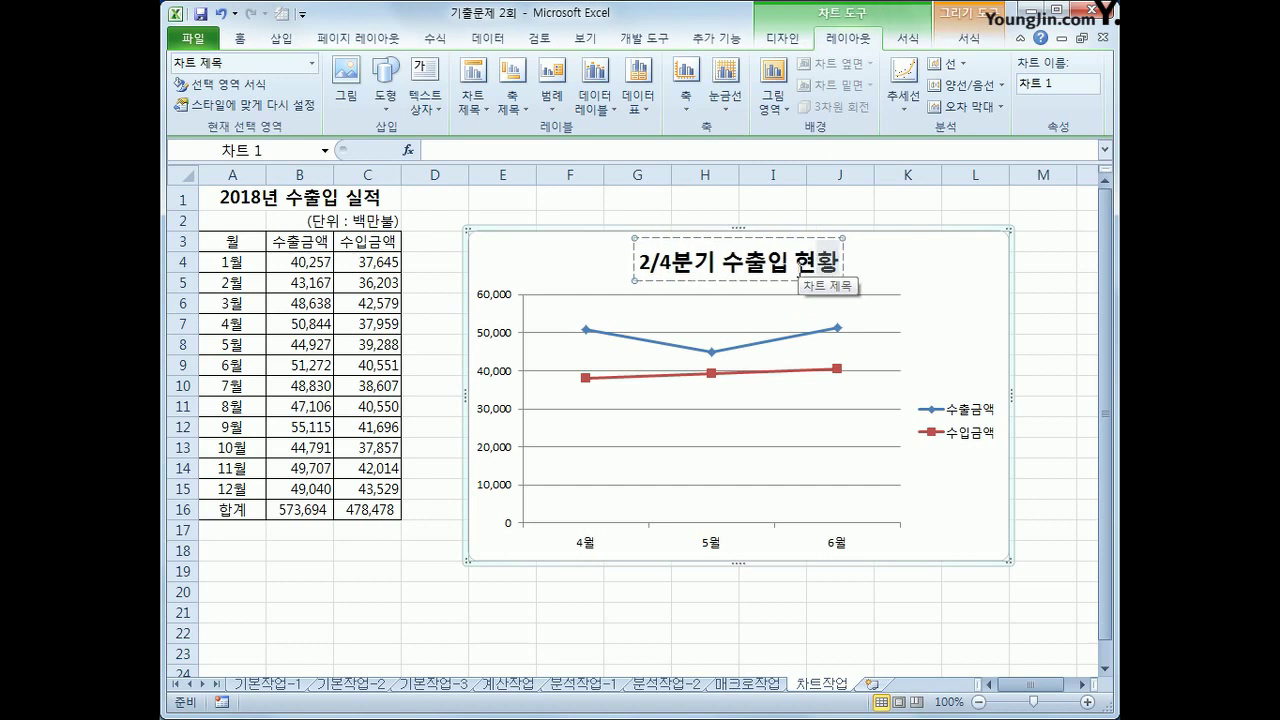